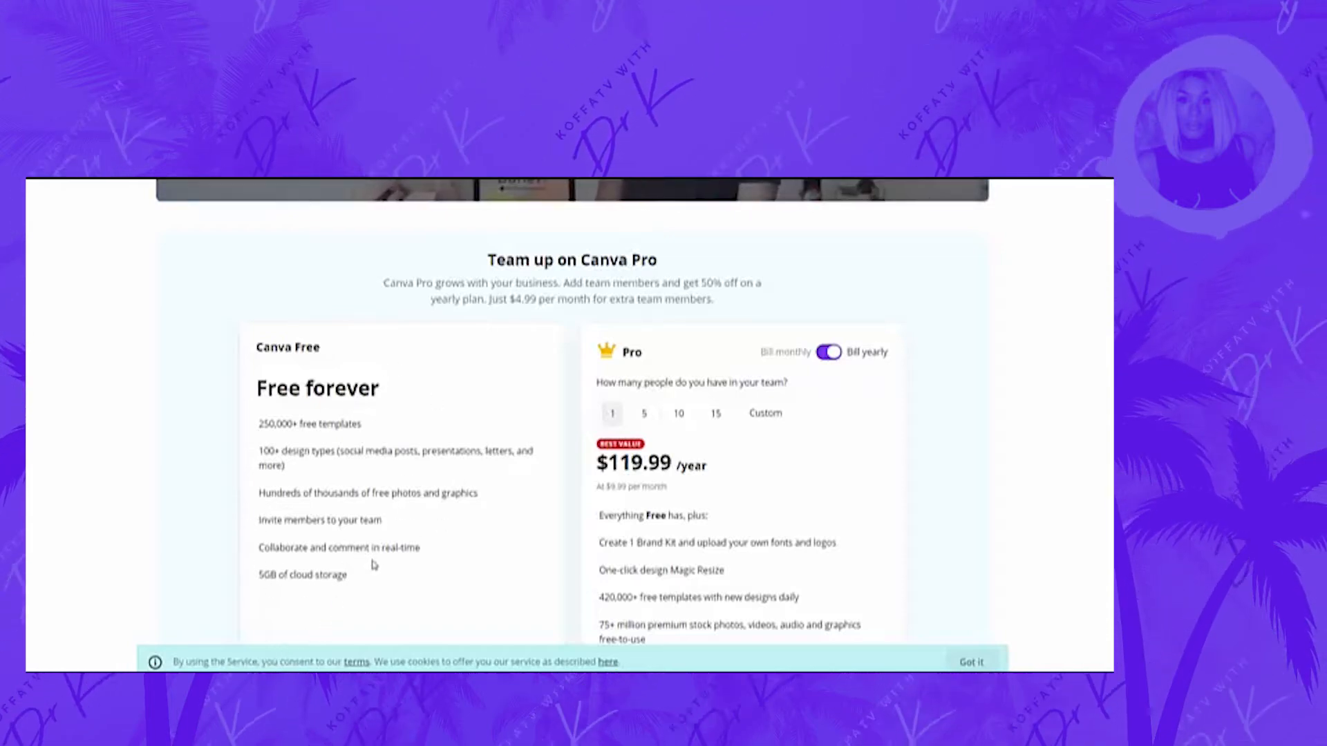
pyautogui.scroll(-2, 357, 562)
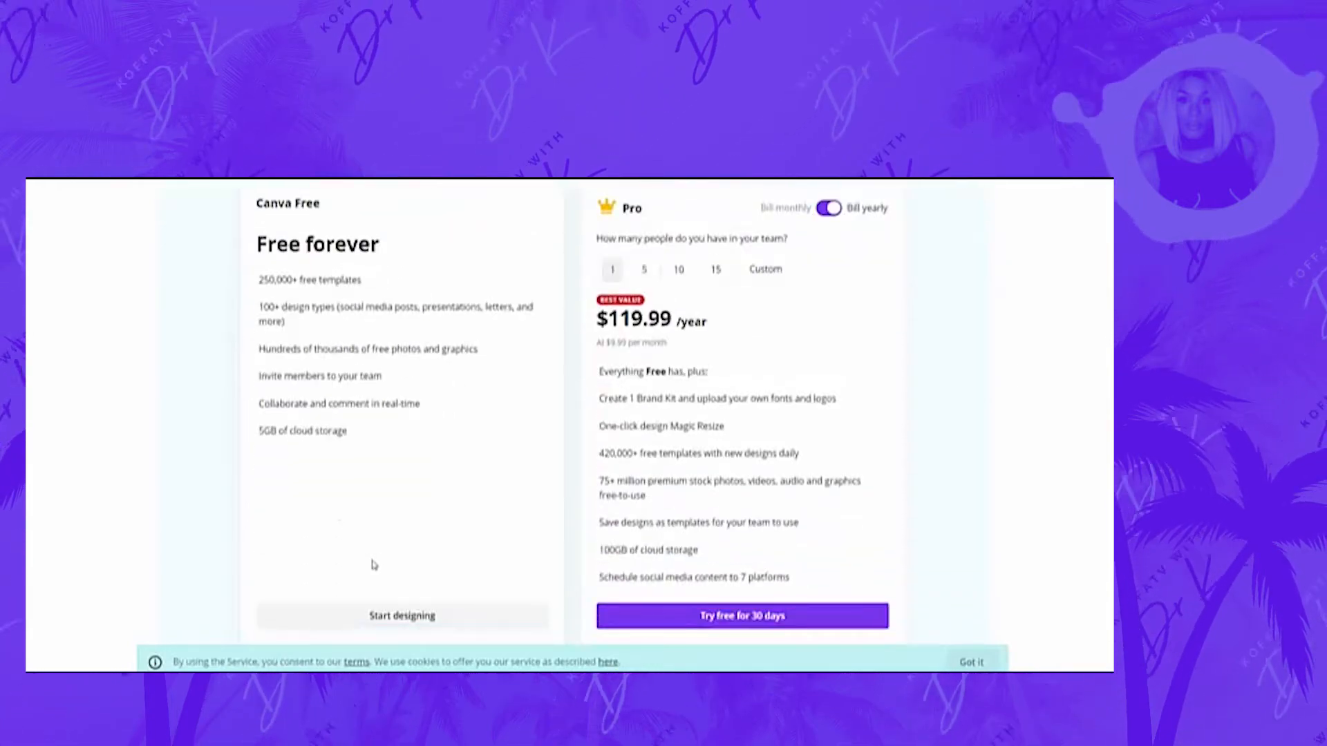
pyautogui.scroll(6, 373, 564)
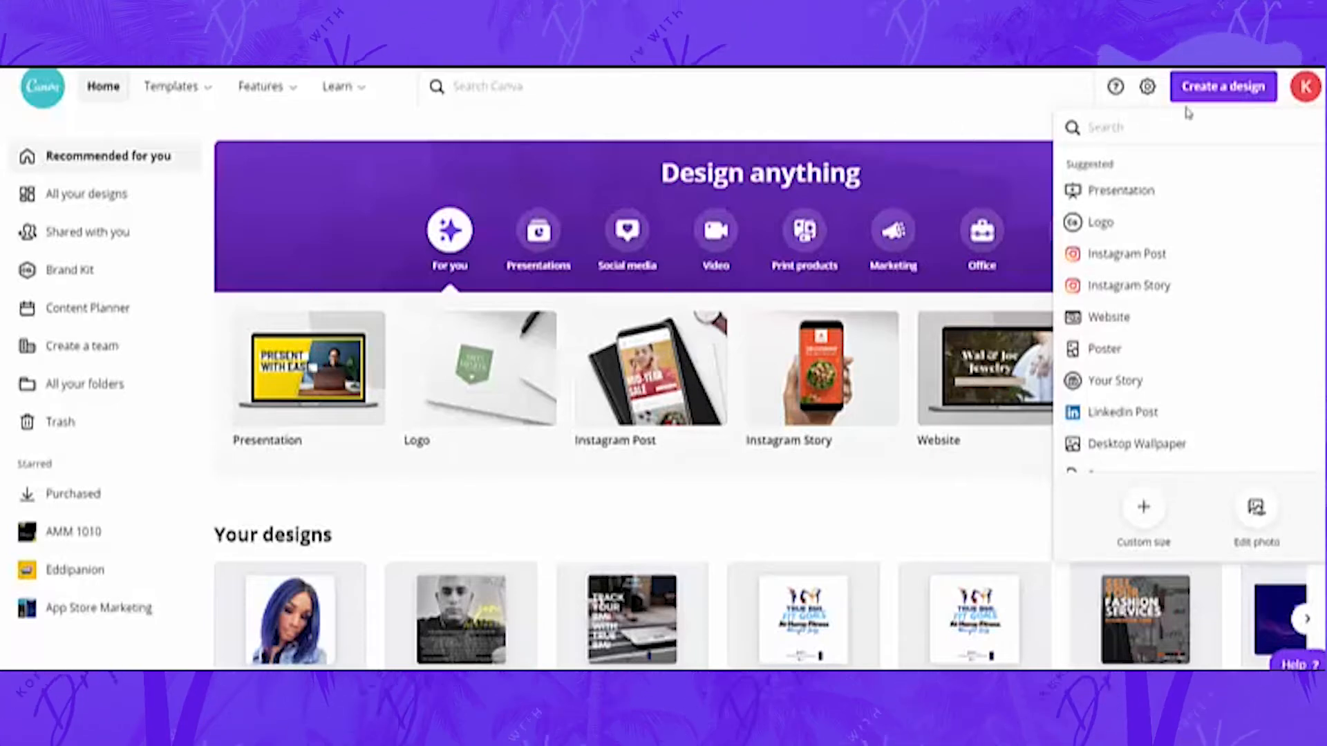
# Step: Create a new blank design in the Instagram Post format
pyautogui.click(1141, 262)
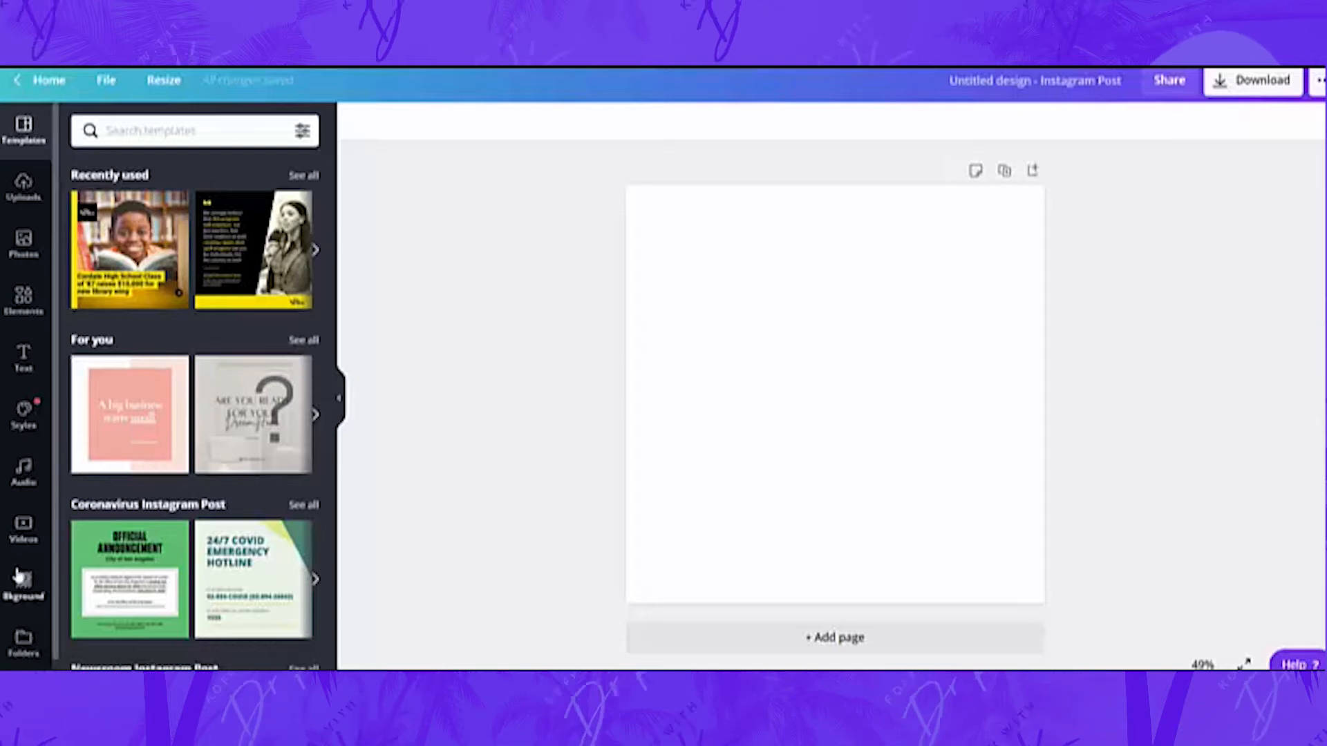
# Step: Create a new folder named "YouTube Tutorials" from within the design's folder list
pyautogui.scroll(-1, 32, 515)
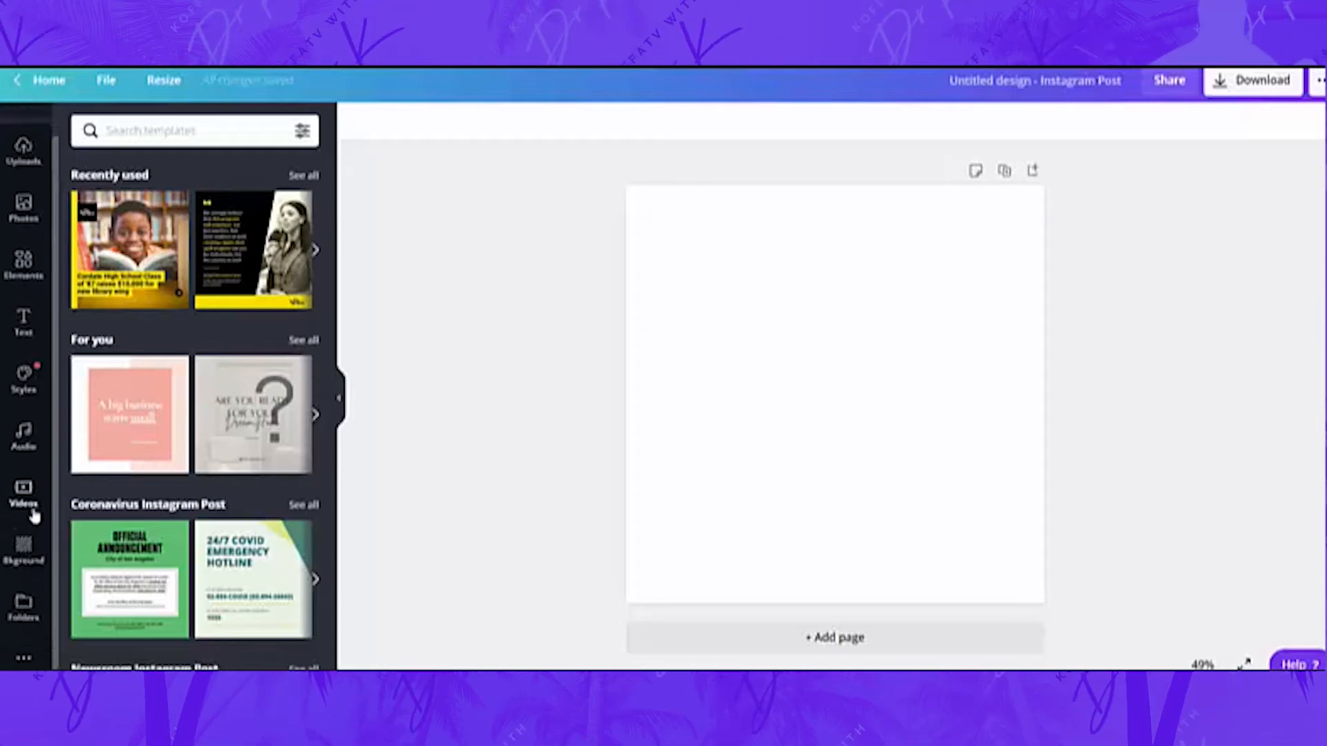
pyautogui.click(24, 609)
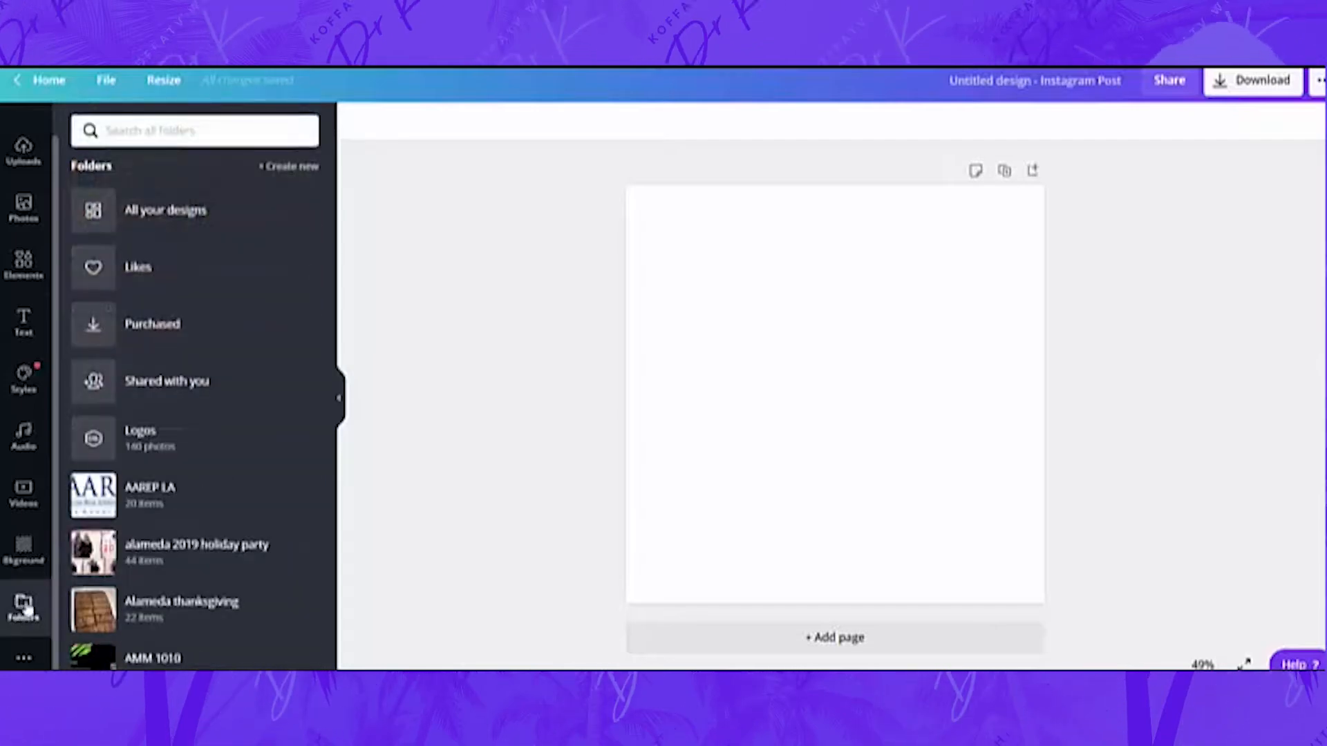
pyautogui.click(286, 168)
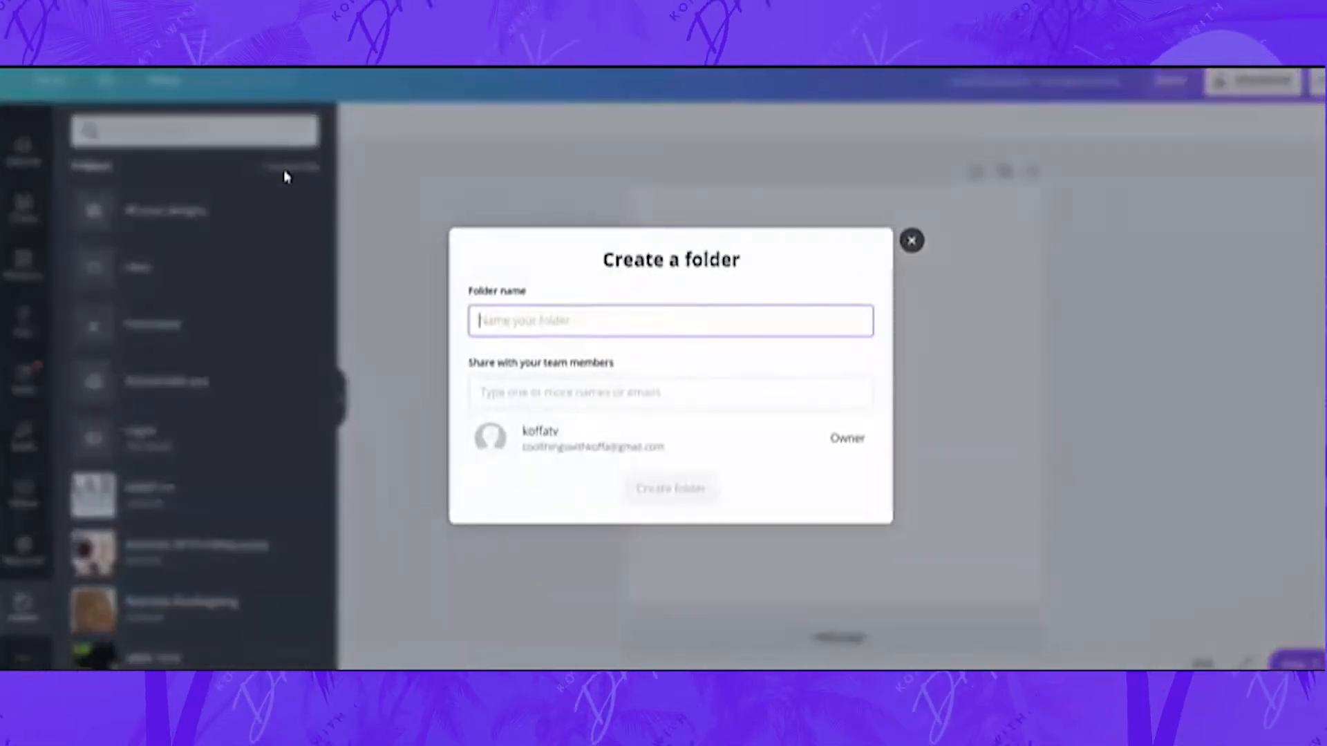
pyautogui.write('Yo')
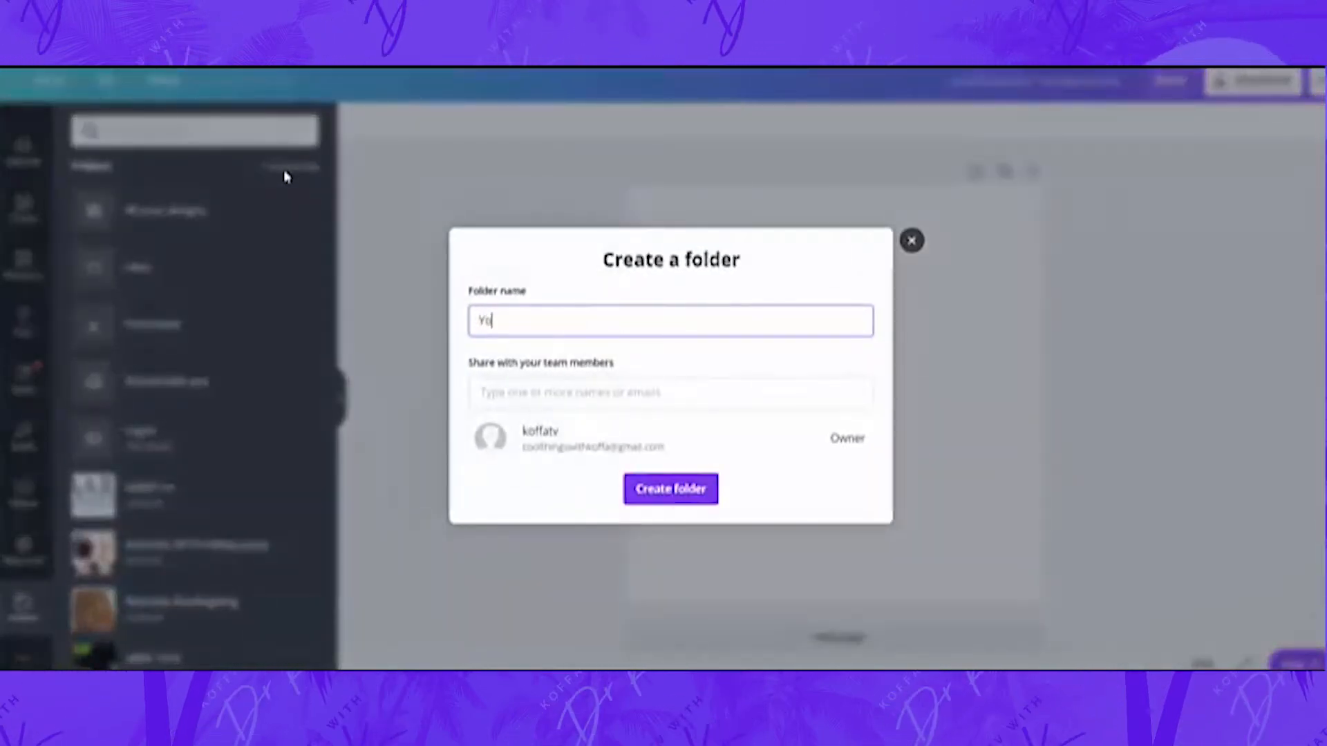
pyautogui.write('utub')
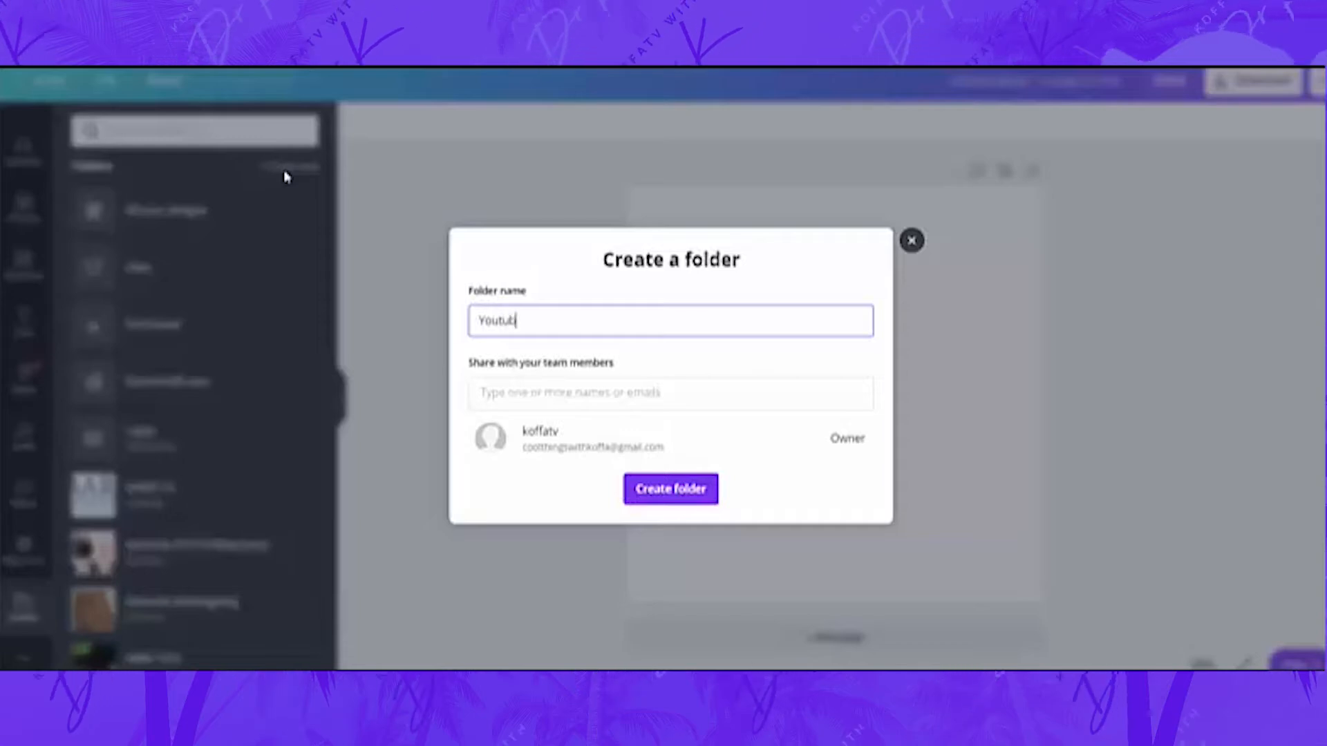
pyautogui.write('e ')
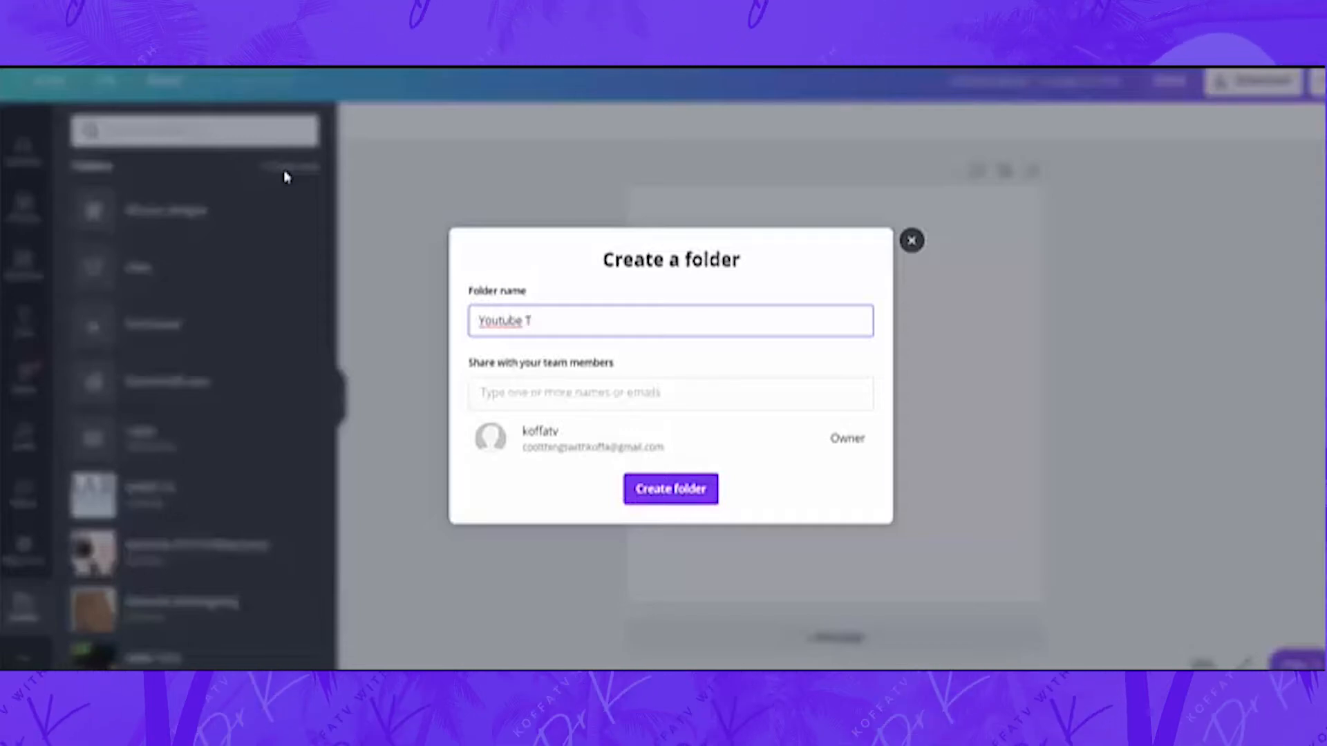
pyautogui.write('Tutorials')
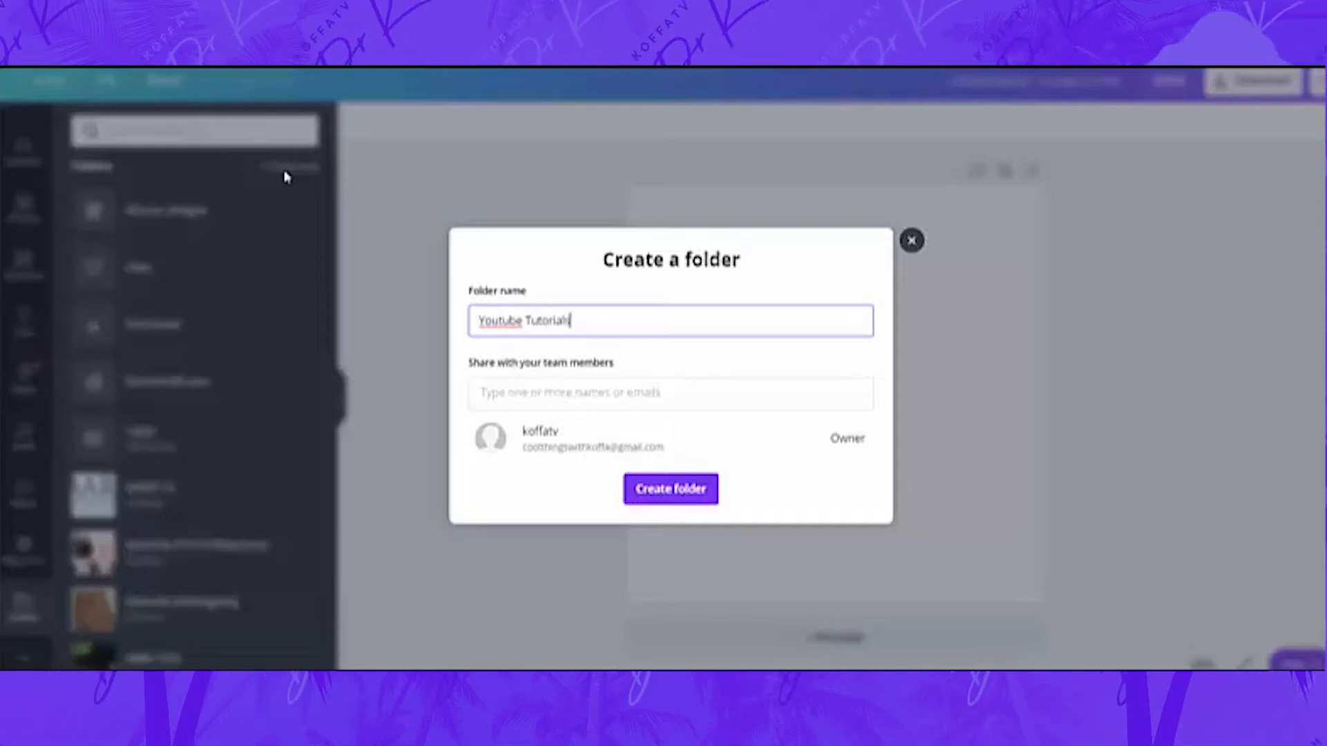
pyautogui.rightClick(503, 322)
pyautogui.click(536, 341)
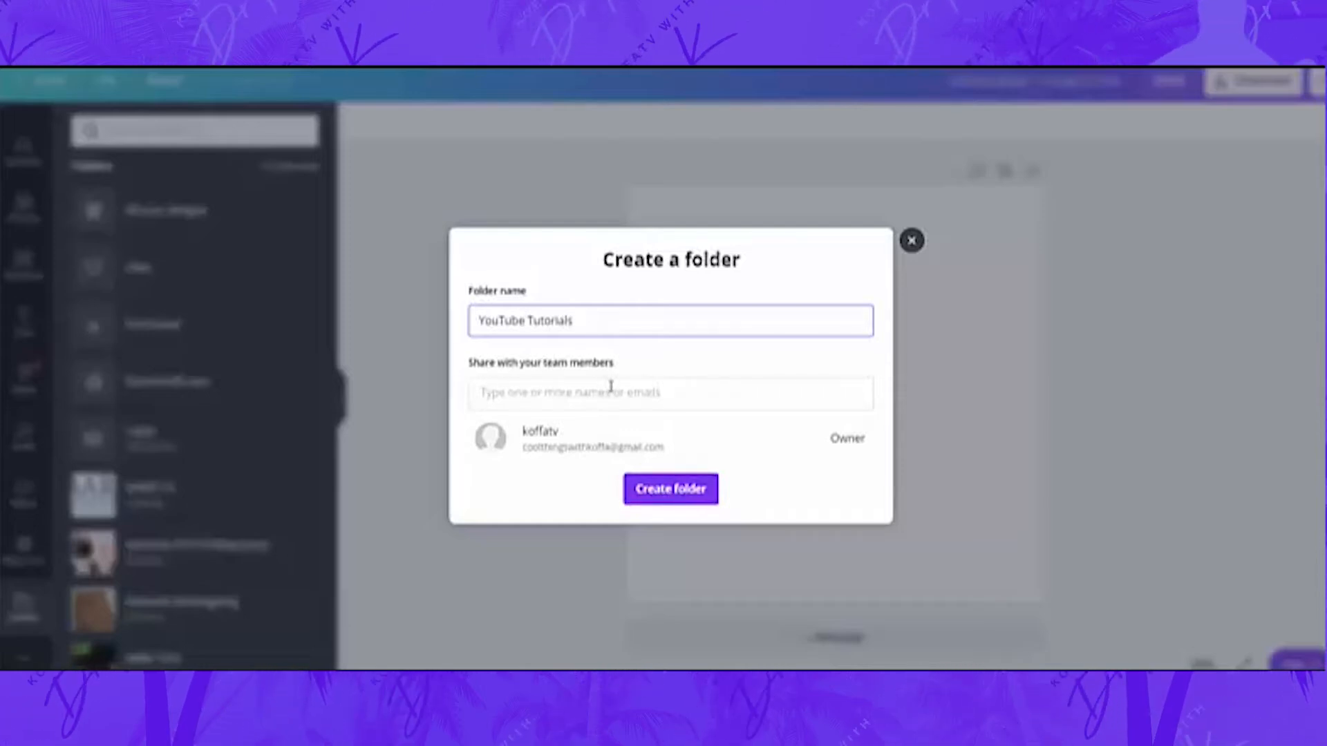
pyautogui.click(659, 495)
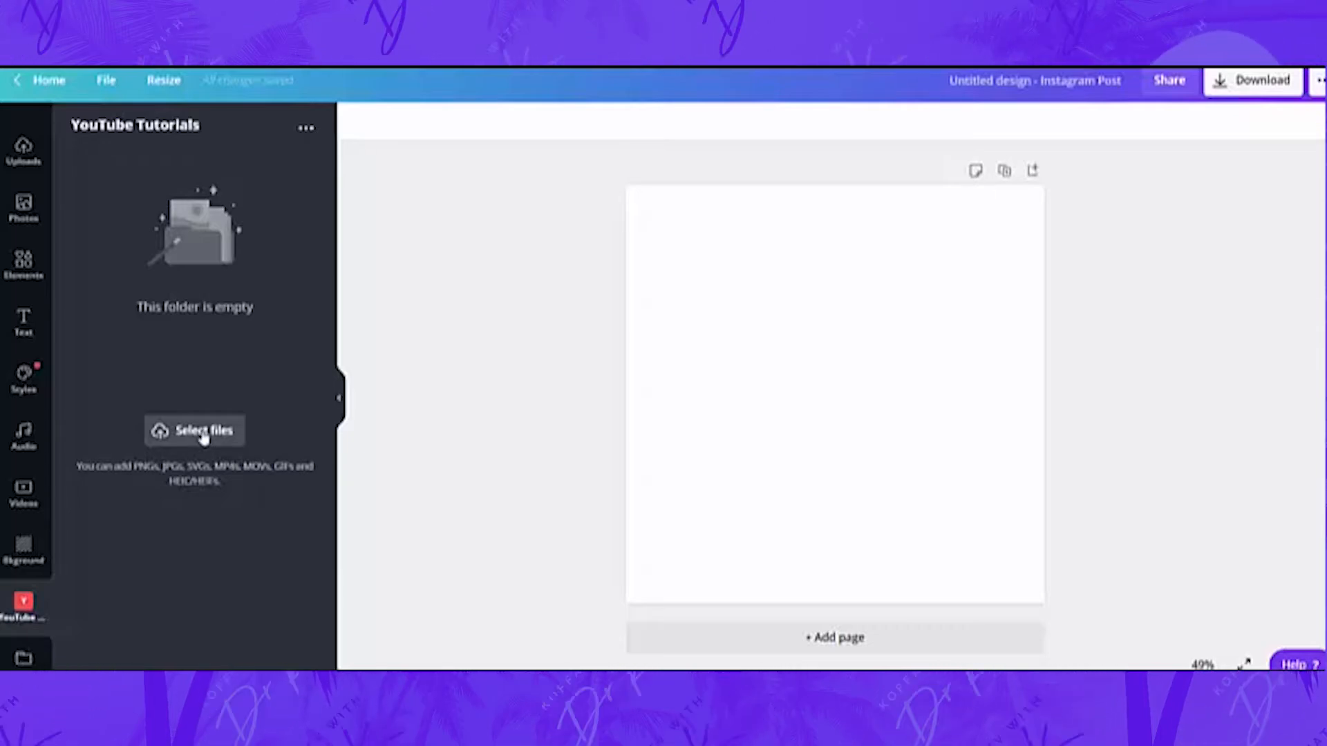
# Step: Open the TRUE BMI folder from the folder list and browse all of its images to the transparent TRUEBMI logo
pyautogui.click(23, 657)
pyautogui.scroll(-12, 192, 438)
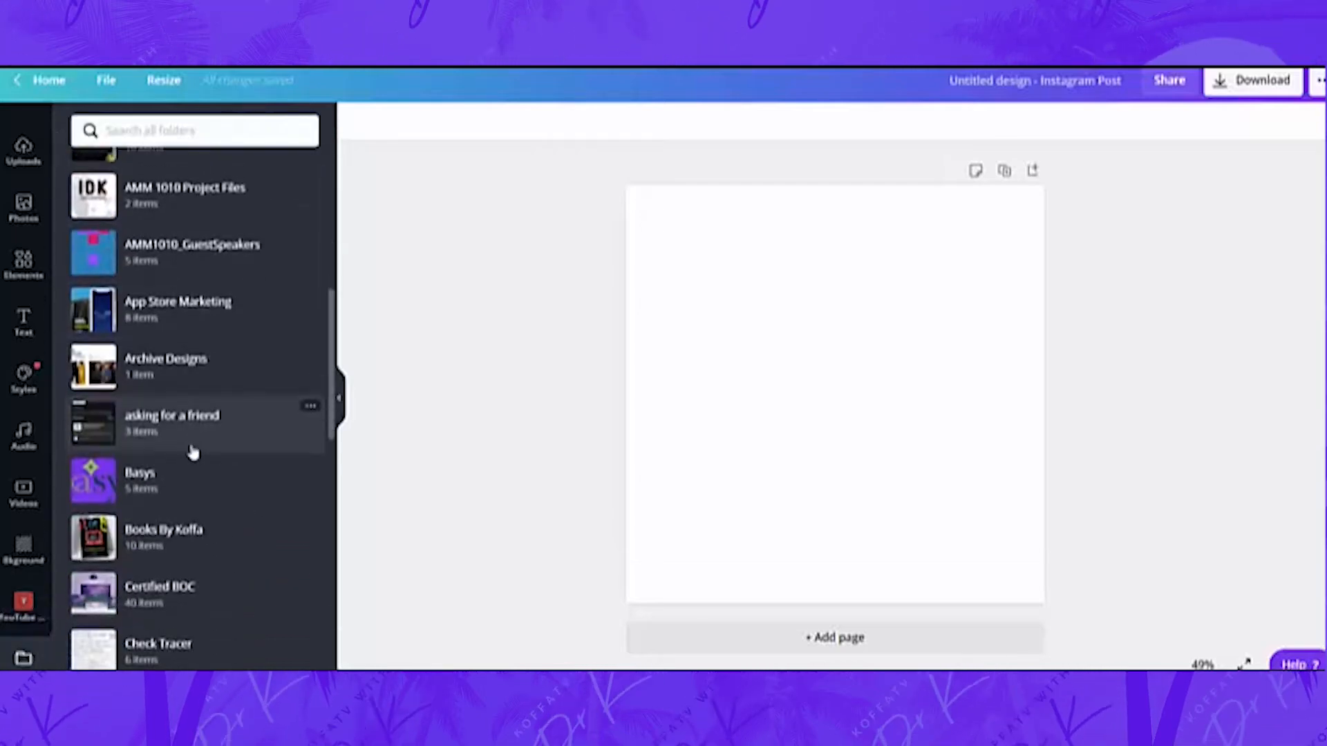
pyautogui.scroll(-15, 193, 467)
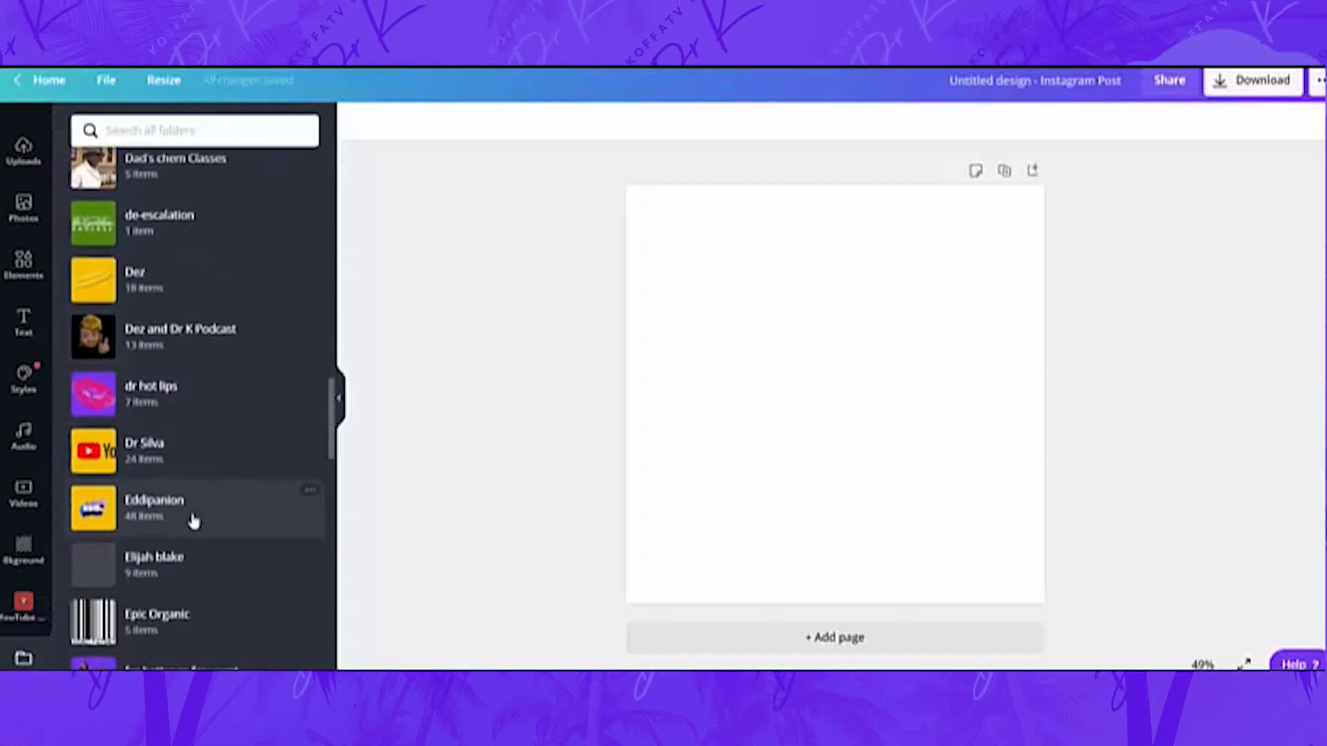
pyautogui.scroll(4, 190, 539)
pyautogui.scroll(-4, 190, 539)
pyautogui.scroll(-12, 193, 541)
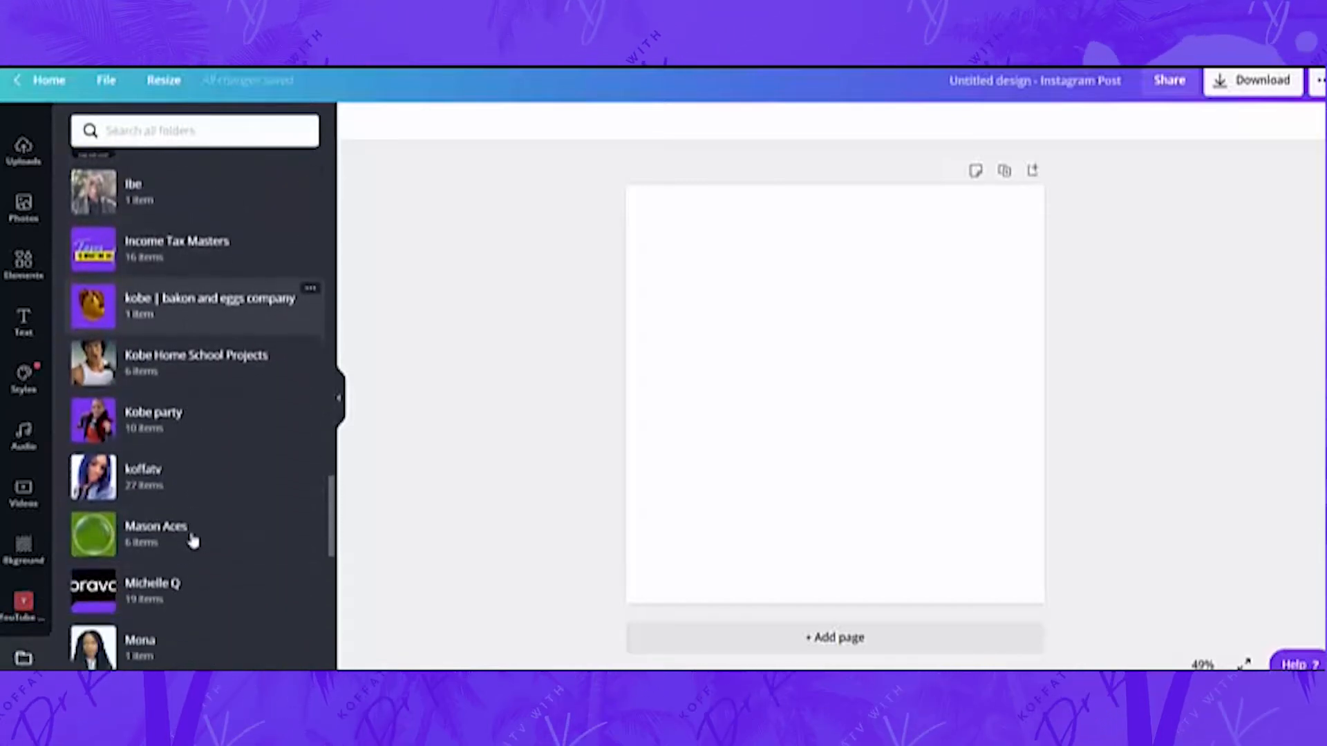
pyautogui.scroll(-11, 193, 541)
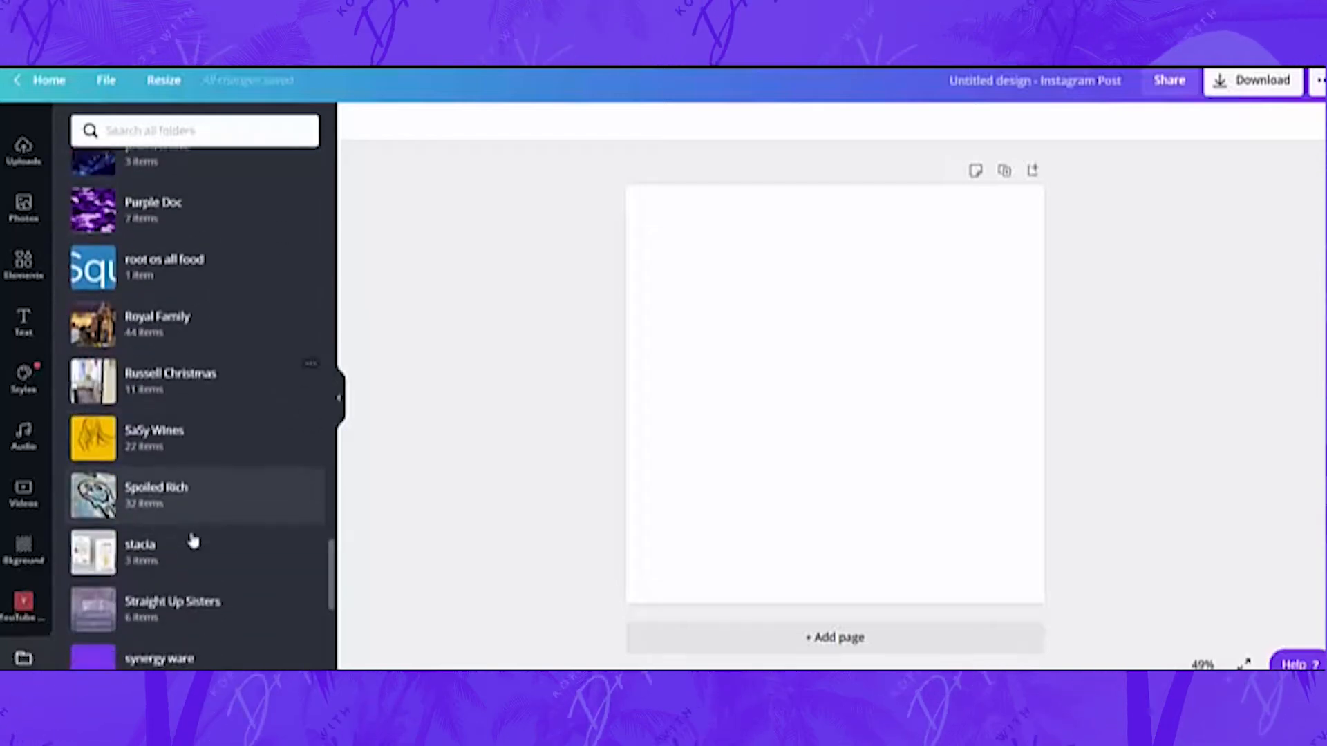
pyautogui.scroll(-3, 192, 541)
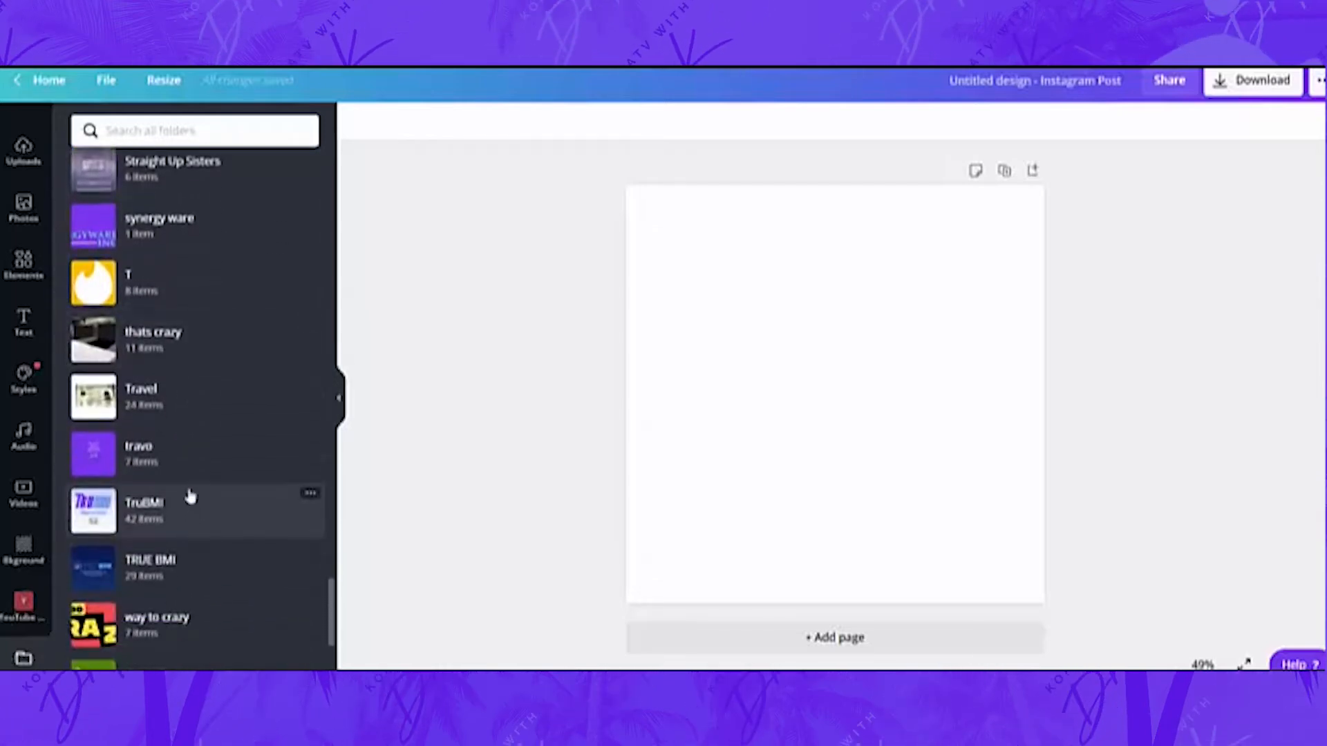
pyautogui.click(185, 570)
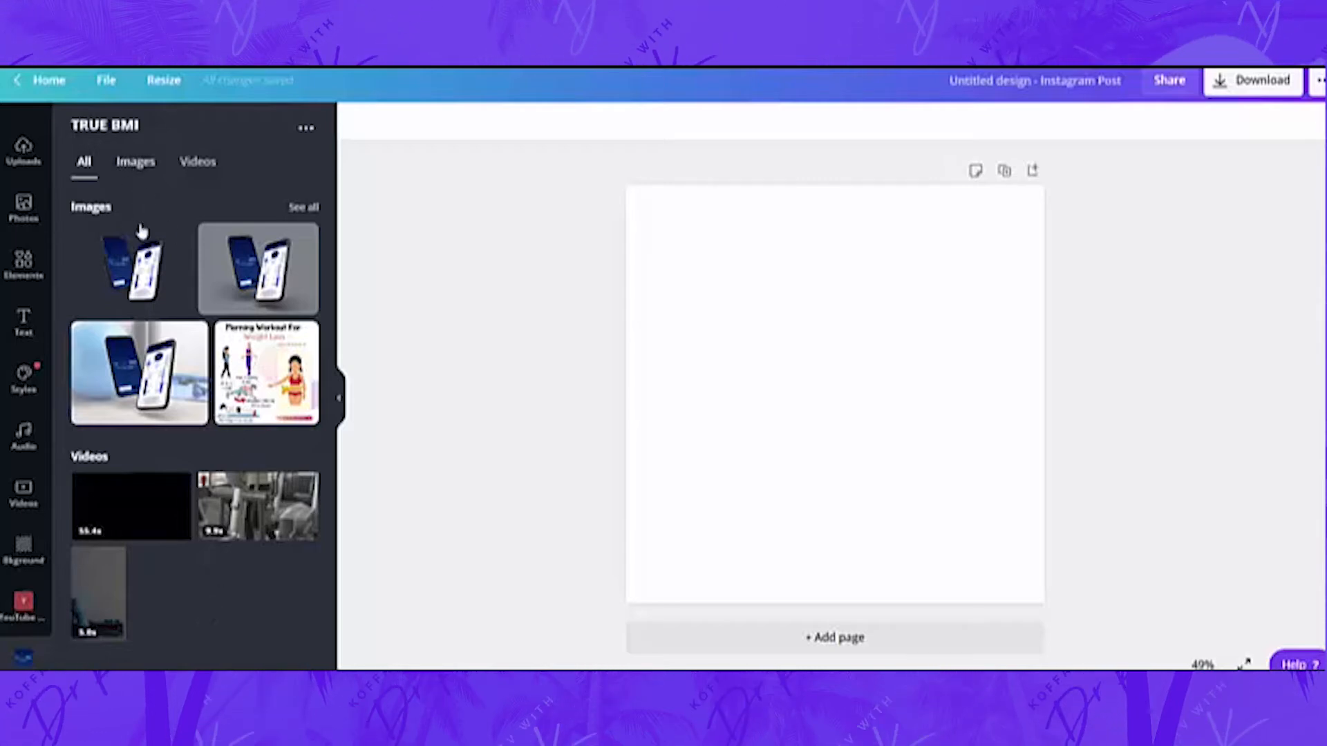
pyautogui.click(302, 216)
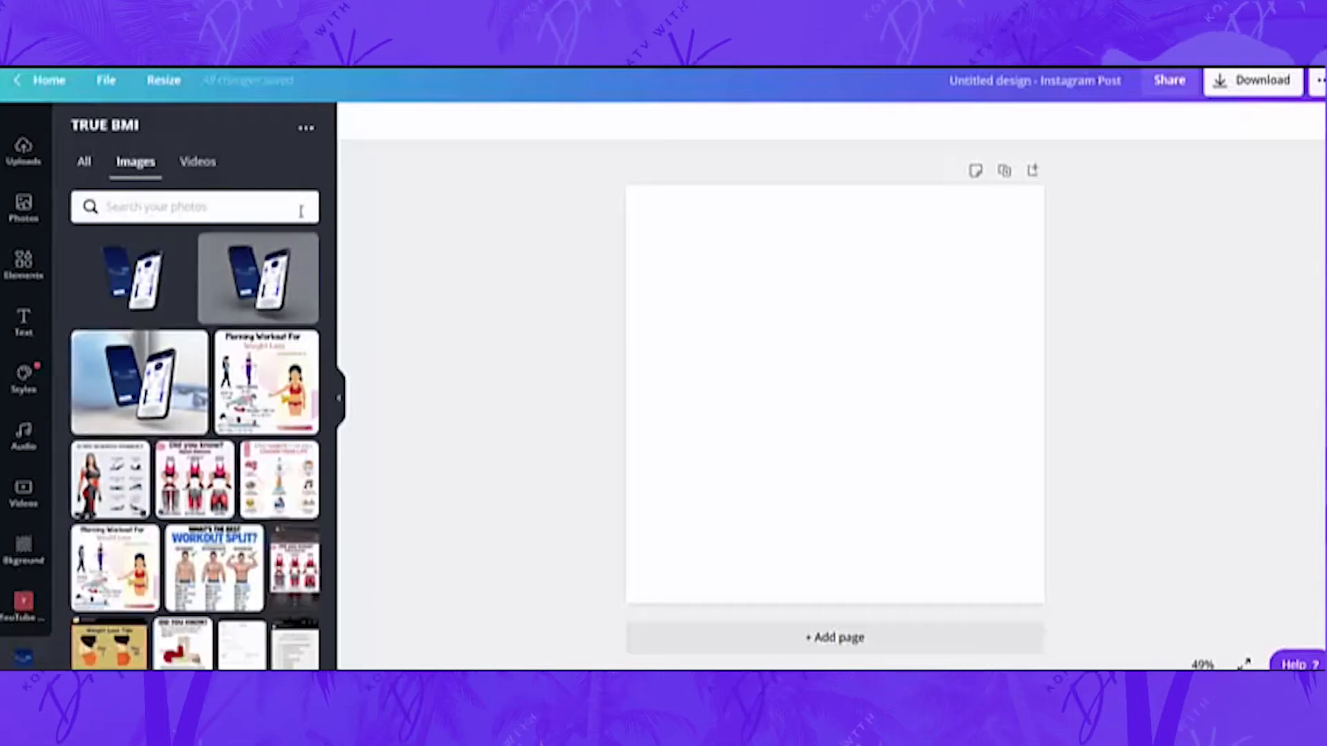
pyautogui.scroll(-3, 243, 434)
pyautogui.scroll(-2, 243, 434)
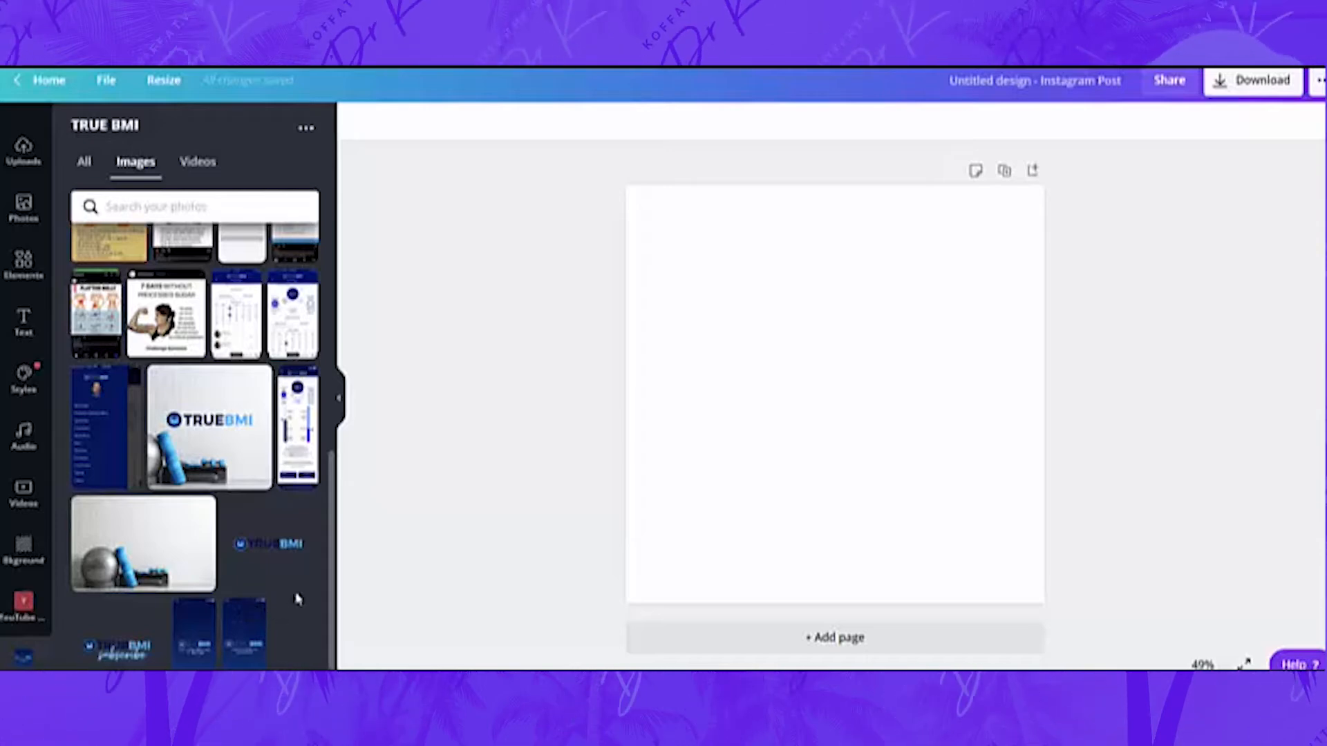
pyautogui.click(271, 551)
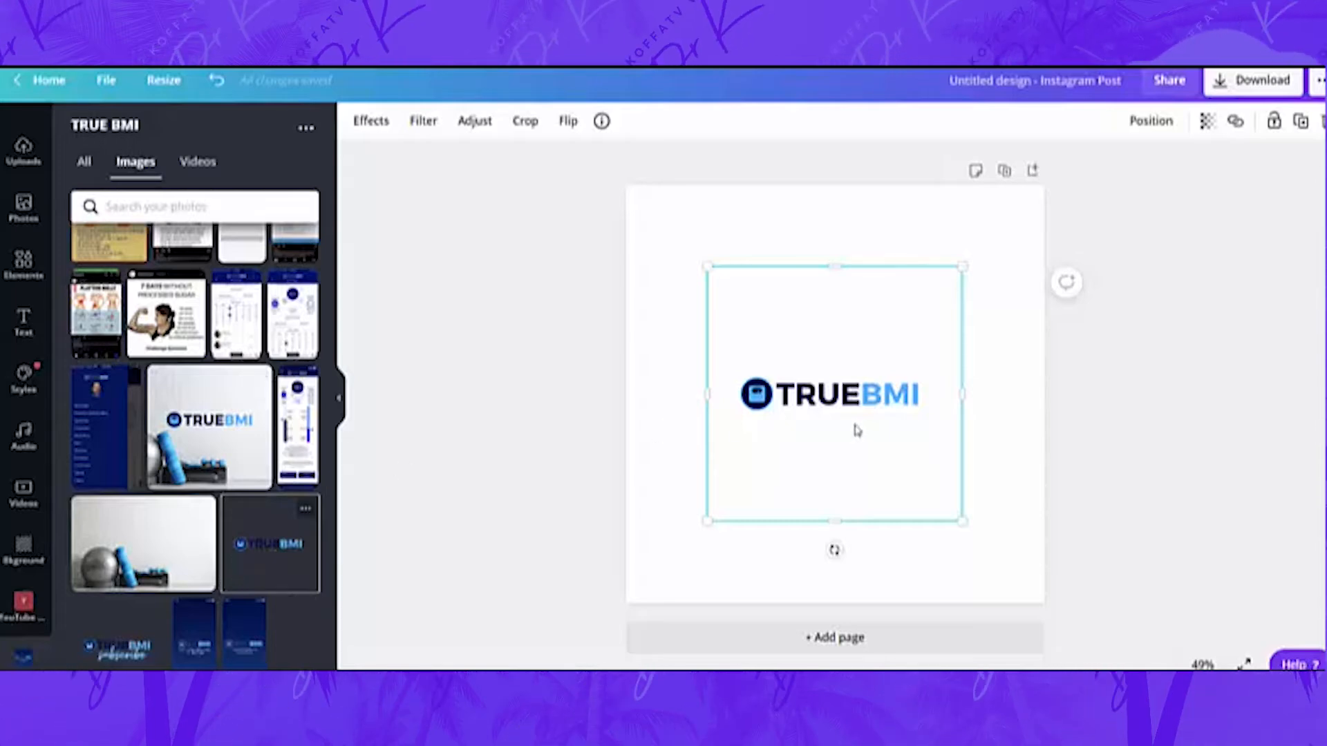
pyautogui.press('Delete')
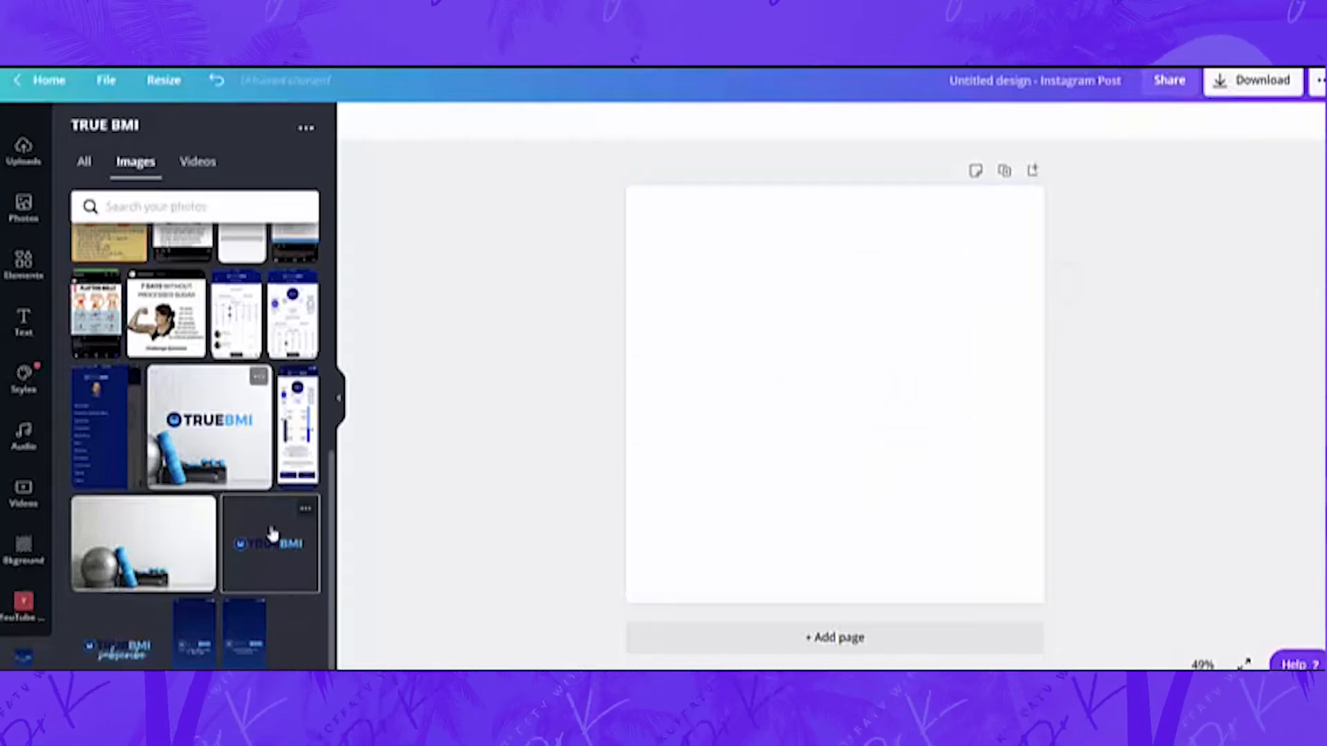
pyautogui.click(270, 549)
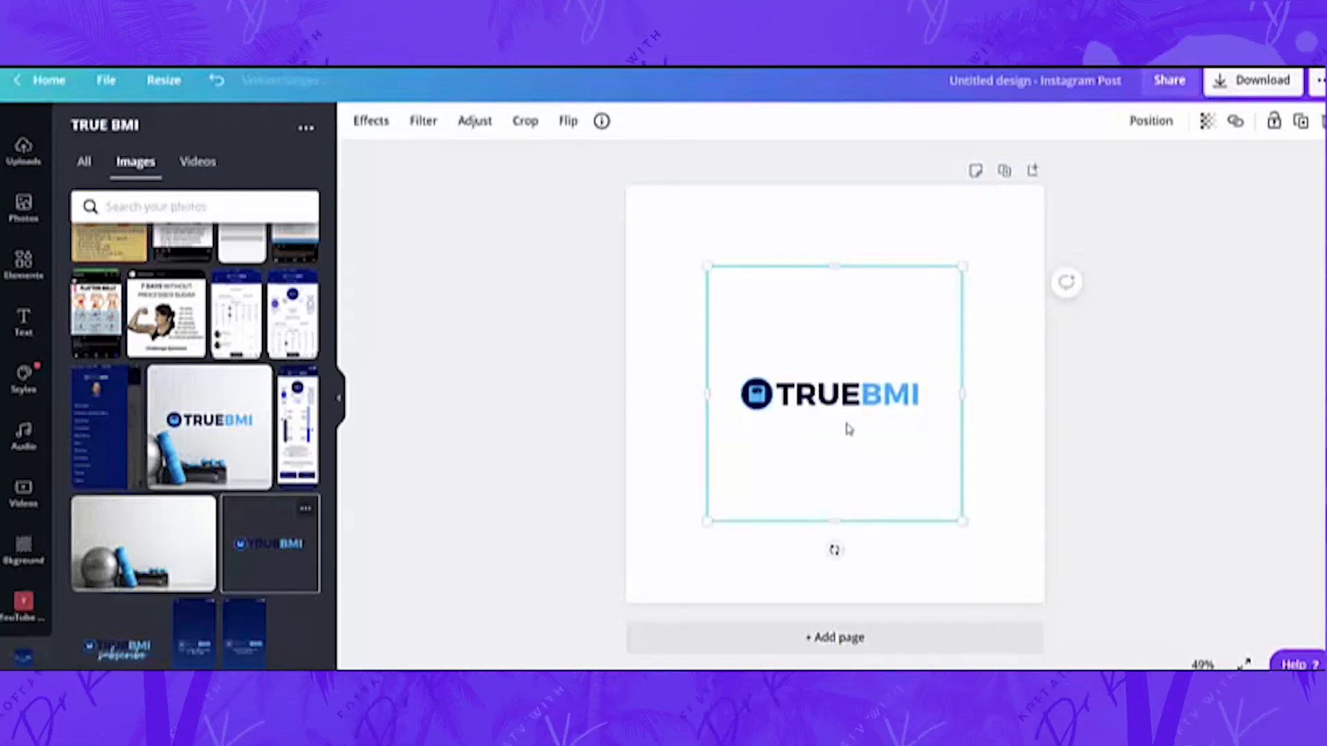
pyautogui.press('Delete')
# Step: Place the transparent TRUEBMI logo in the middle of the page and crop the empty space above and below it
pyautogui.moveTo(270, 553); pyautogui.dragTo(809, 389)
pyautogui.moveTo(830, 258); pyautogui.dragTo(826, 338)
pyautogui.moveTo(836, 512); pyautogui.dragTo(836, 433)
pyautogui.moveTo(836, 386); pyautogui.dragTo(836, 395)
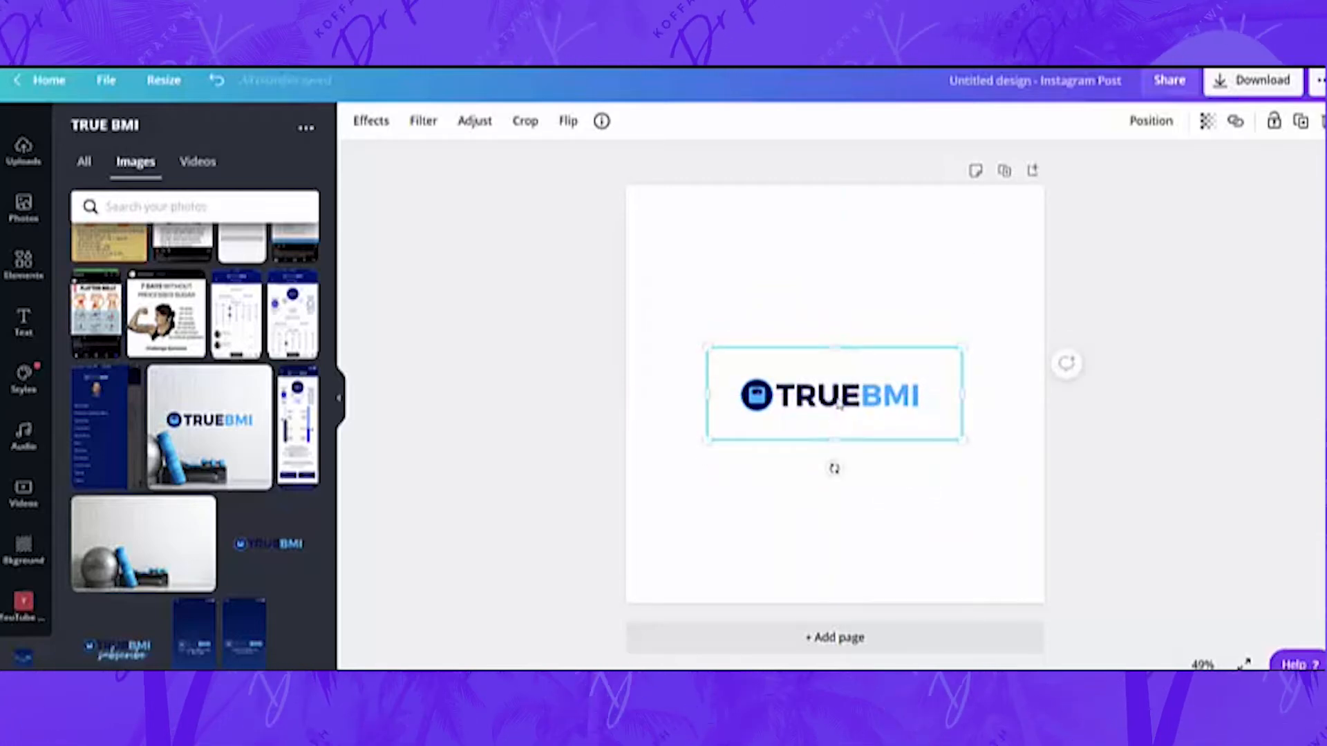
# Step: Crop the empty space on both sides of the logo and enlarge it slightly, centred on the page
pyautogui.moveTo(707, 391); pyautogui.dragTo(729, 391)
pyautogui.moveTo(963, 394); pyautogui.dragTo(933, 394)
pyautogui.moveTo(942, 447); pyautogui.dragTo(962, 452)
pyautogui.moveTo(883, 408); pyautogui.dragTo(871, 398)
pyautogui.click(899, 528)
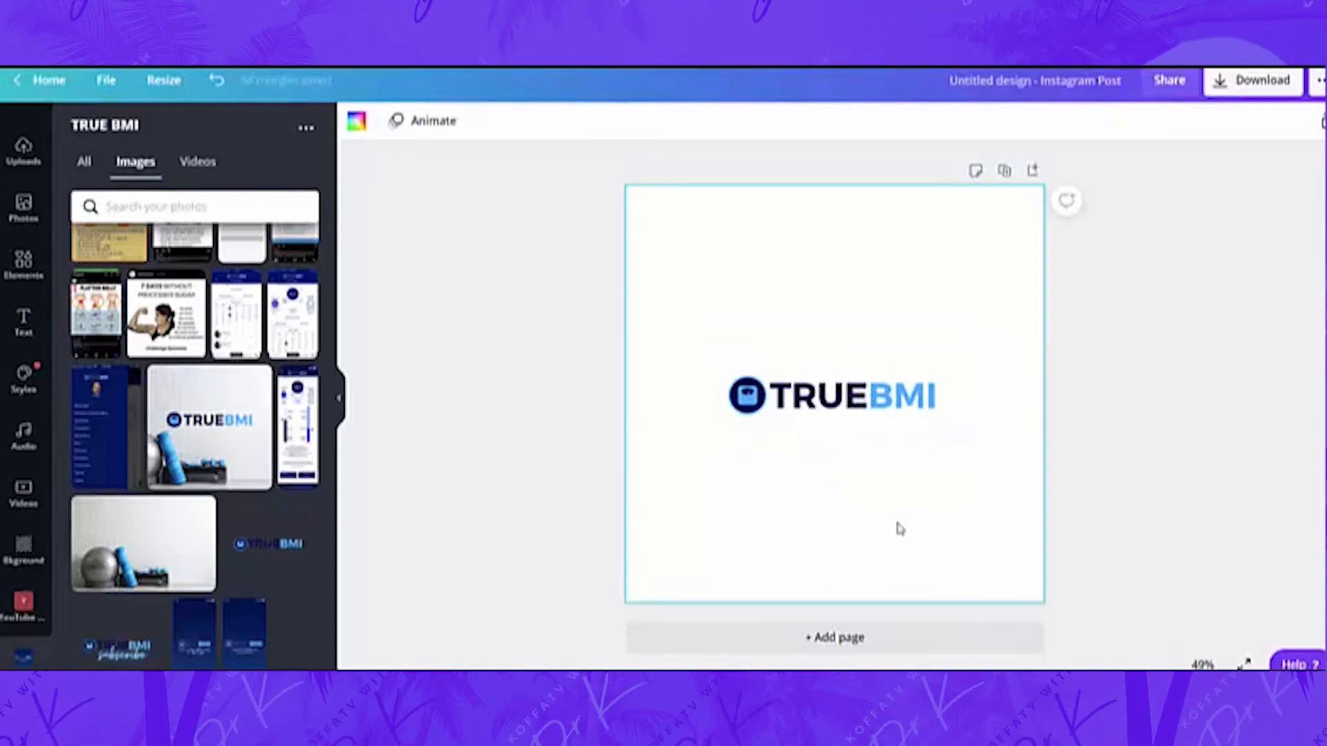
# Step: Connect the Shadows effect for the TRUEBMI logo and give the logo the Drop shadow
pyautogui.click(838, 408)
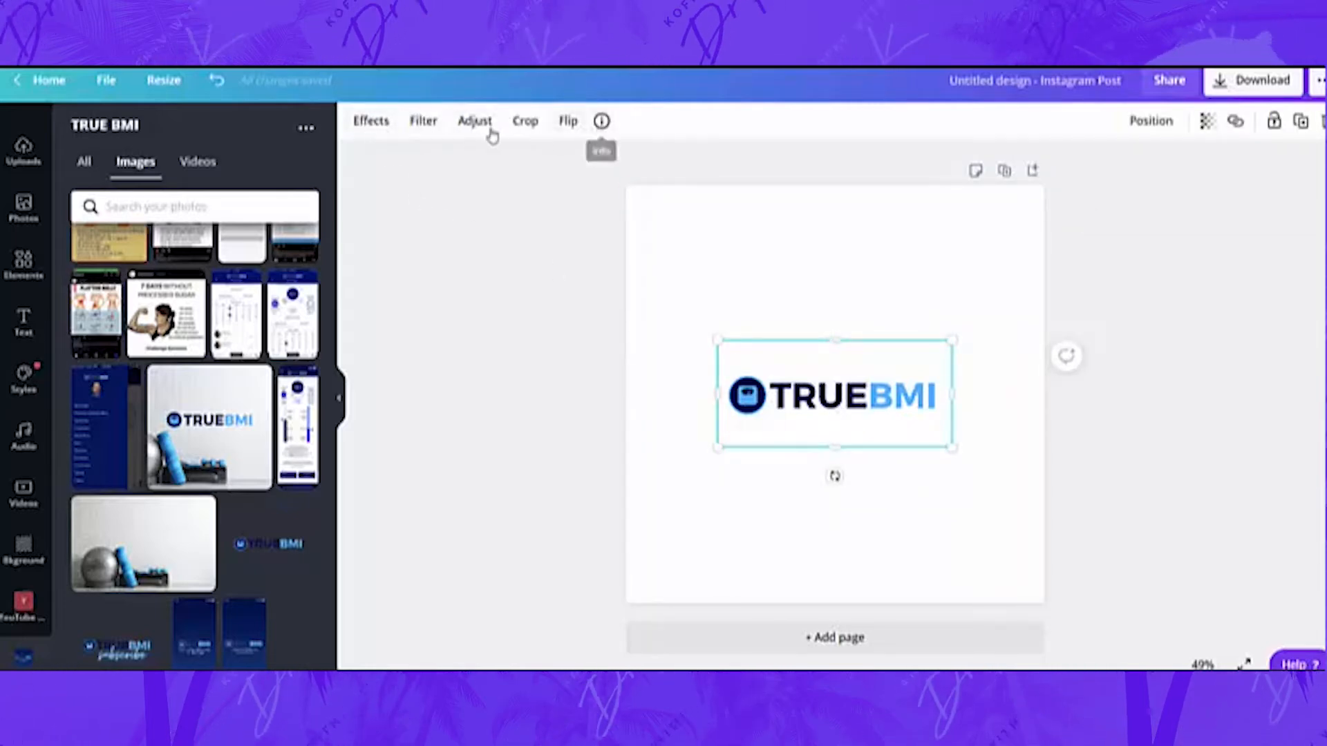
pyautogui.click(371, 123)
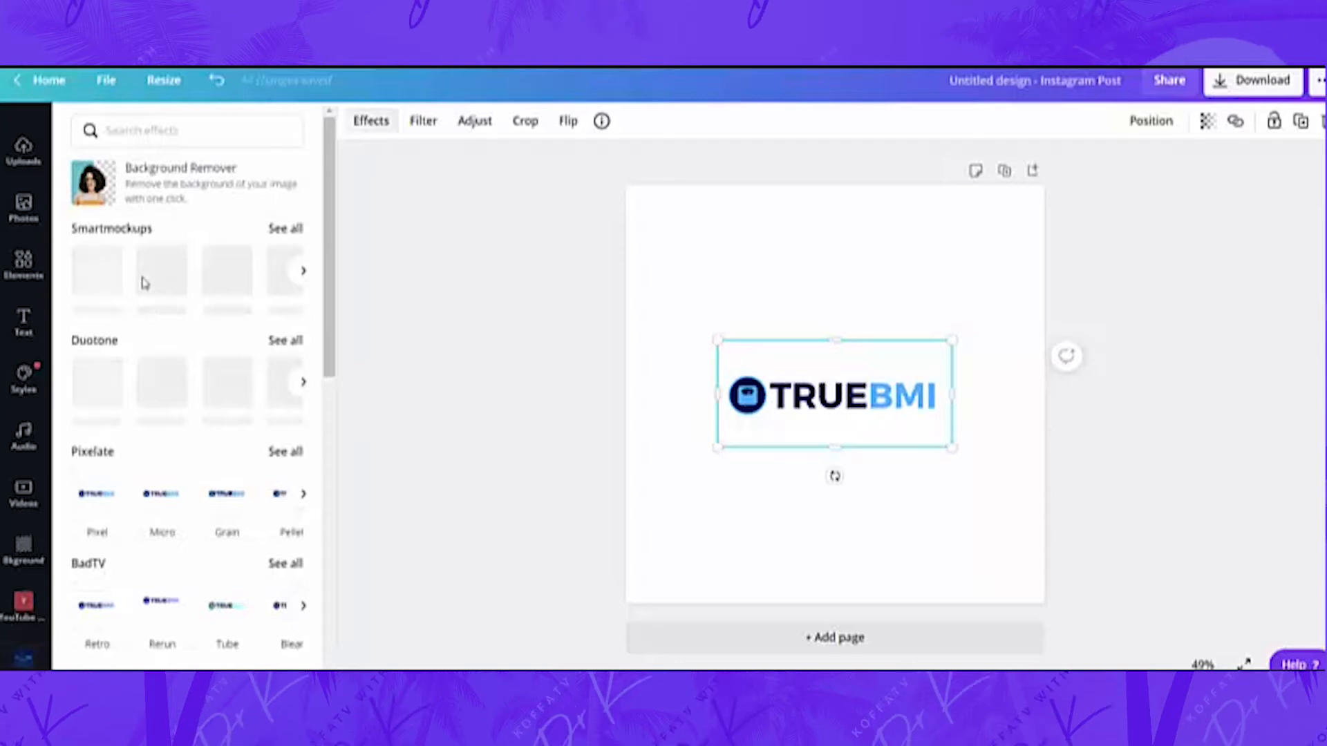
pyautogui.scroll(-8, 160, 521)
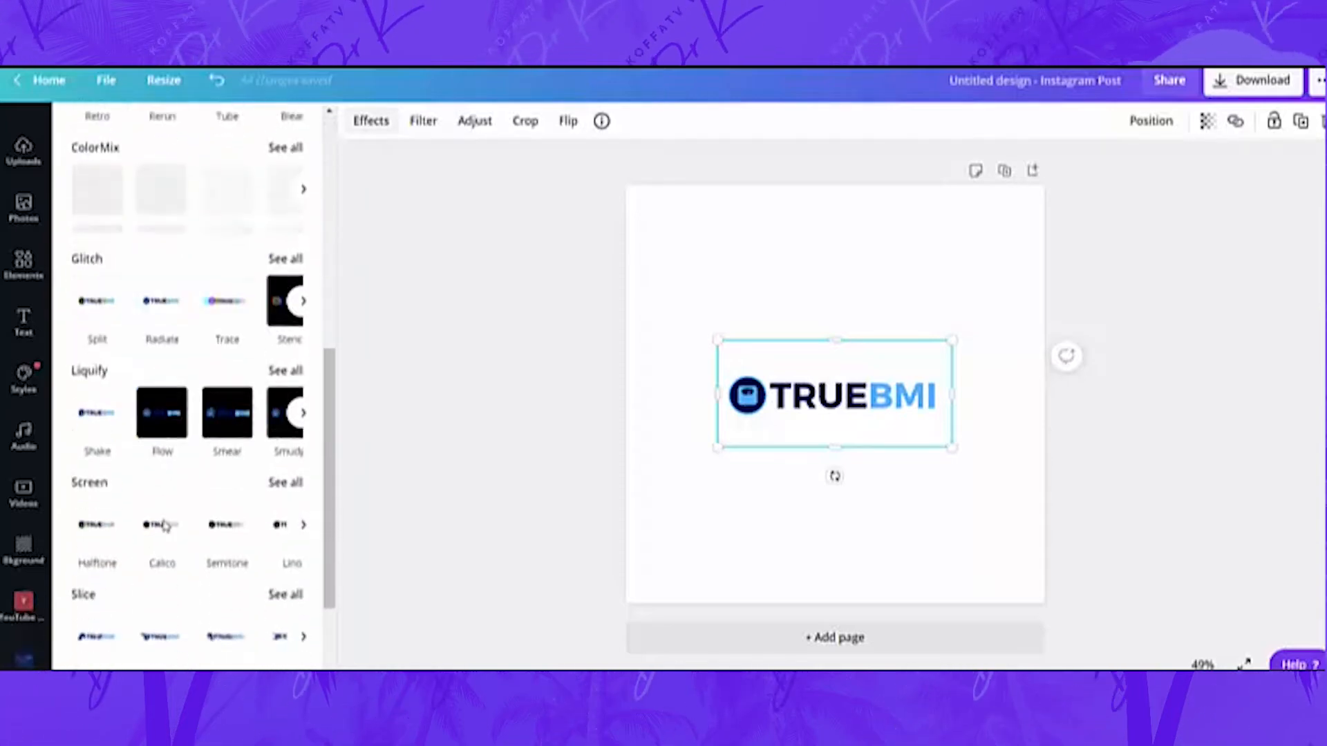
pyautogui.scroll(-1, 163, 525)
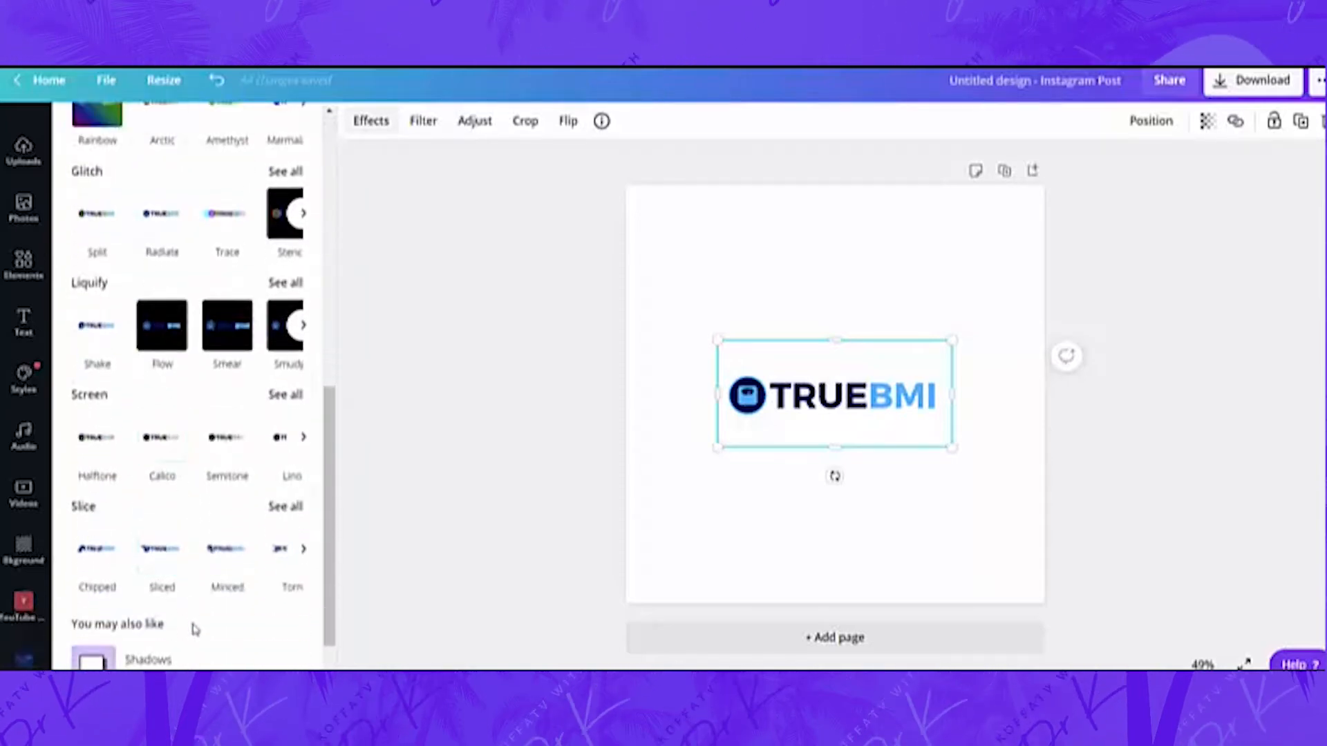
pyautogui.scroll(-1, 193, 626)
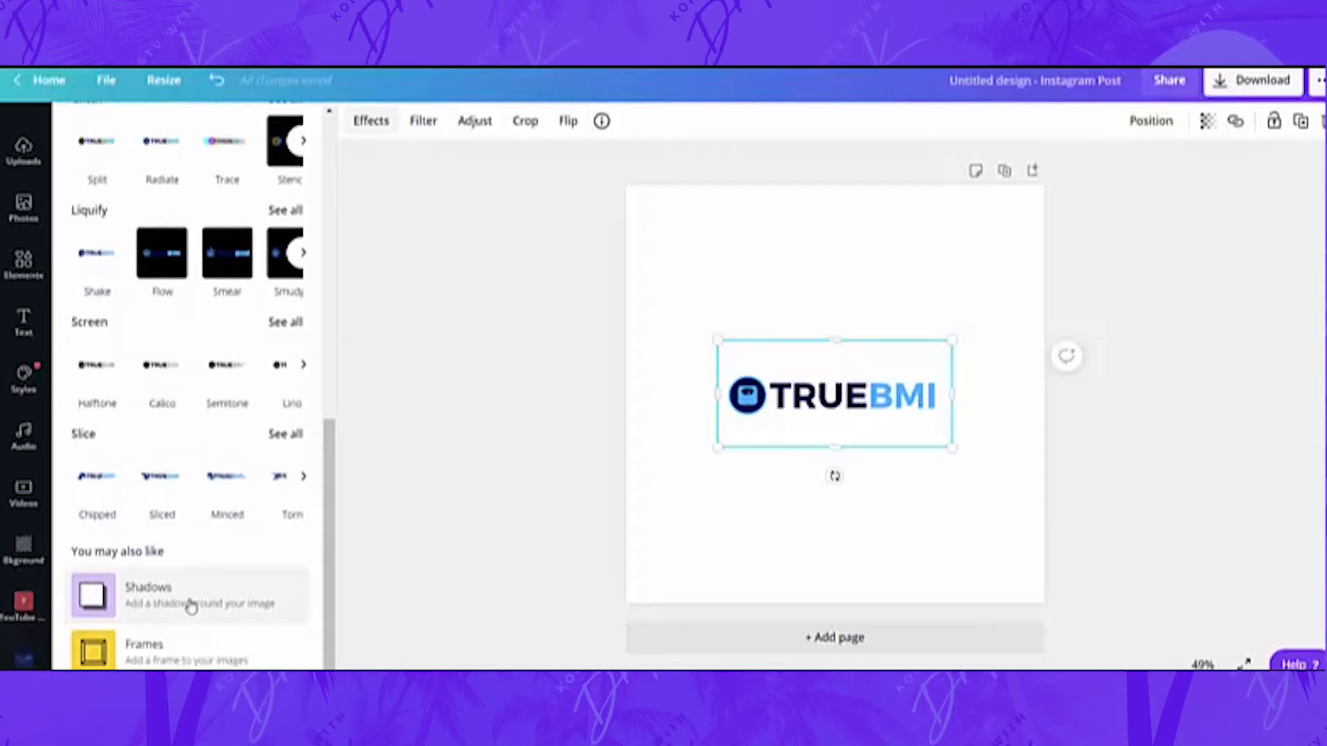
pyautogui.click(191, 606)
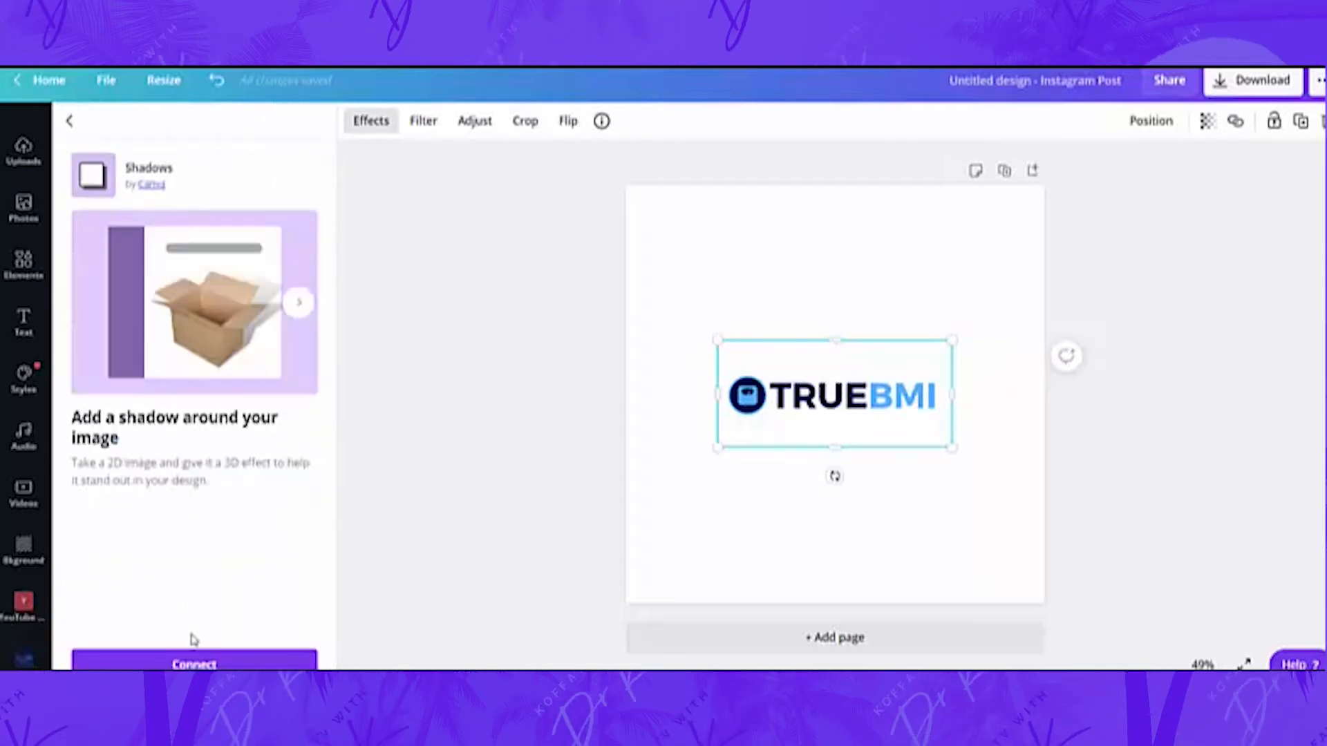
pyautogui.click(204, 665)
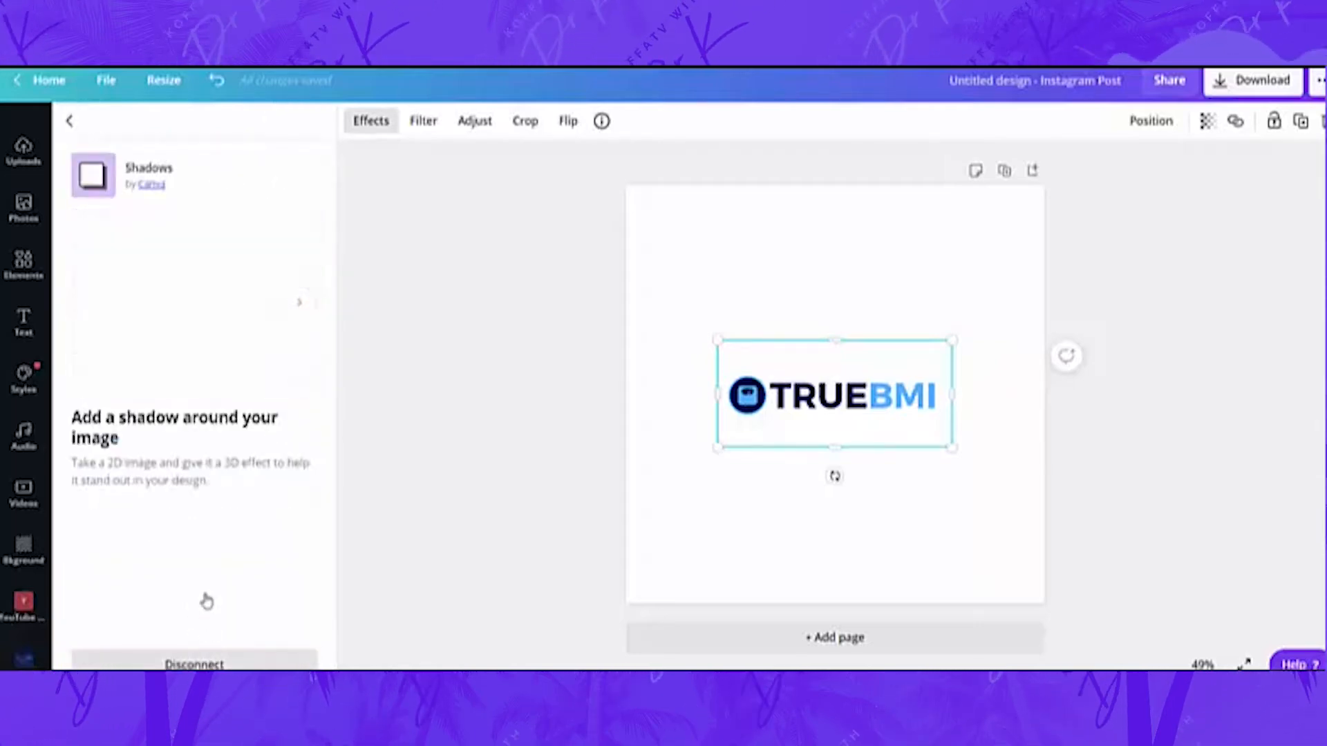
pyautogui.scroll(-10, 213, 564)
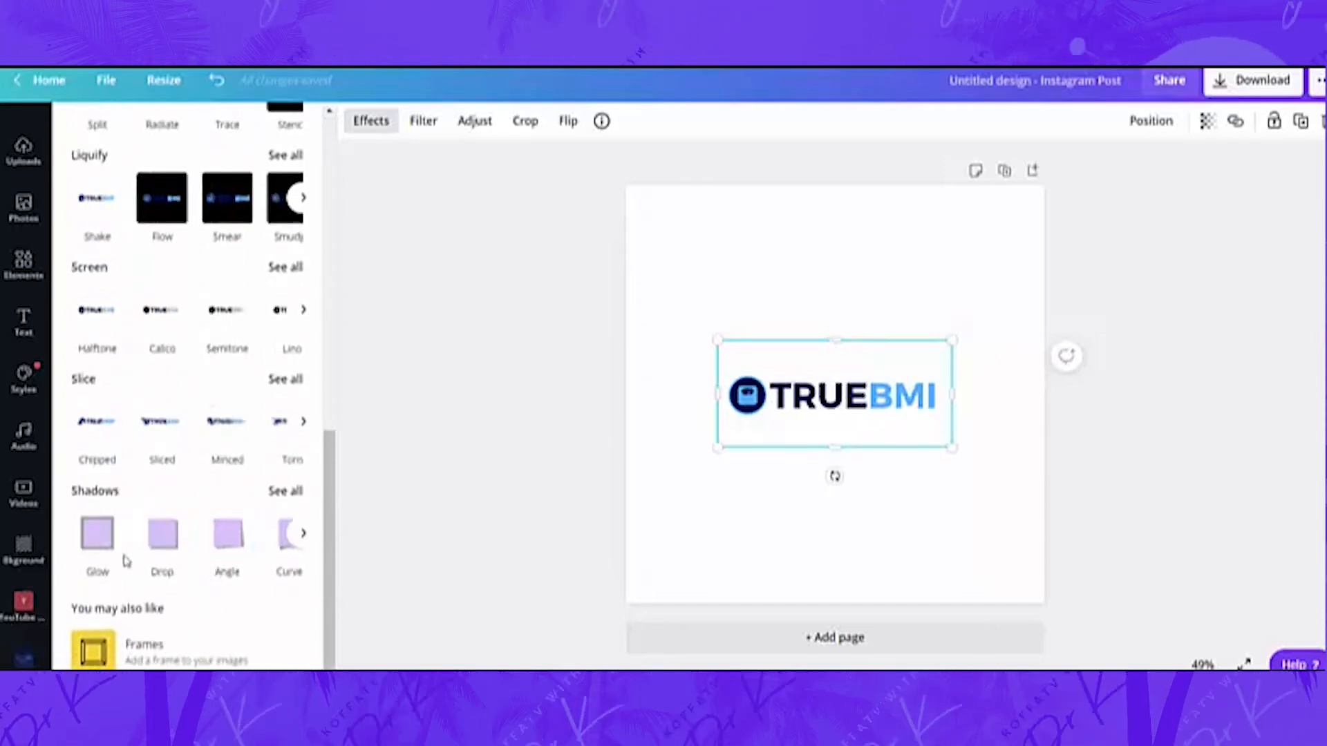
pyautogui.click(163, 536)
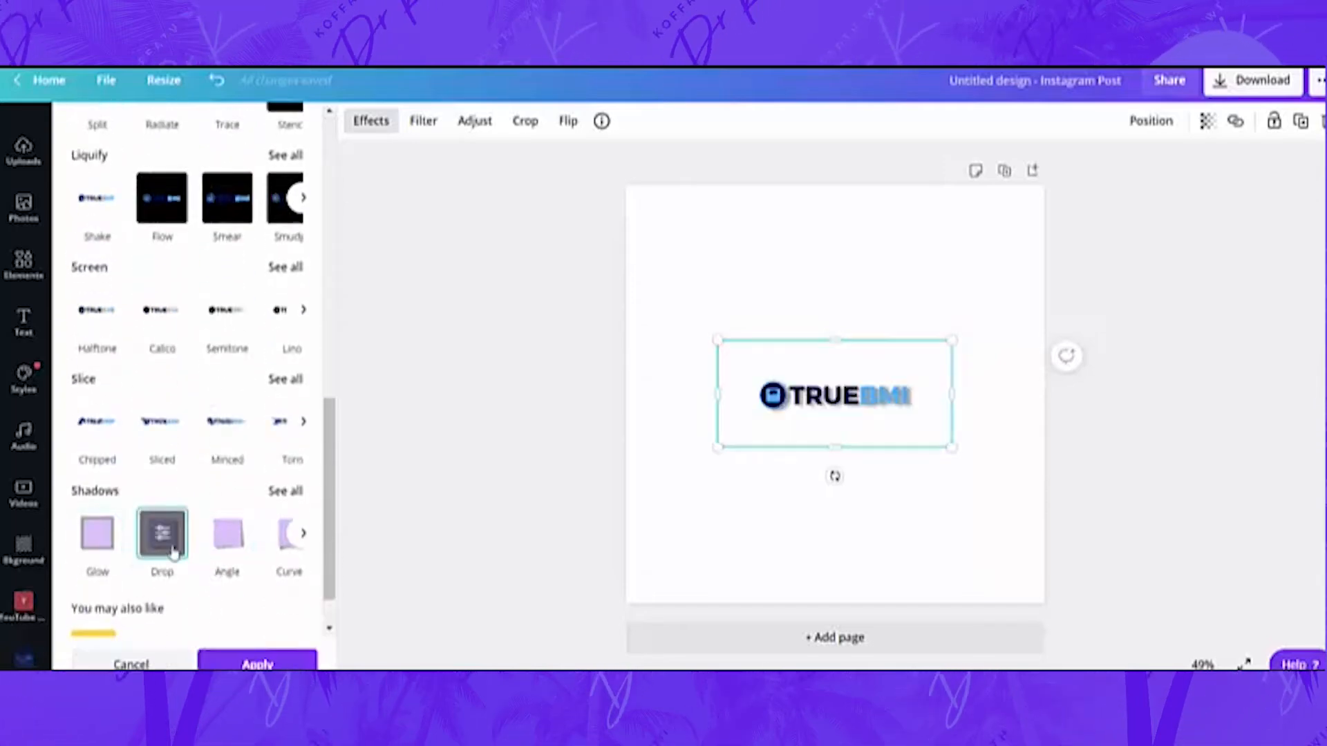
# Step: Try to enlarge the TRUEBMI logo and crop its left side, and undo the change
pyautogui.moveTo(717, 340); pyautogui.dragTo(608, 288)
pyautogui.moveTo(599, 358); pyautogui.dragTo(651, 359)
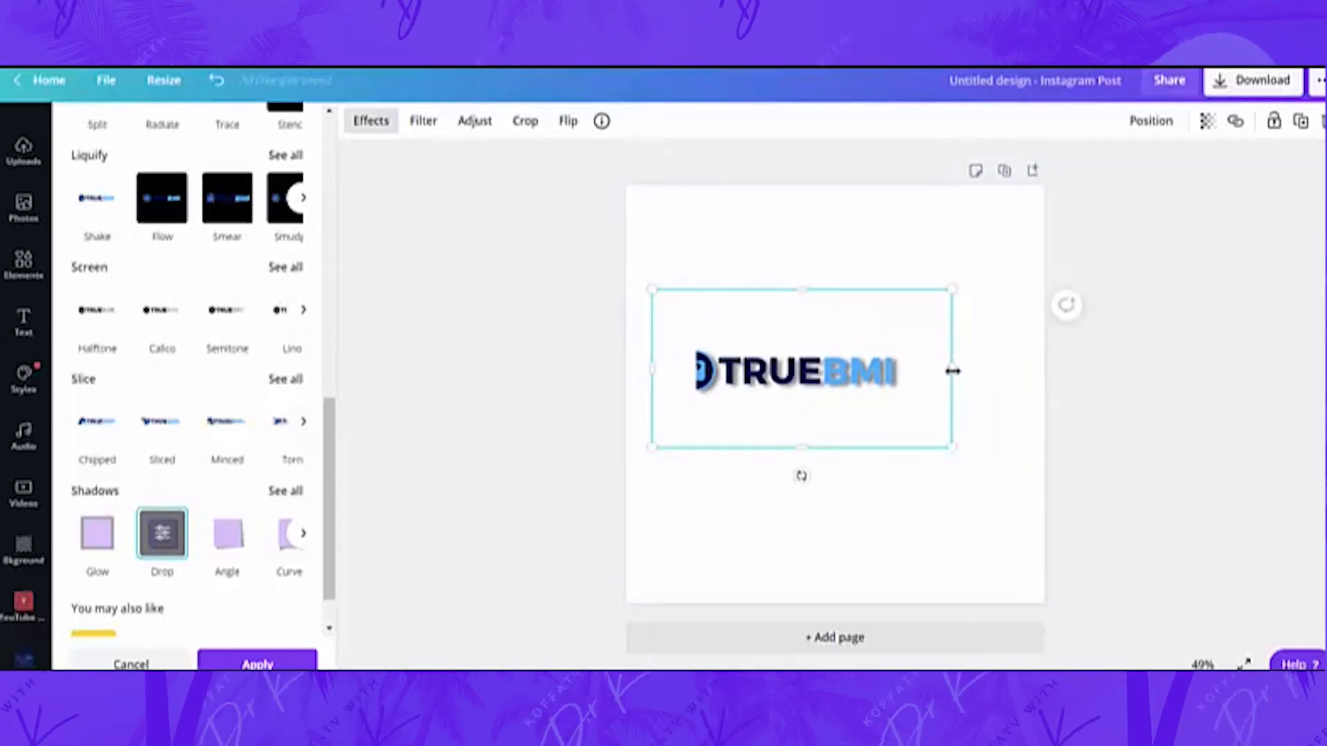
pyautogui.hotkey('ctrl', 'z')
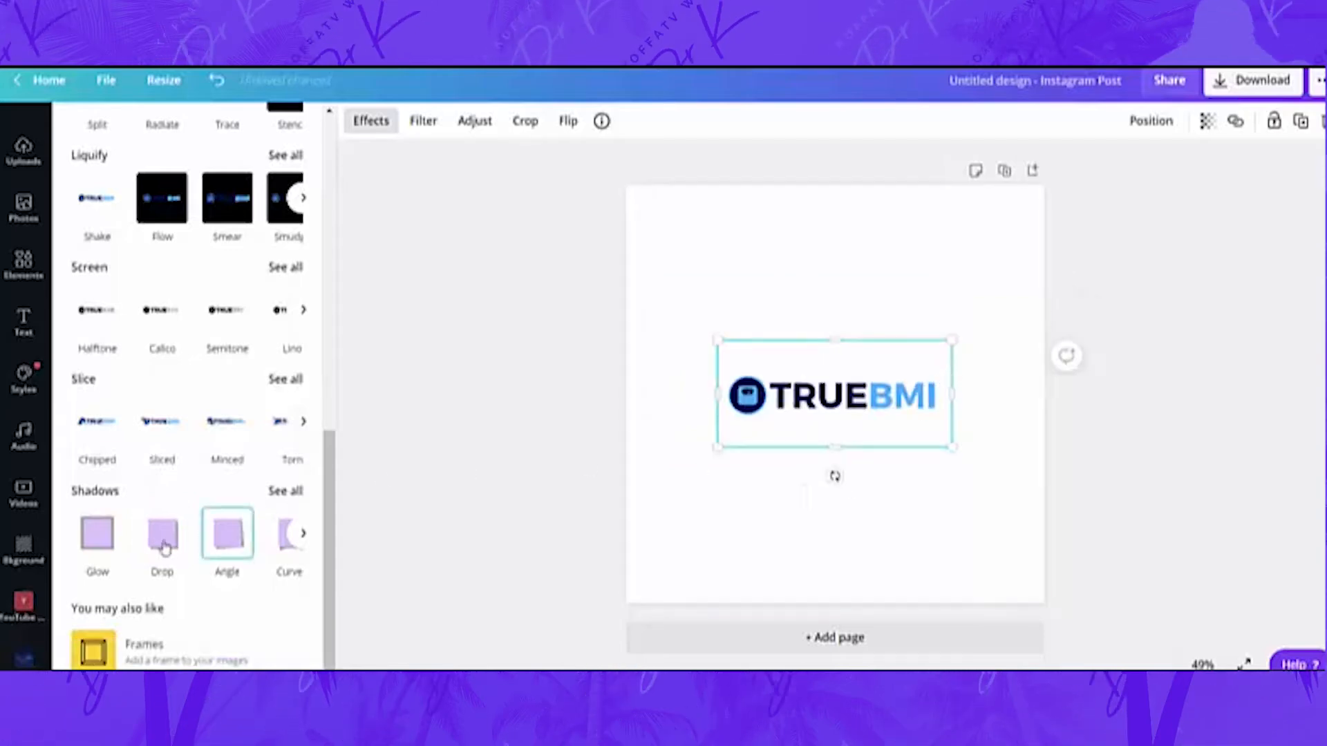
# Step: Try the Angle and Page Lift shadows on the TRUEBMI logo from the full set of Shadows effects
pyautogui.click(235, 539)
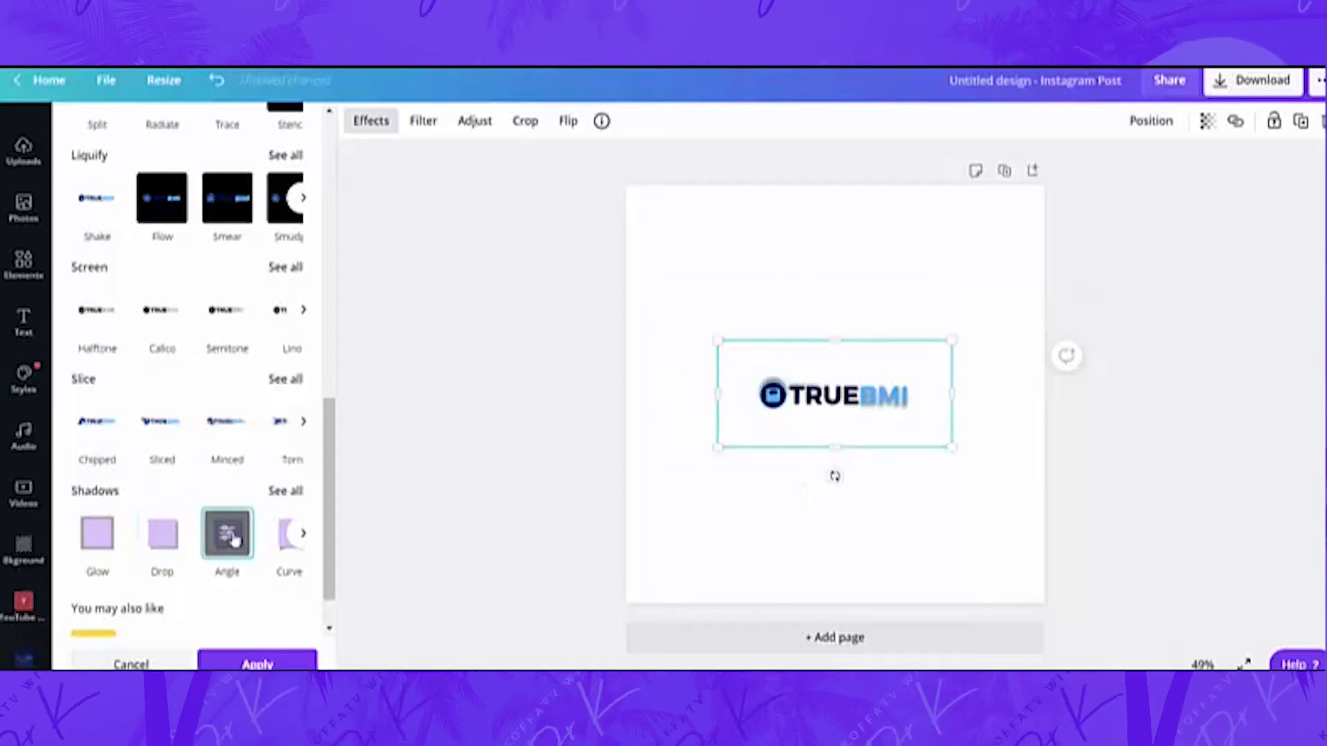
pyautogui.click(302, 534)
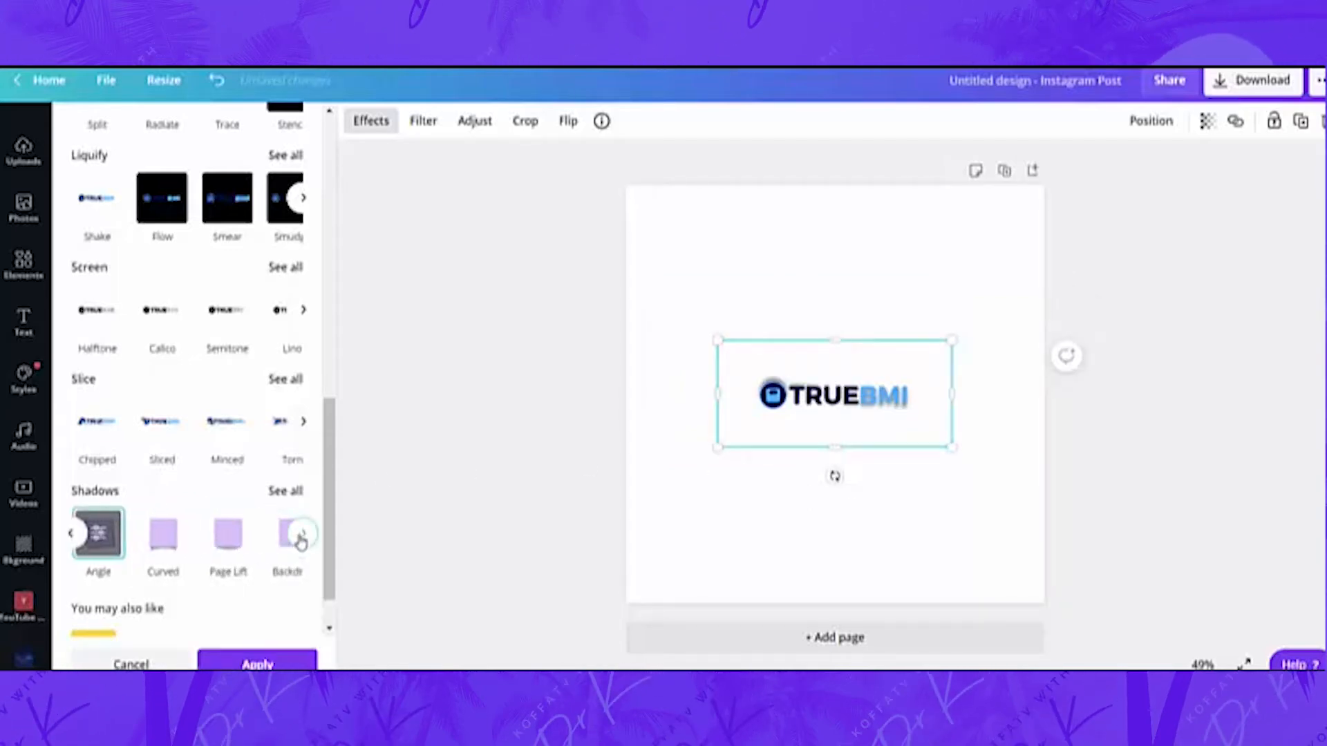
pyautogui.click(287, 493)
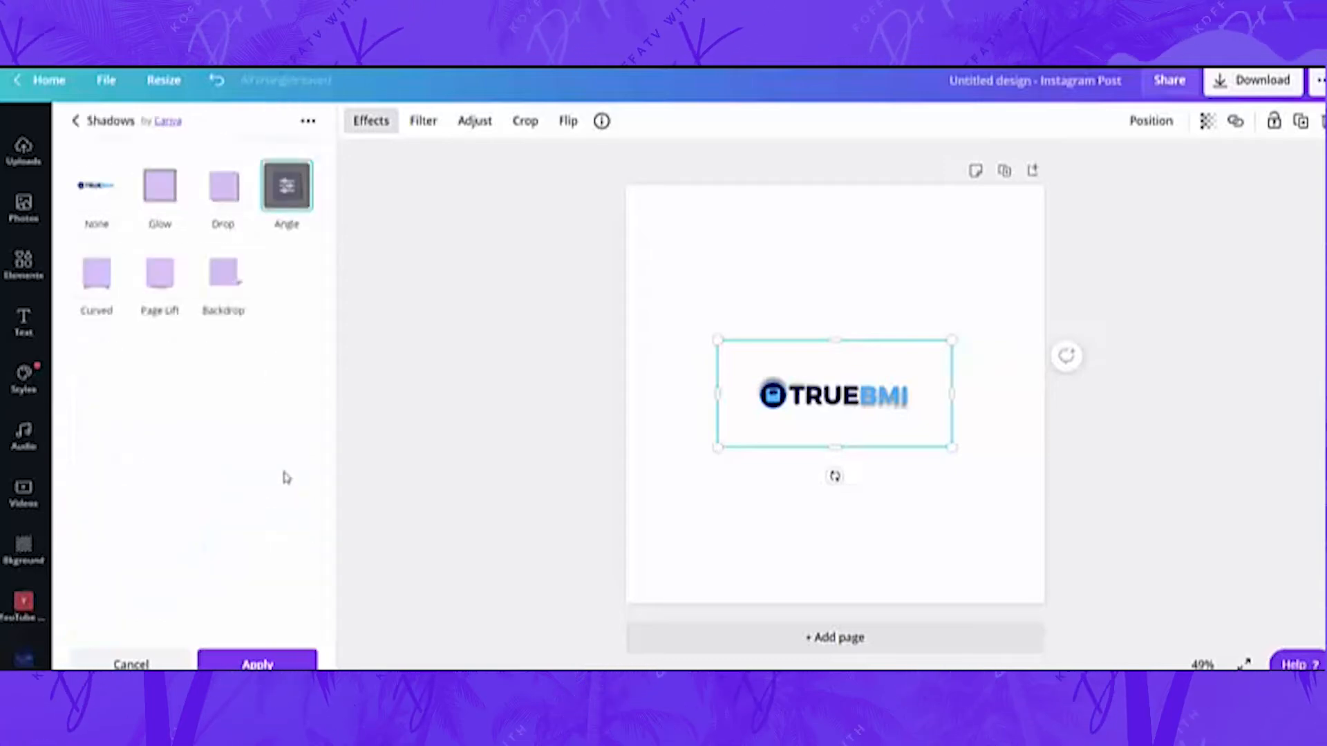
pyautogui.click(167, 284)
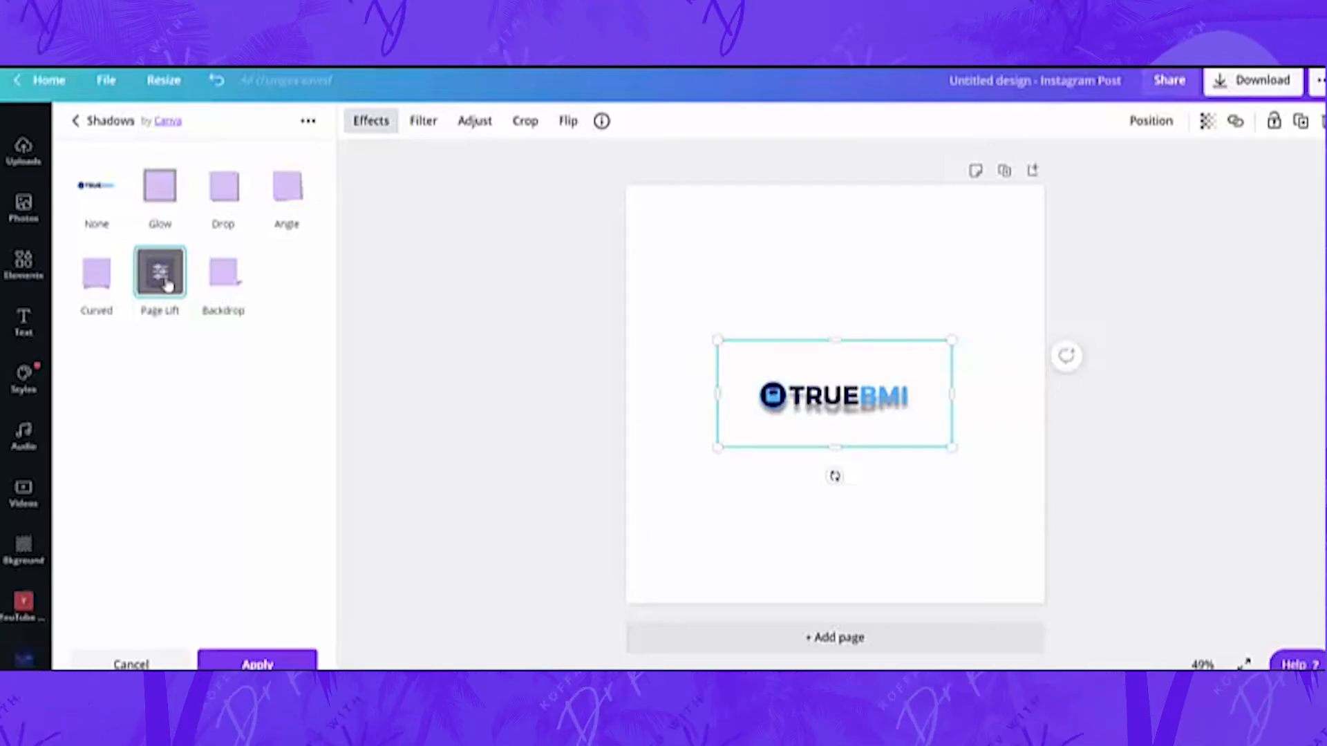
# Step: Reset the TRUEBMI logo's shadow to None and leave the image effects
pyautogui.click(95, 188)
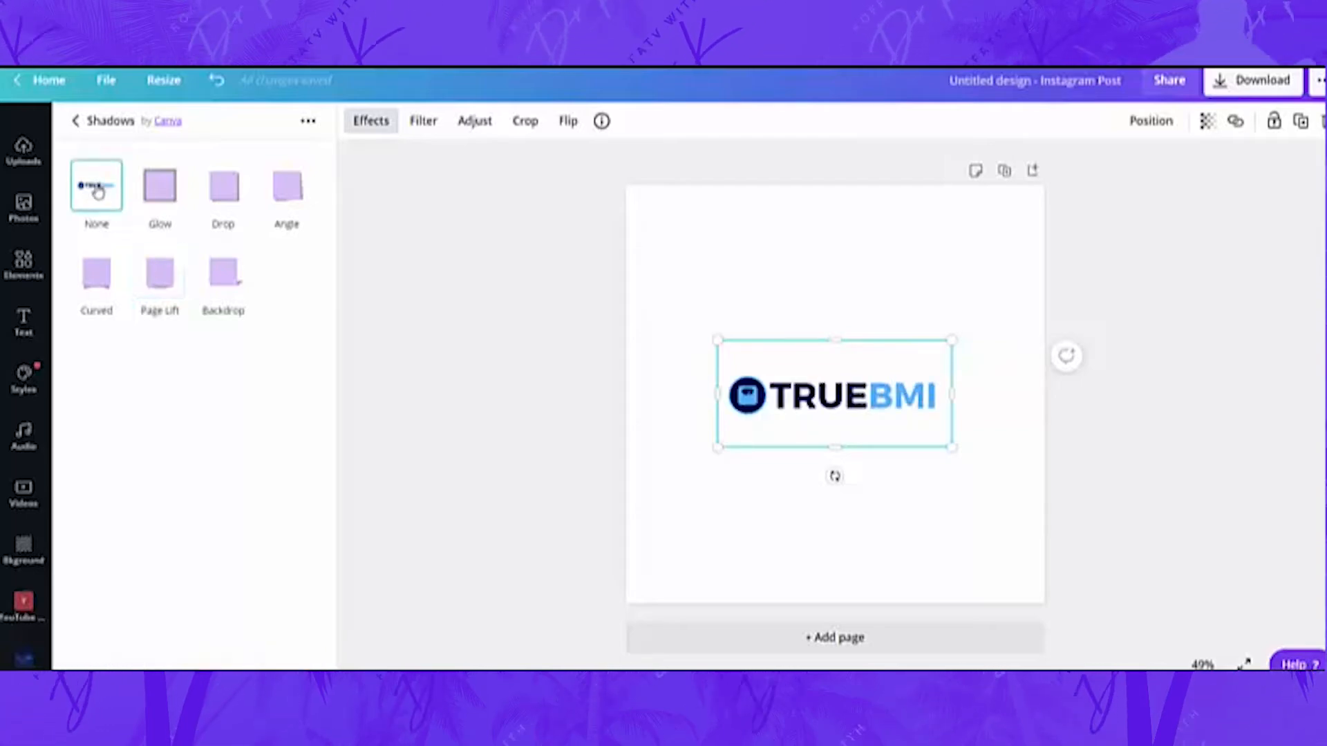
pyautogui.click(78, 124)
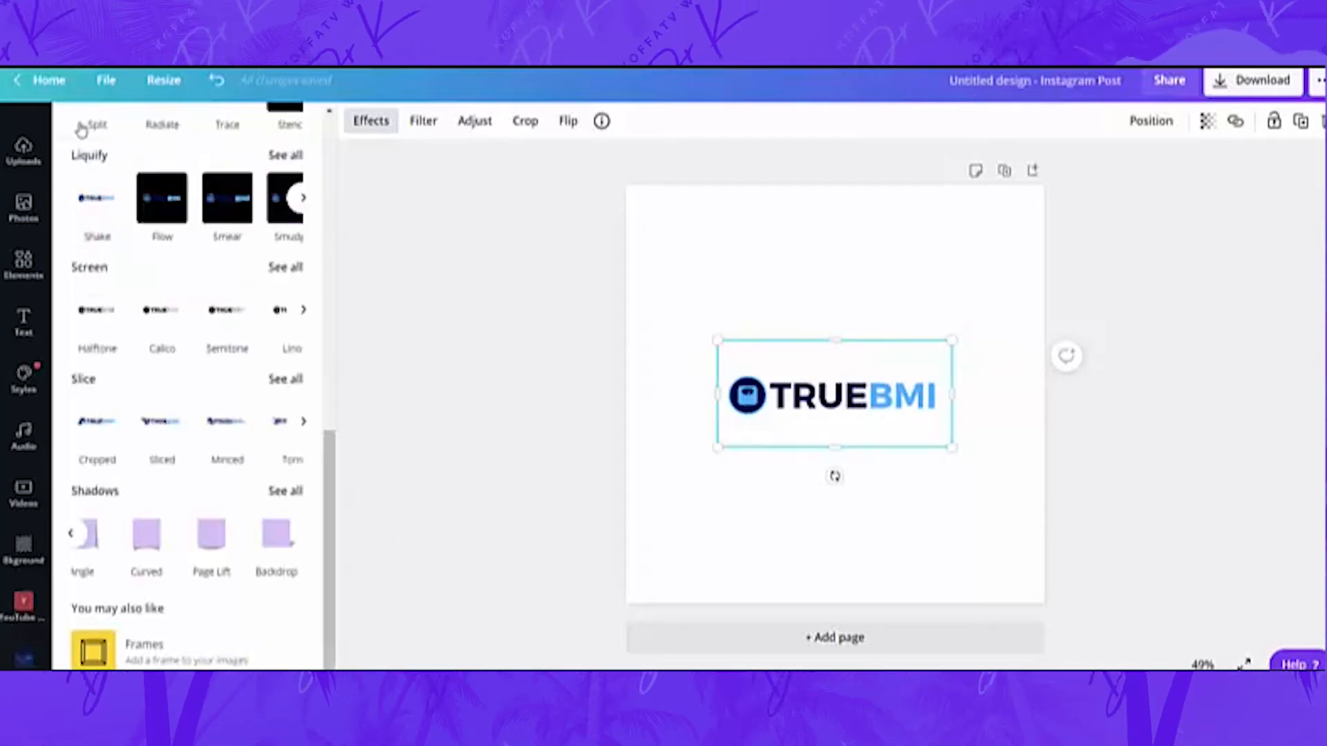
pyautogui.scroll(10, 216, 304)
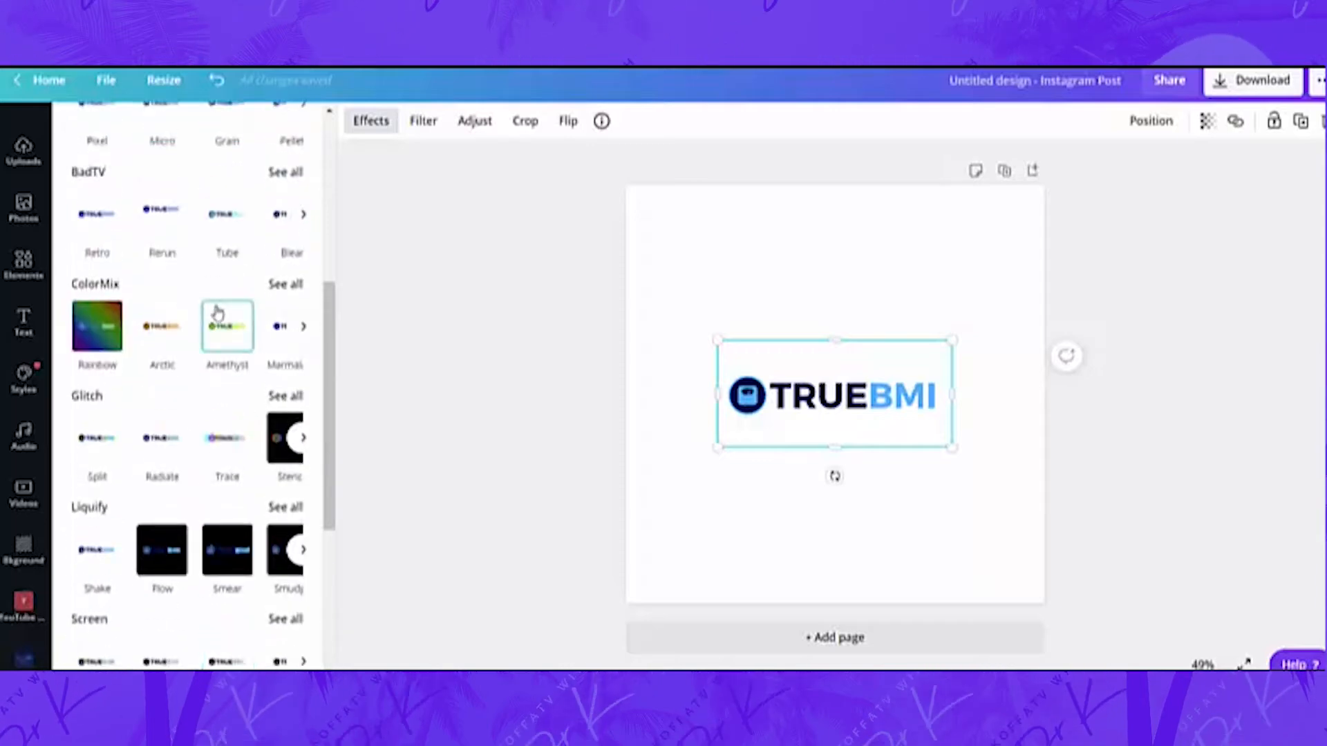
pyautogui.click(553, 395)
pyautogui.click(683, 516)
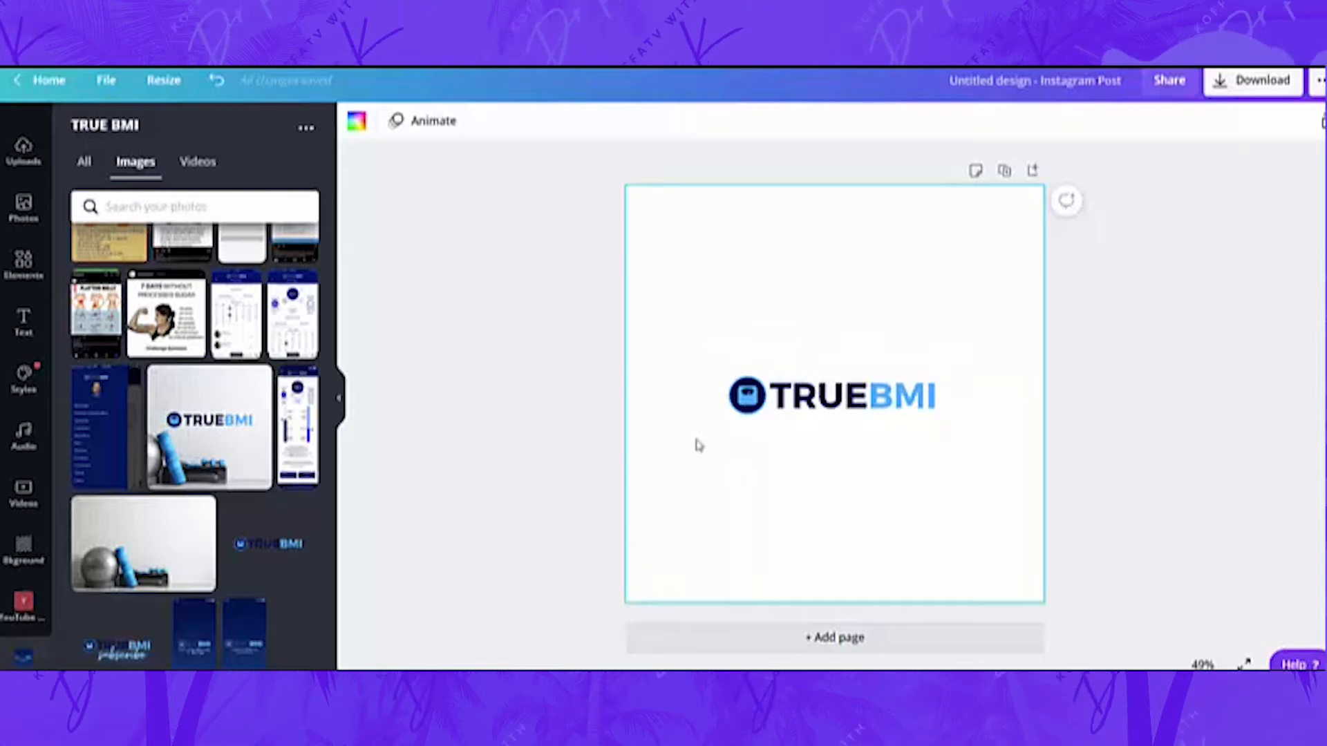
# Step: Deselect everything on the page and apply the Breathe page animation
pyautogui.click(805, 410)
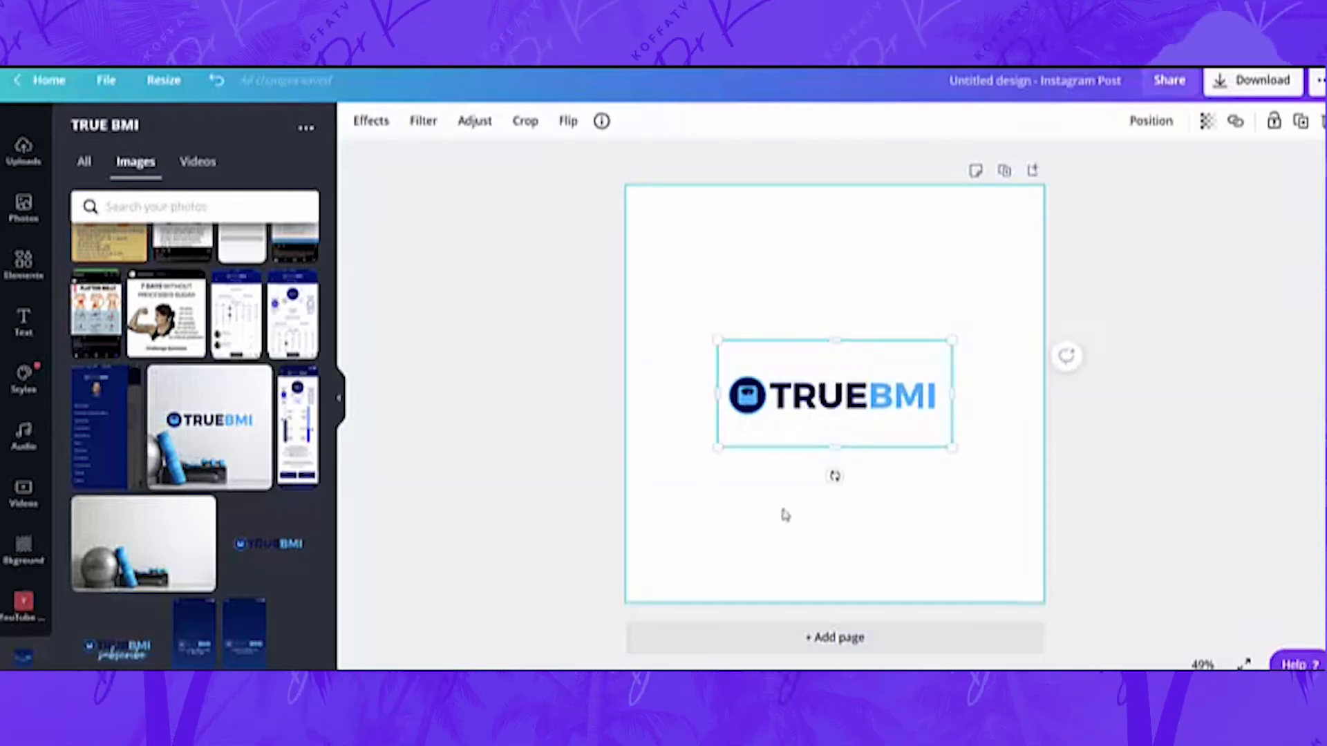
pyautogui.click(656, 539)
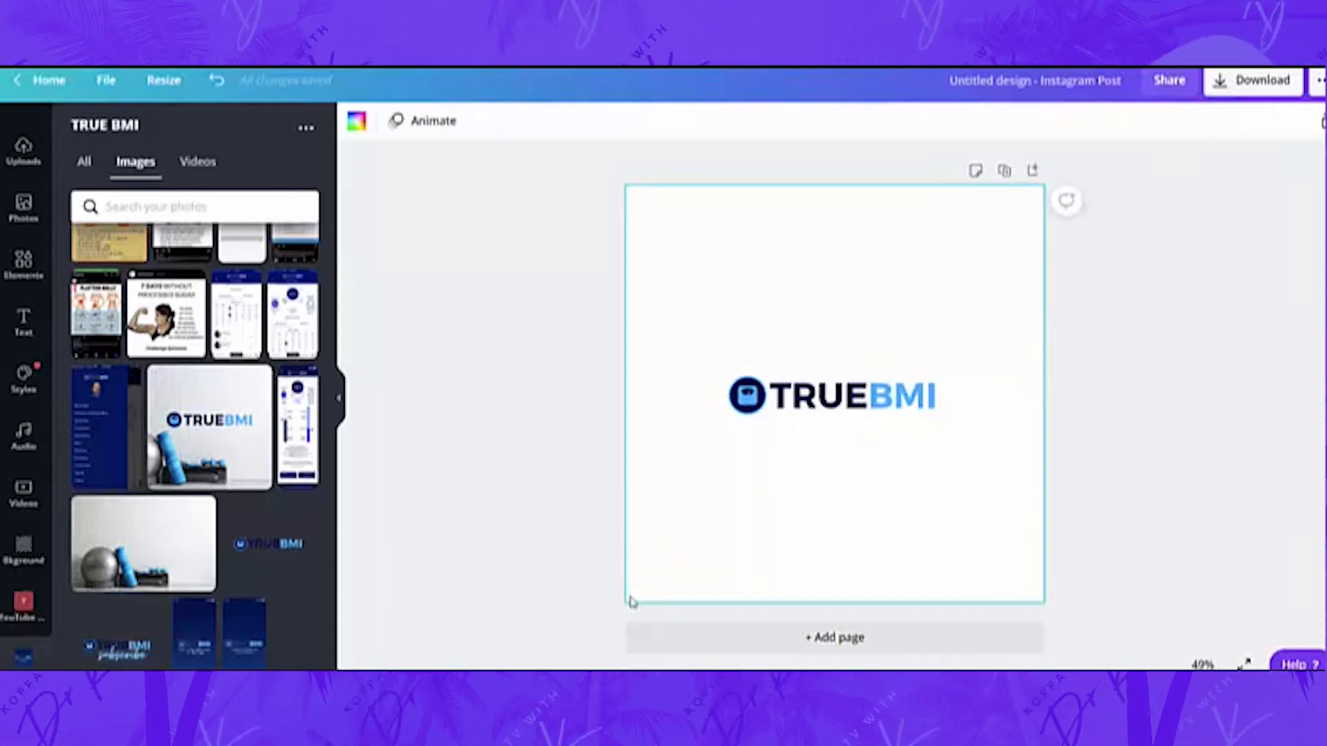
pyautogui.click(603, 563)
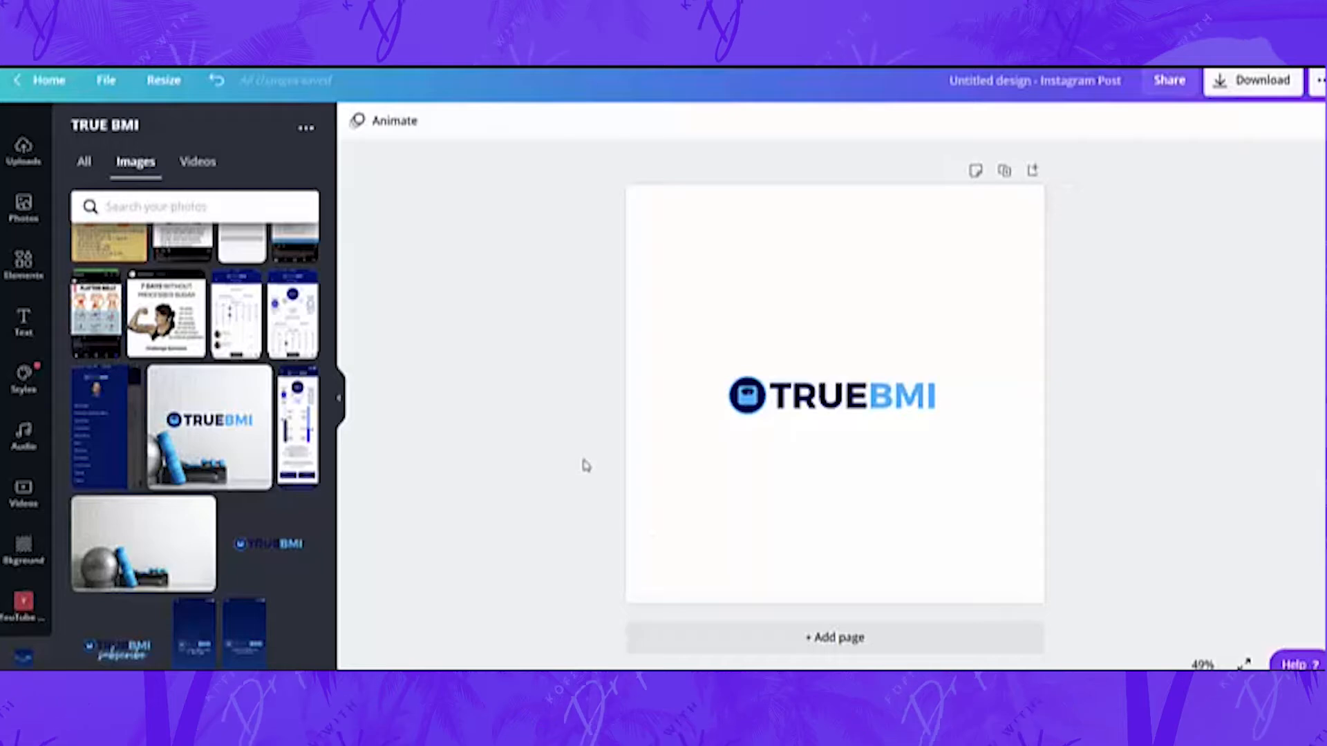
pyautogui.click(393, 125)
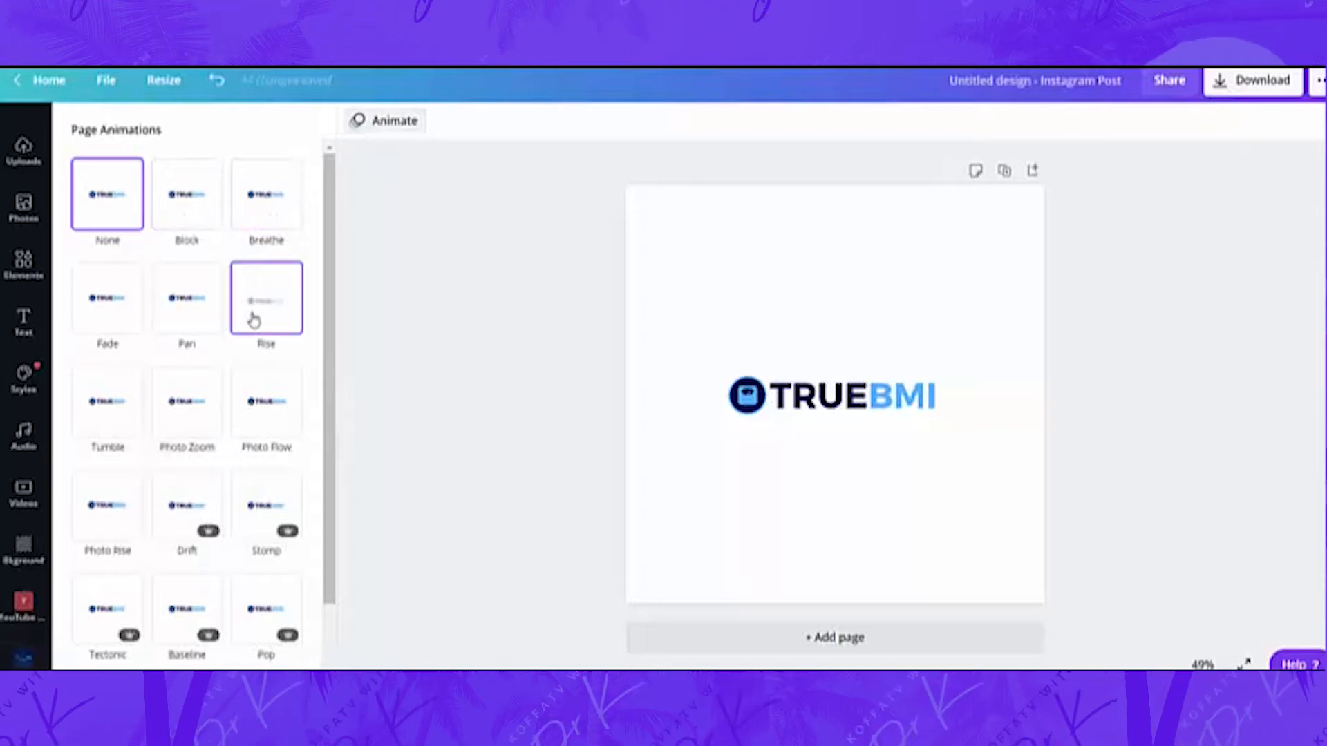
pyautogui.click(274, 202)
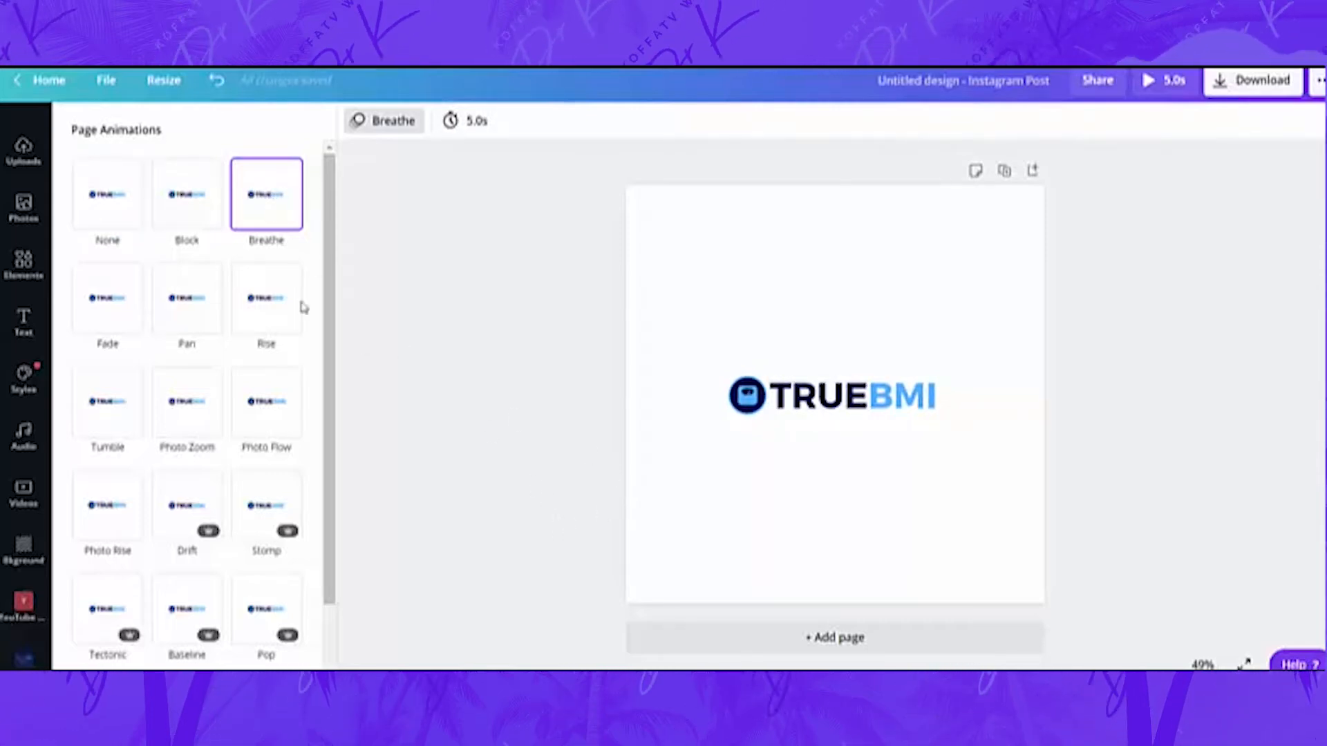
# Step: Add a heading text box and place it horizontally centred just below the TRUEBMI logo
pyautogui.click(24, 322)
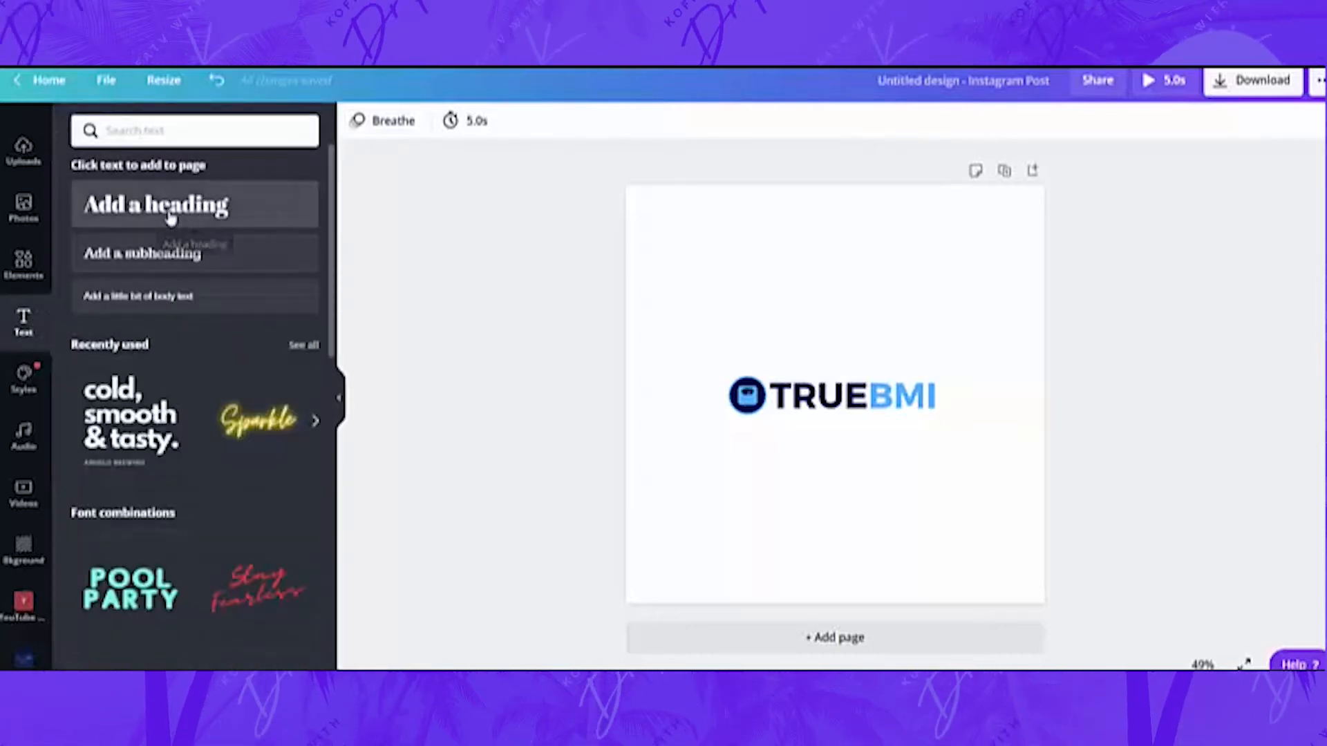
pyautogui.click(171, 217)
pyautogui.moveTo(848, 432); pyautogui.dragTo(850, 474)
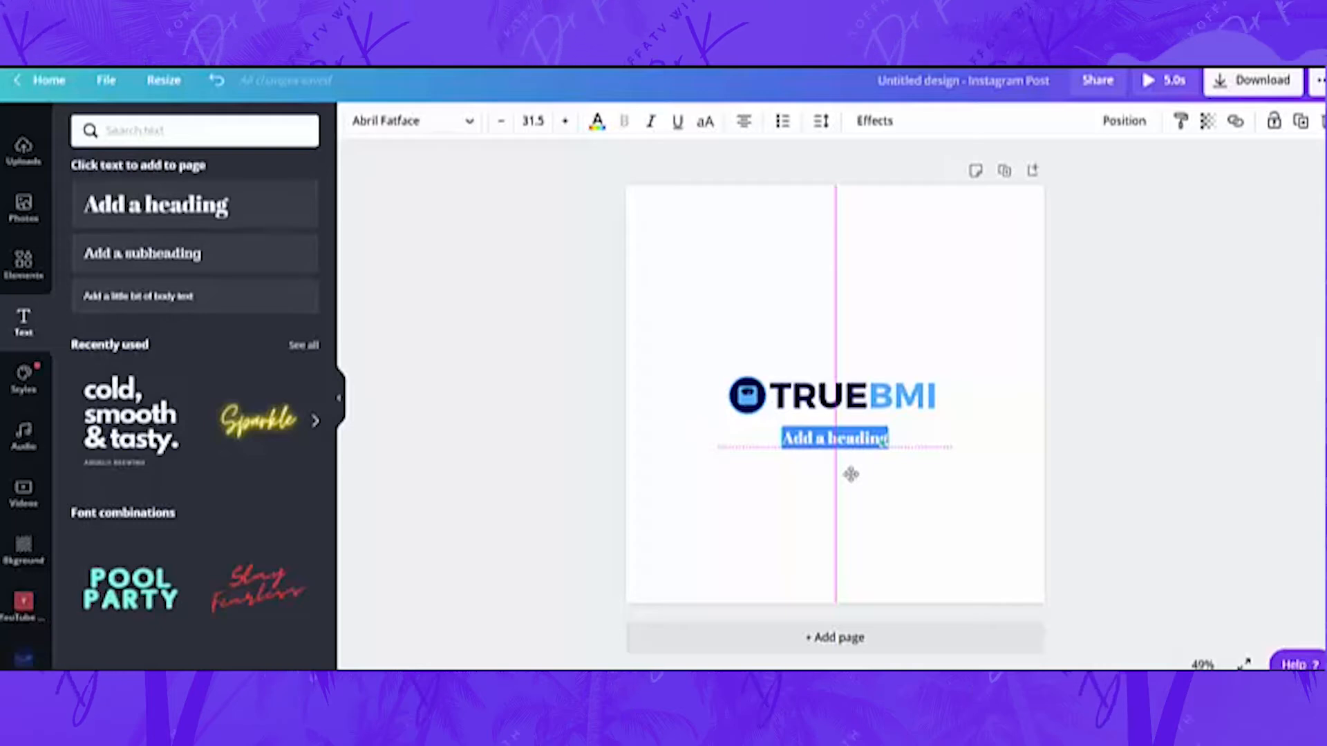
pyautogui.moveTo(850, 474)
pyautogui.mouseDown()
pyautogui.moveTo(894, 474)
pyautogui.moveTo(848, 475)
pyautogui.mouseUp()
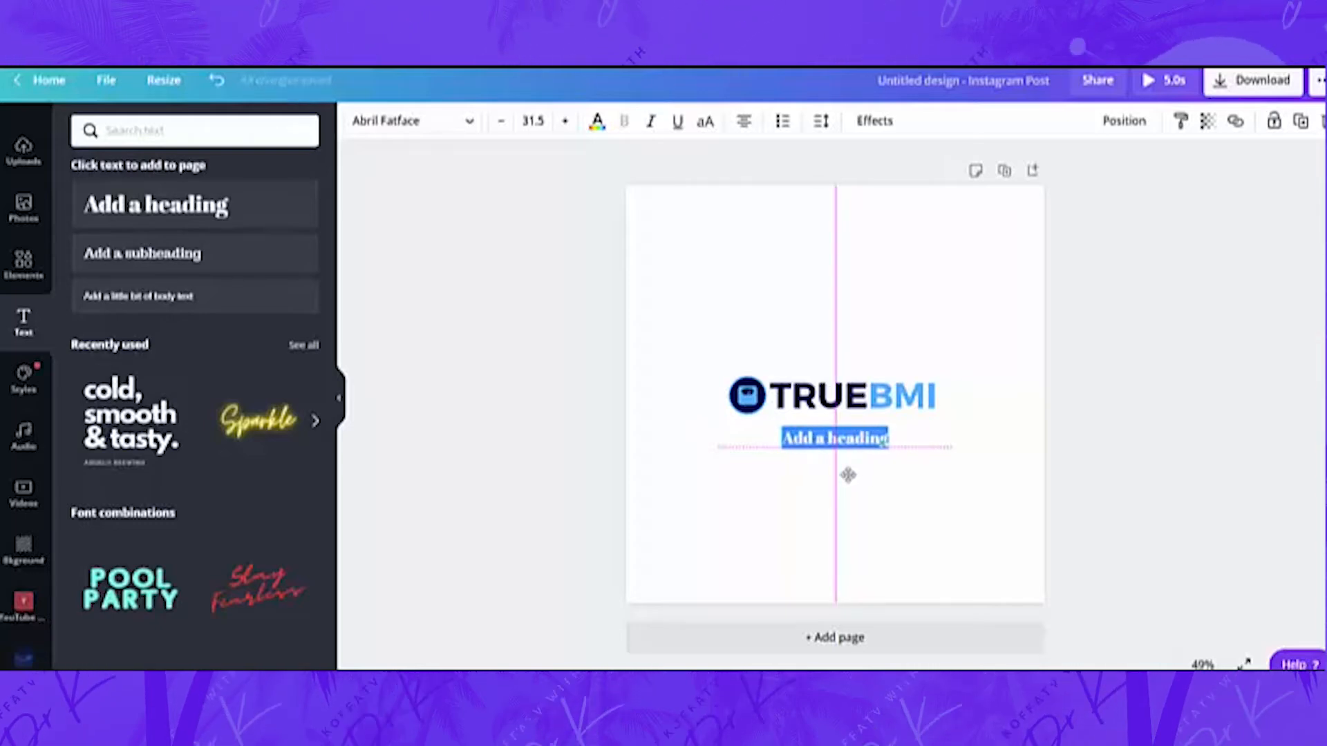
pyautogui.moveTo(860, 408); pyautogui.dragTo(860, 408)
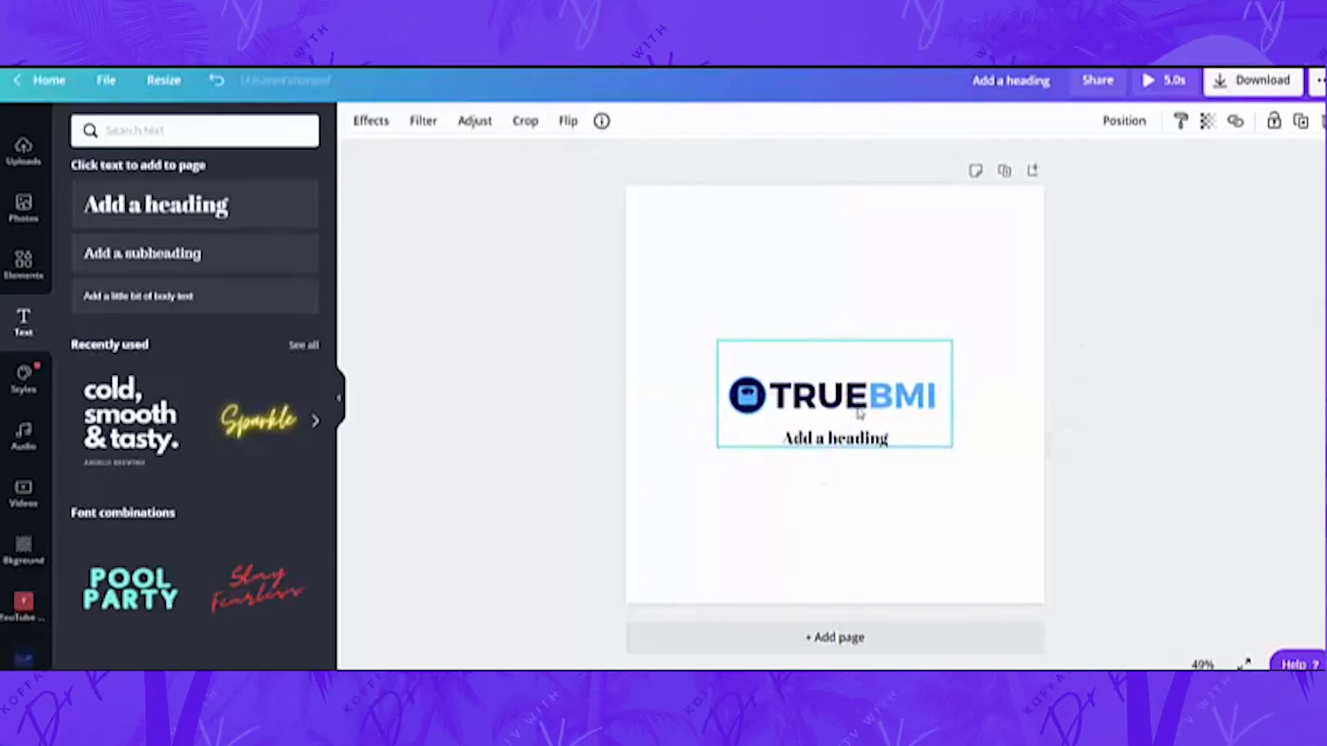
pyautogui.click(878, 524)
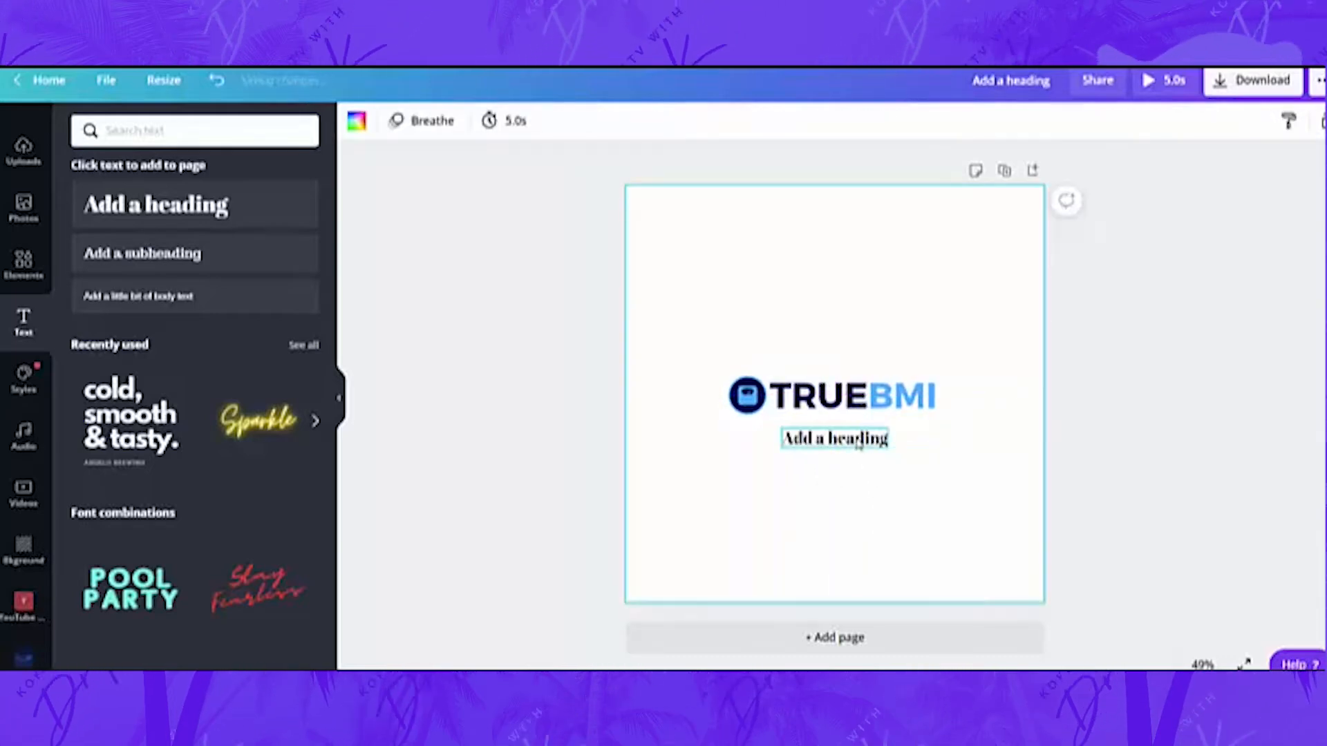
# Step: Change the heading's font to League Spartan
pyautogui.click(857, 442)
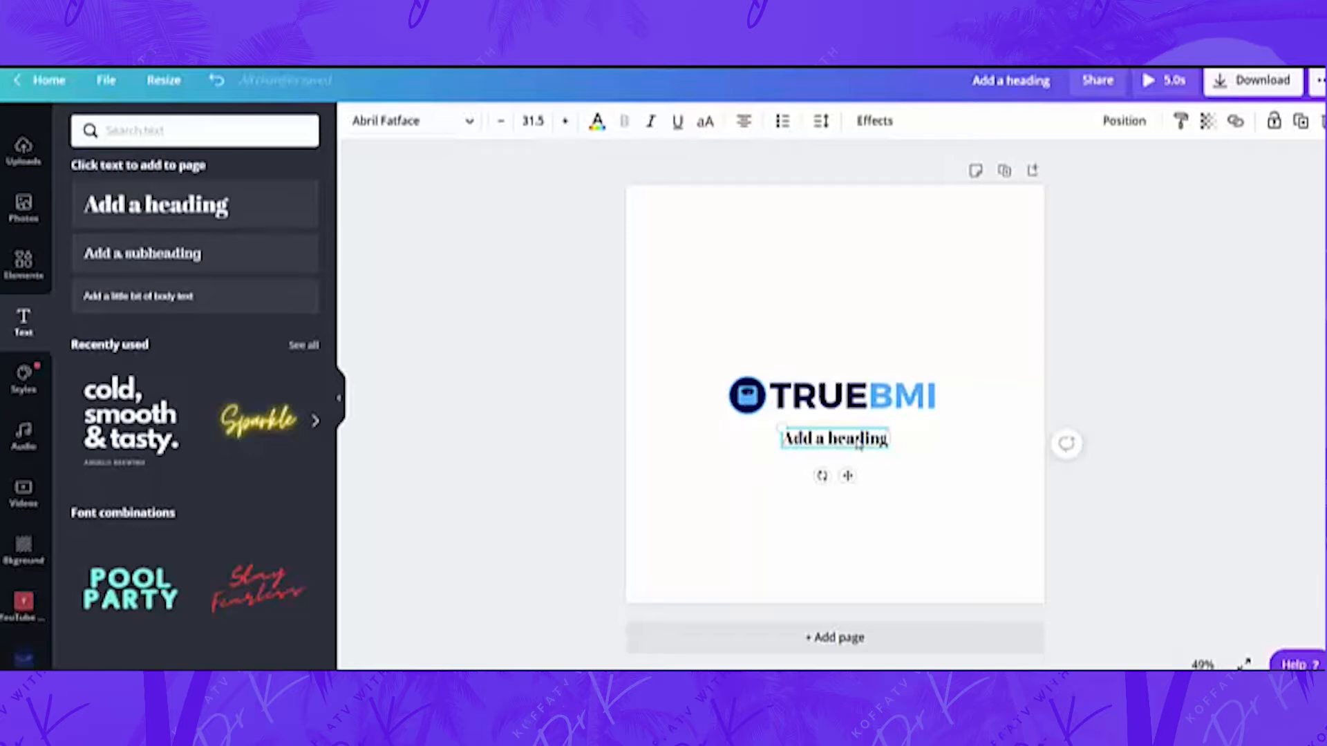
pyautogui.click(467, 129)
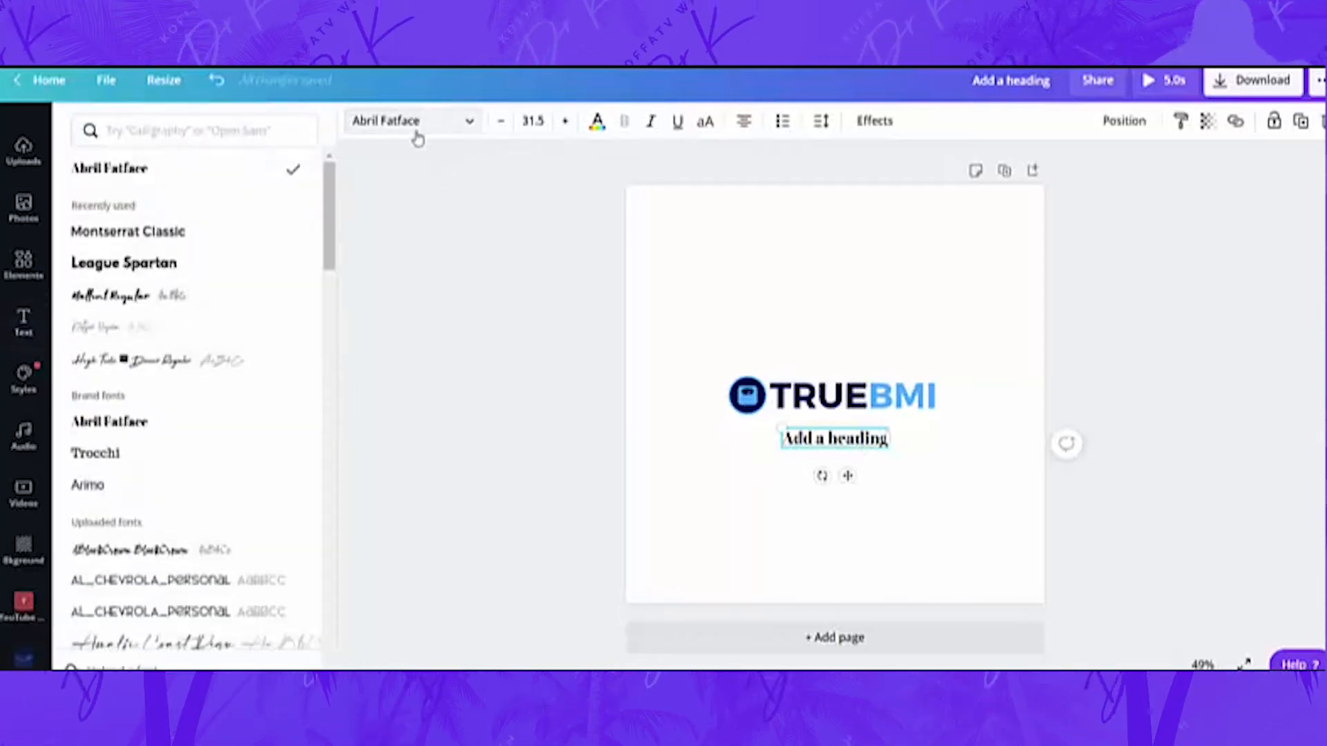
pyautogui.click(151, 272)
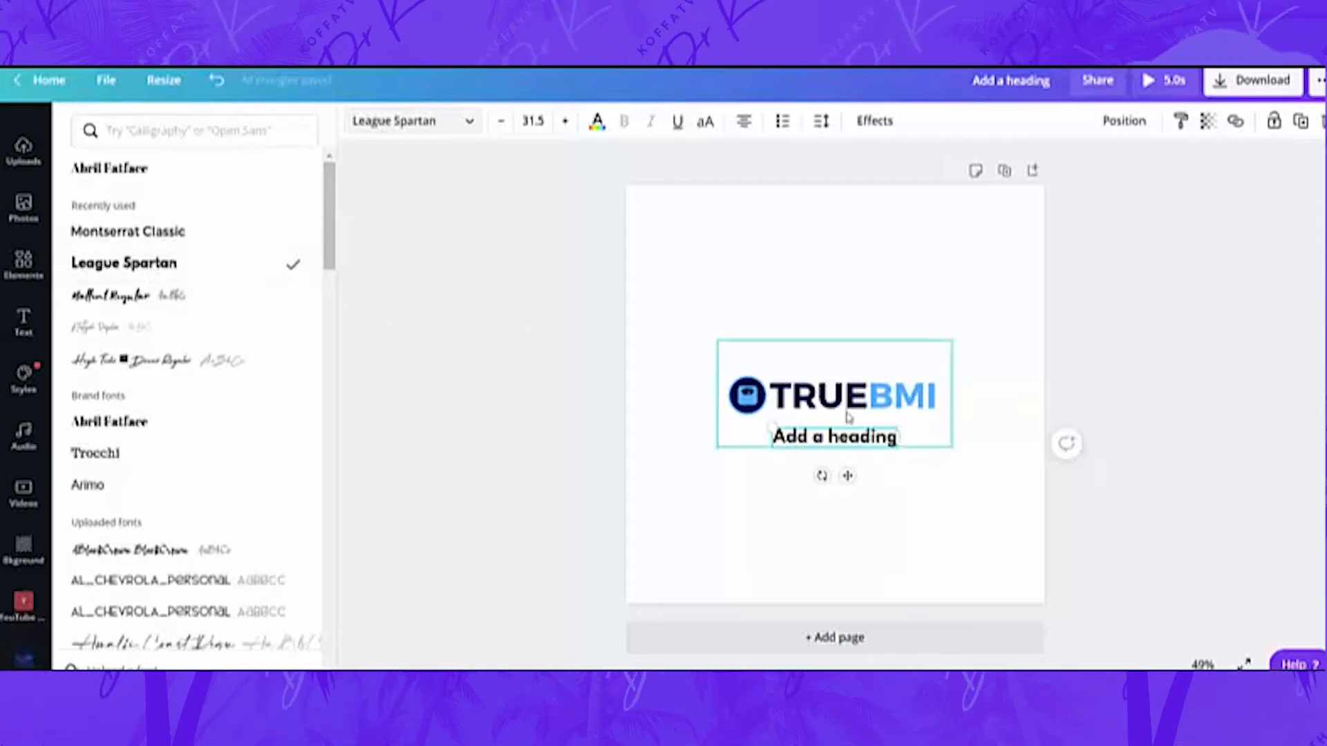
# Step: Replace the heading's placeholder text with "truebmi.com"
pyautogui.doubleClick(885, 437)
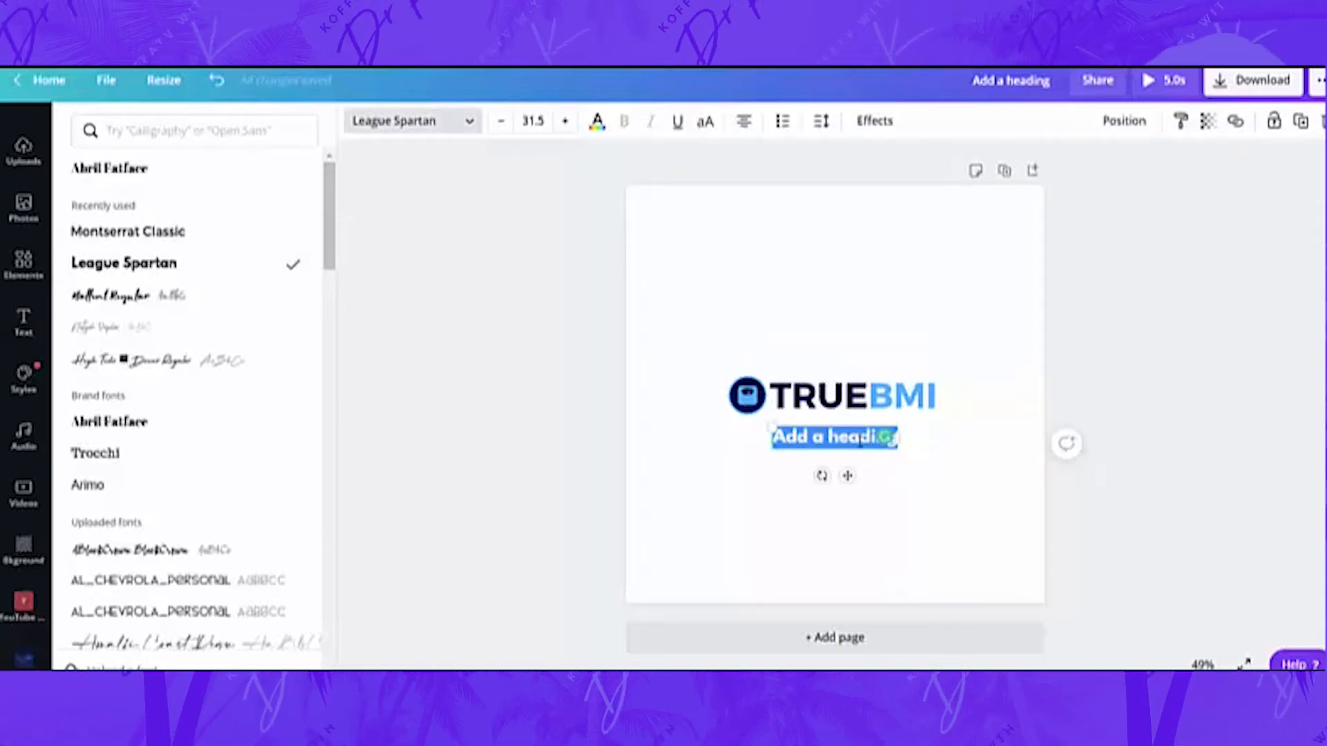
pyautogui.write('true')
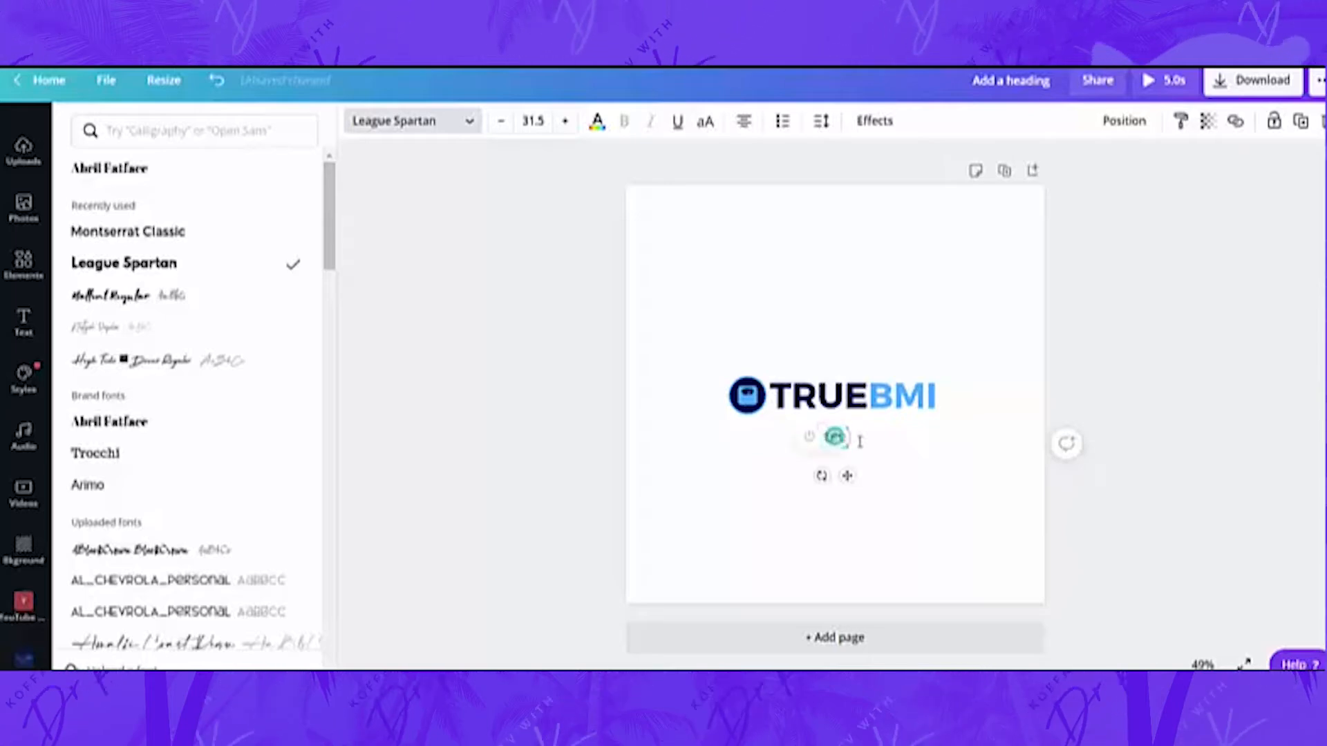
pyautogui.write('bmi.com')
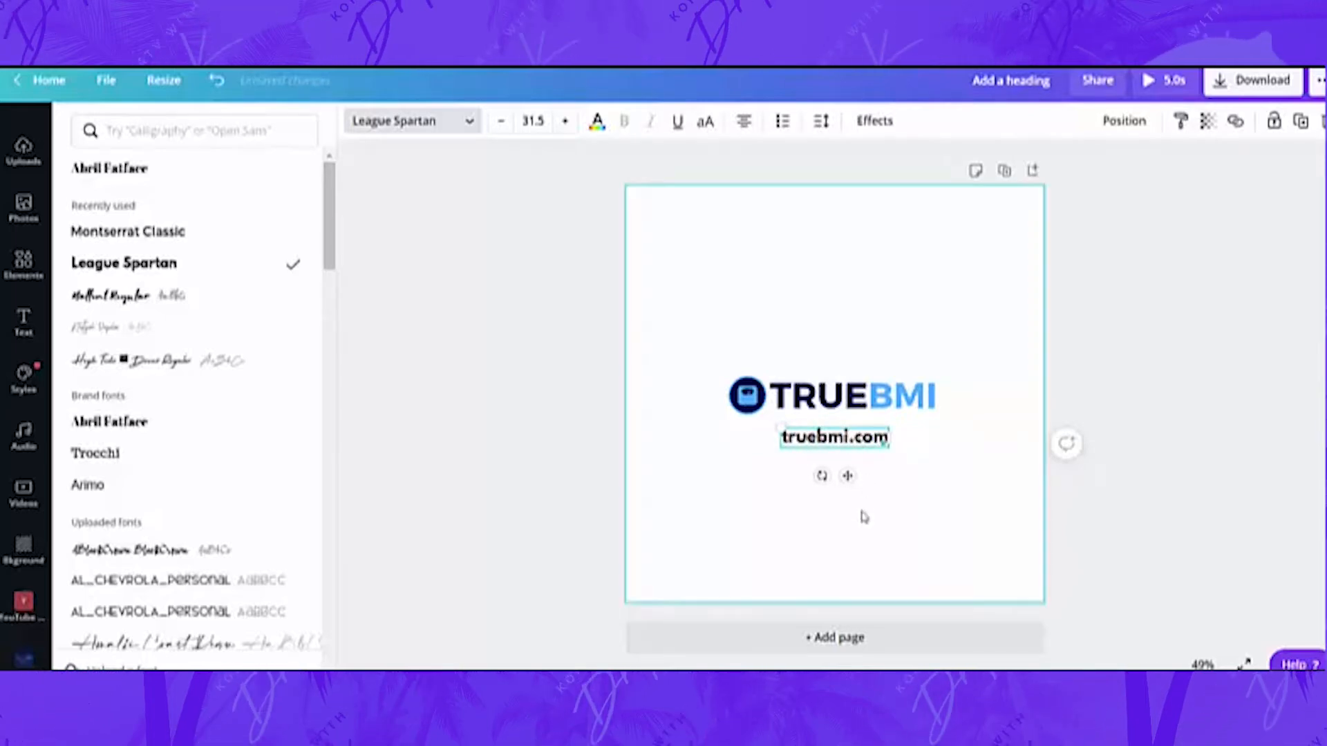
pyautogui.press('Escape')
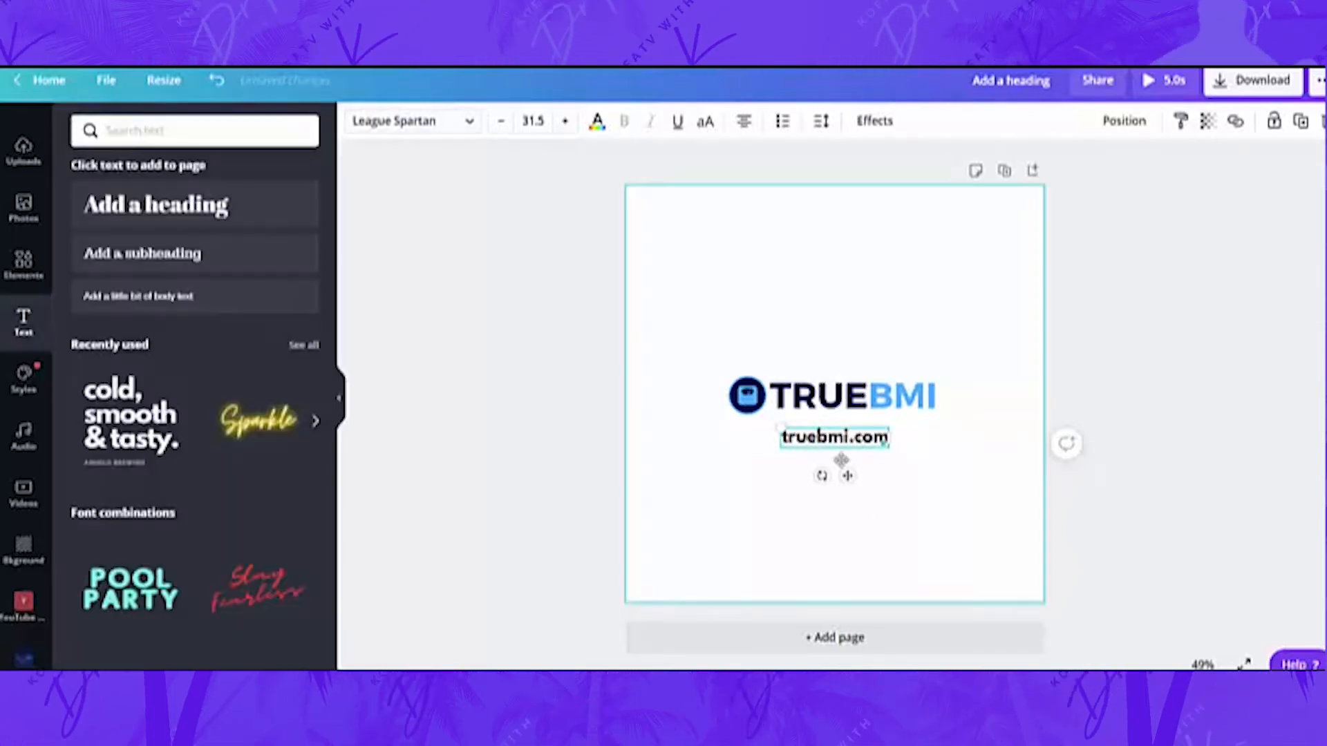
# Step: Colour the word "true" in the truebmi.com text with the light blue from the logo's photo colors
pyautogui.moveTo(817, 437); pyautogui.dragTo(779, 434)
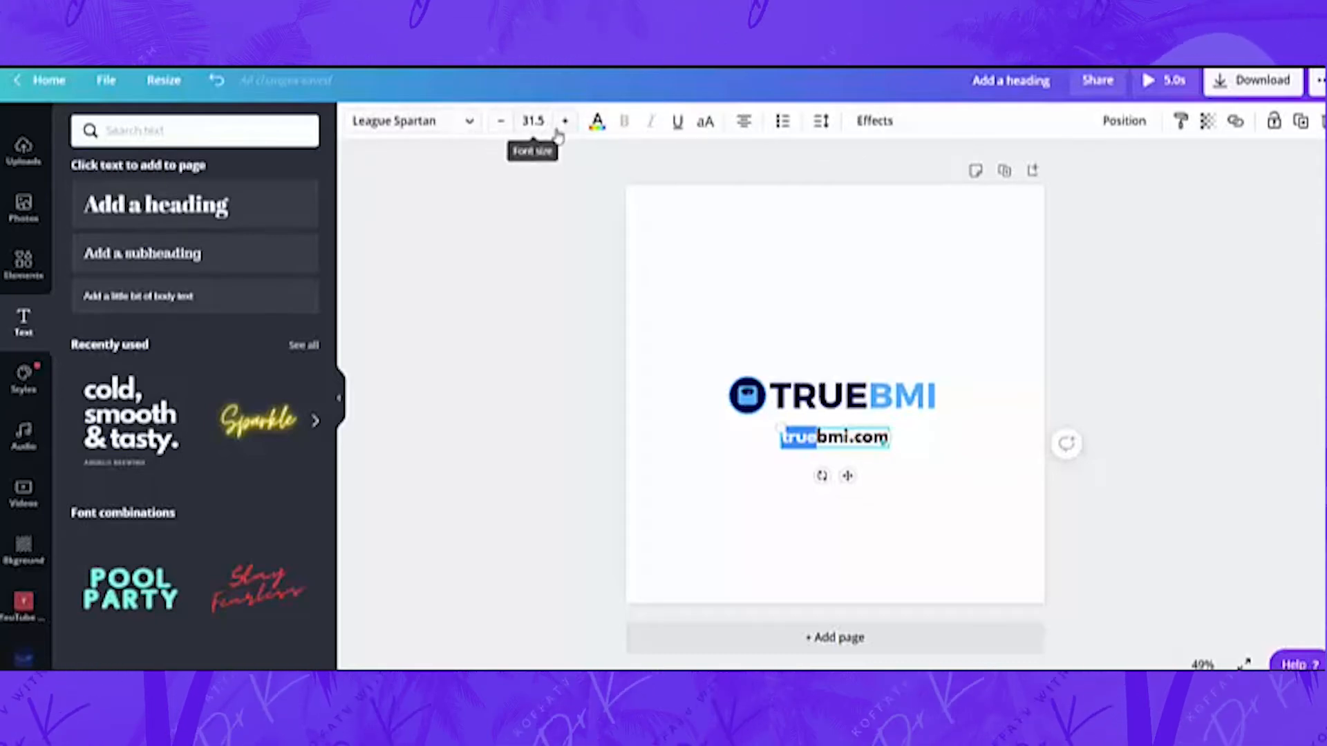
pyautogui.click(598, 126)
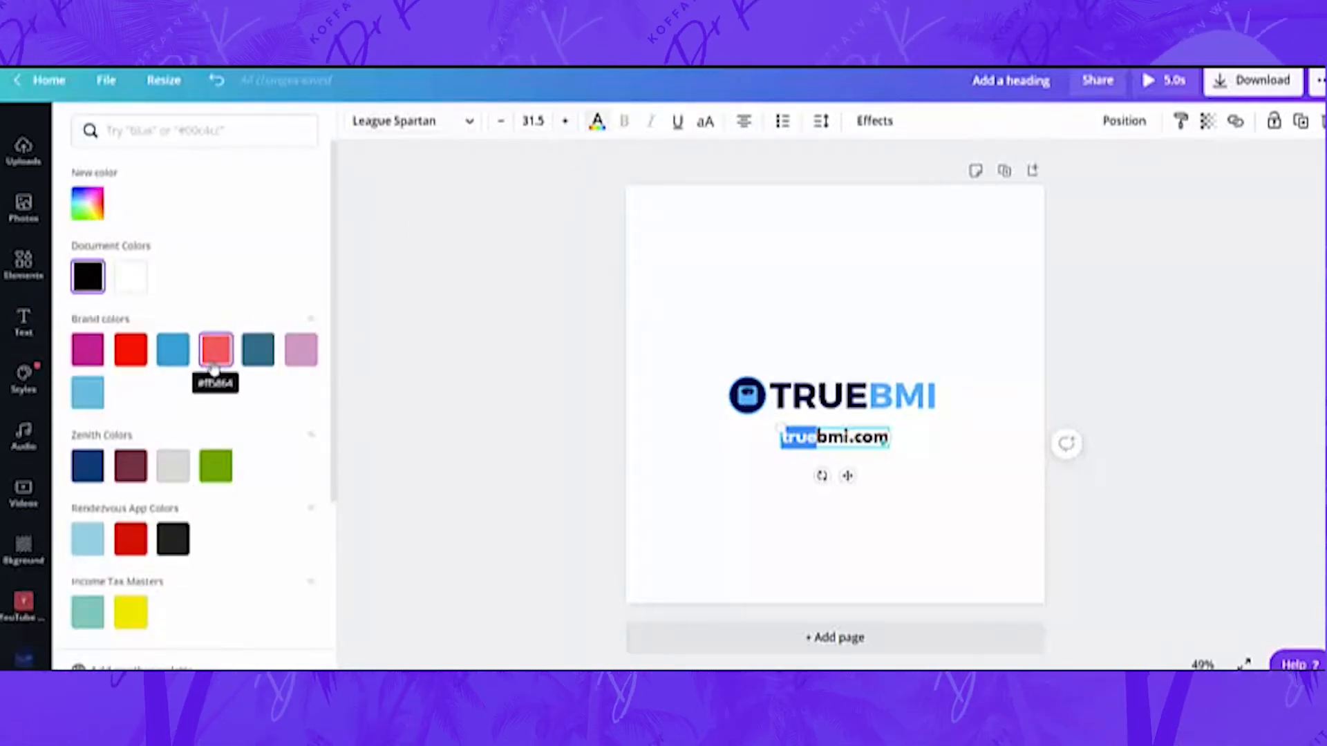
pyautogui.scroll(-4, 211, 369)
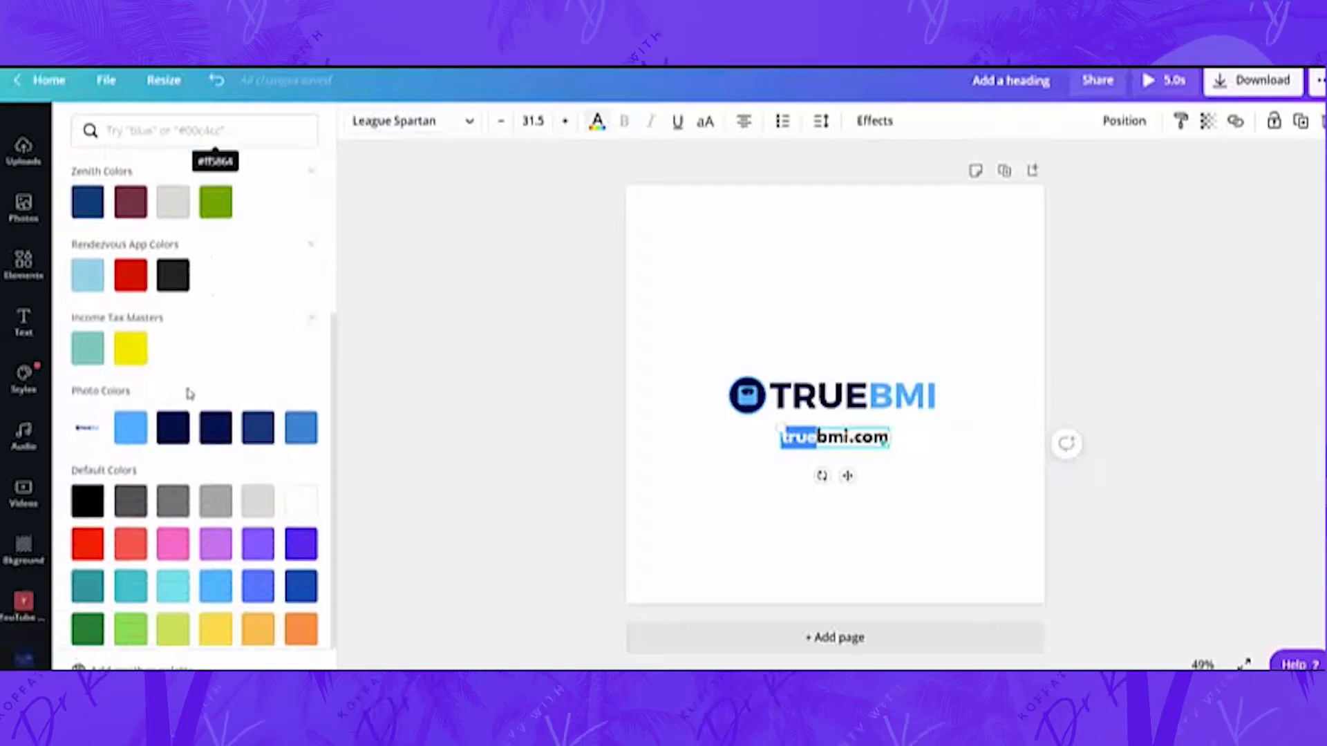
pyautogui.click(129, 416)
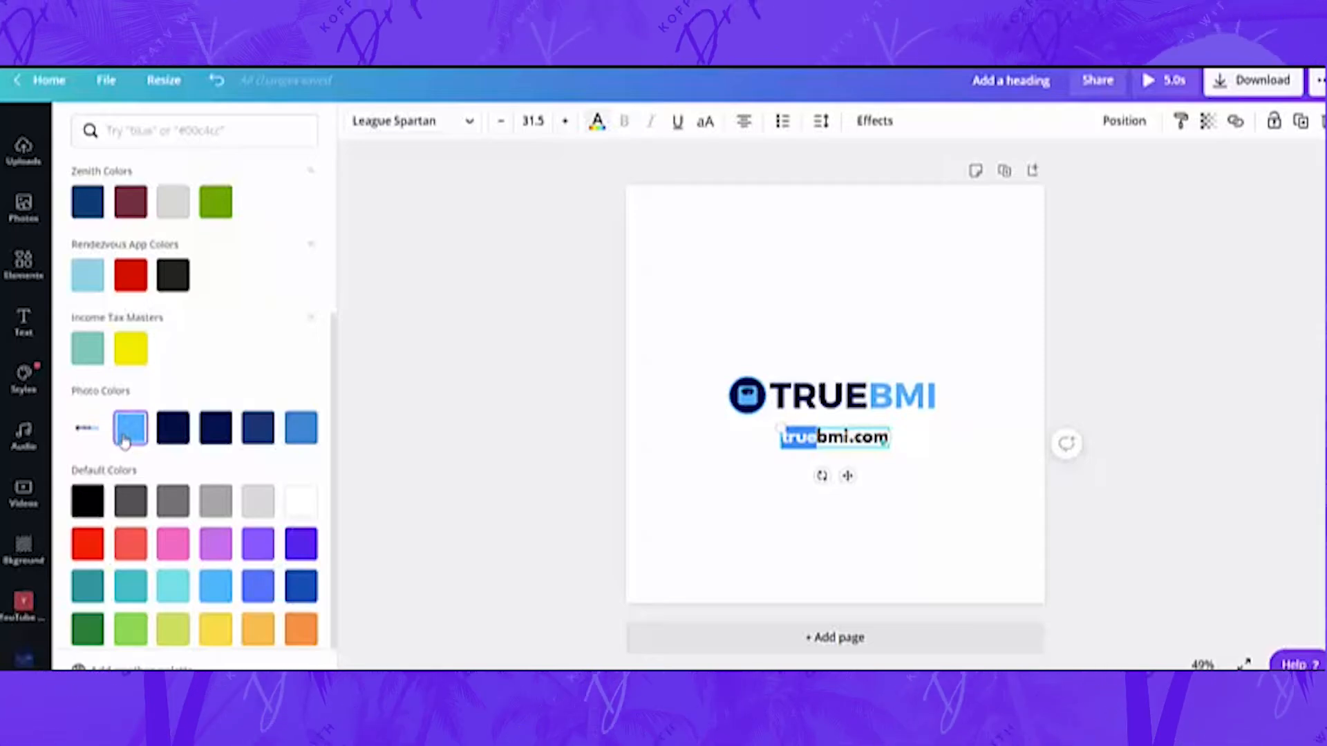
pyautogui.click(788, 498)
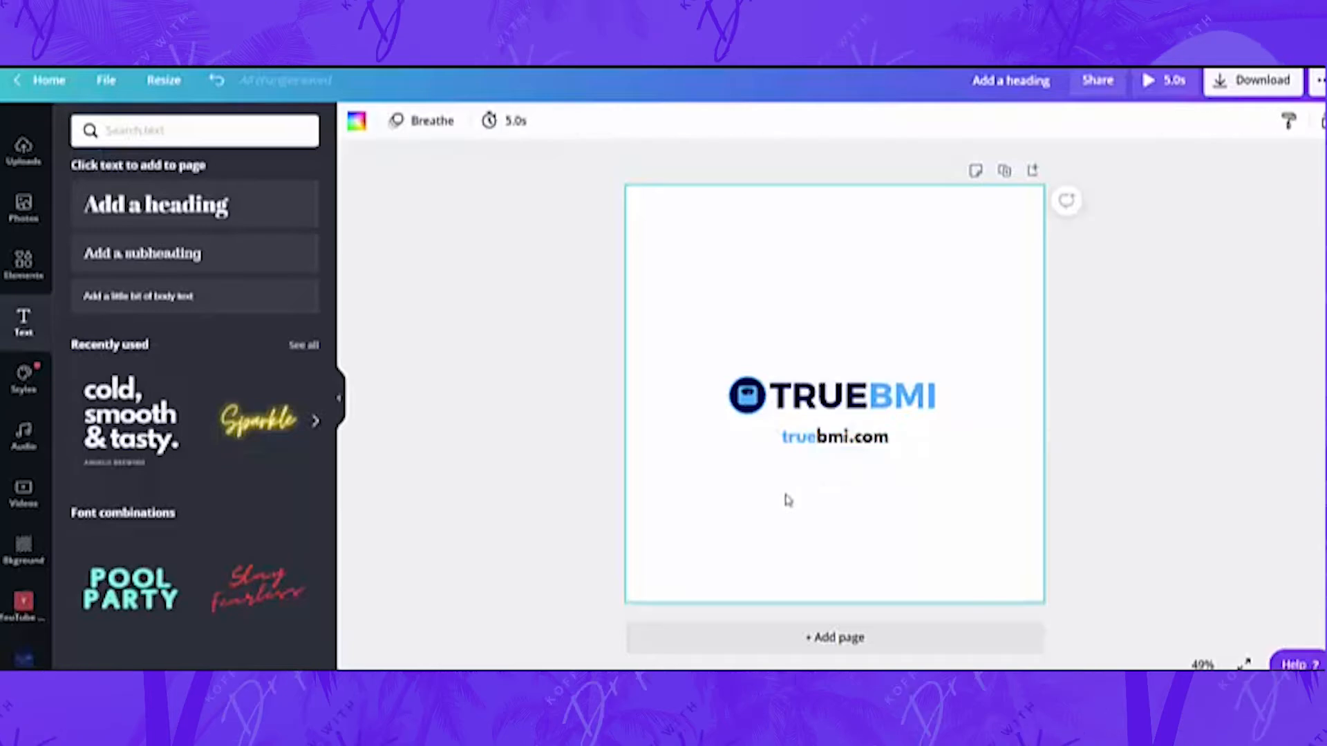
# Step: Colour the "bmi." part of the truebmi.com text with a dark navy from the logo's photo colors
pyautogui.click(857, 437)
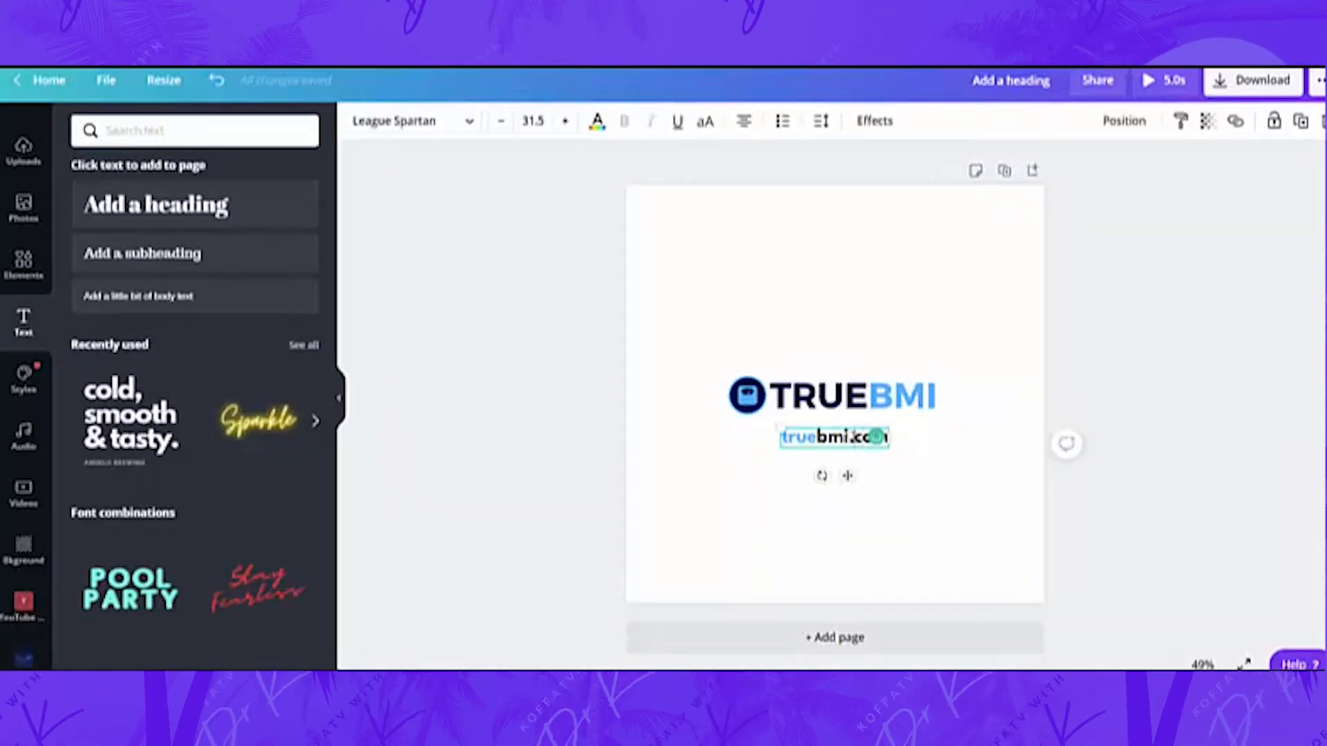
pyautogui.moveTo(856, 436); pyautogui.dragTo(816, 437)
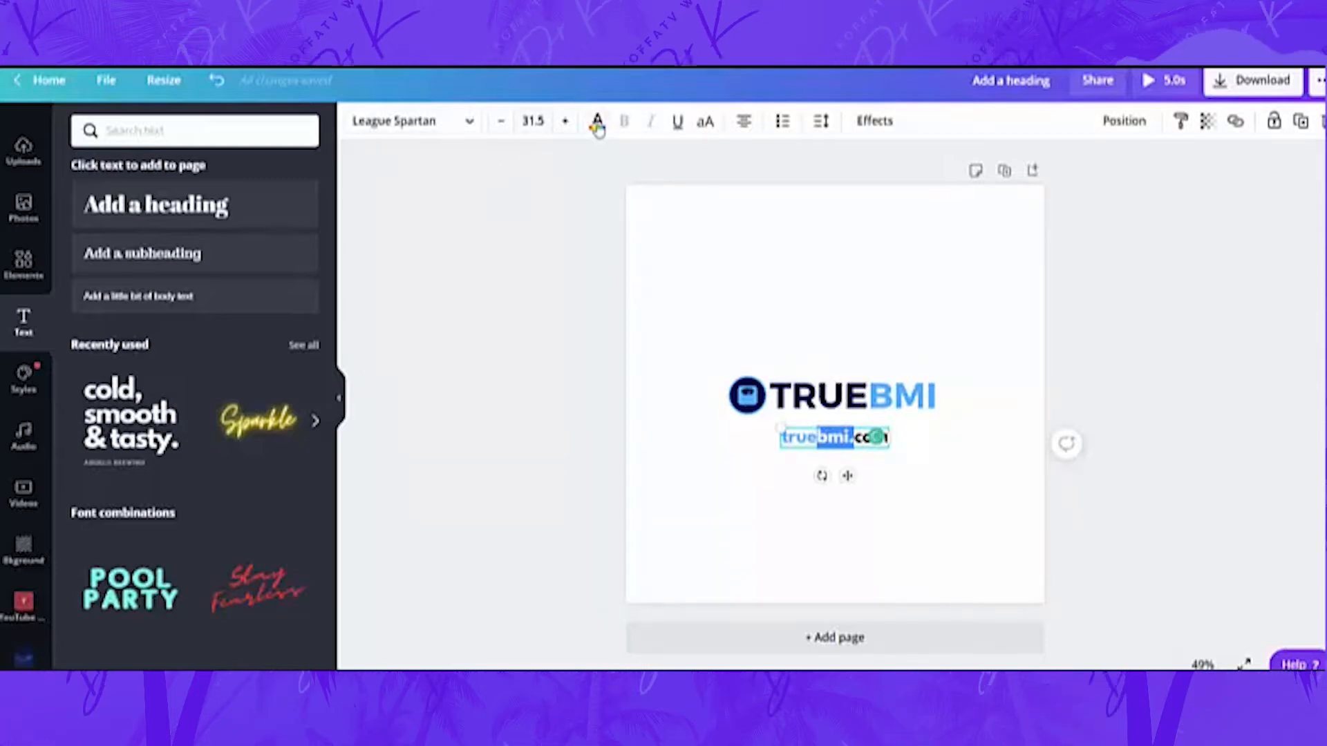
pyautogui.click(597, 125)
pyautogui.scroll(-4, 245, 441)
pyautogui.click(216, 401)
pyautogui.click(901, 547)
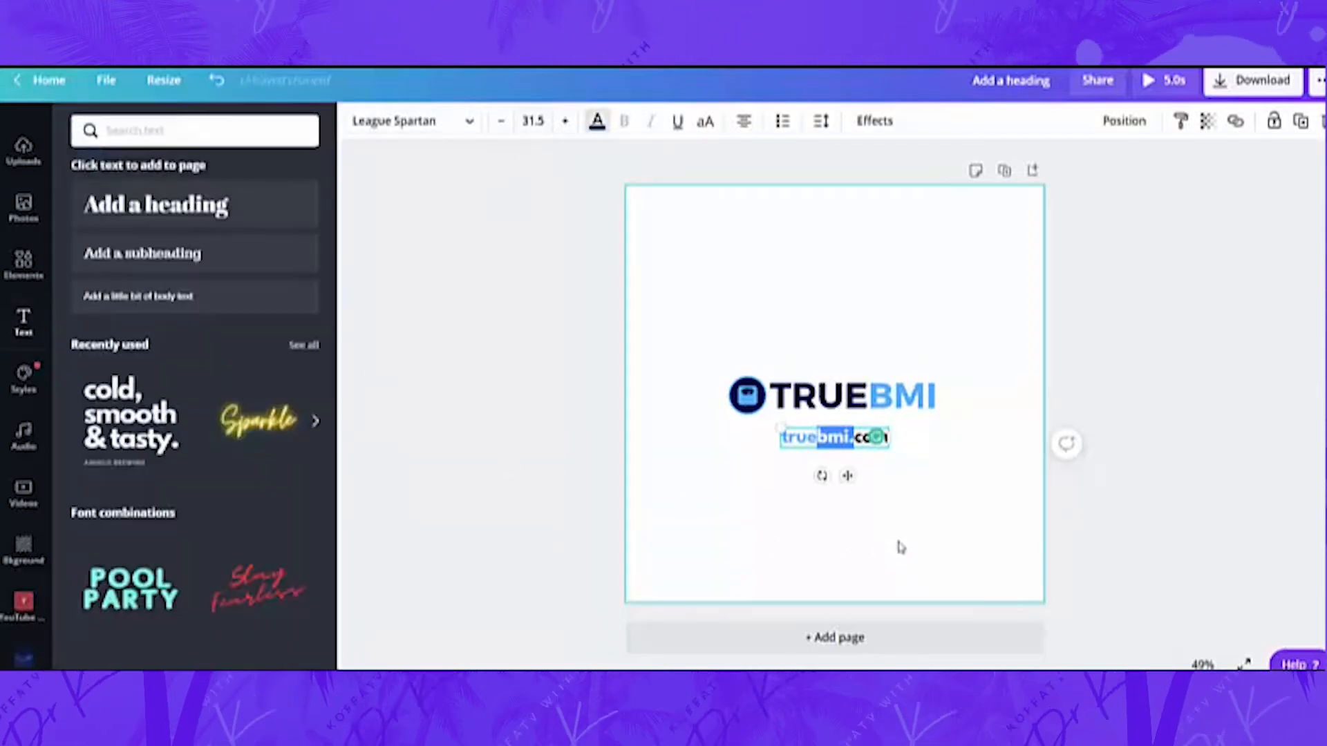
pyautogui.click(861, 446)
pyautogui.press('BackSpace')
pyautogui.press('BackSpace')
pyautogui.press('BackSpace')
pyautogui.press('BackSpace')
pyautogui.press('BackSpace')
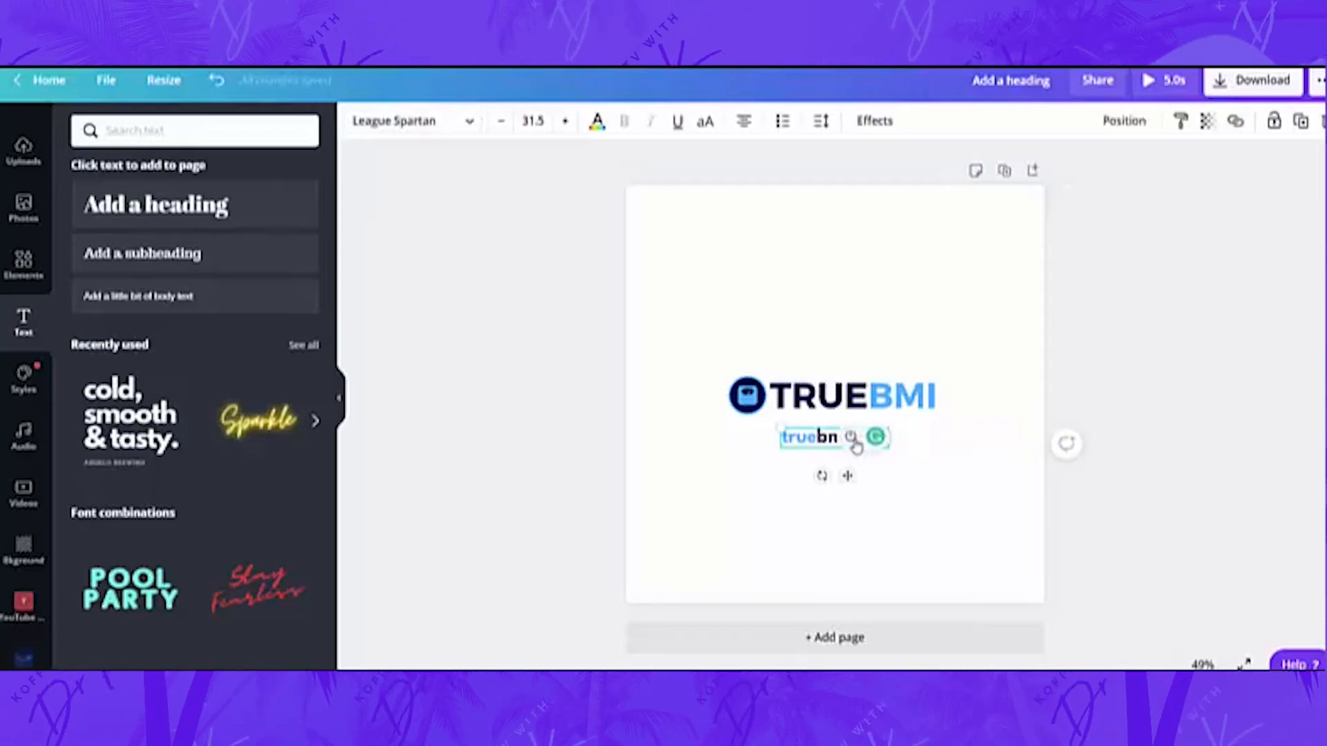
pyautogui.hotkey('ctrl', 'z')
pyautogui.click(994, 569)
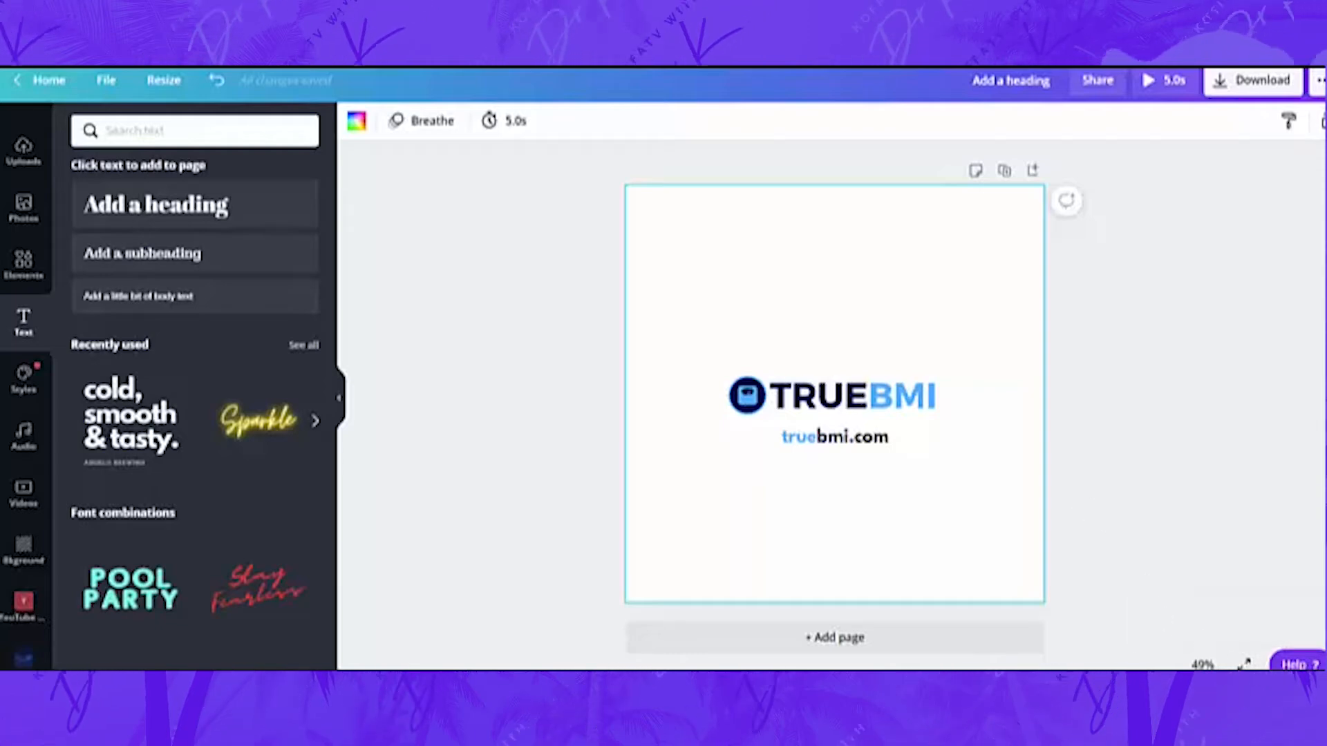
# Step: Preview the post in full screen and return to the editor
pyautogui.click(1244, 664)
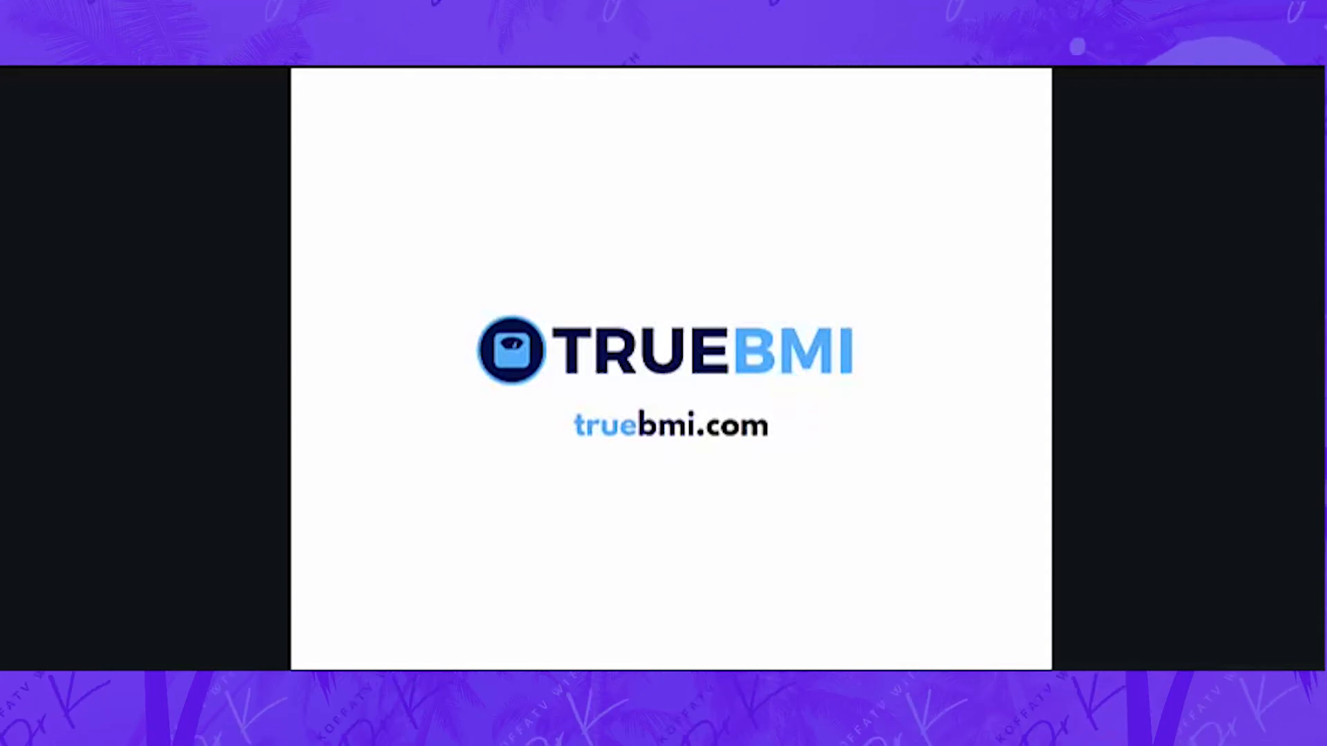
pyautogui.press('Escape')
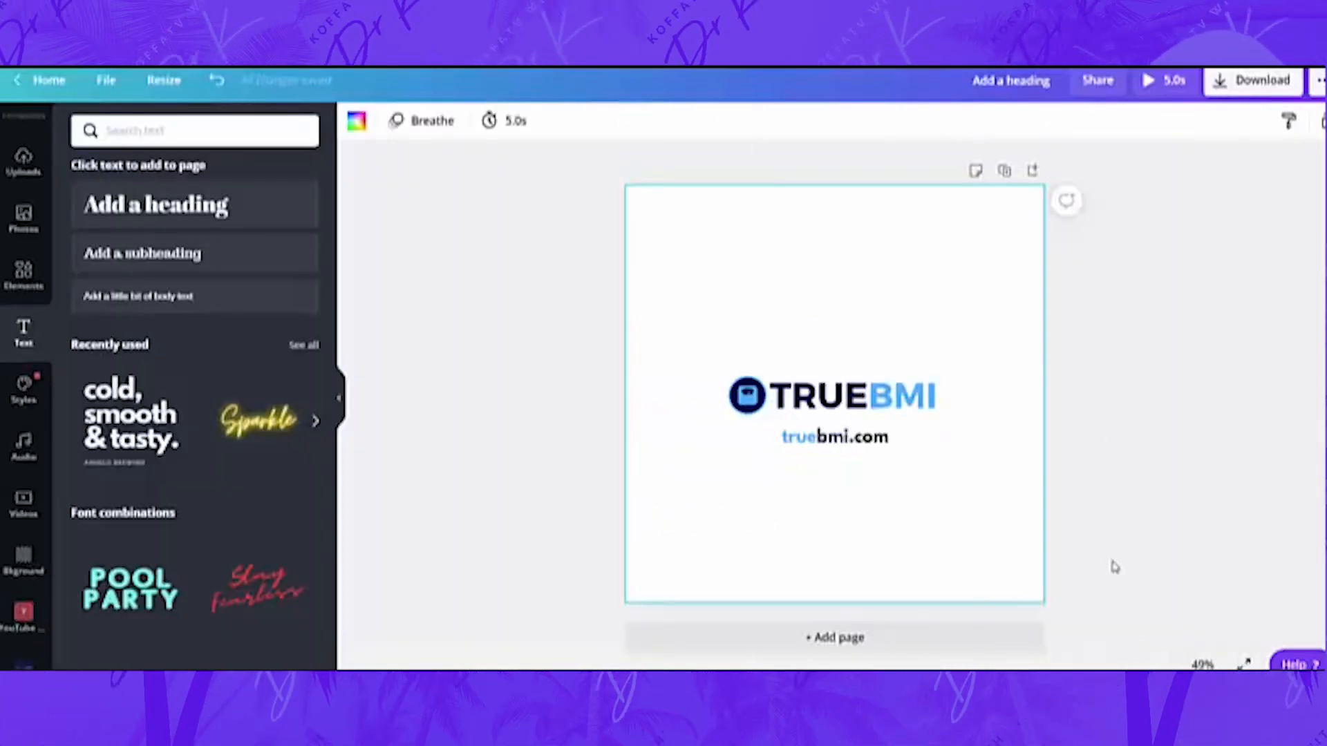
# Step: Colour the "com" part of the truebmi.com text with the light blue from the document colors
pyautogui.hotkey('ctrl', '+')
pyautogui.hotkey('ctrl', '+')
pyautogui.hotkey('ctrl', '+')
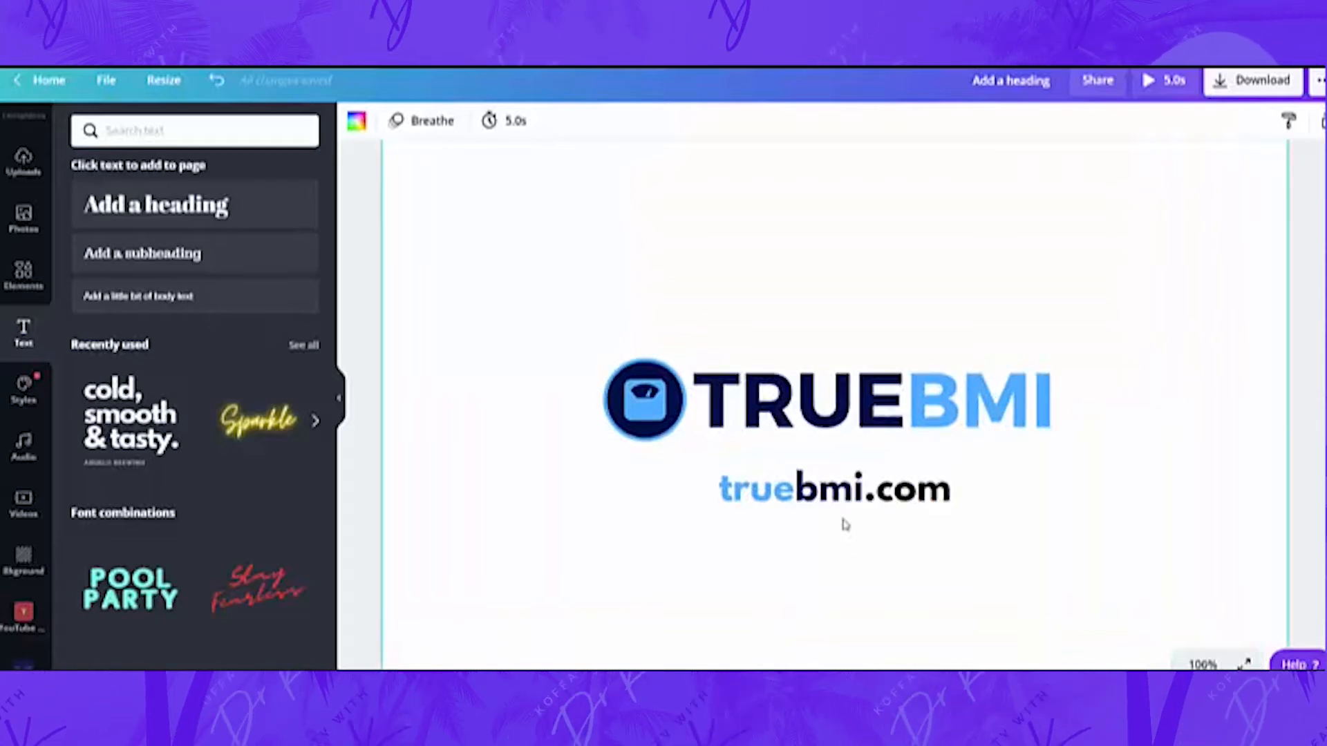
pyautogui.click(879, 492)
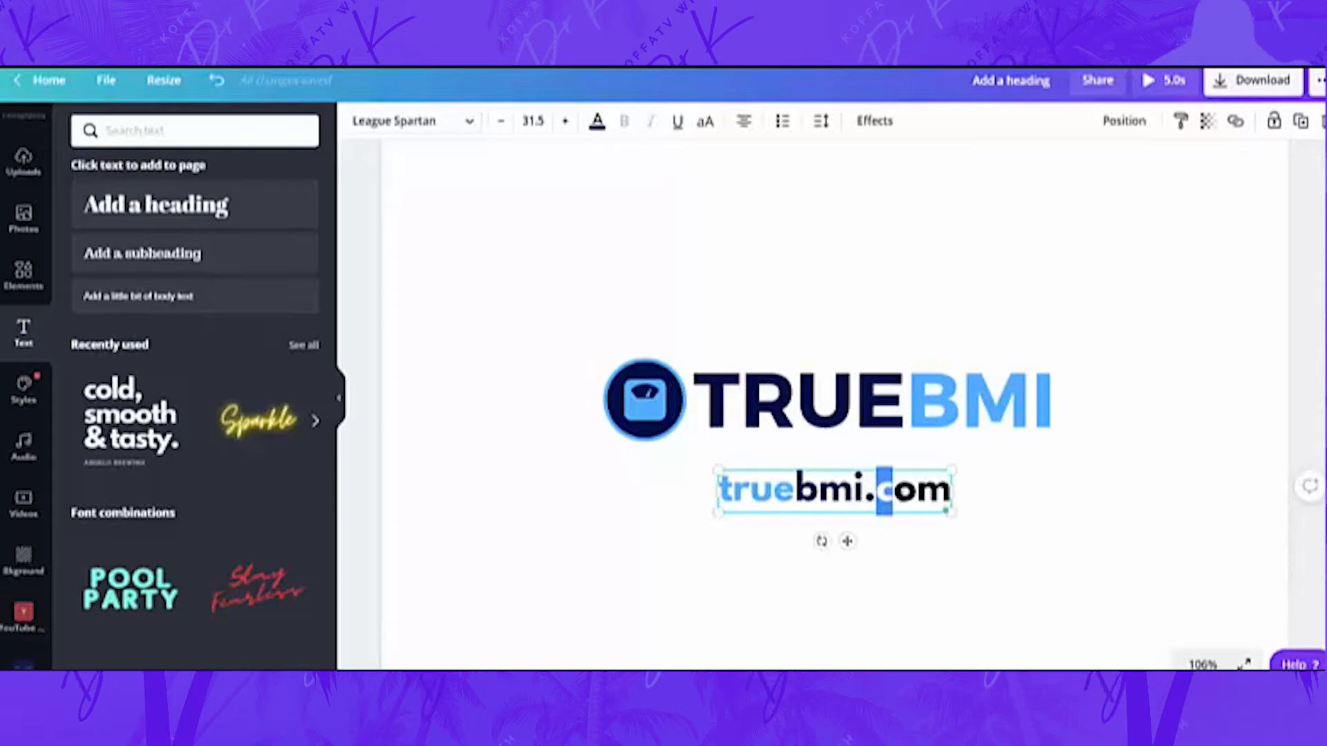
pyautogui.moveTo(891, 492); pyautogui.dragTo(952, 492)
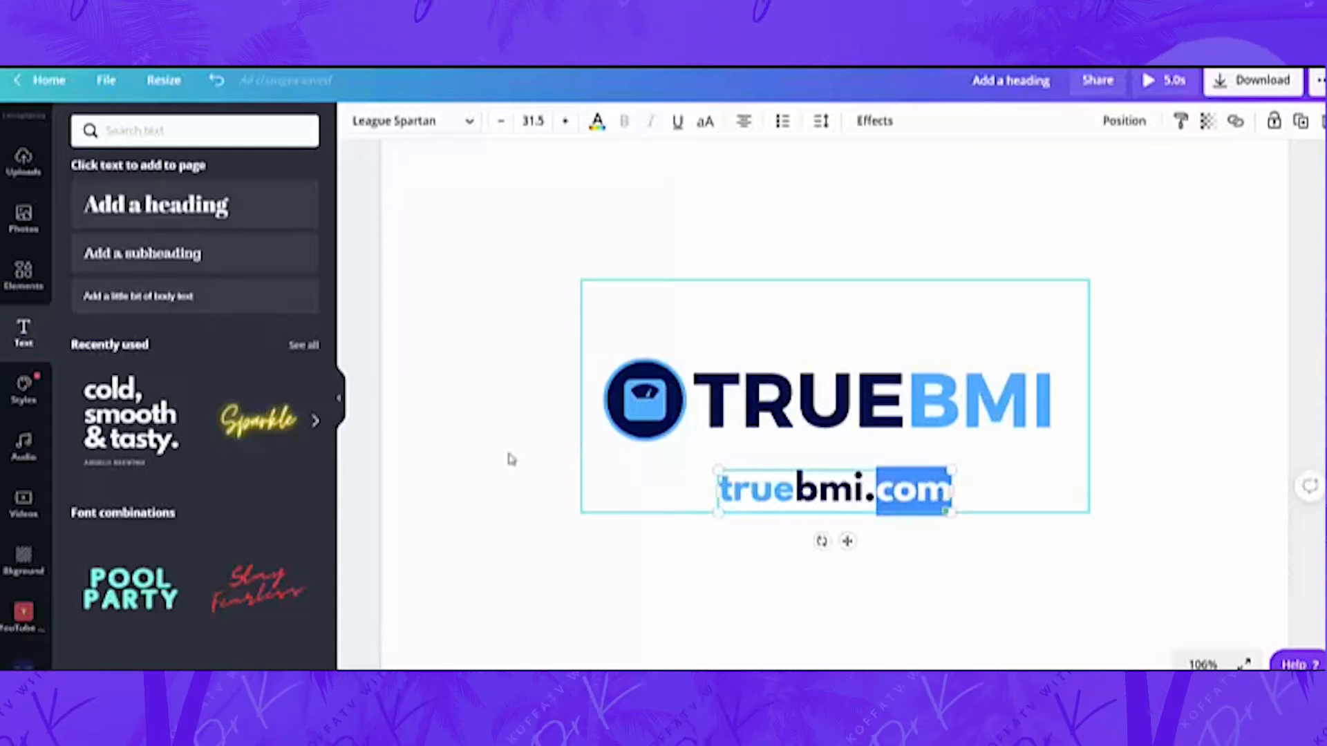
pyautogui.click(597, 131)
pyautogui.scroll(-1, 145, 408)
pyautogui.scroll(1, 150, 409)
pyautogui.click(173, 276)
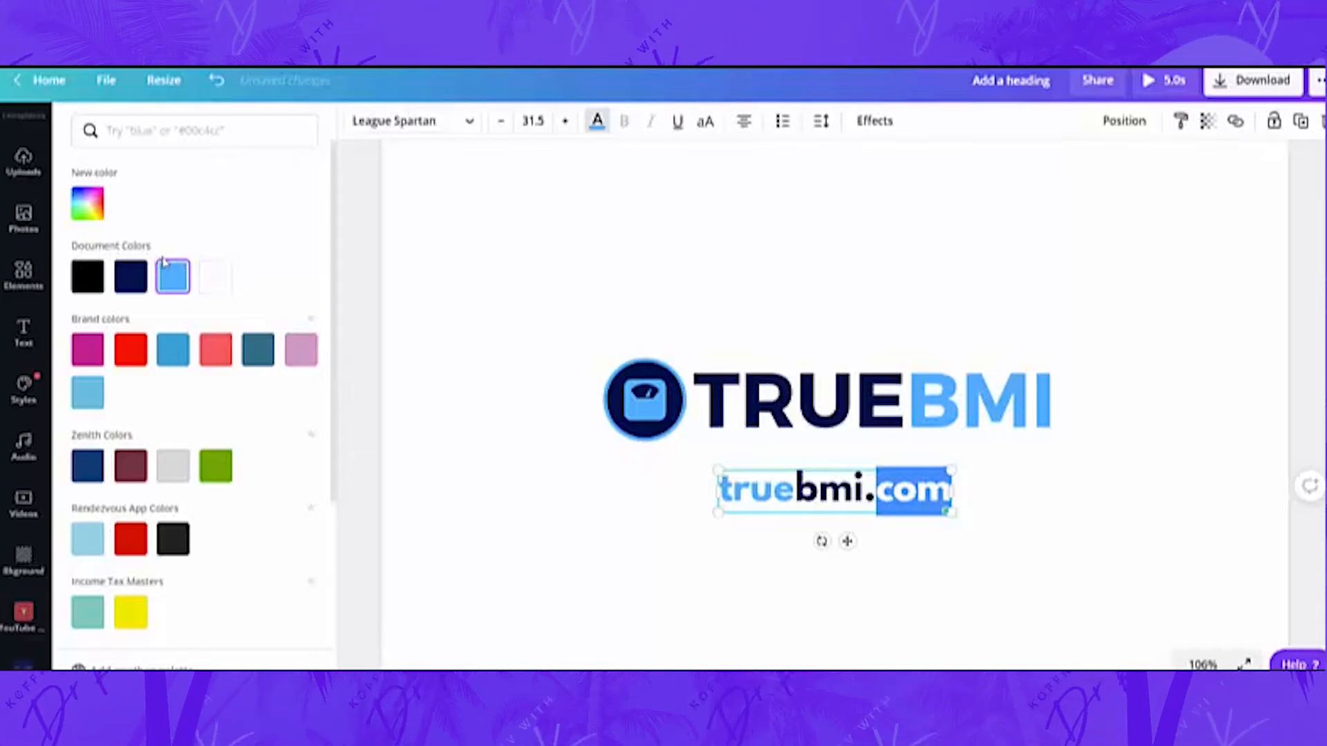
pyautogui.click(365, 384)
pyautogui.click(532, 550)
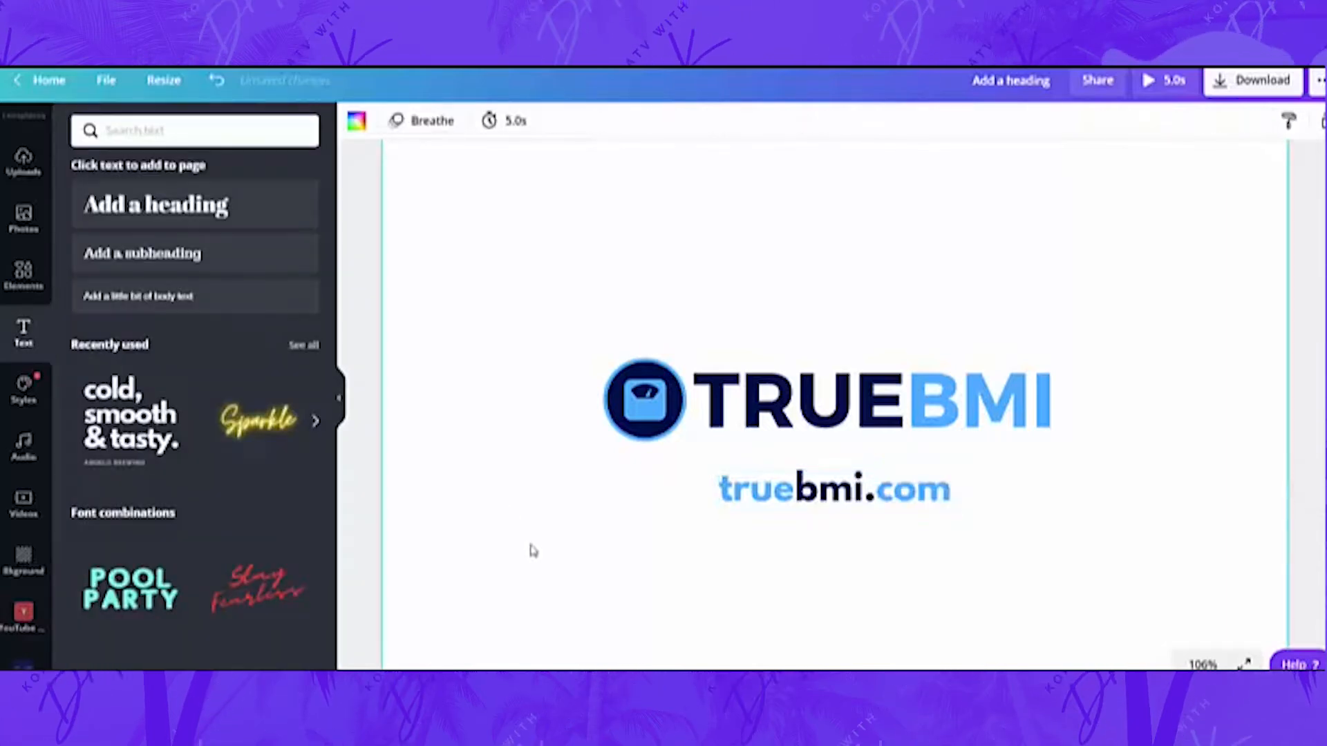
pyautogui.scroll(-2, 532, 550)
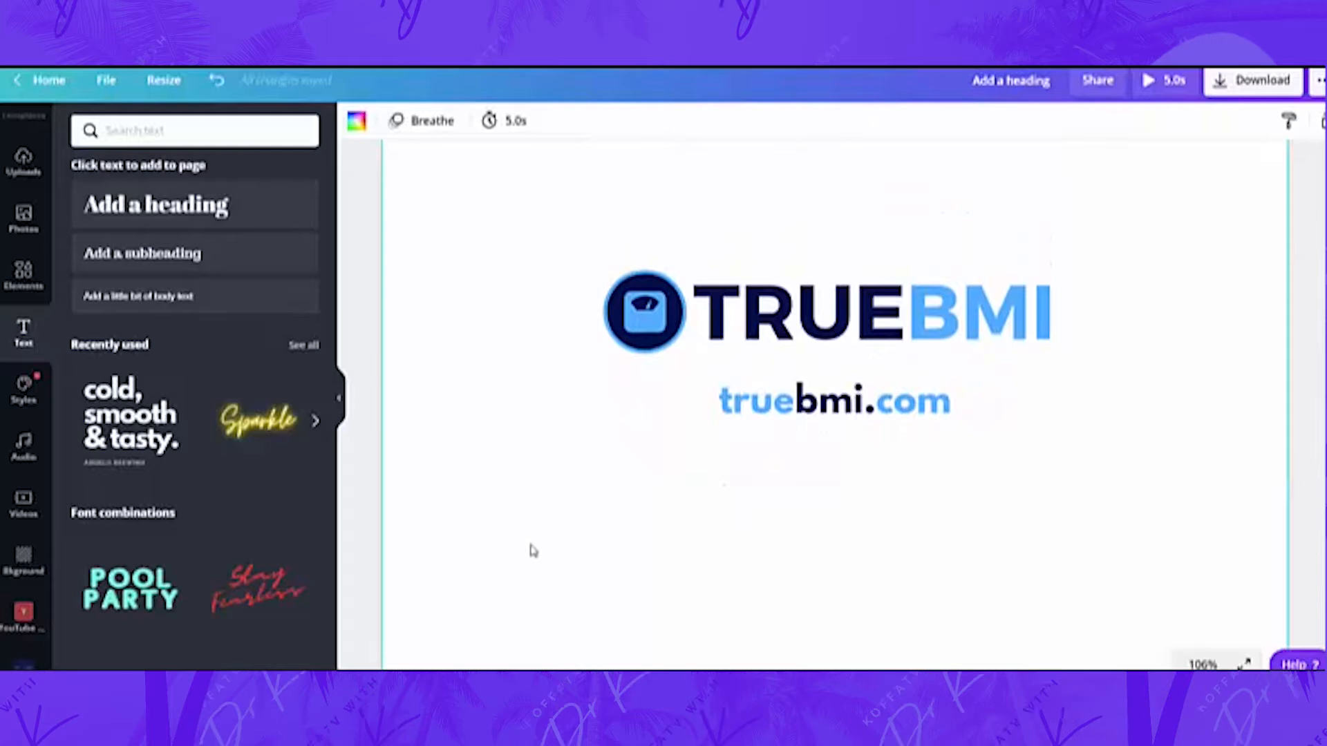
pyautogui.hotkey('ctrl', '-')
pyautogui.hotkey('ctrl', '-')
pyautogui.hotkey('ctrl', '-')
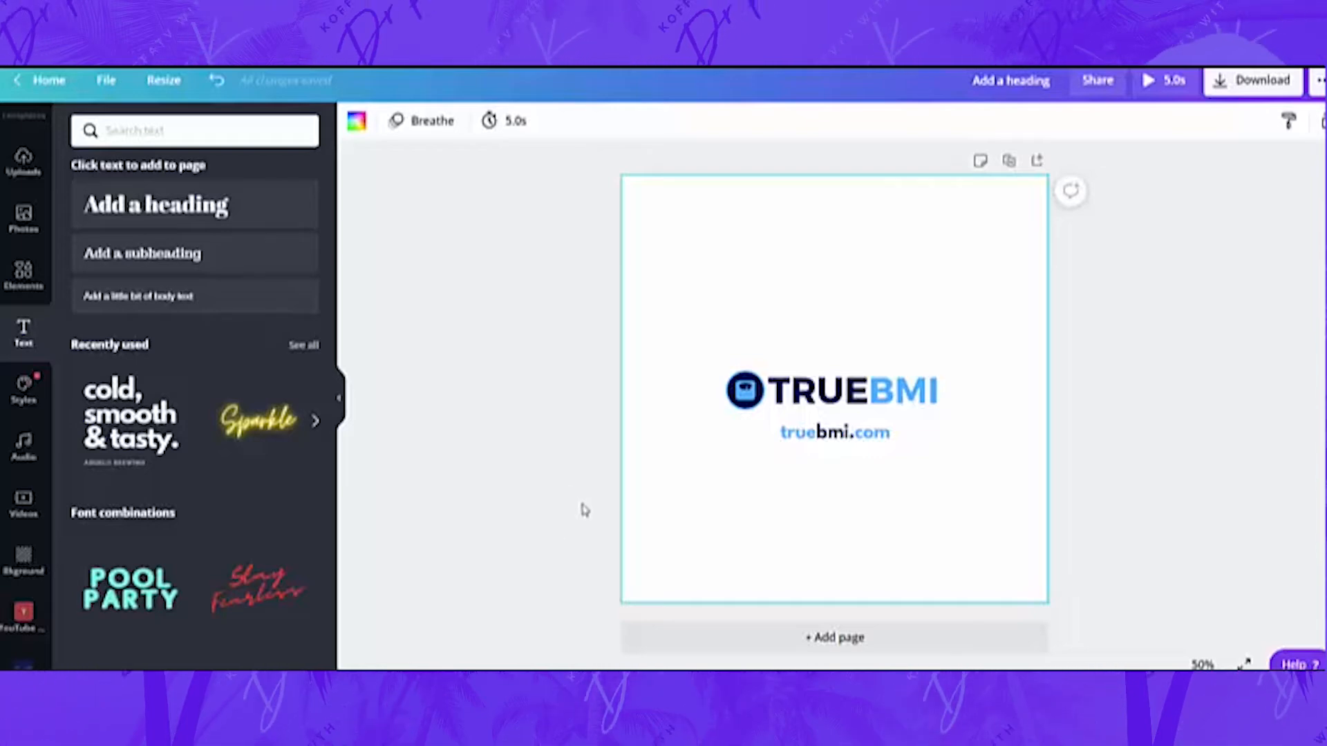
pyautogui.click(544, 504)
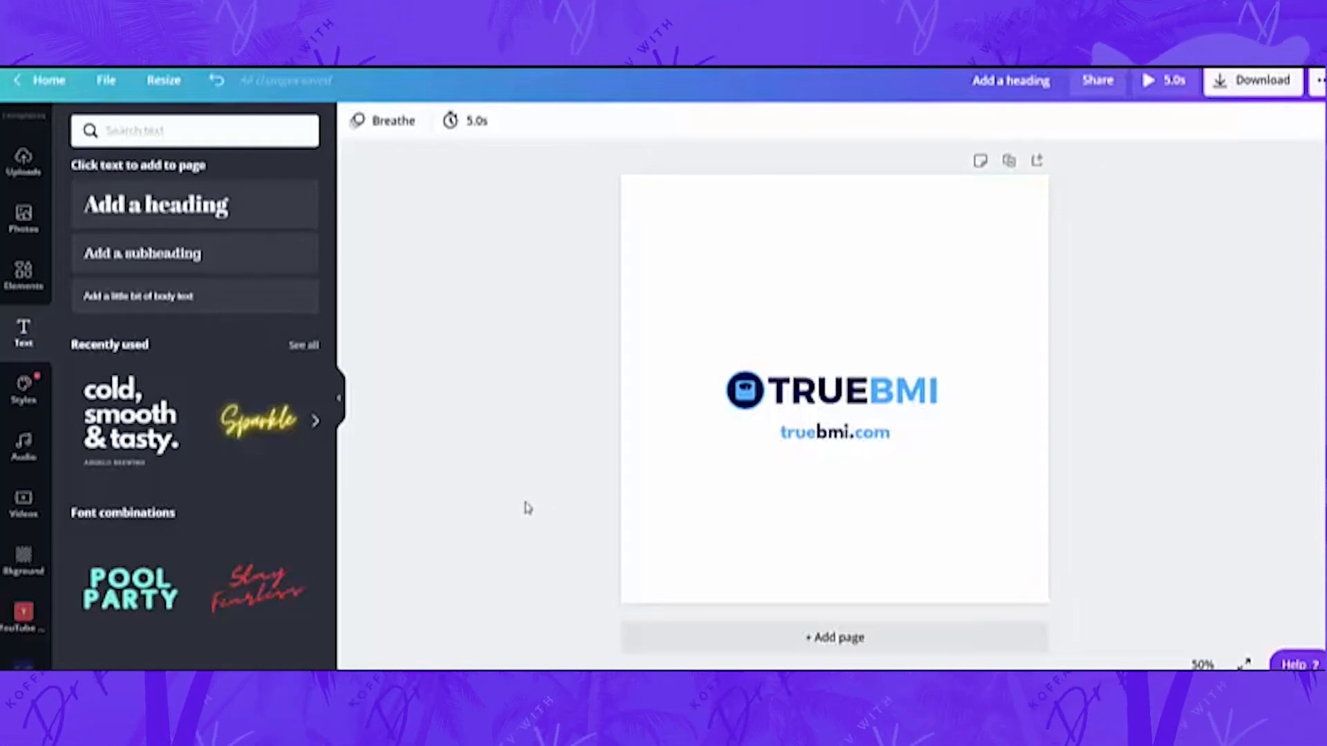
# Step: Search the elements library for "apple"
pyautogui.click(15, 290)
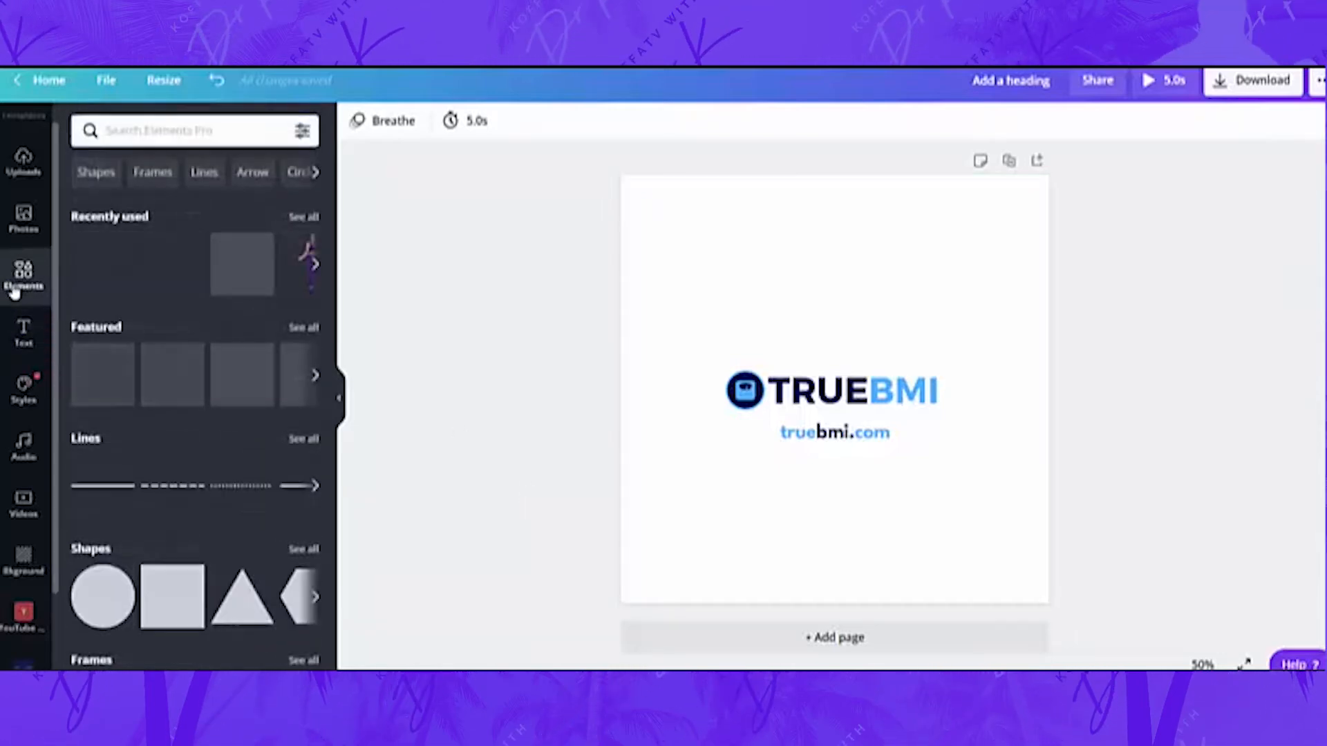
pyautogui.click(154, 132)
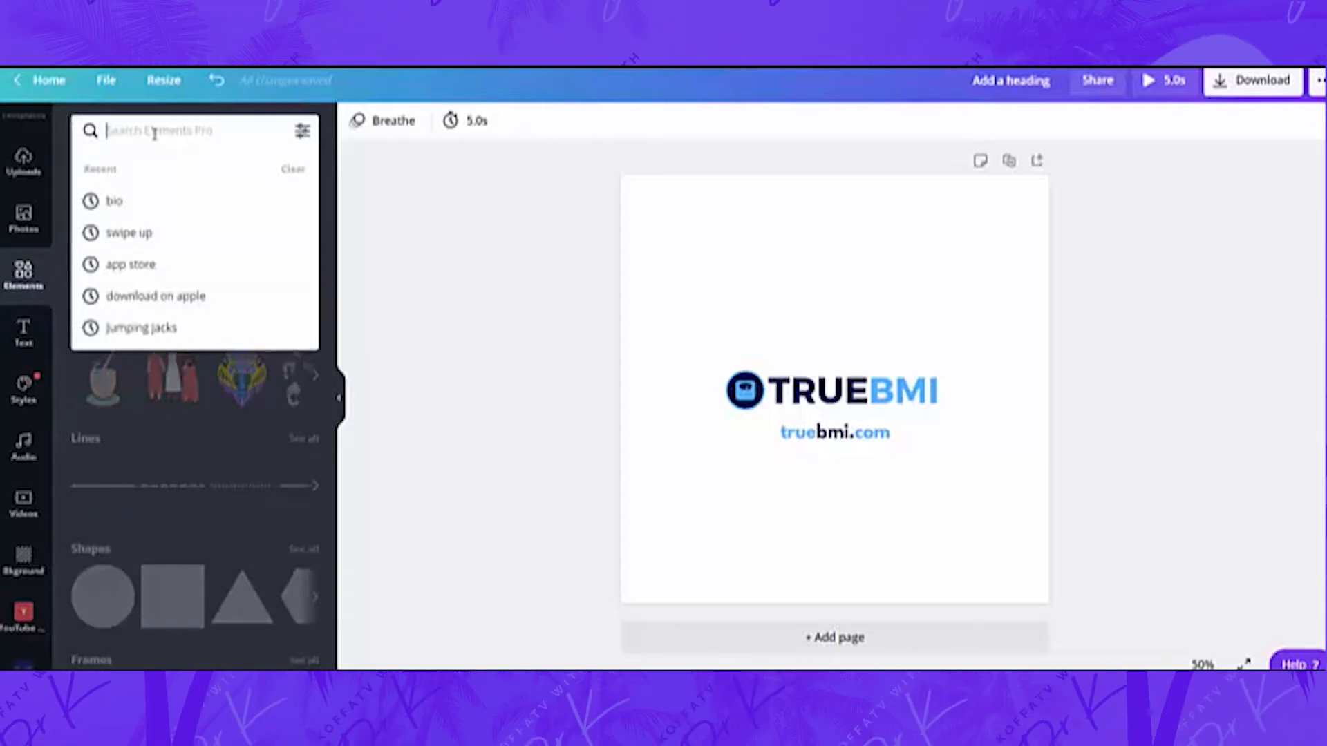
pyautogui.write('apple')
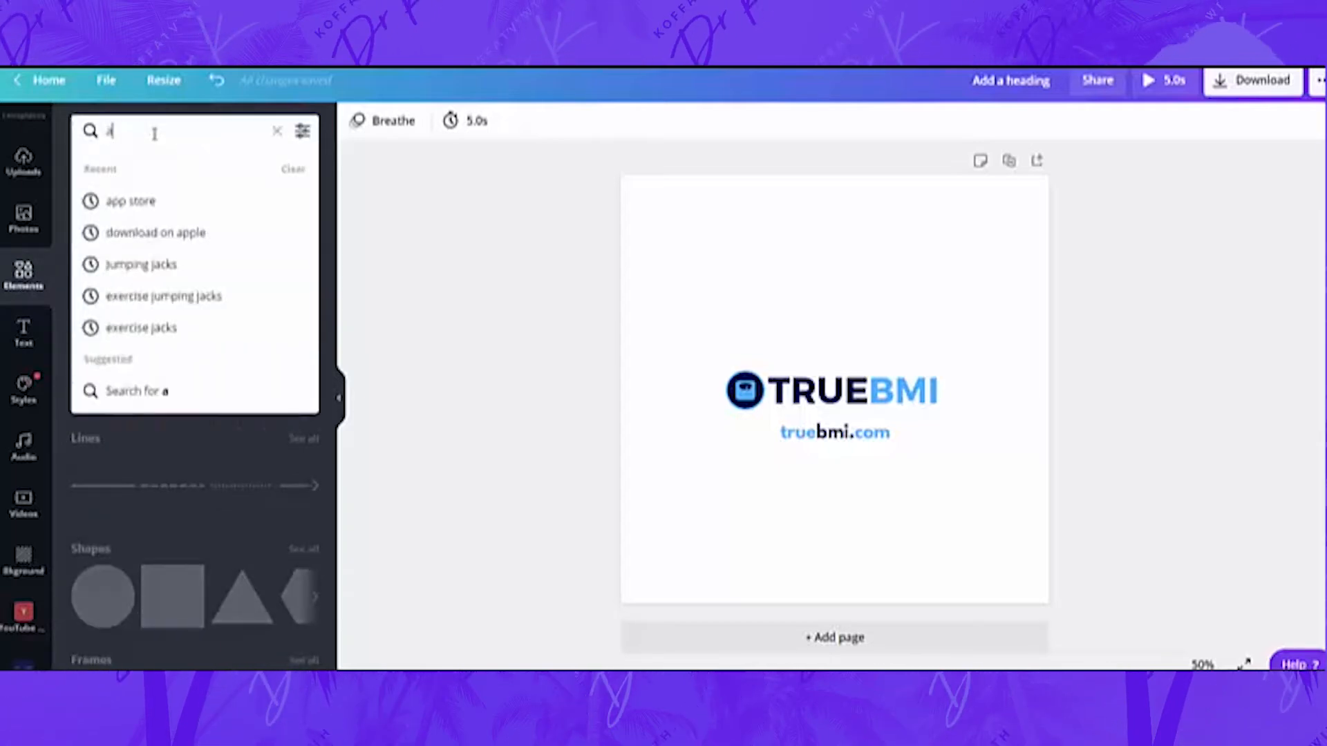
pyautogui.press('Return')
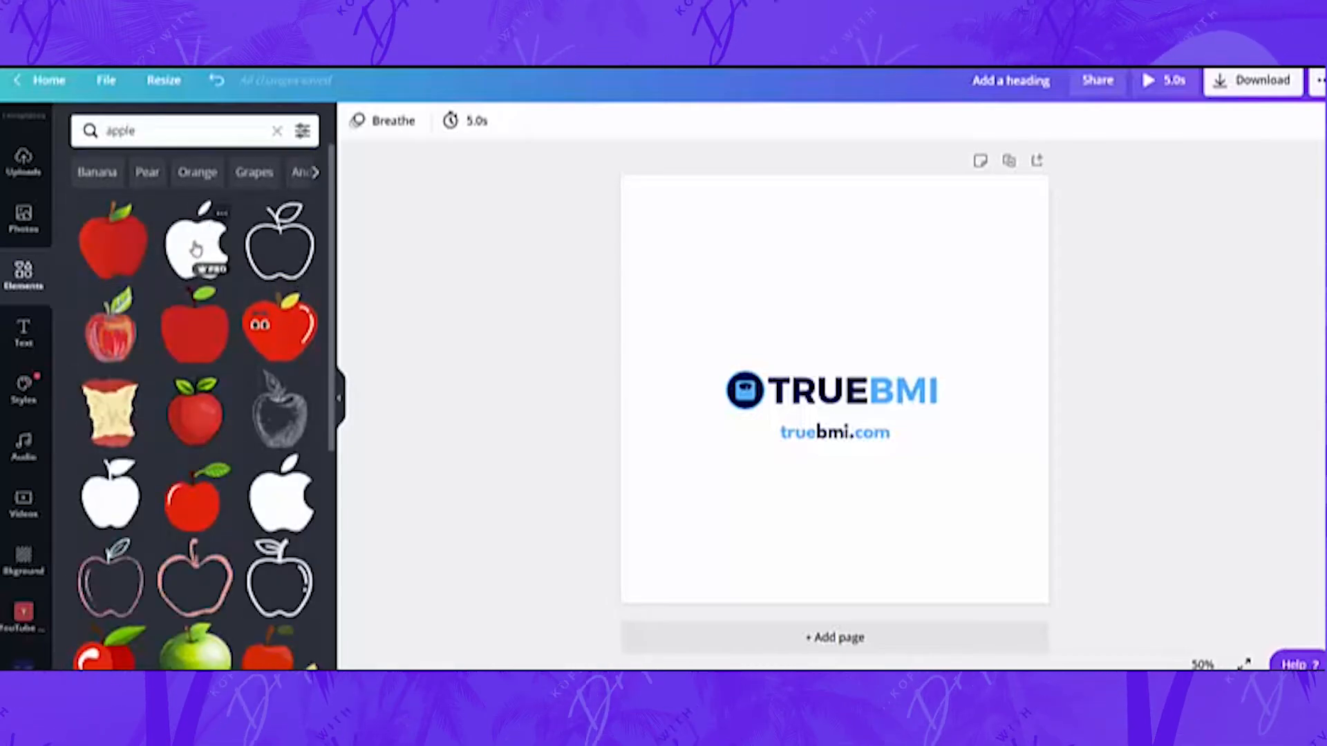
# Step: Find the Apple "App Store" wordmark by searching elements for "app store" and place it horizontally centred near the lower edge of the page
pyautogui.click(141, 133)
pyautogui.moveTo(141, 133); pyautogui.dragTo(107, 126)
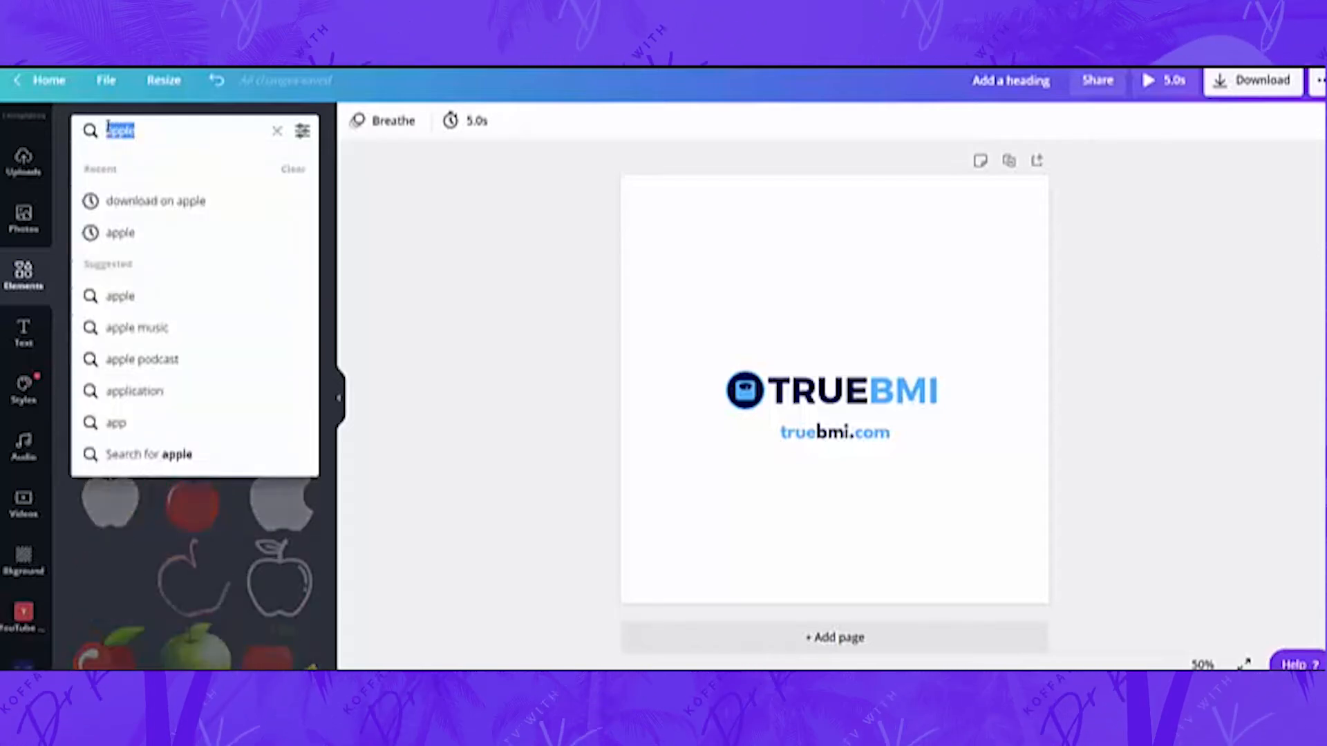
pyautogui.write('a')
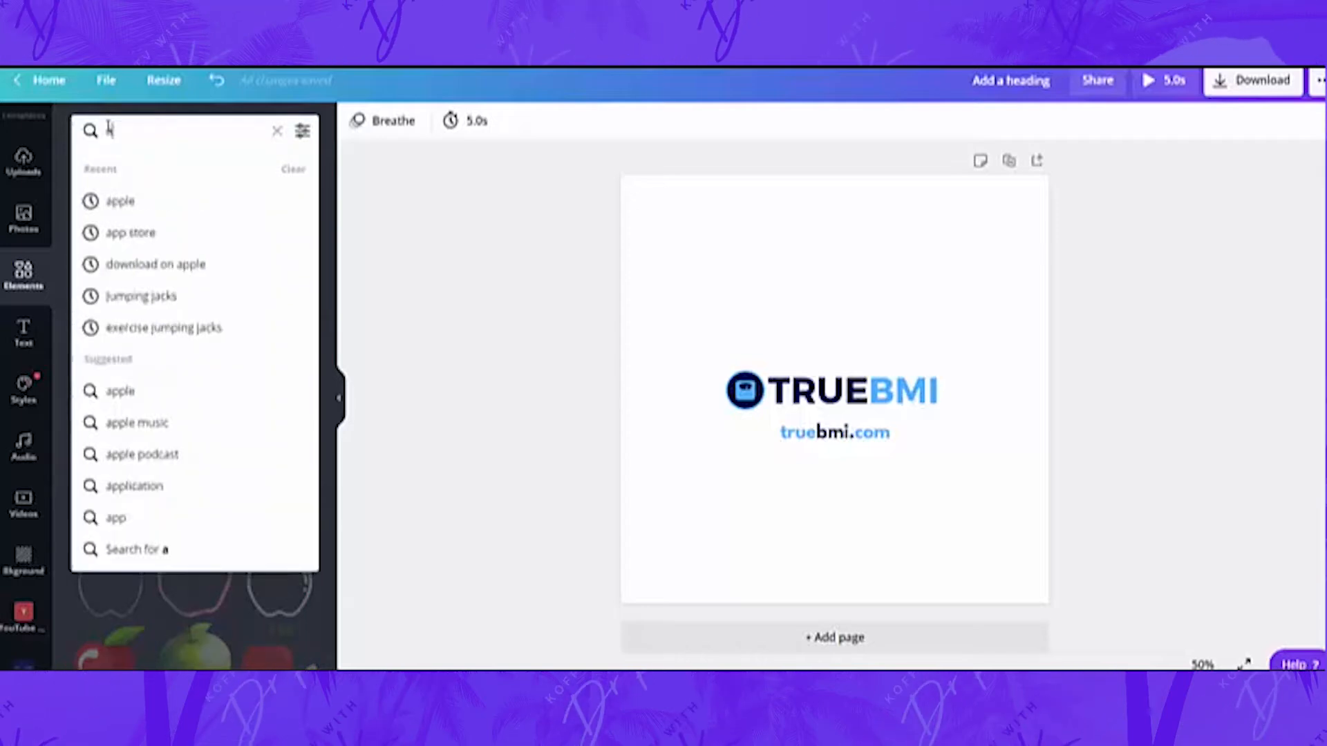
pyautogui.write('pp store')
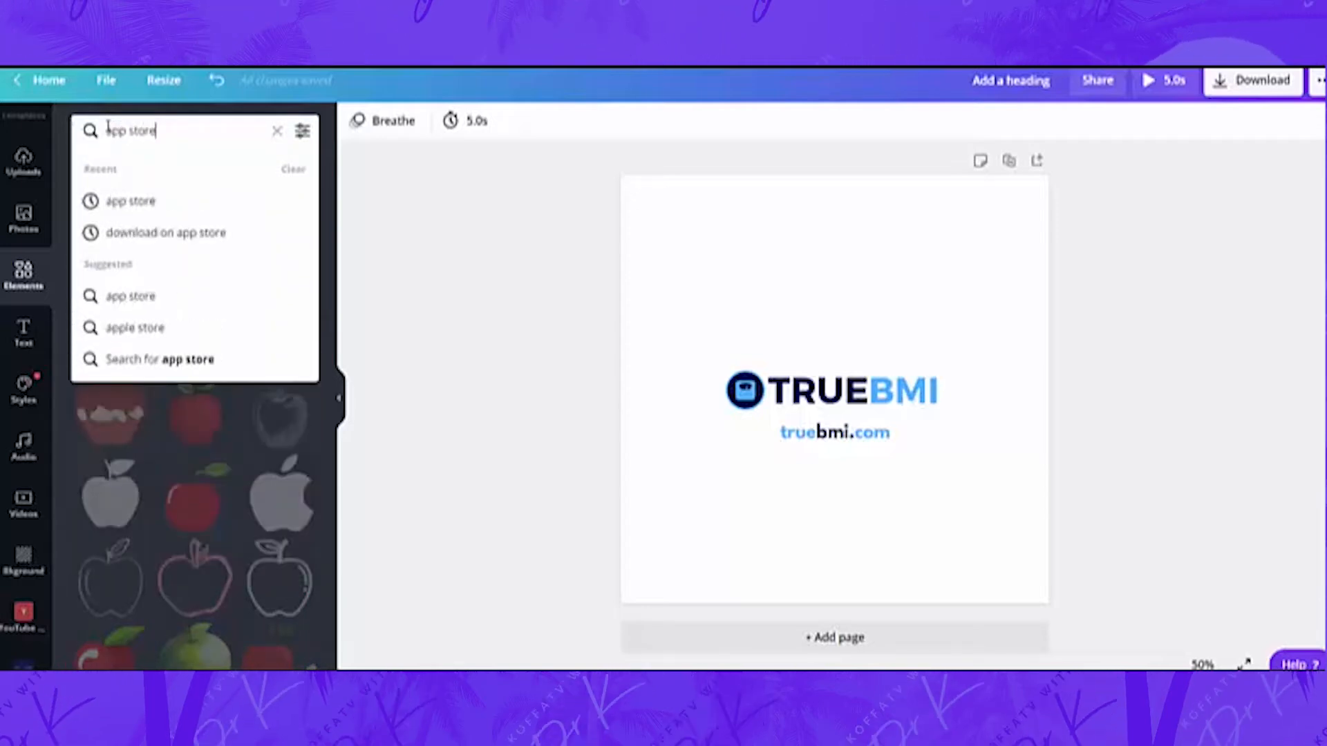
pyautogui.press('Return')
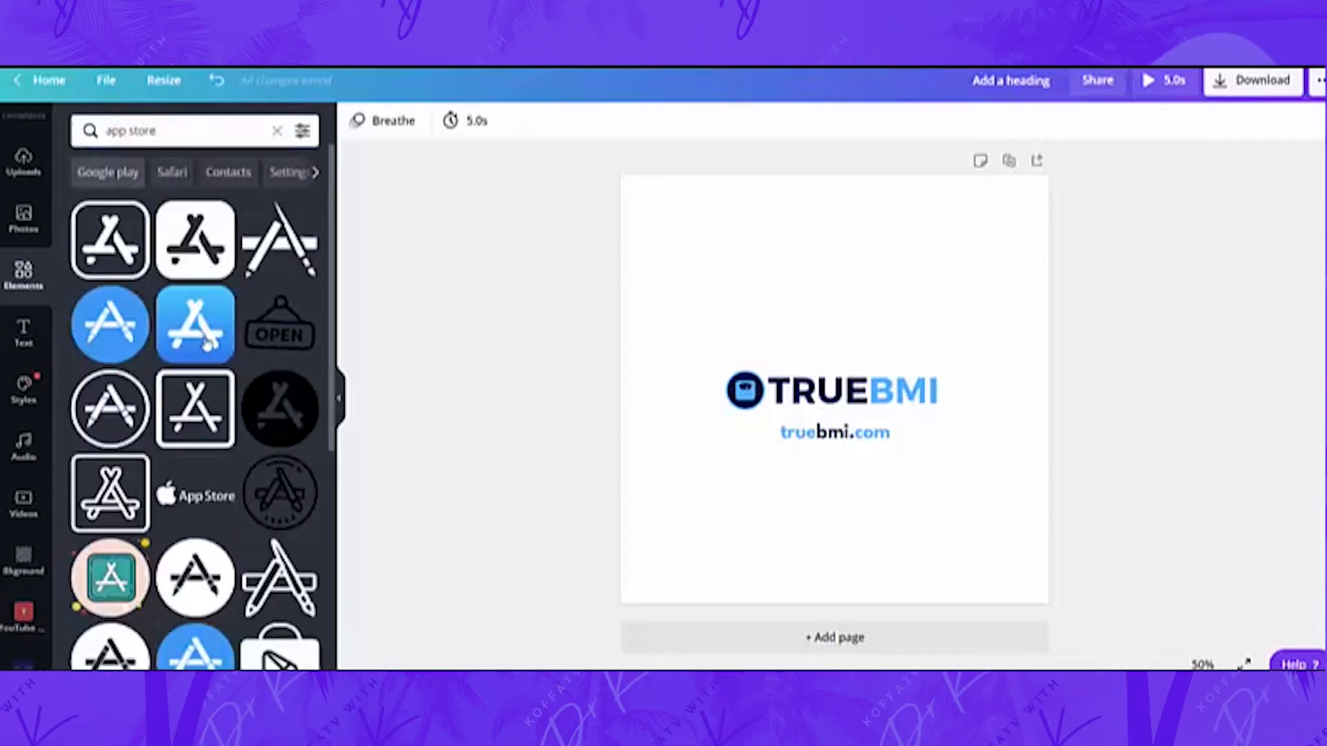
pyautogui.click(204, 506)
pyautogui.moveTo(777, 390); pyautogui.dragTo(849, 524)
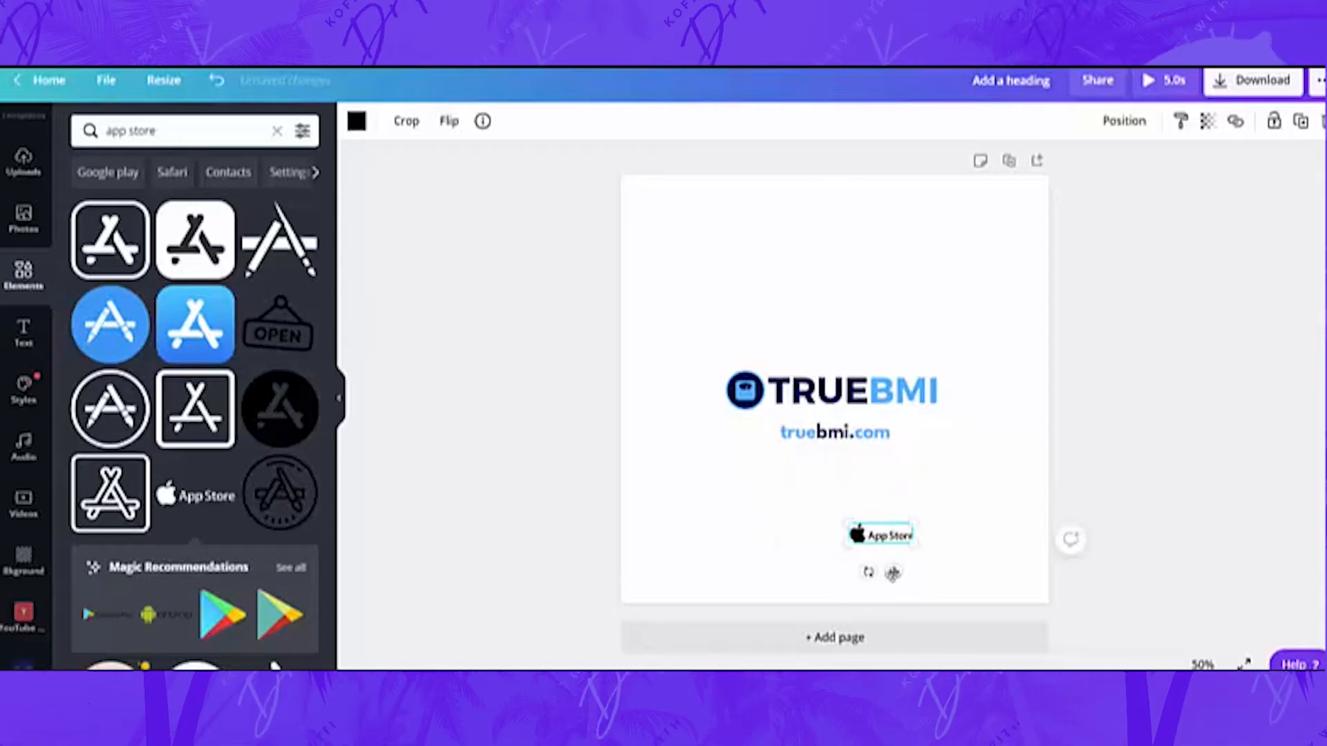
pyautogui.moveTo(893, 573); pyautogui.dragTo(847, 573)
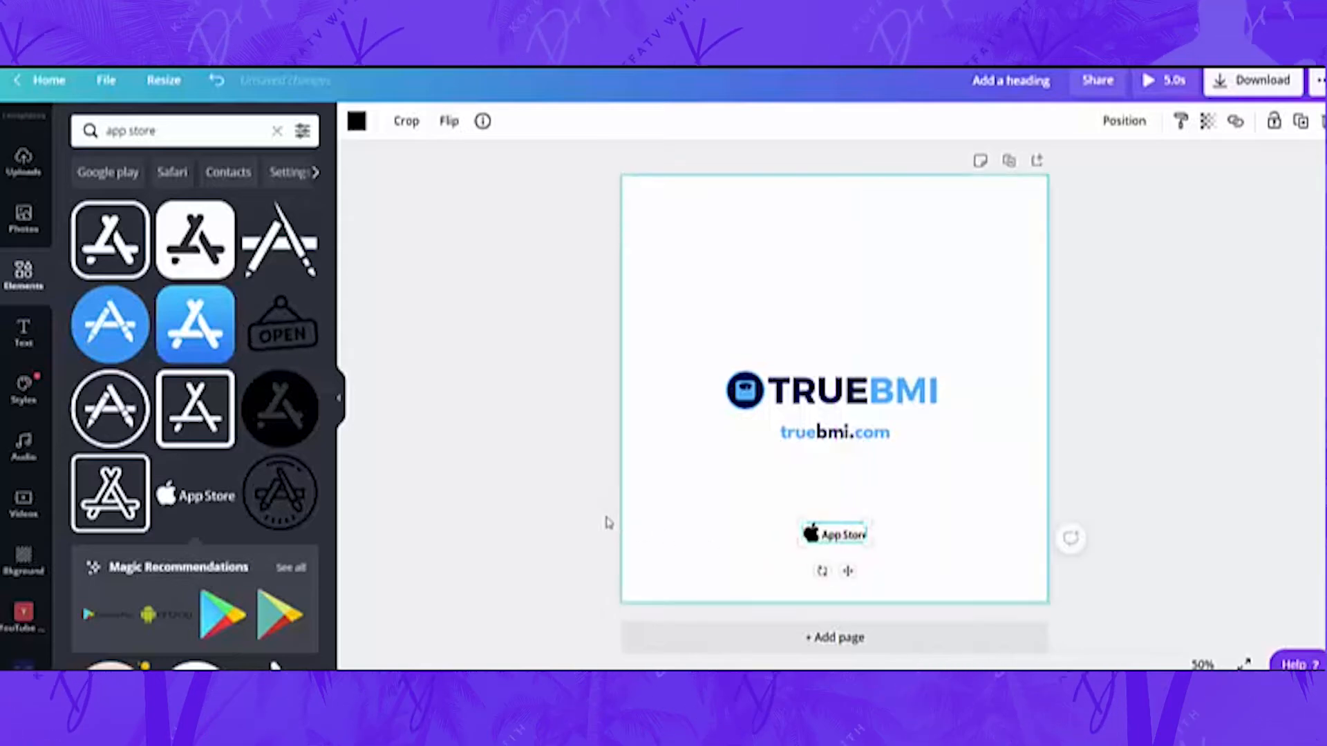
pyautogui.click(531, 505)
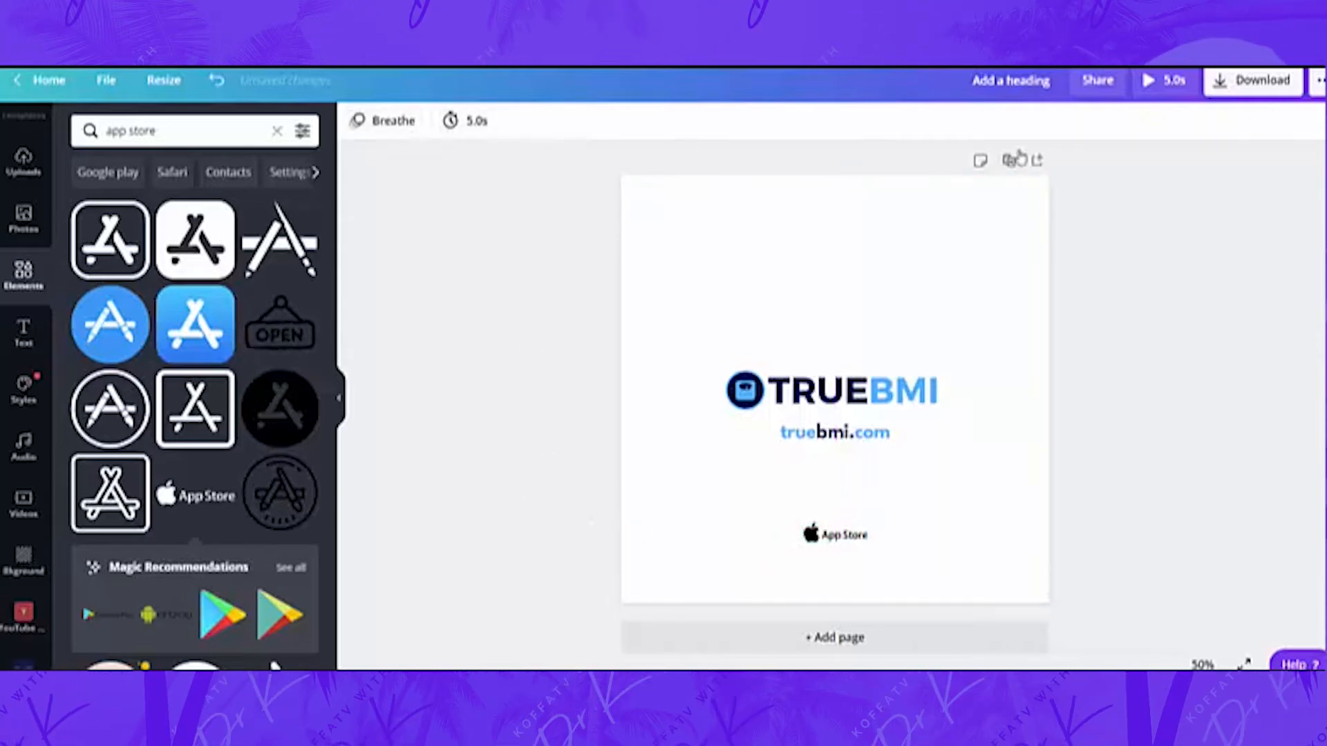
# Step: Play the animated page and change its page animation to Stomp after trying Photo Flow
pyautogui.click(1147, 81)
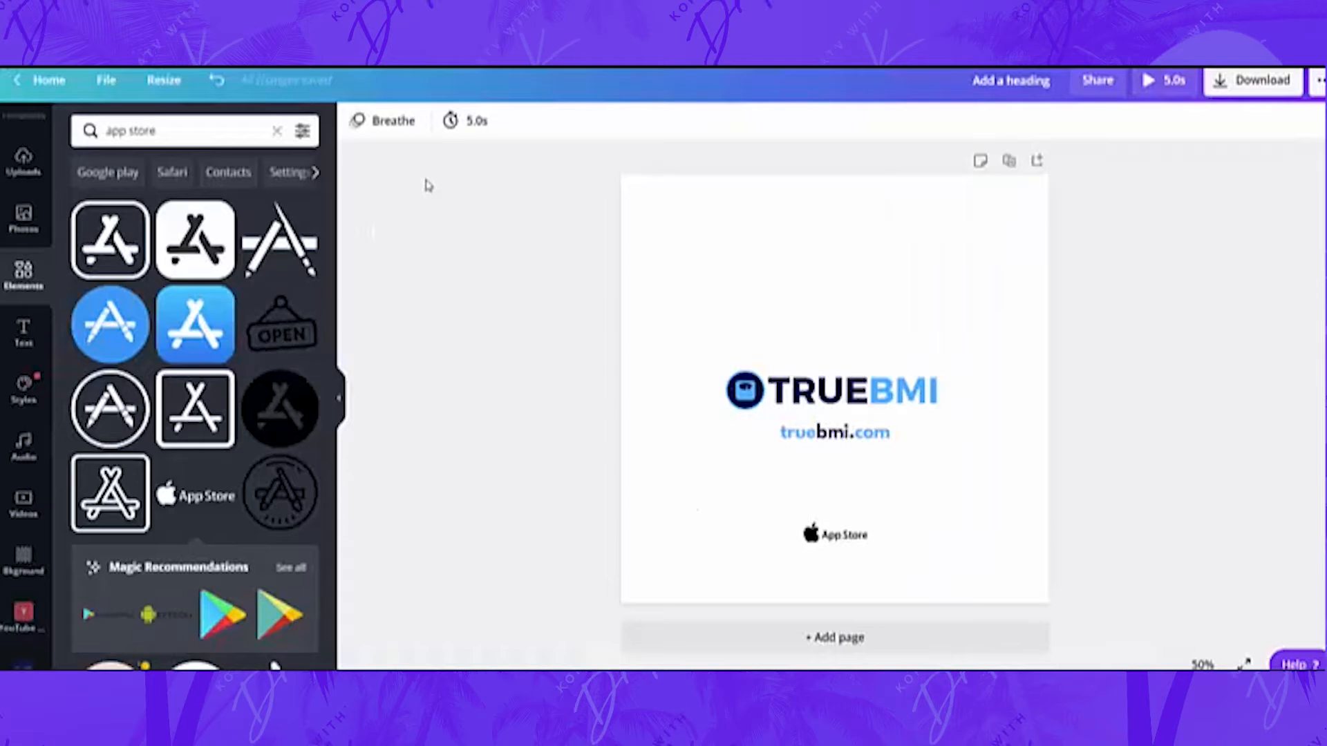
pyautogui.click(384, 123)
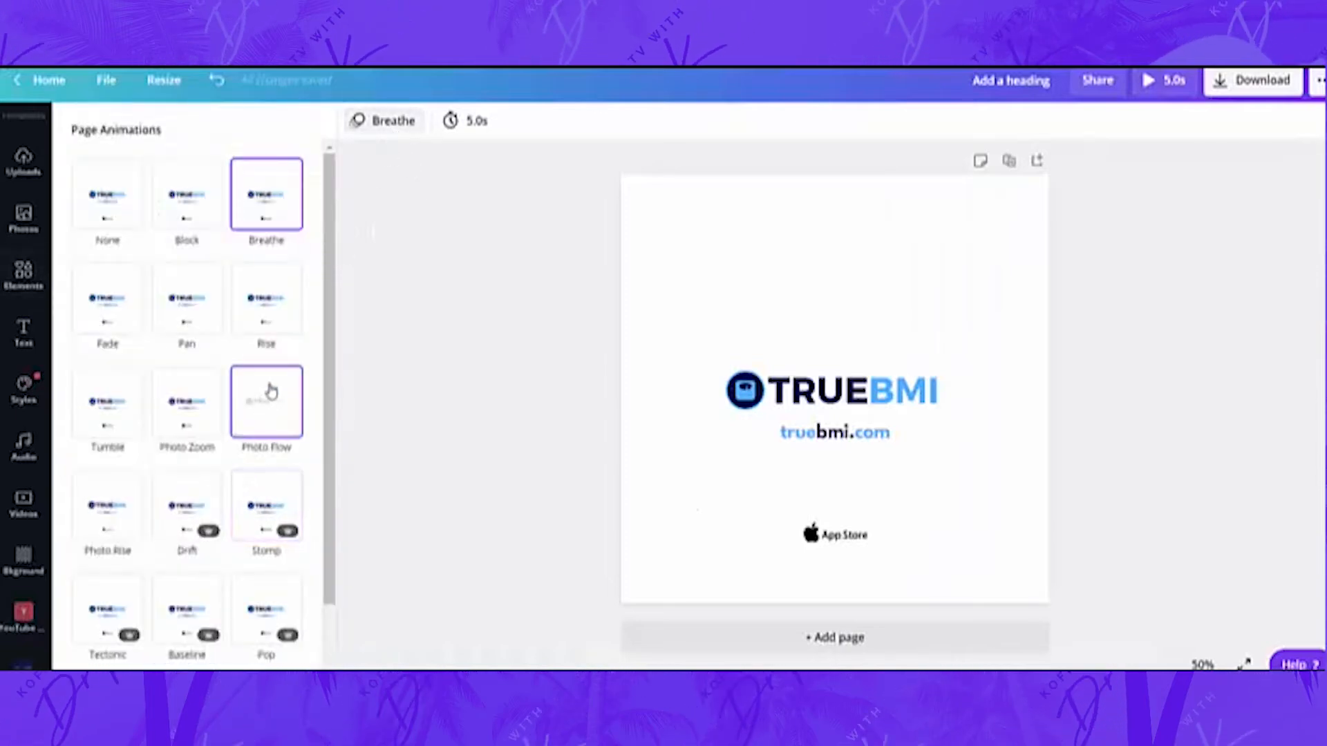
pyautogui.click(269, 413)
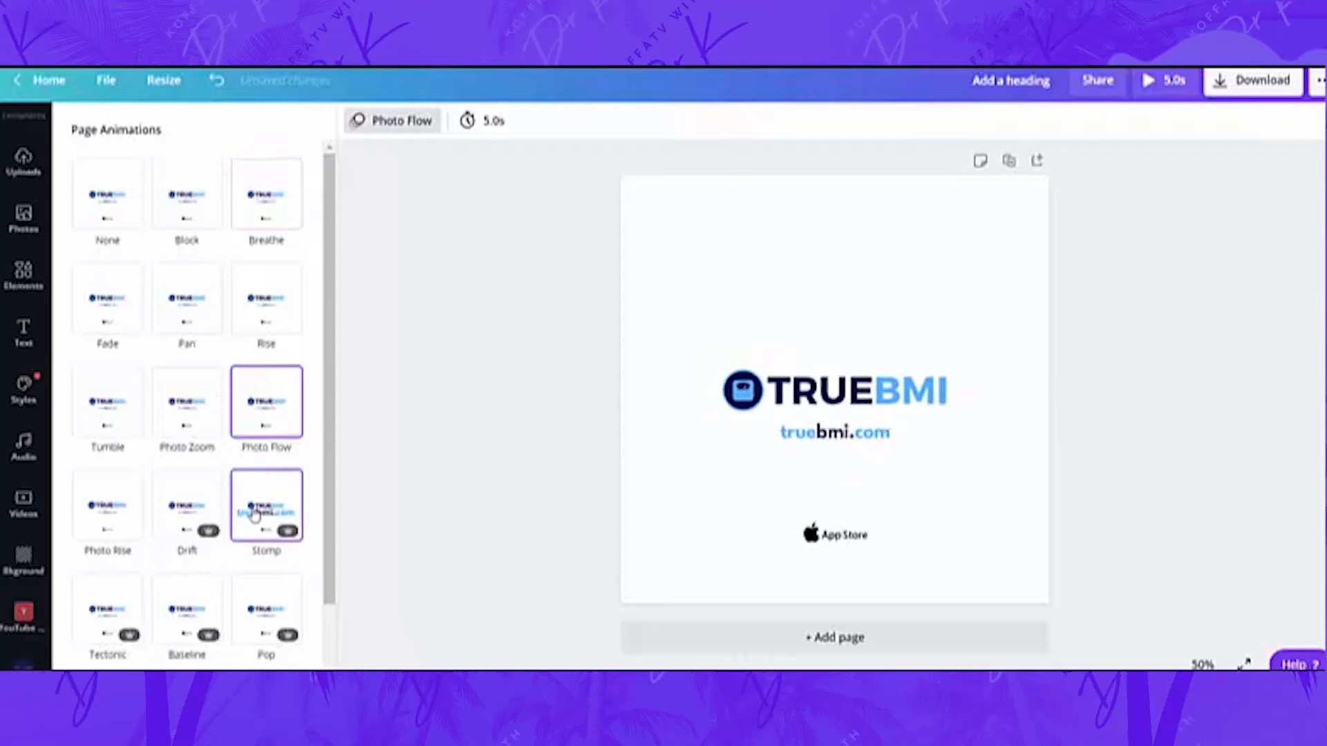
pyautogui.click(259, 508)
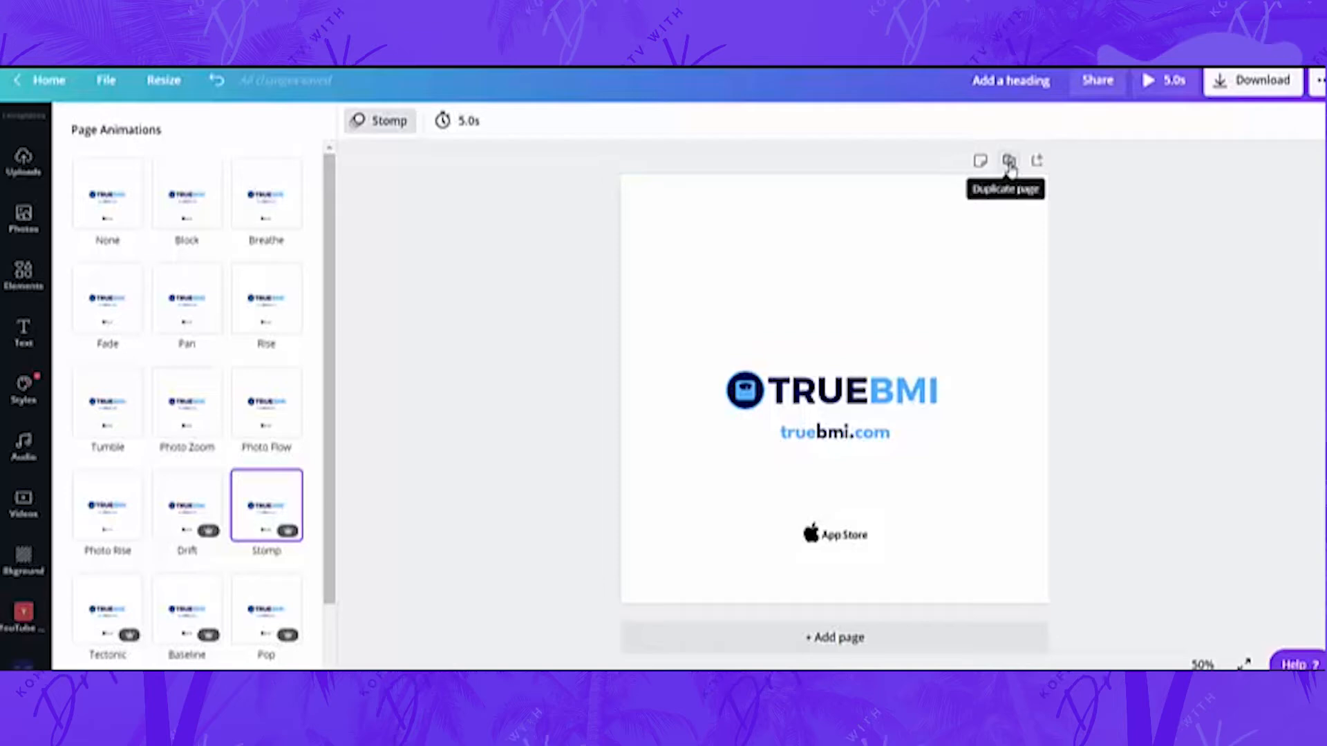
# Step: Add a blank page to the design and move it ahead of the TRUEBMI logo page
pyautogui.click(1036, 161)
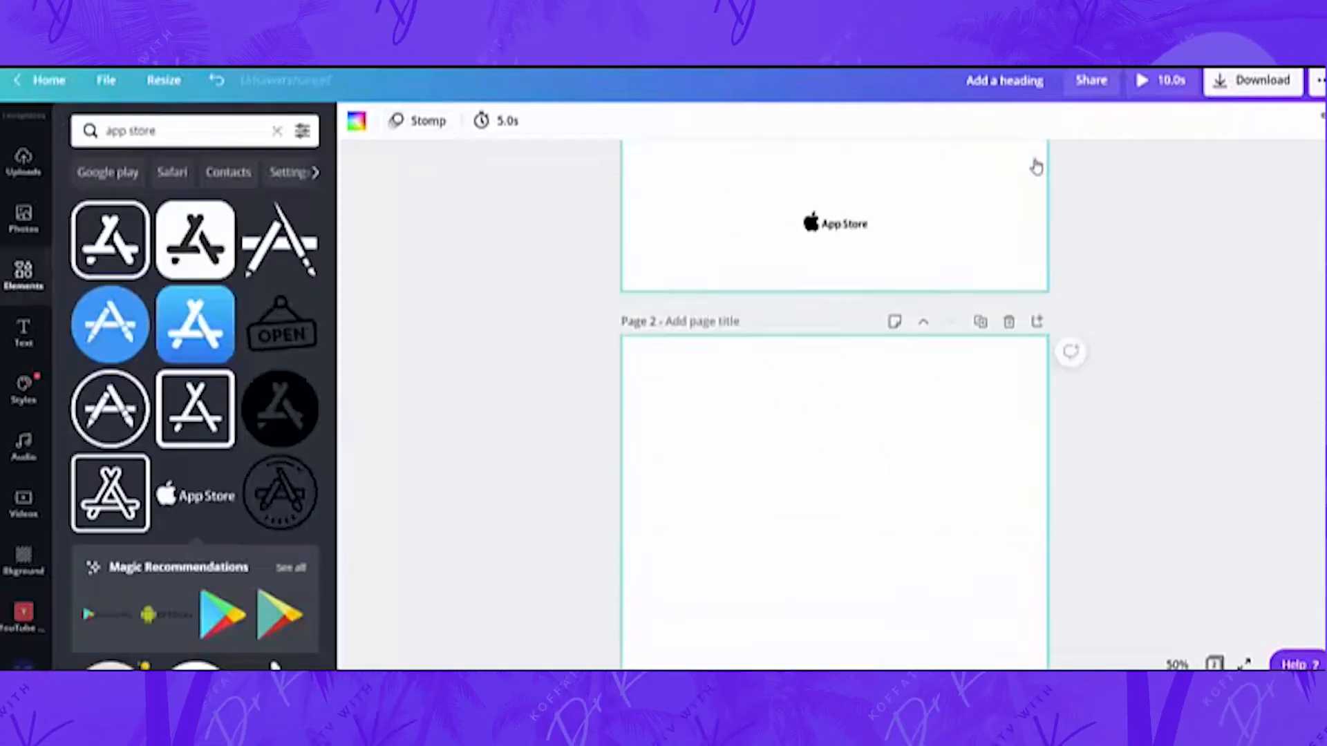
pyautogui.scroll(3, 895, 310)
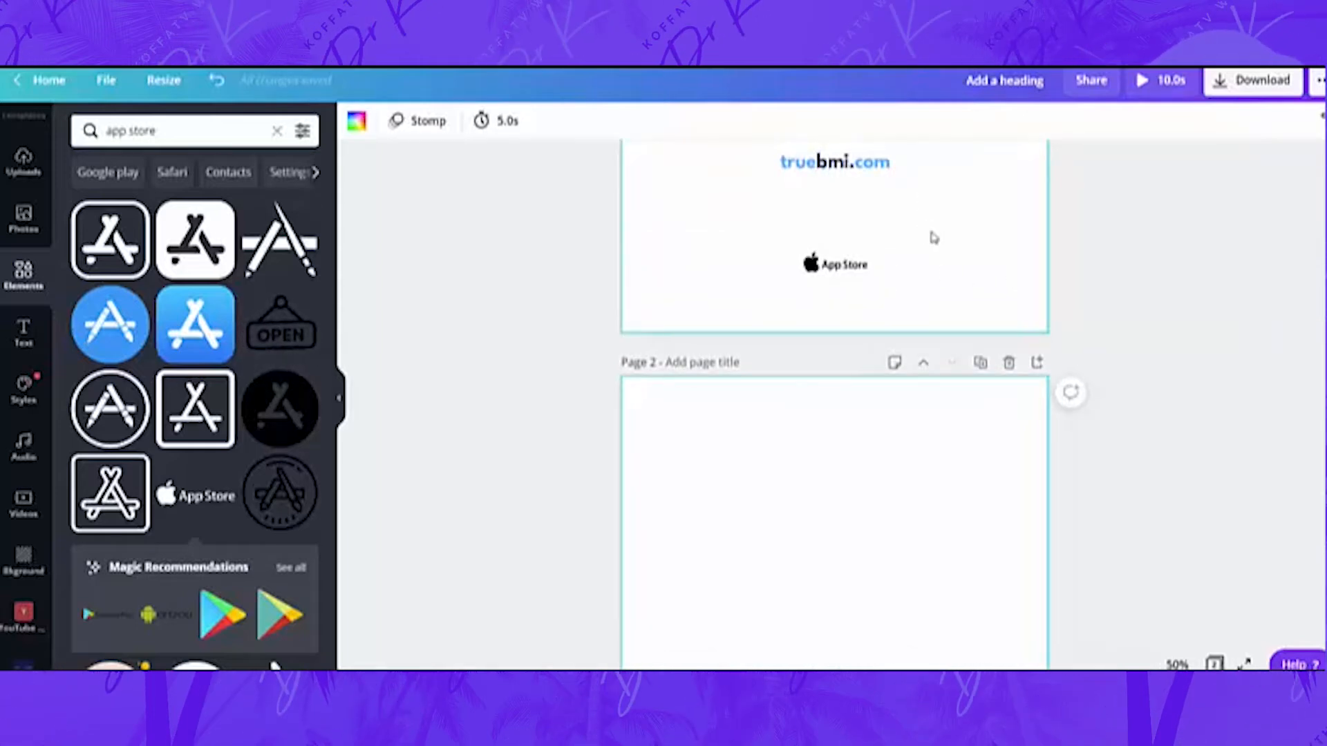
pyautogui.click(923, 364)
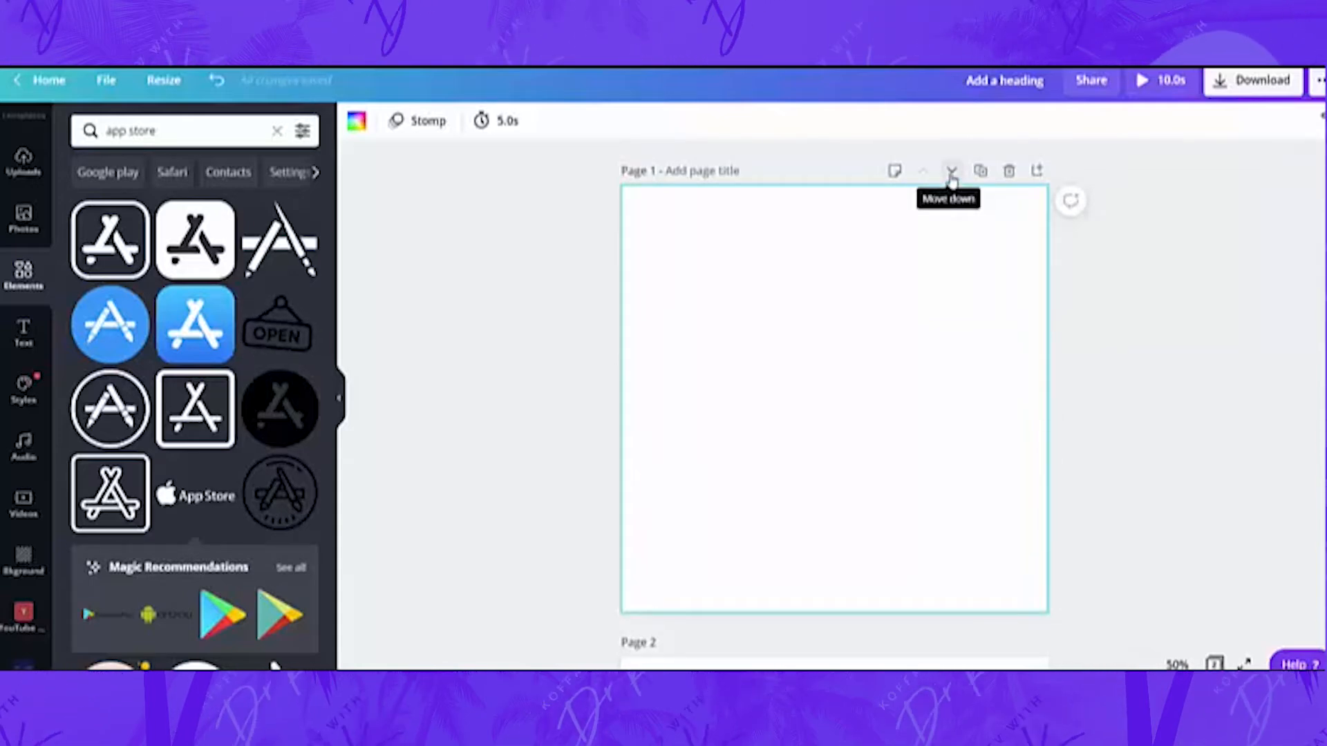
# Step: Set the timing of the TRUEBMI logo page to 5.0 seconds
pyautogui.scroll(-5, 959, 352)
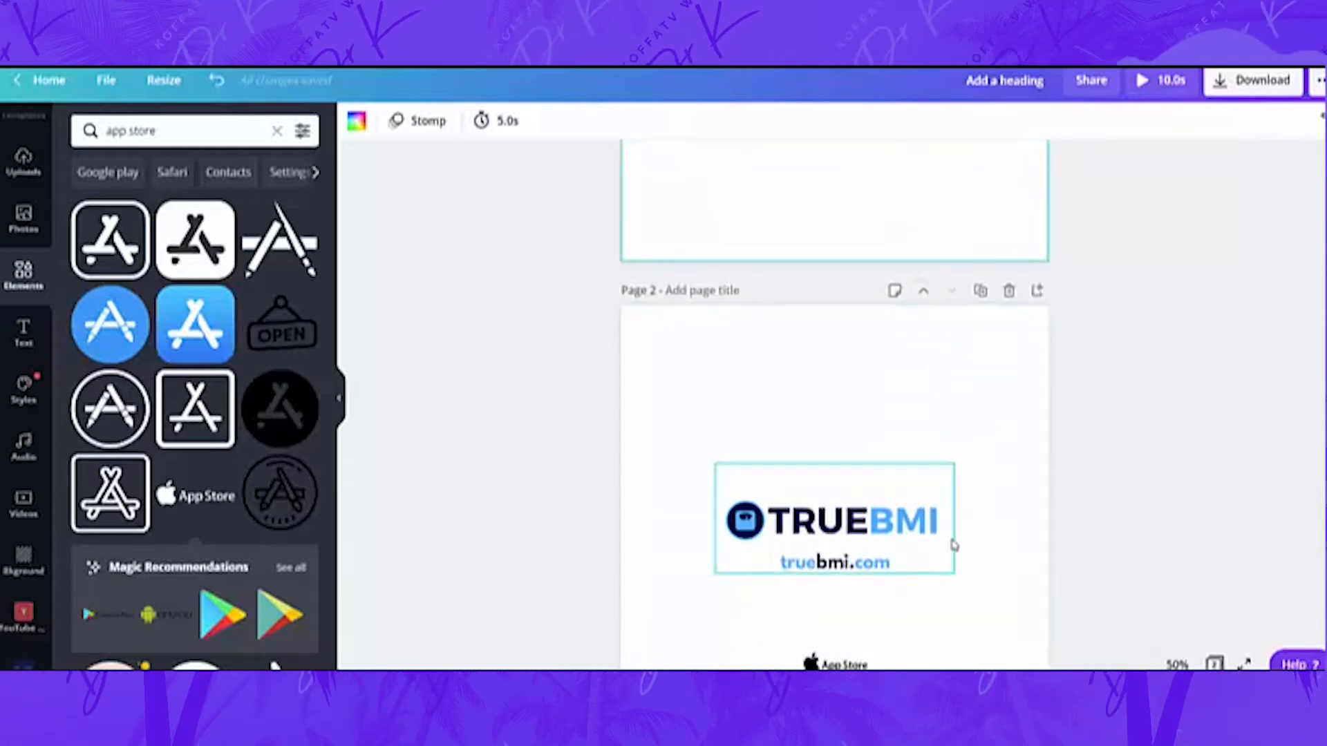
pyautogui.scroll(3, 990, 274)
pyautogui.scroll(3, 988, 276)
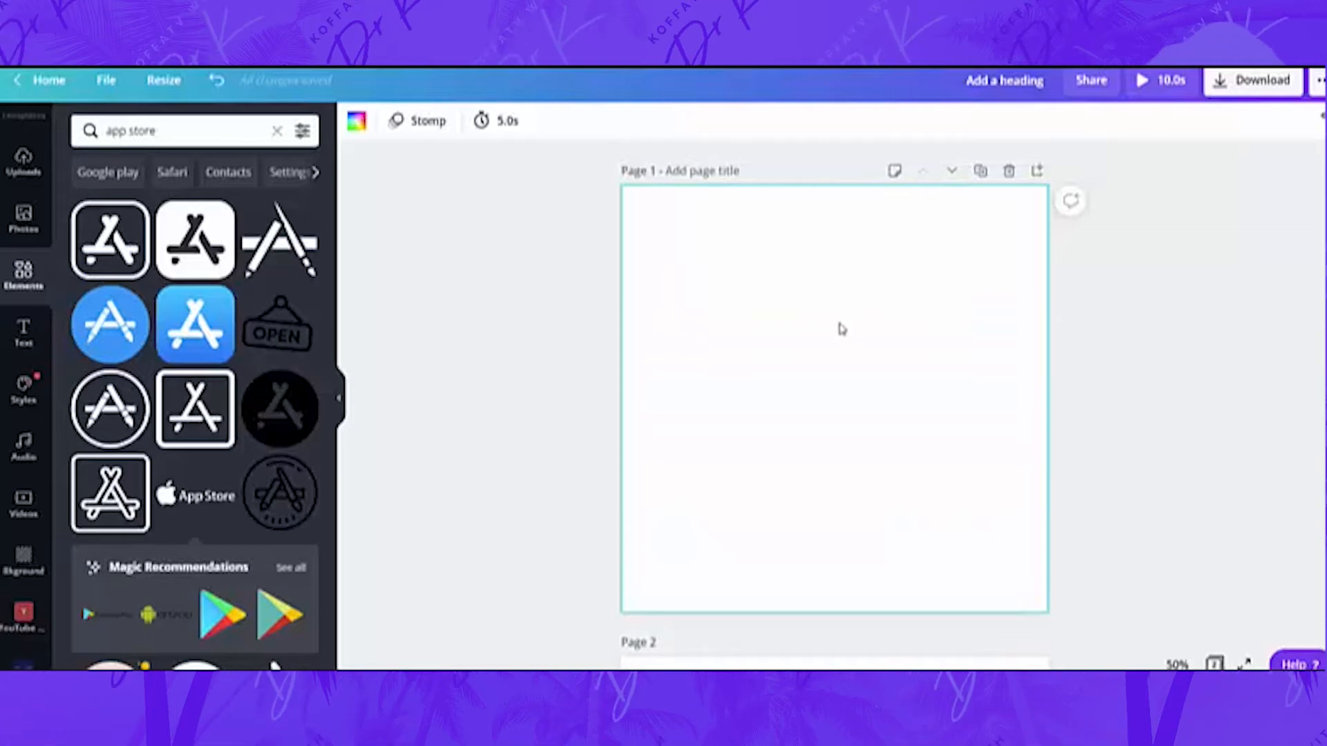
pyautogui.scroll(-6, 837, 329)
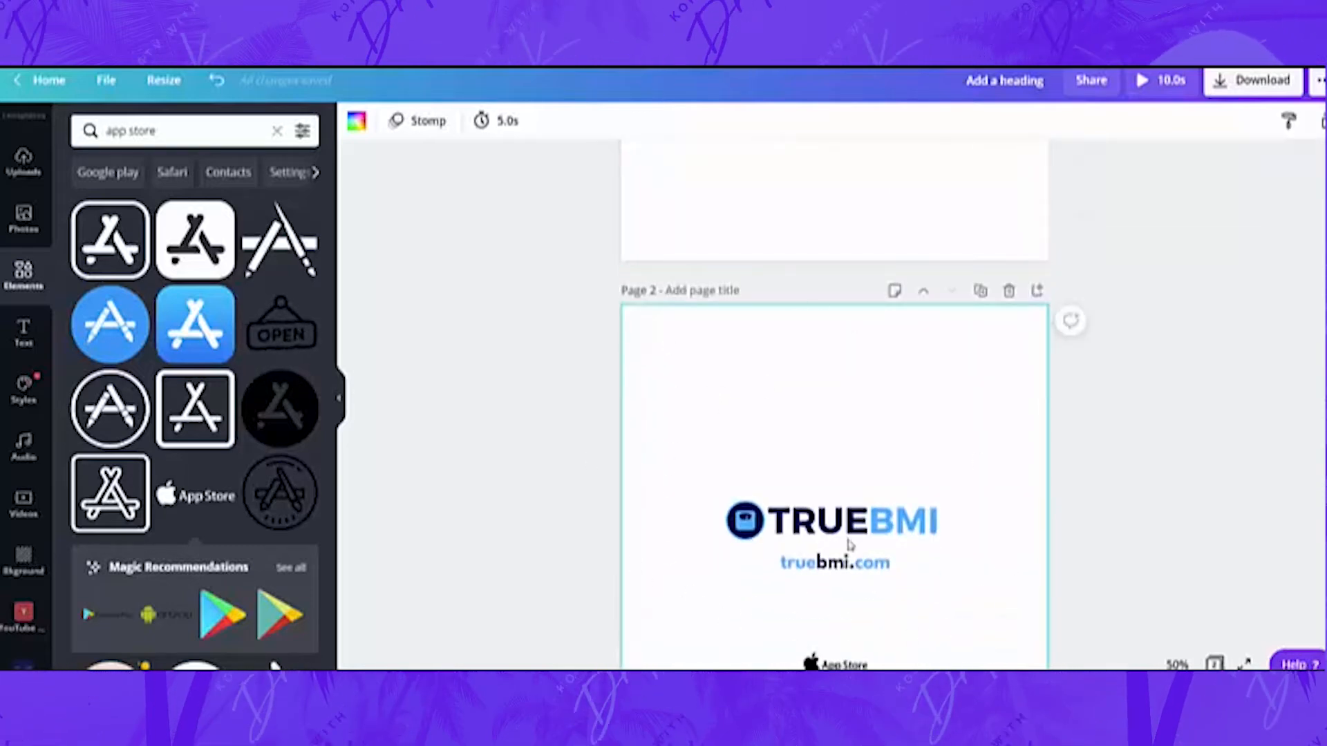
pyautogui.click(503, 128)
pyautogui.moveTo(582, 185)
pyautogui.mouseDown()
pyautogui.moveTo(663, 190)
pyautogui.moveTo(571, 190)
pyautogui.mouseUp()
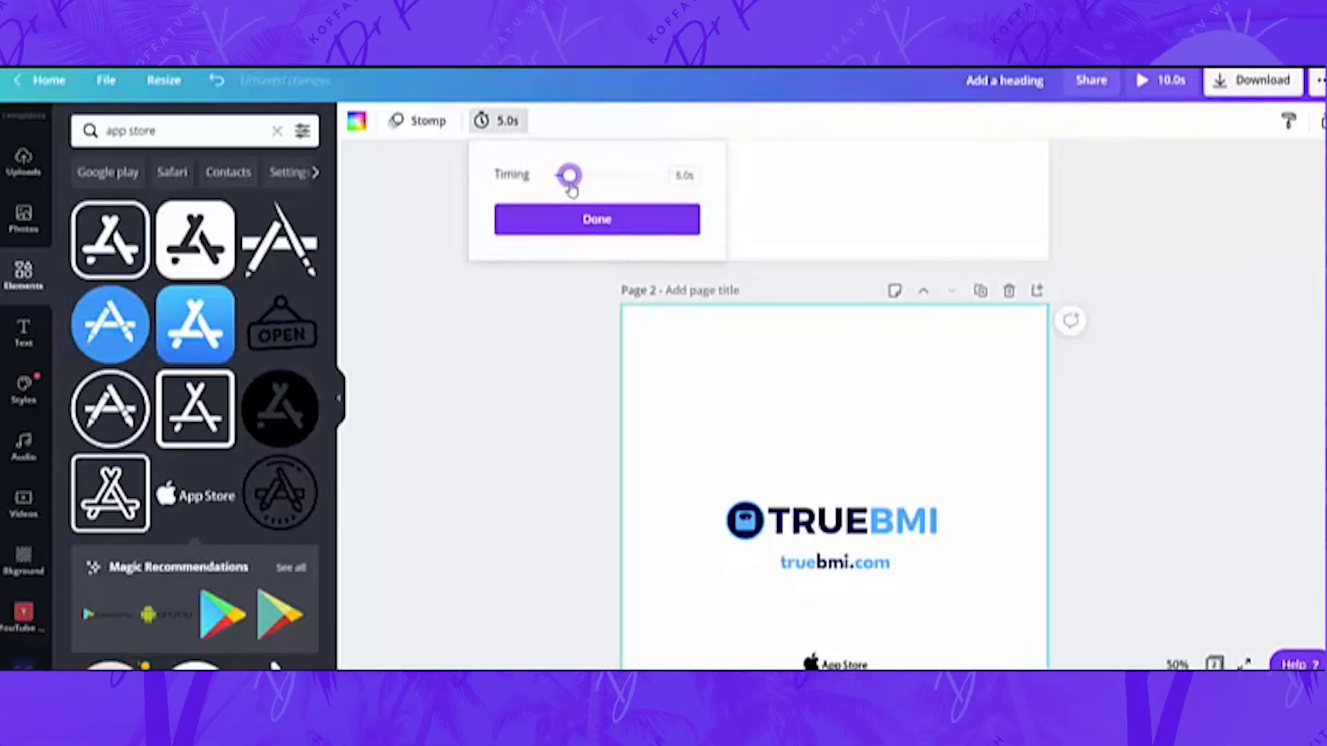
pyautogui.click(561, 229)
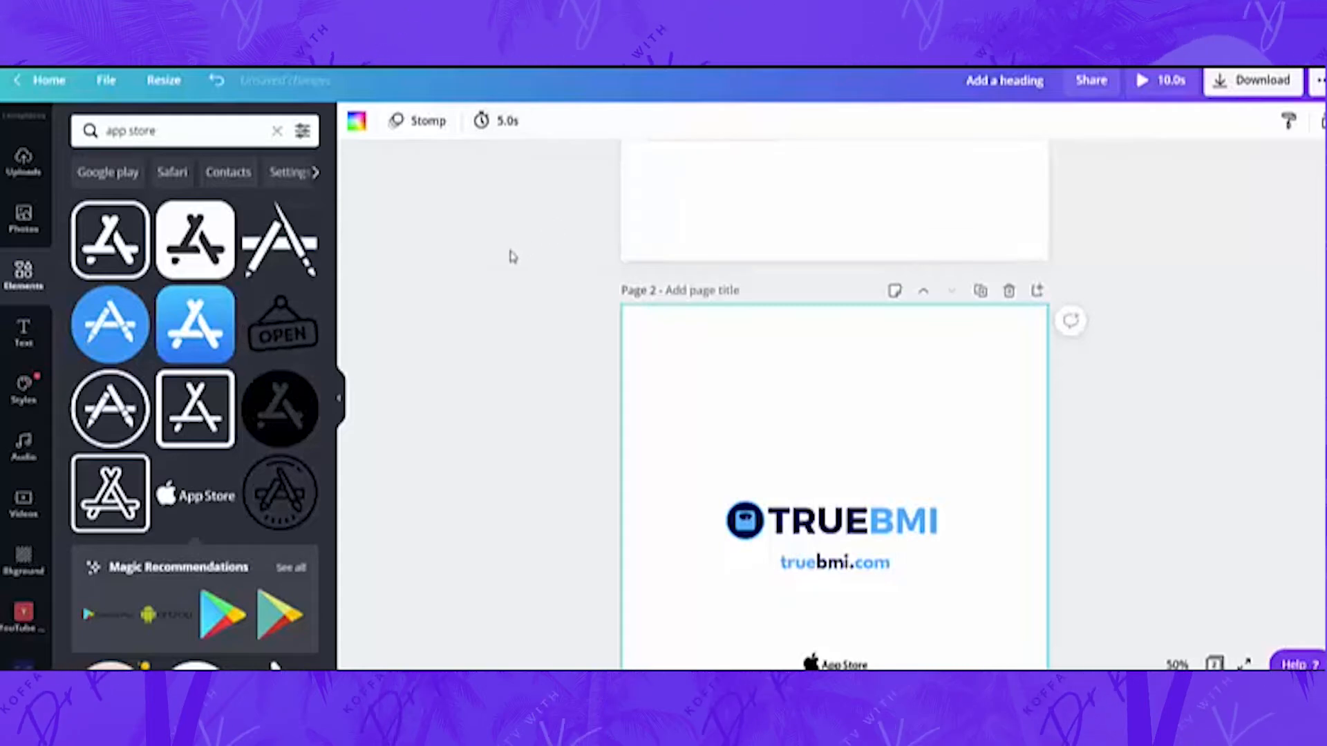
# Step: Copy the TRUEBMI logo from page 2 and paste it onto the blank page 1
pyautogui.scroll(1, 510, 261)
pyautogui.scroll(5, 509, 261)
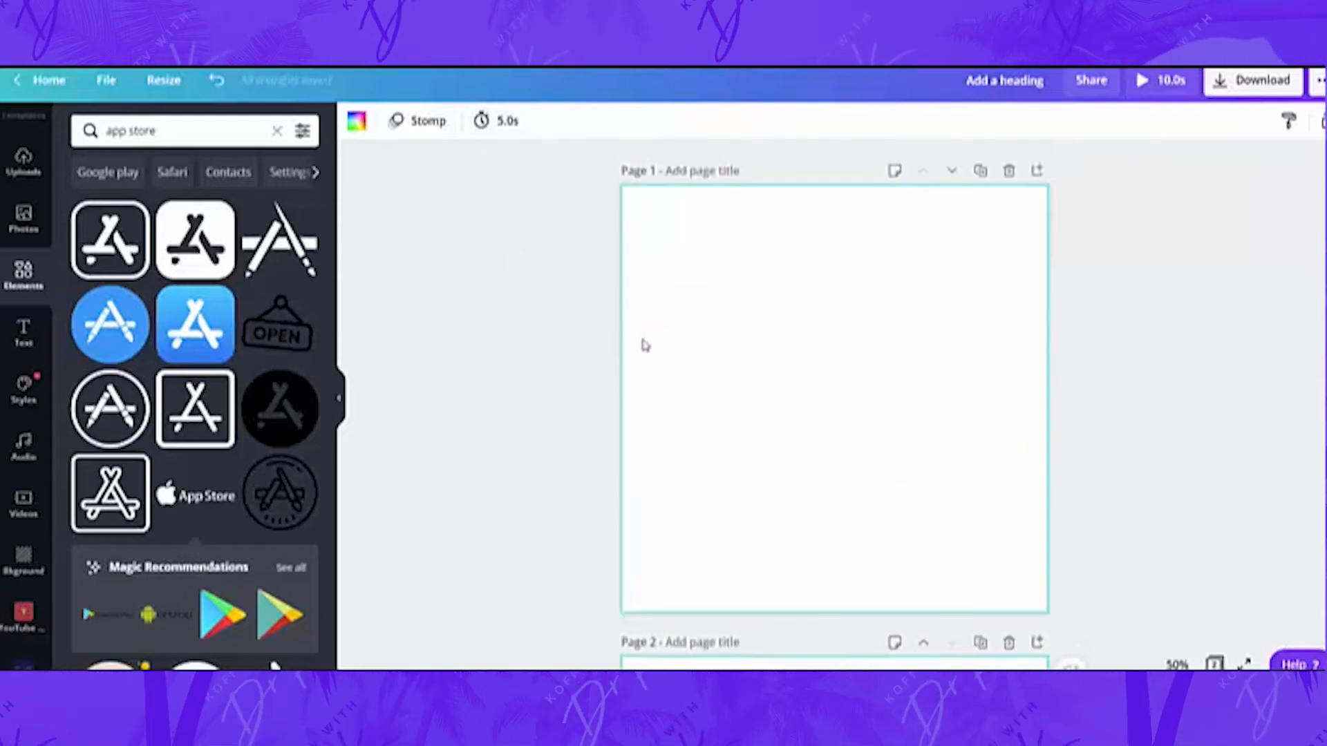
pyautogui.scroll(-3, 643, 344)
pyautogui.scroll(-2, 650, 341)
pyautogui.click(804, 539)
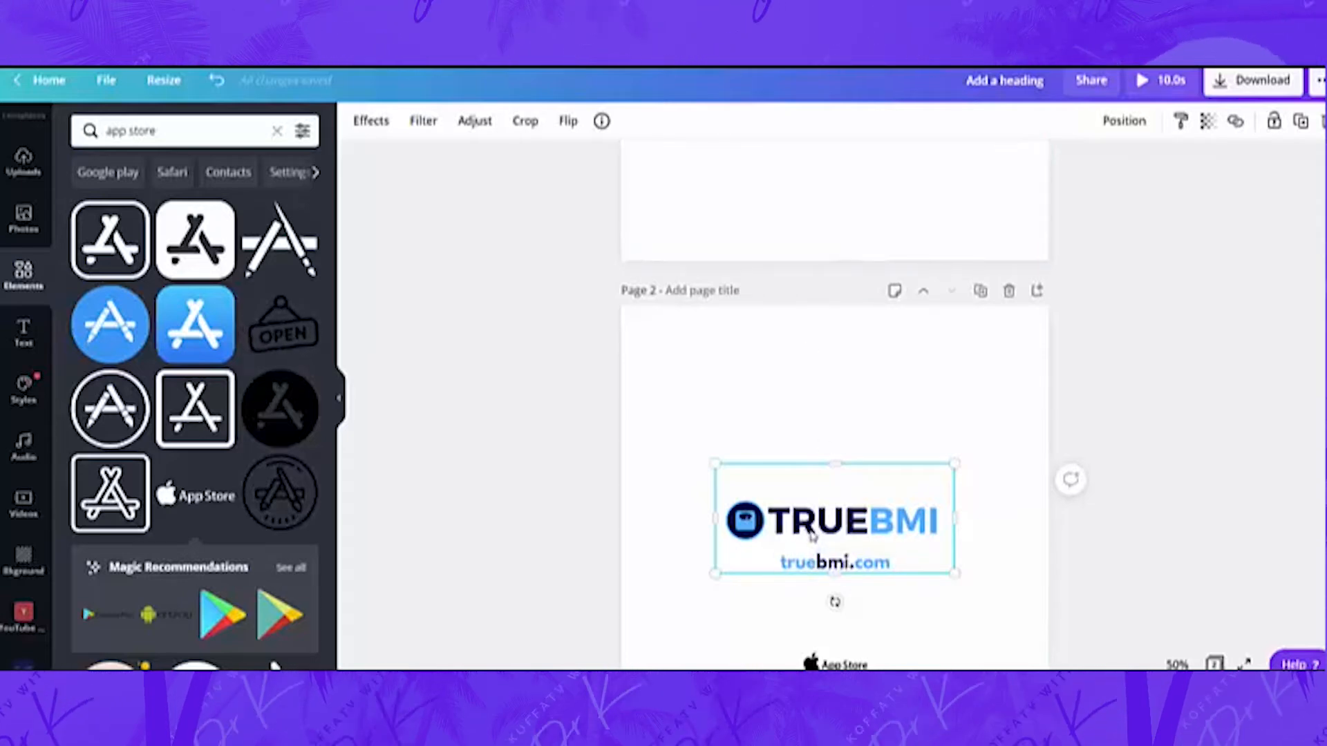
pyautogui.scroll(5, 806, 414)
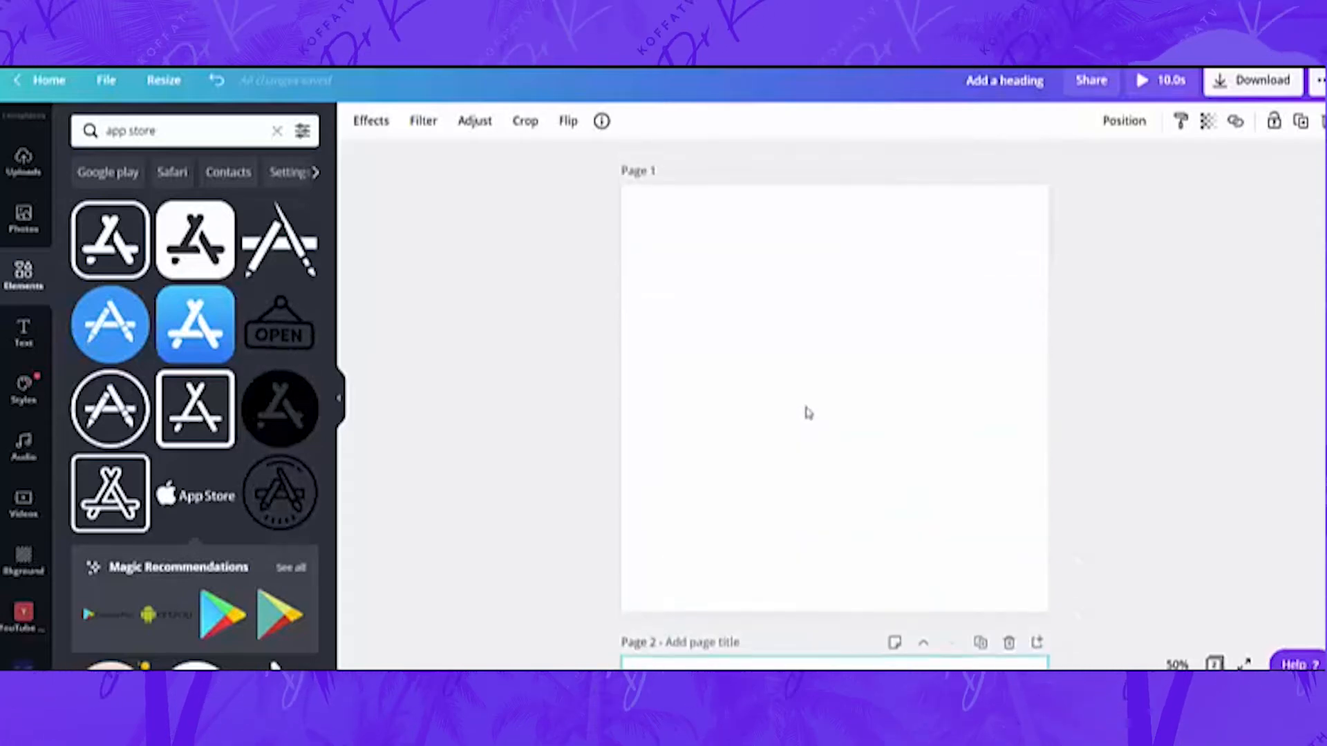
pyautogui.scroll(-7, 806, 411)
pyautogui.rightClick(838, 398)
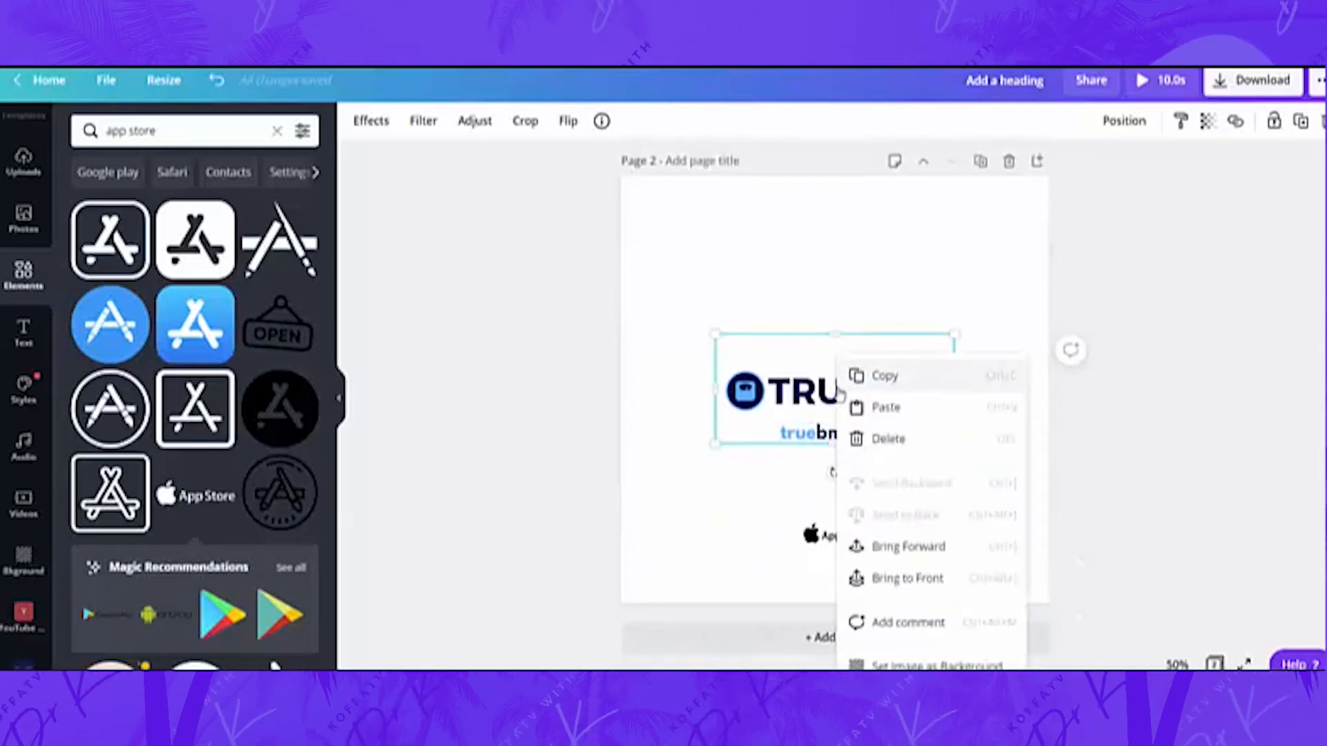
pyautogui.click(898, 375)
pyautogui.scroll(5, 899, 373)
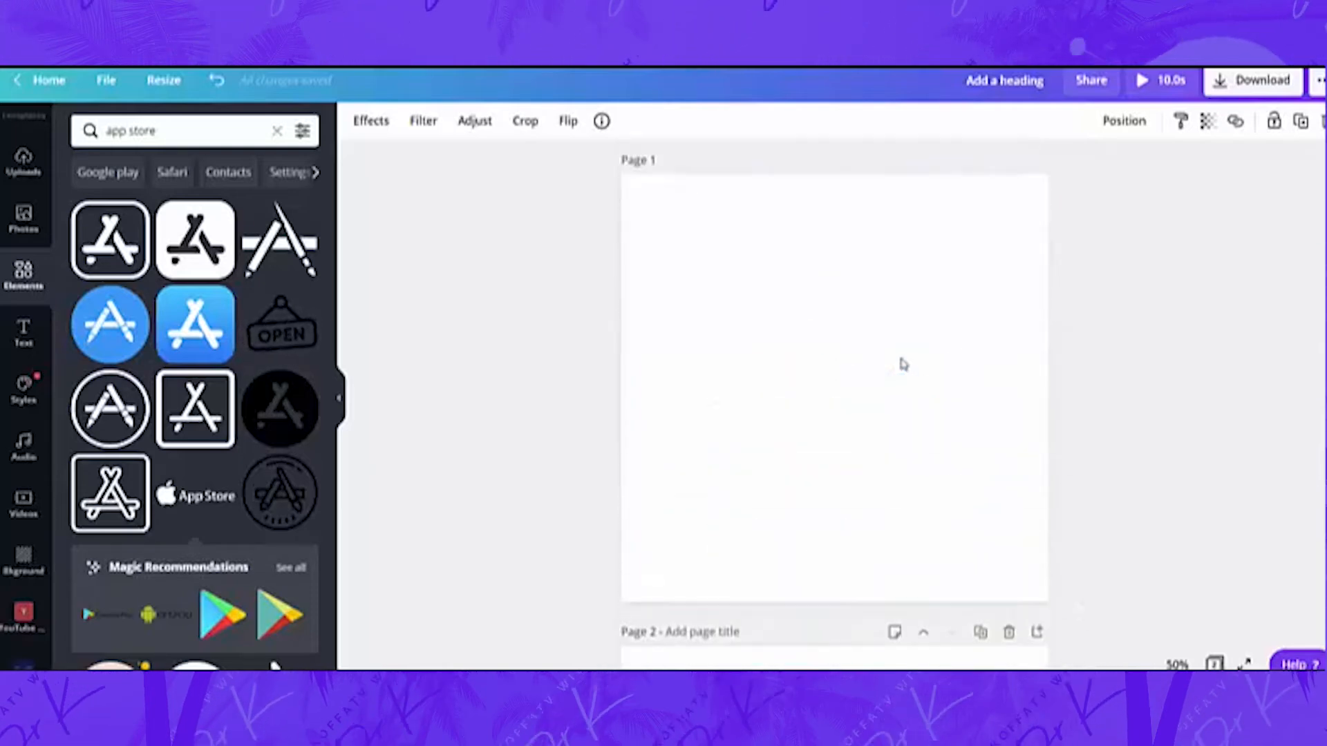
pyautogui.click(866, 325)
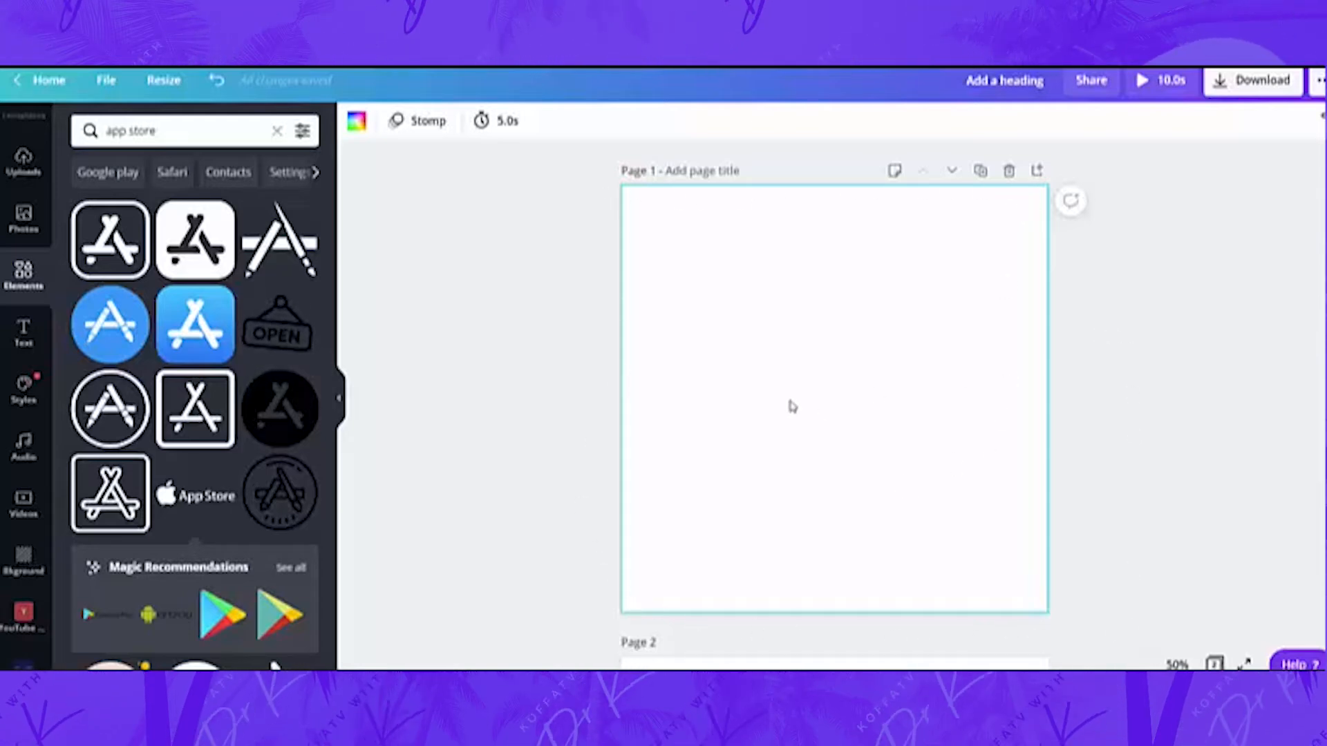
pyautogui.hotkey('ctrl', 'v')
pyautogui.click(792, 542)
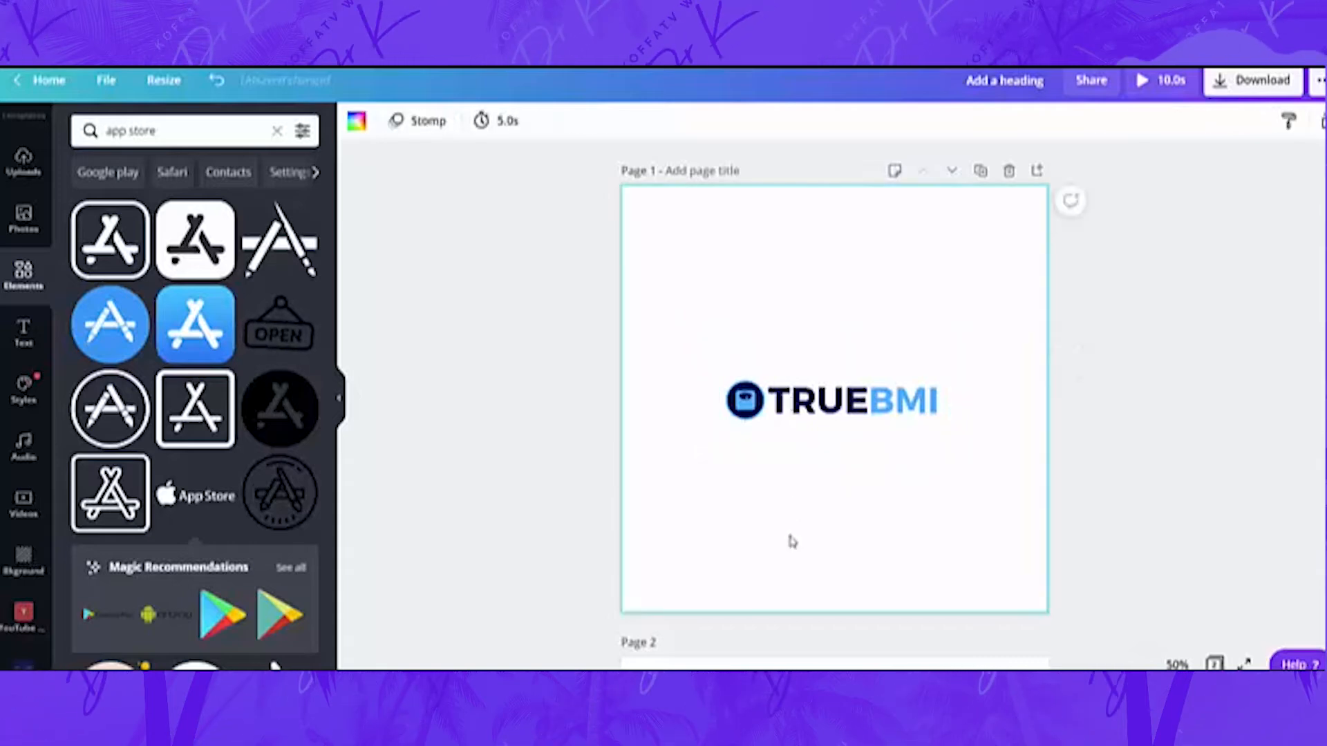
# Step: Shrink the pasted TRUEBMI logo on page 1 and fit it into the page's lower-right corner
pyautogui.click(874, 448)
pyautogui.moveTo(717, 343); pyautogui.dragTo(1003, 568)
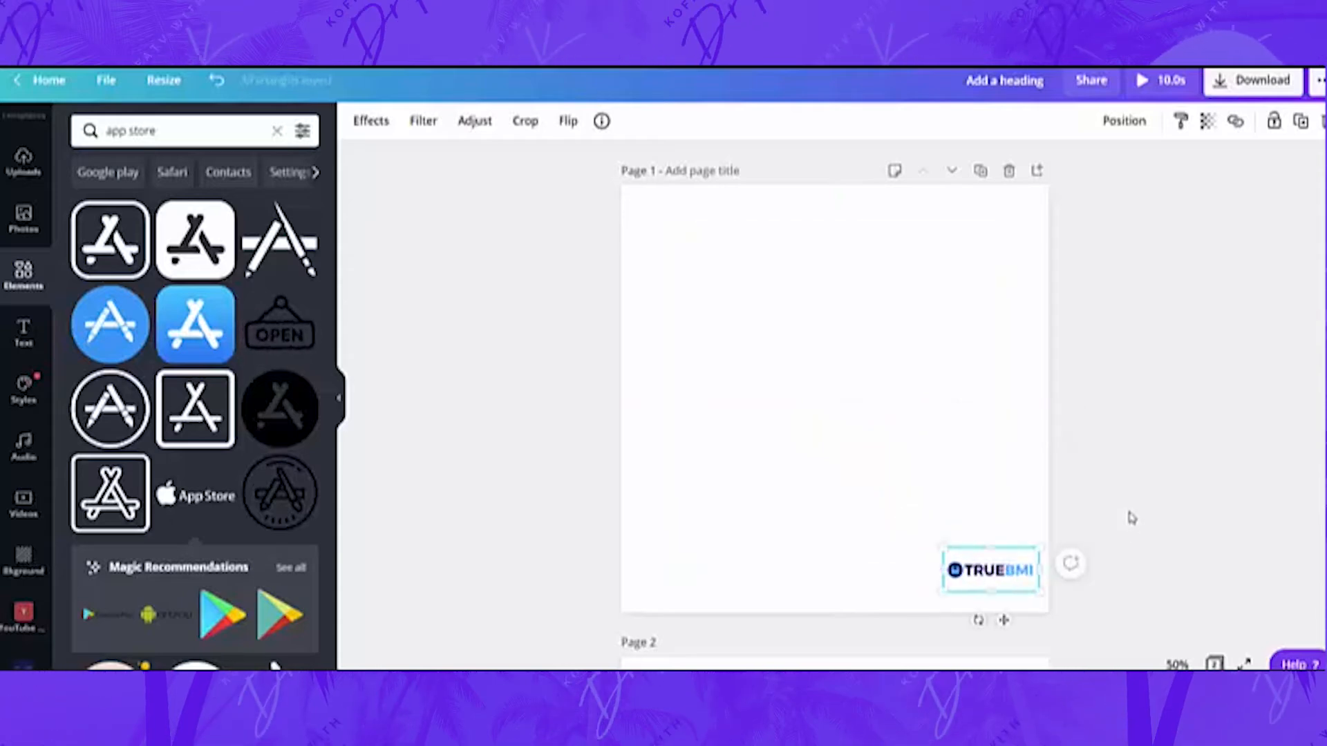
pyautogui.click(1040, 498)
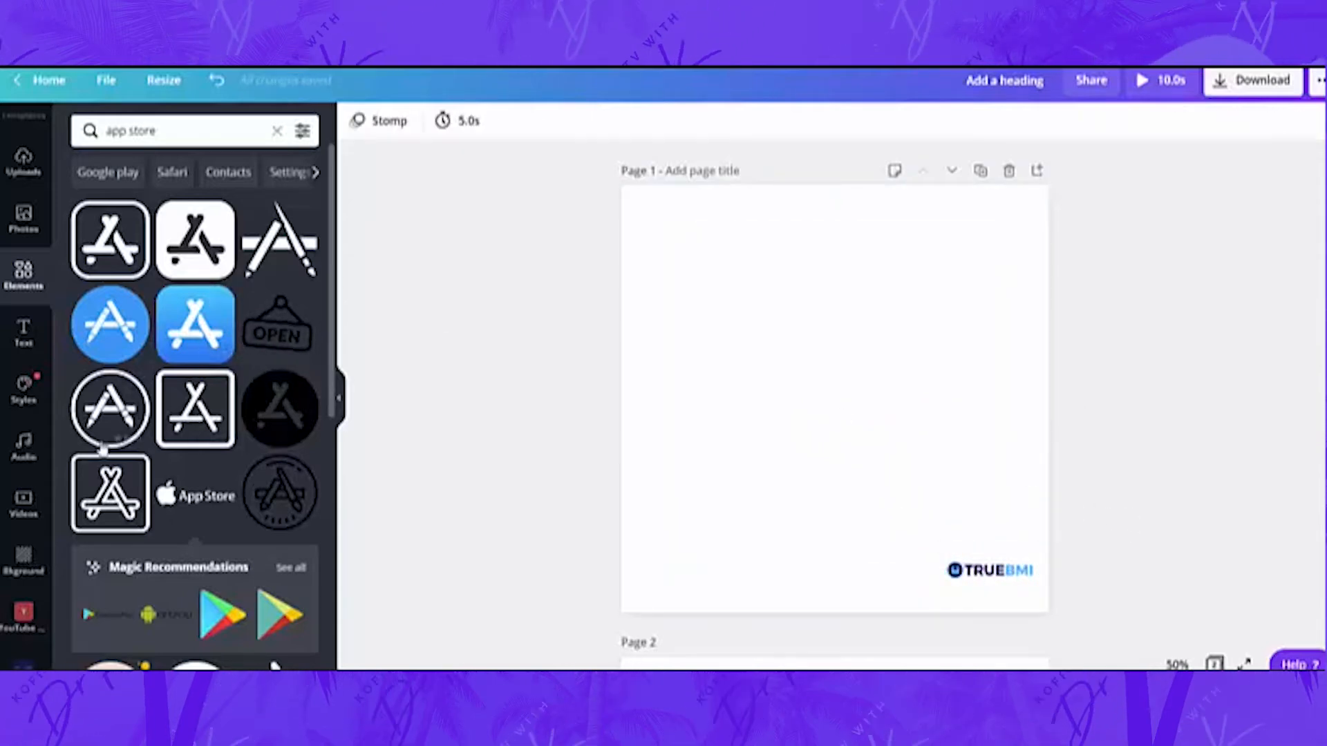
# Step: Search the stock videos for "fitness" and browse the clips for one that suits page 1
pyautogui.click(25, 506)
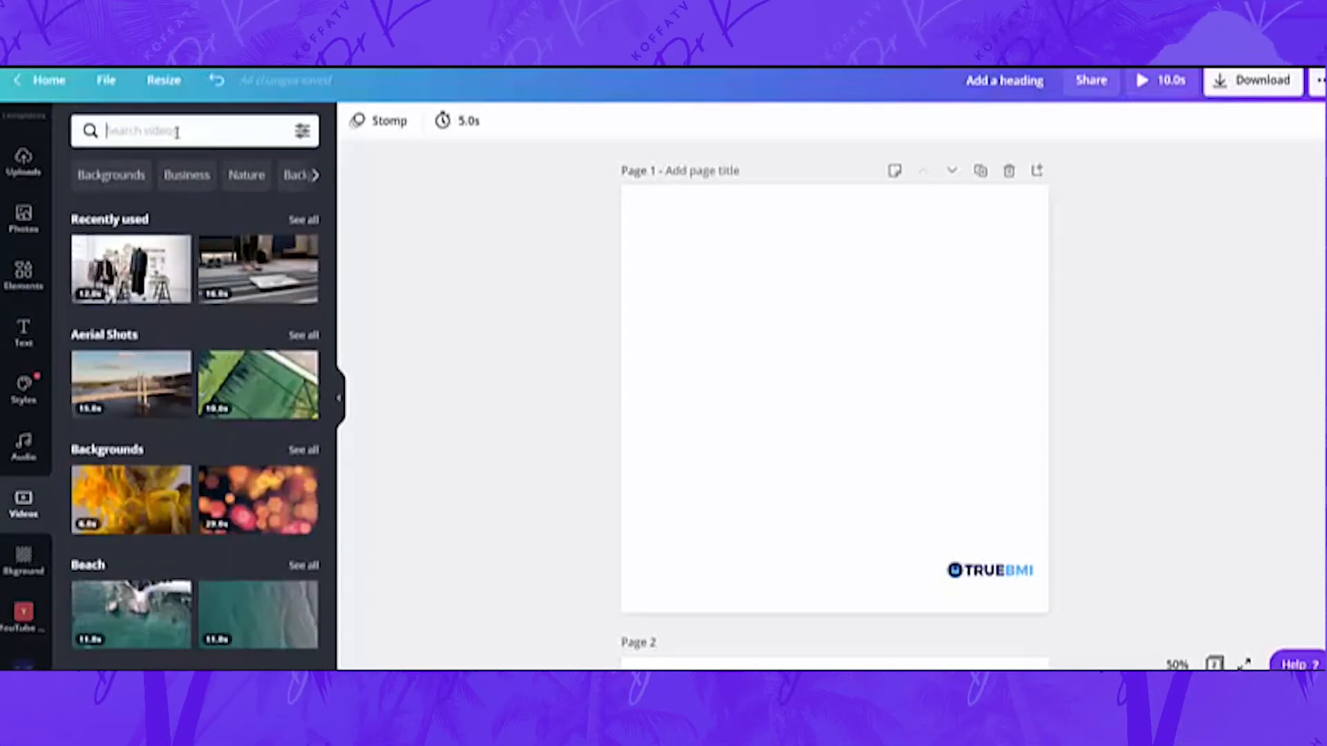
pyautogui.write('fitness')
pyautogui.press('Return')
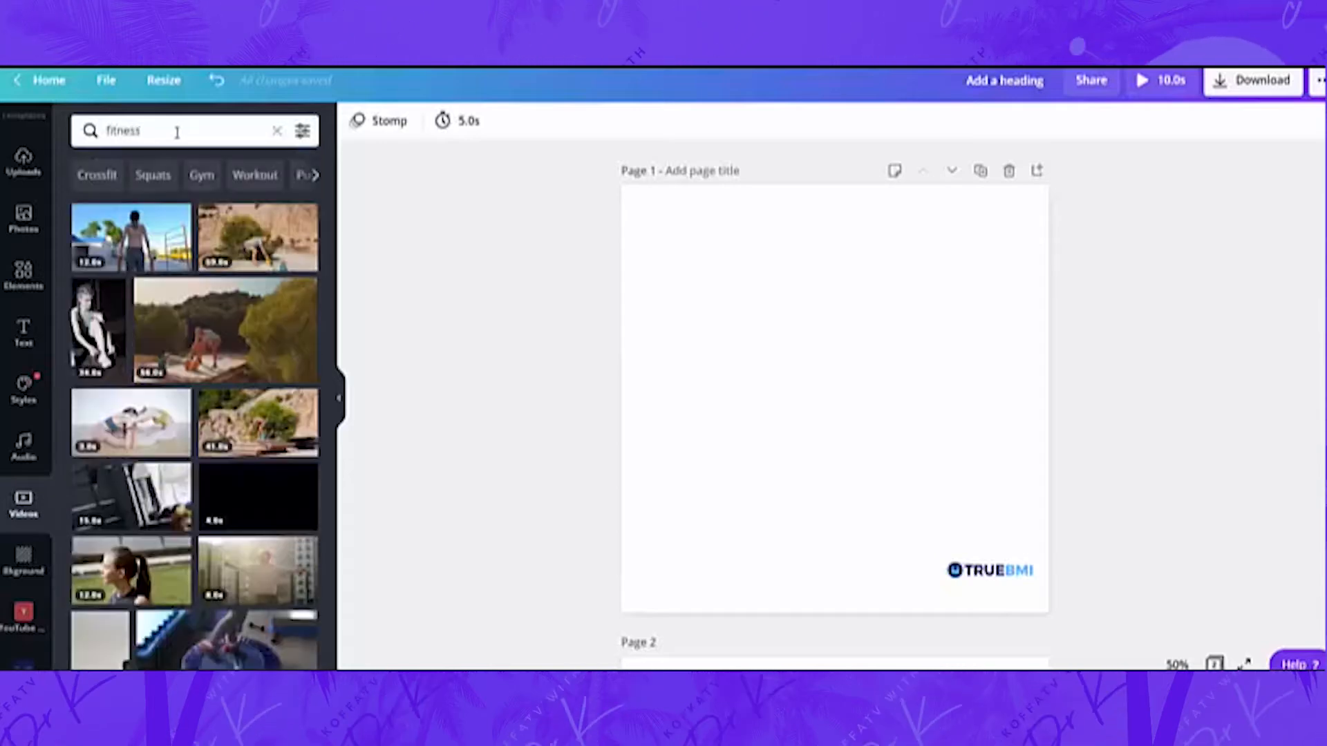
pyautogui.moveTo(221, 306)
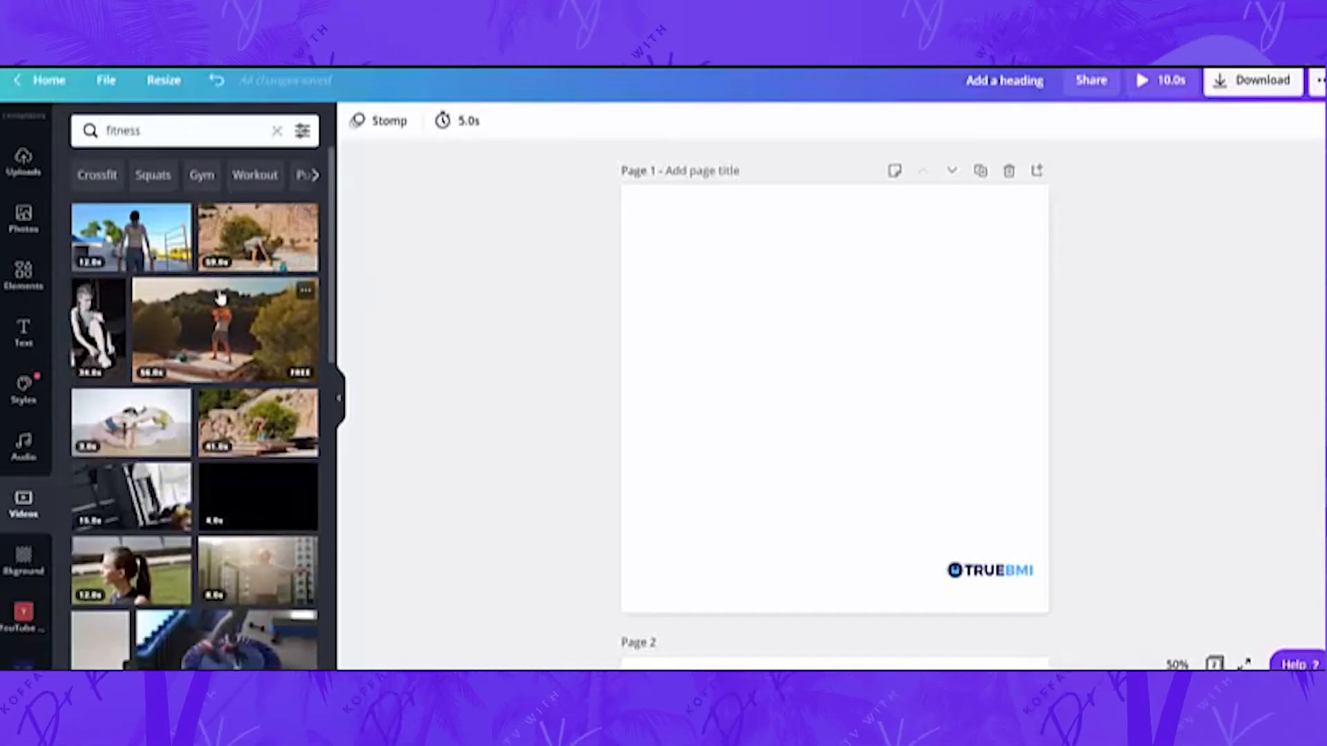
pyautogui.scroll(-7, 226, 328)
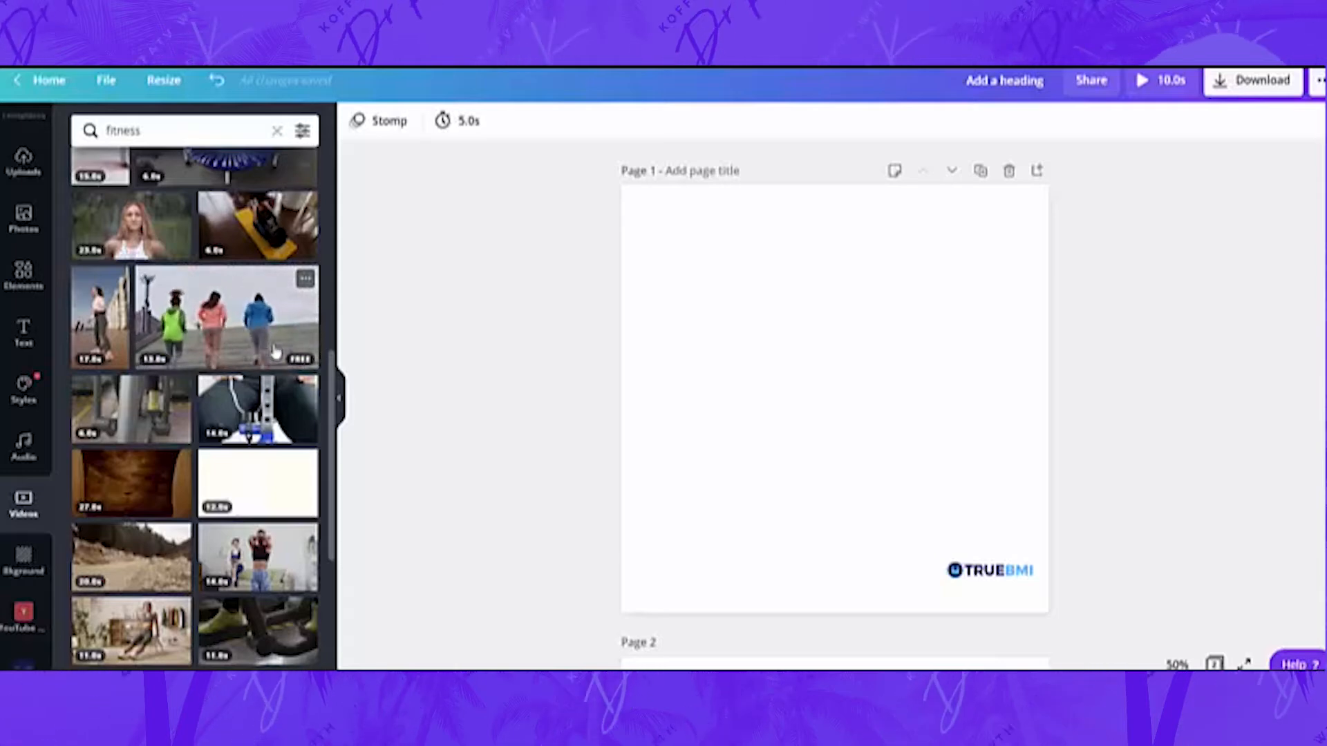
# Step: Set the background colour of page 1 to the document's dark navy, #001049
pyautogui.click(690, 315)
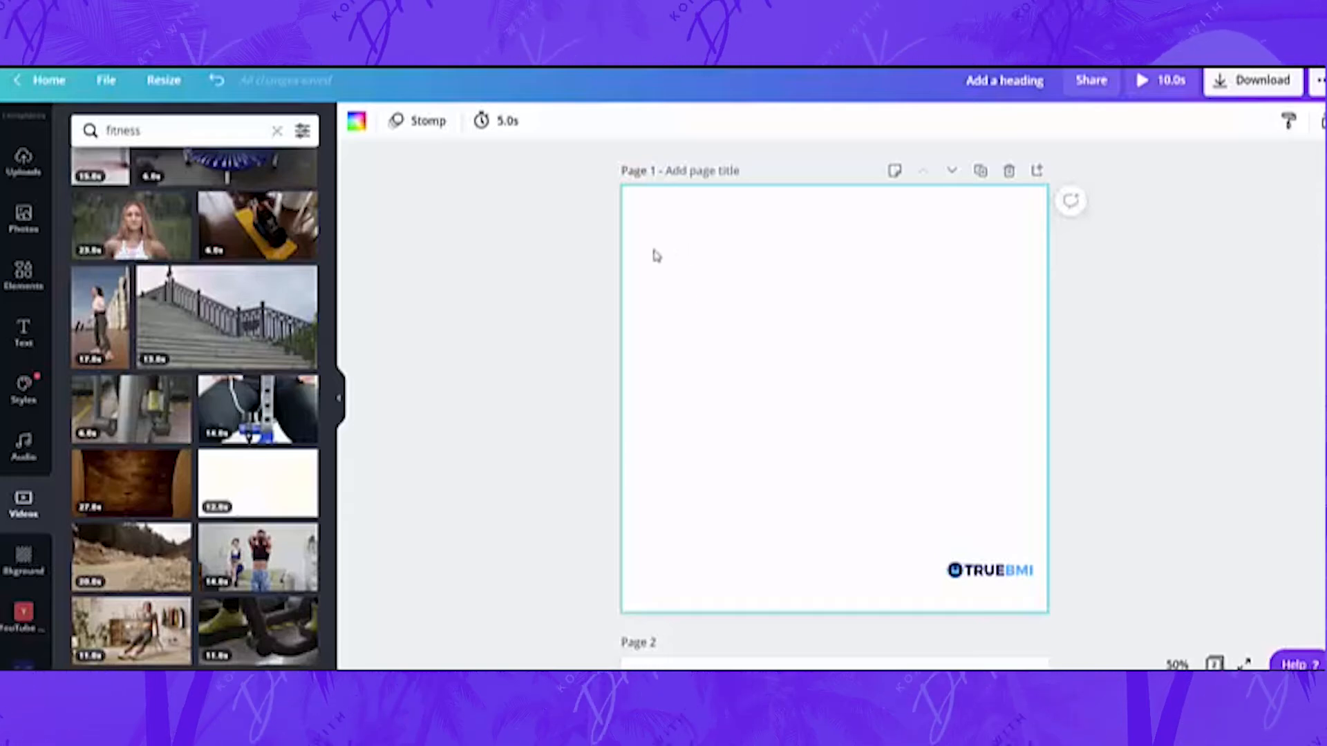
pyautogui.click(356, 125)
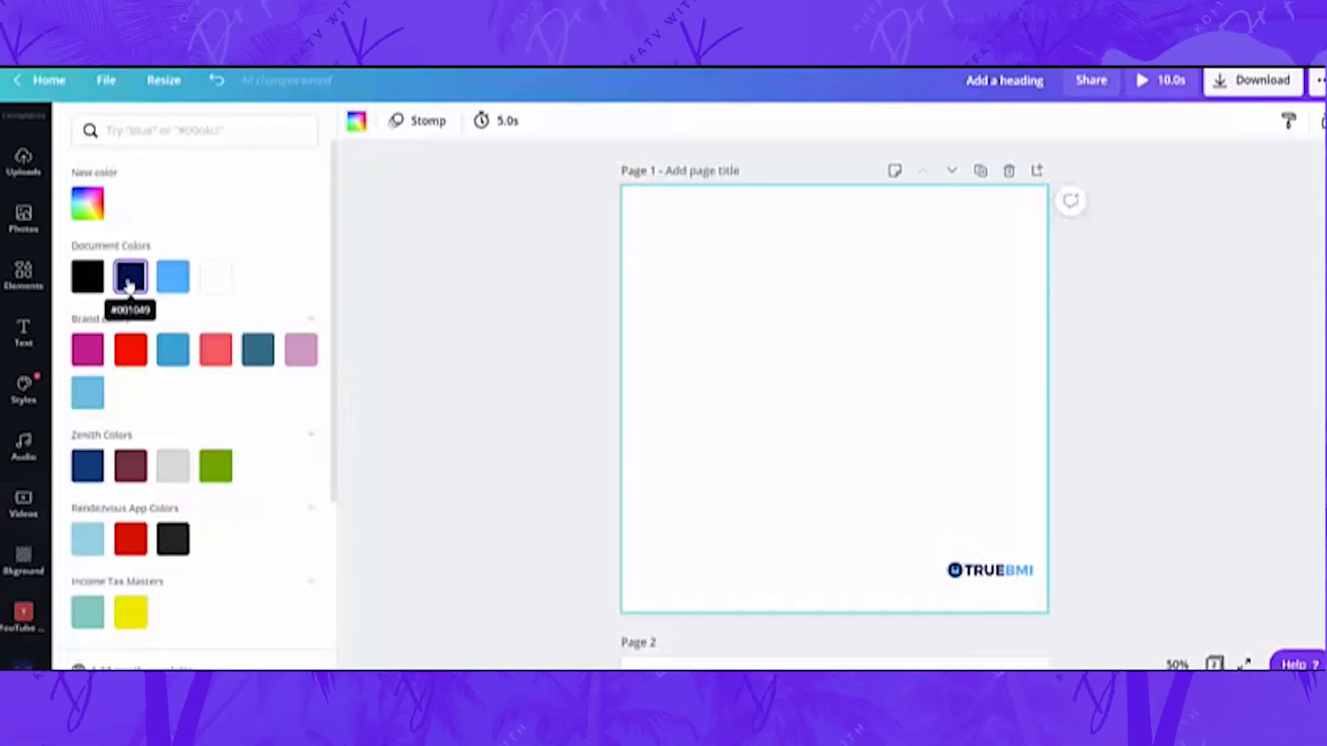
pyautogui.click(129, 280)
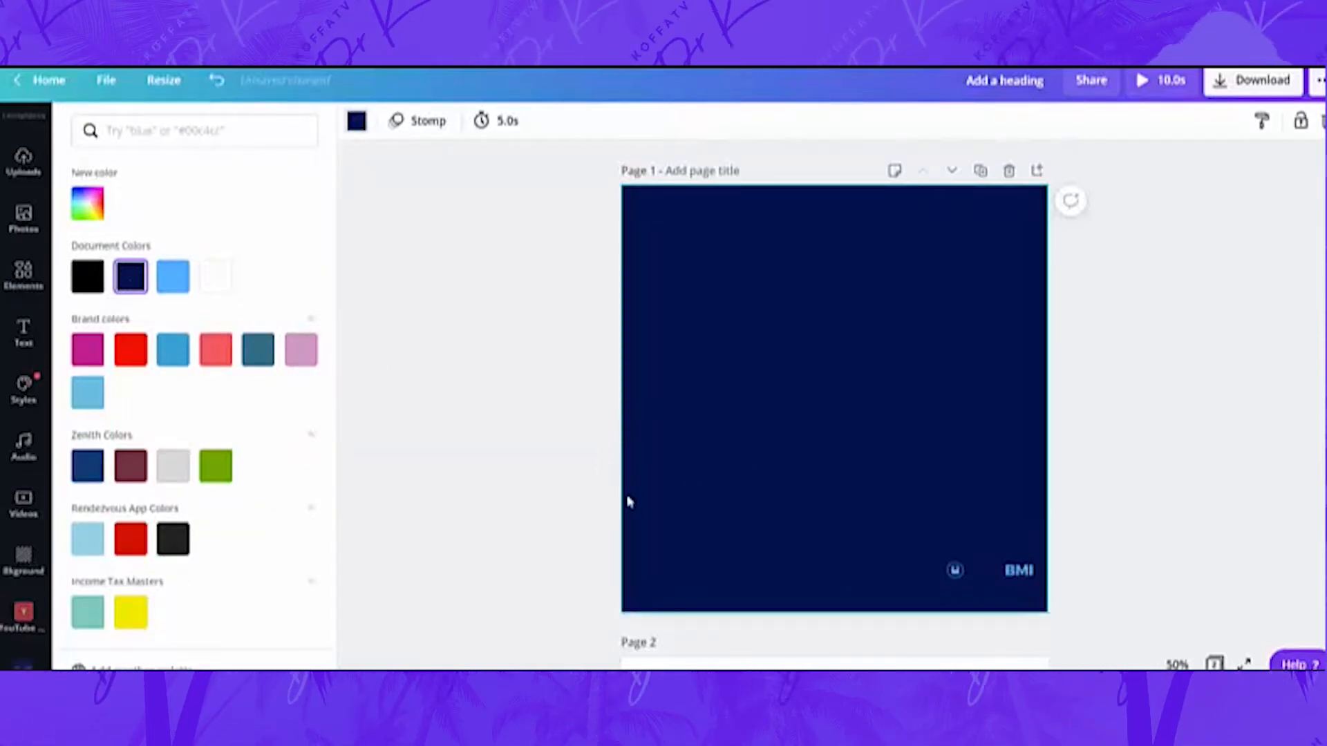
# Step: Search the elements for "triangle" and add a solid white triangle to page 1
pyautogui.click(23, 277)
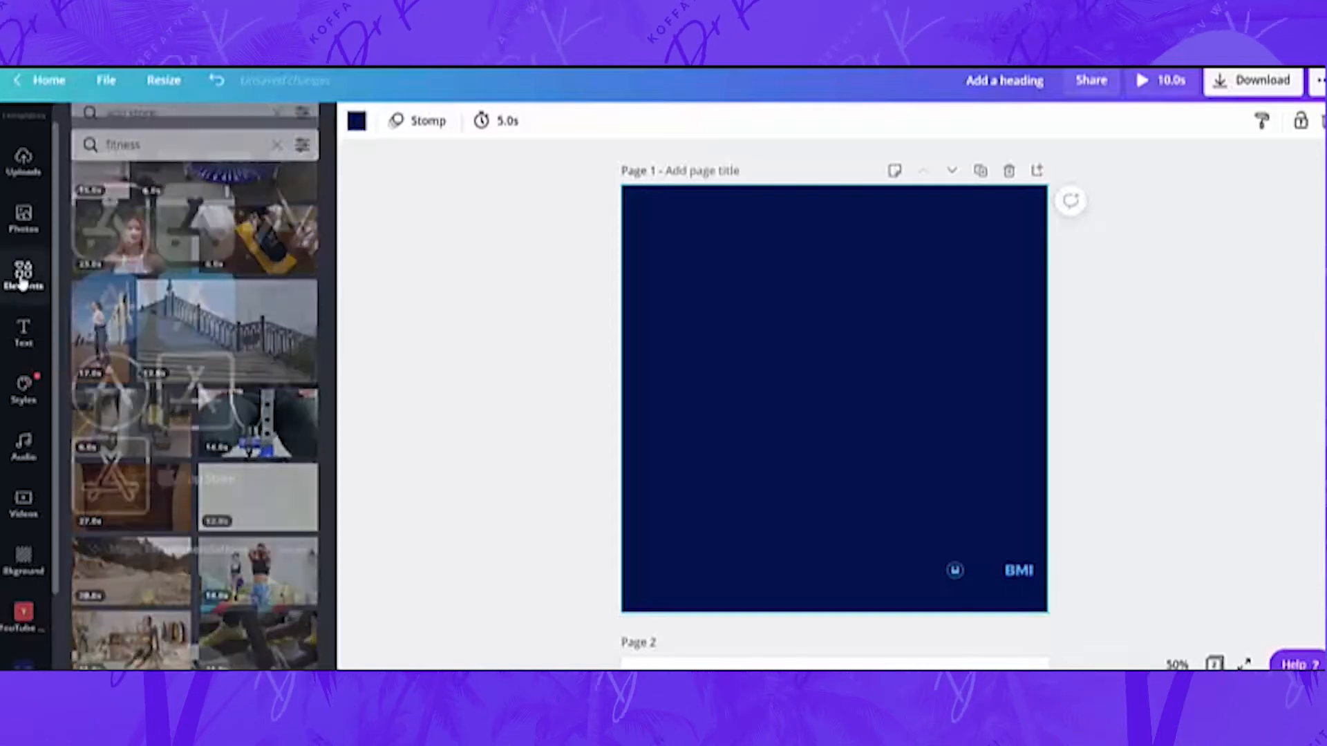
pyautogui.write('app store')
pyautogui.press('Return')
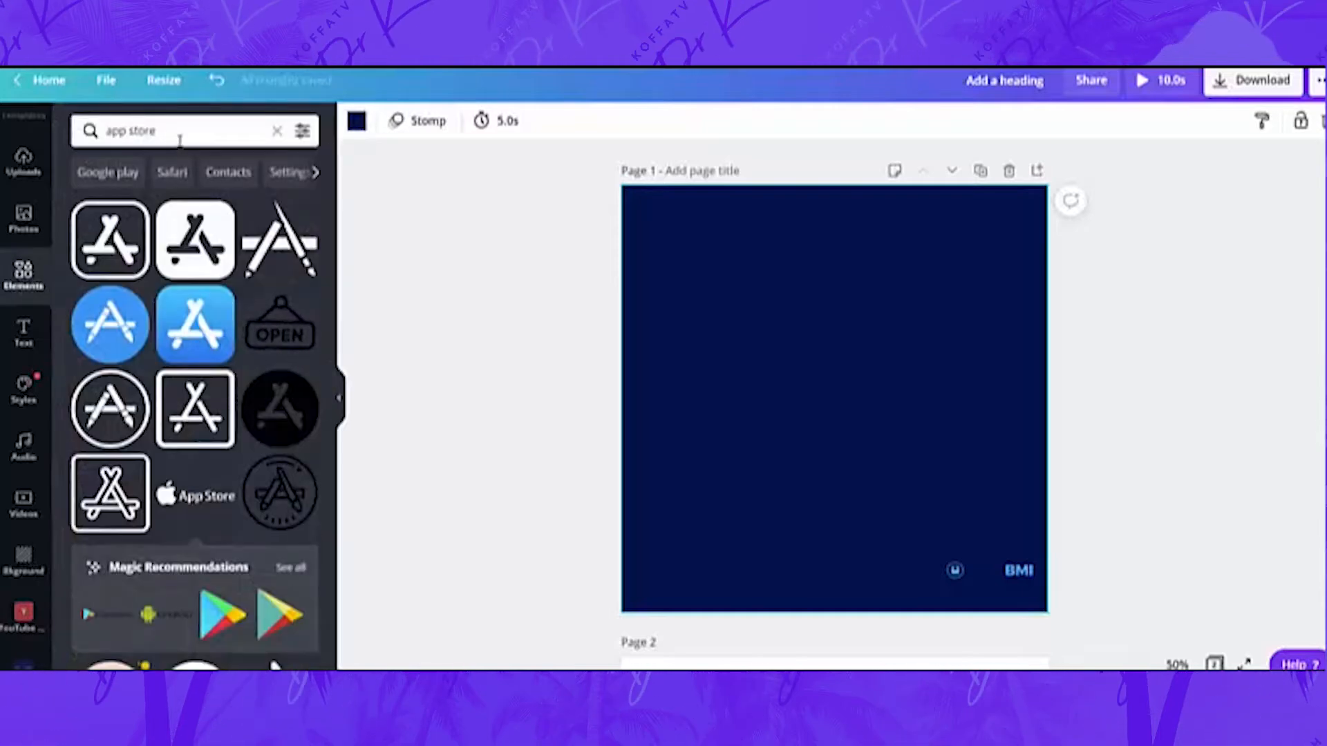
pyautogui.click(180, 135)
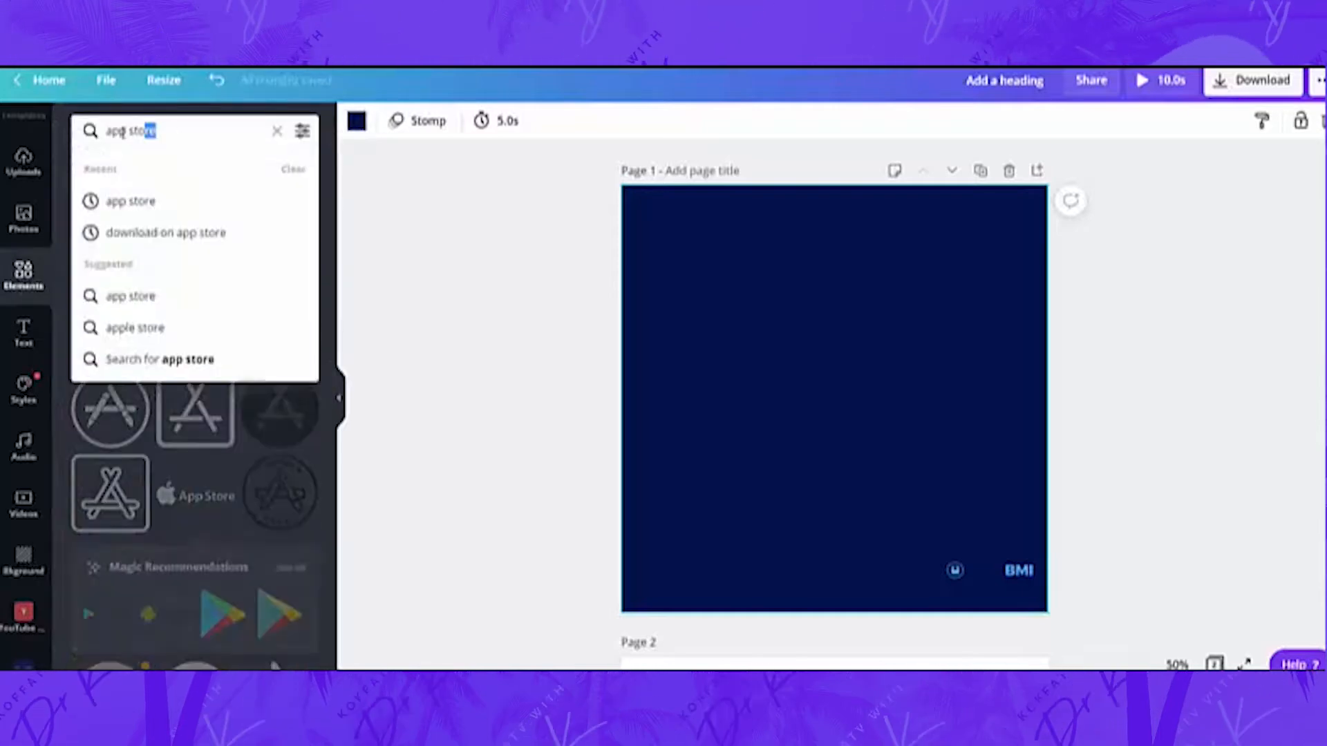
pyautogui.write('tri')
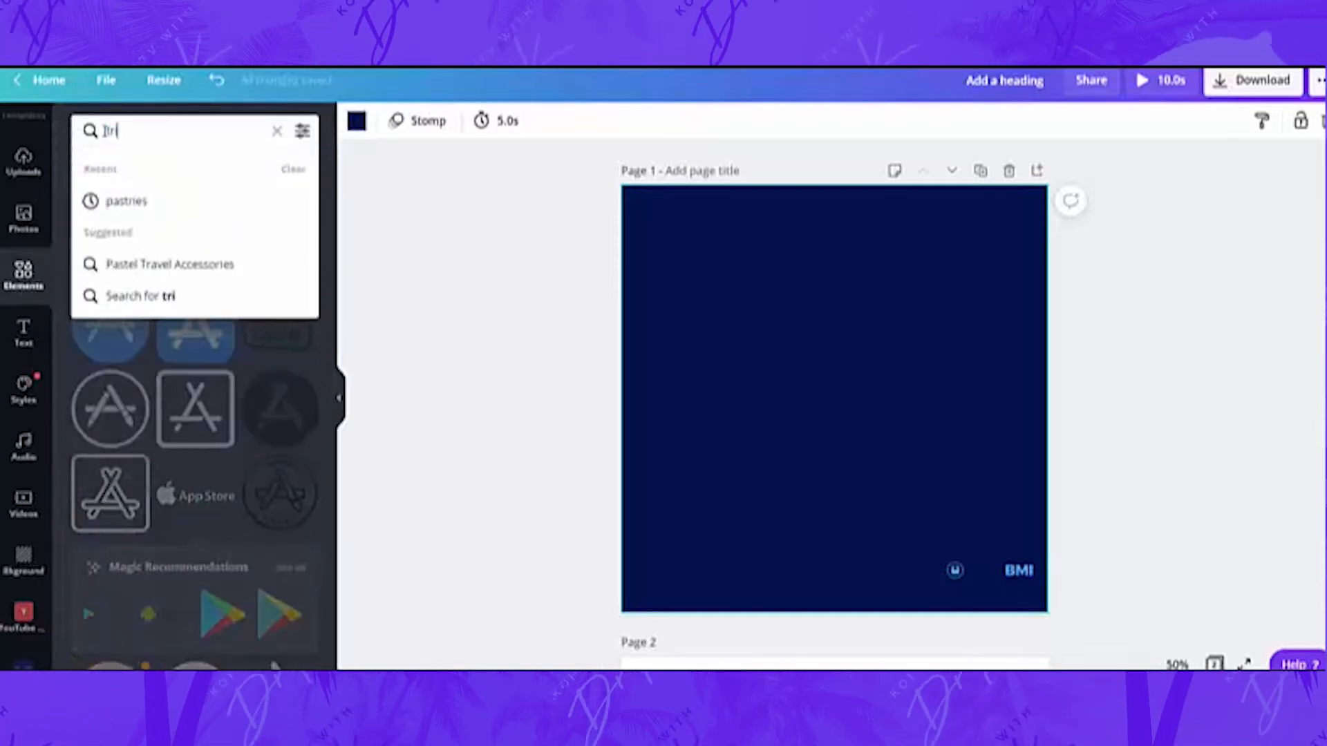
pyautogui.write('an')
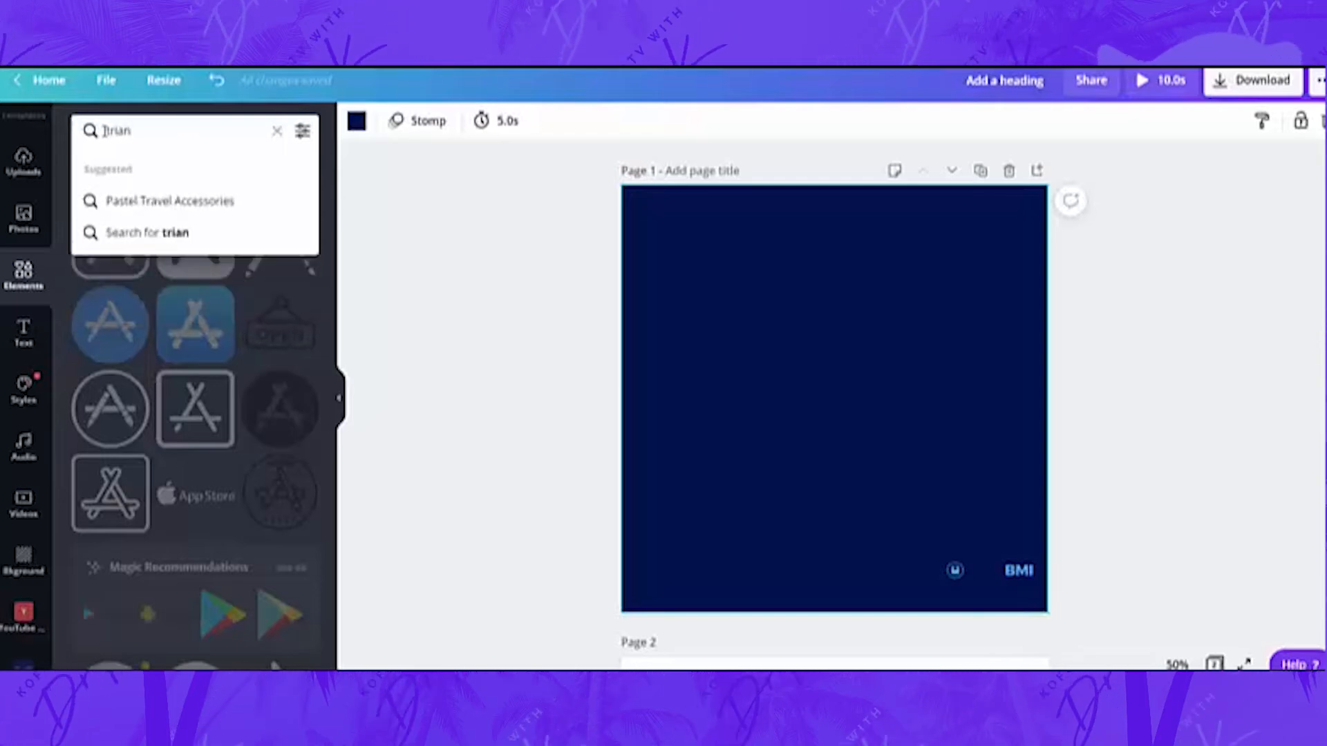
pyautogui.write('gle')
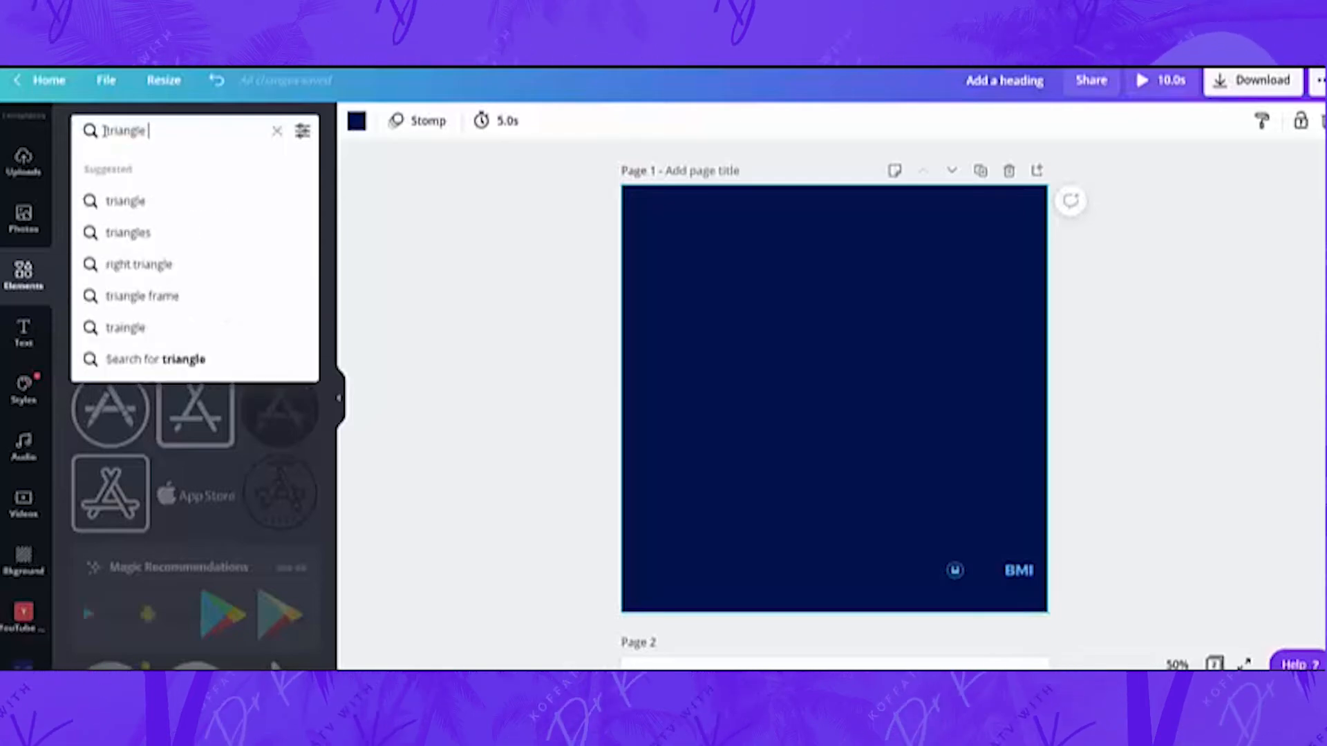
pyautogui.click(148, 210)
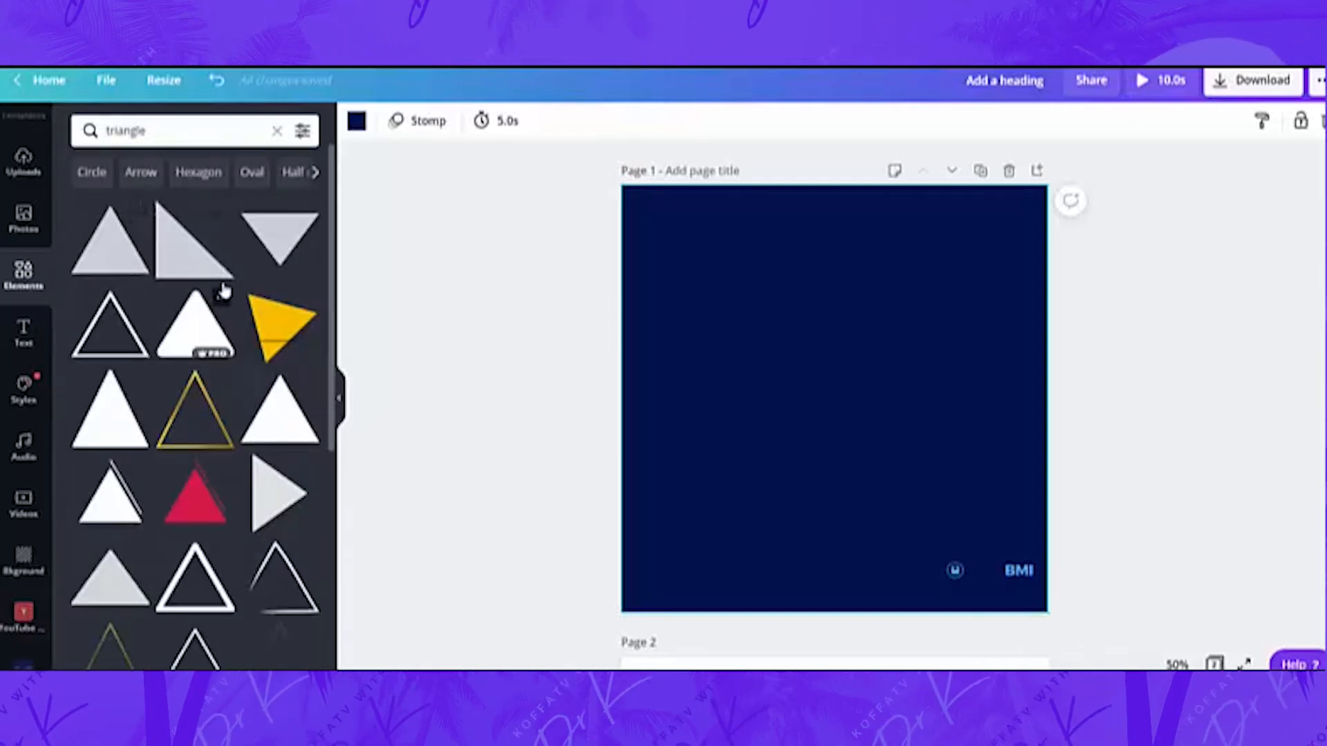
pyautogui.scroll(-3, 197, 397)
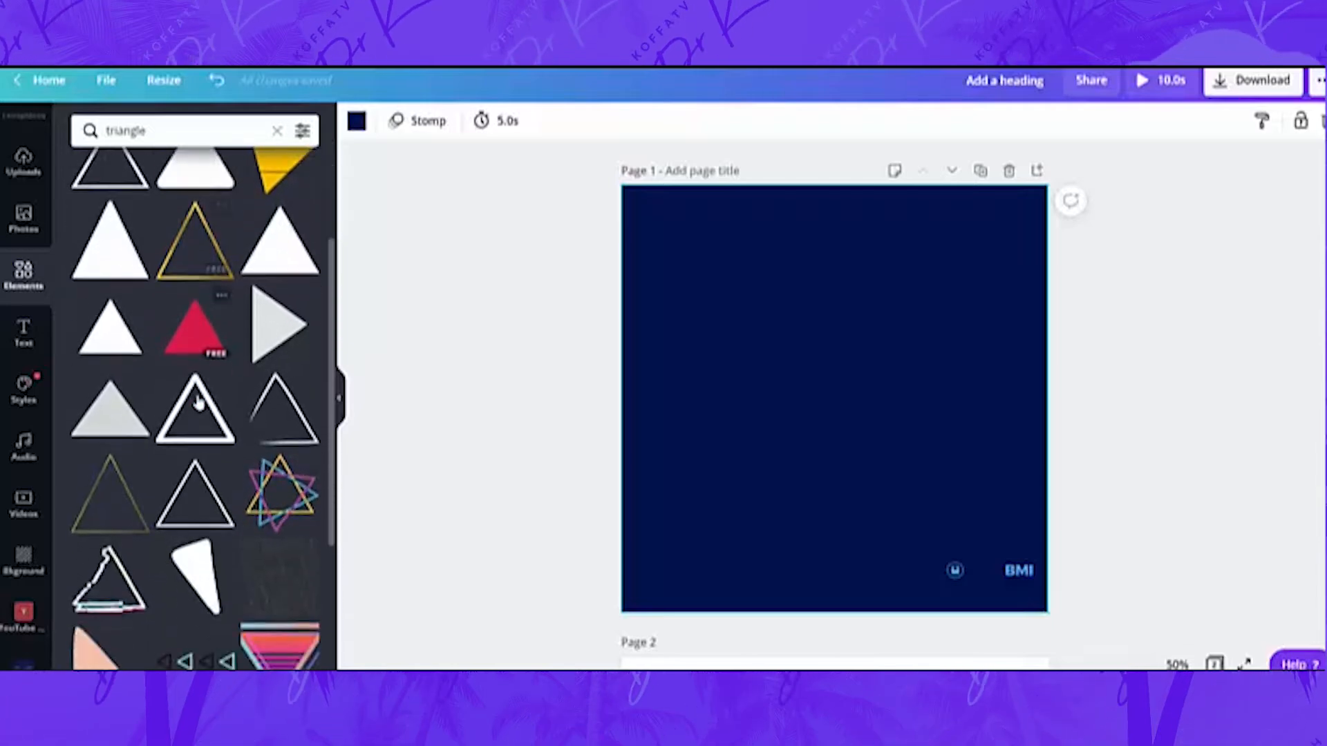
pyautogui.click(280, 259)
# Step: Rotate the white triangle clockwise, enlarge it and place it so it fills the lower-right corner of page 1 with a slanted edge
pyautogui.moveTo(856, 441); pyautogui.dragTo(1006, 569)
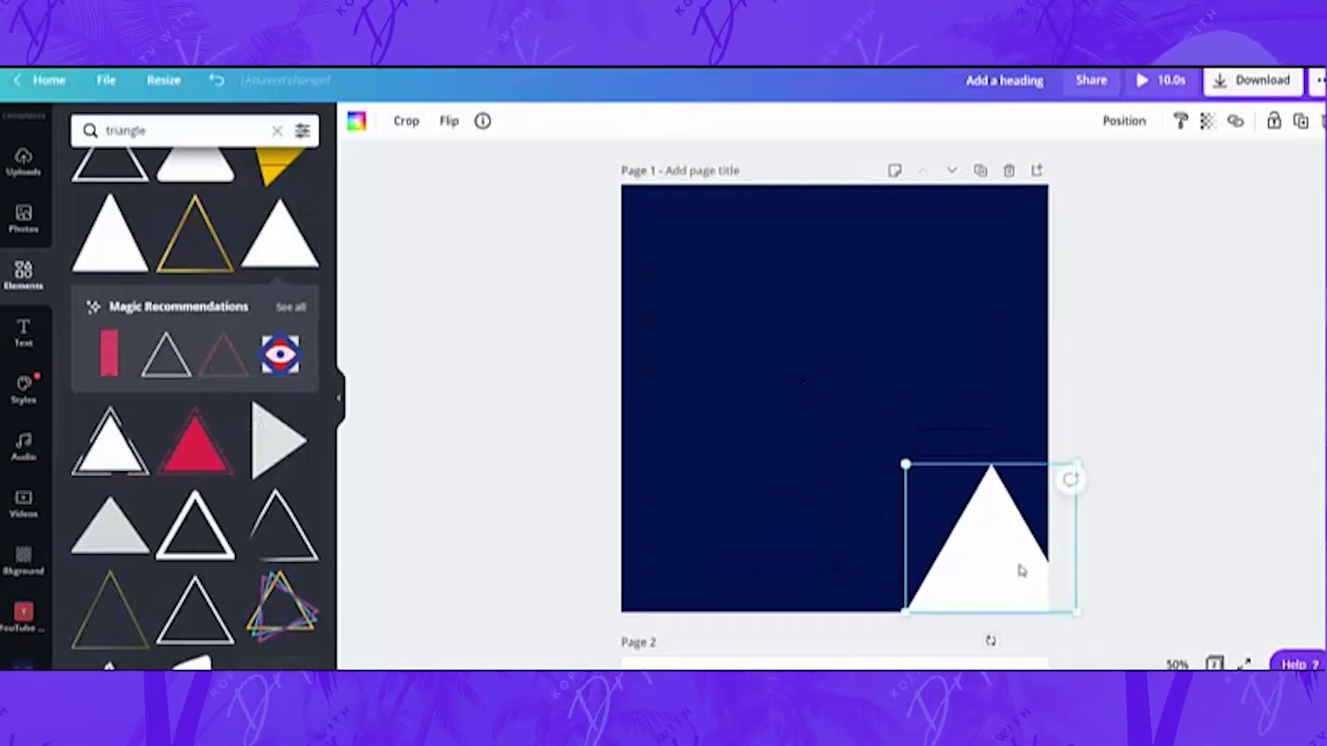
pyautogui.moveTo(981, 566); pyautogui.dragTo(951, 421)
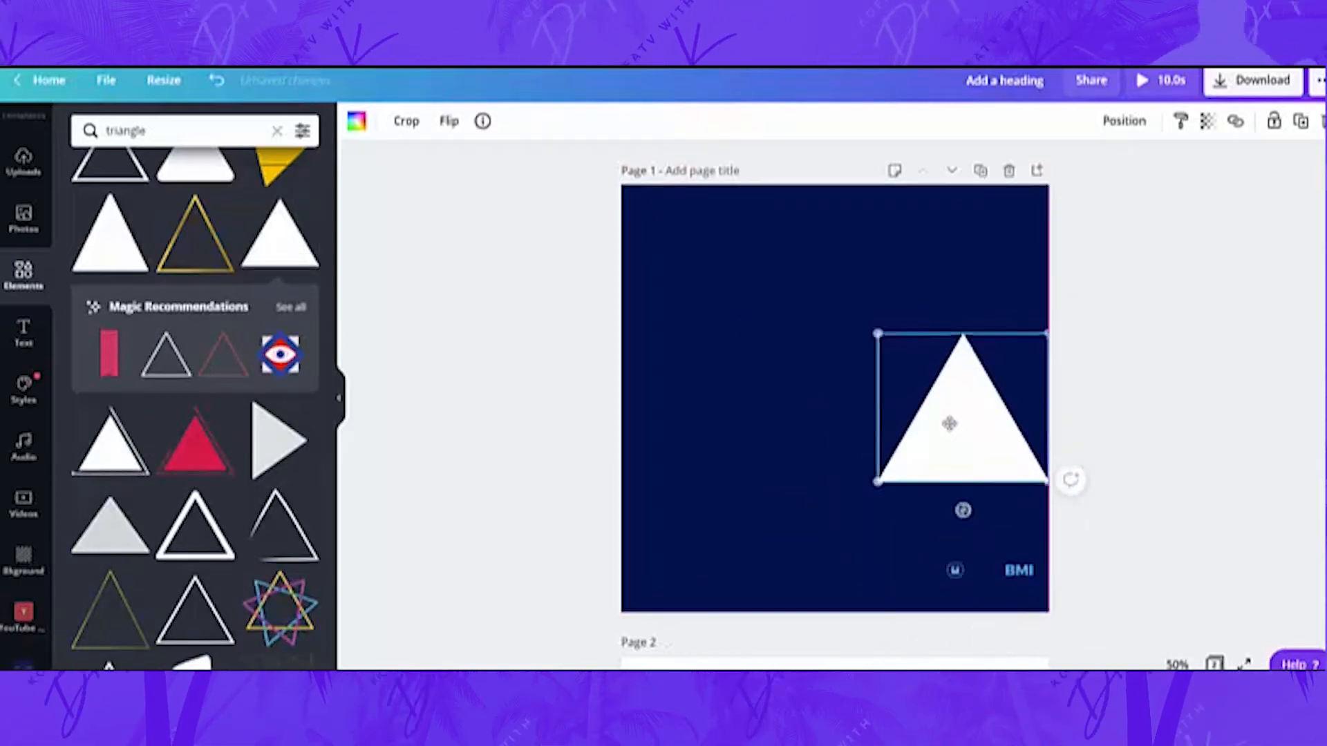
pyautogui.moveTo(963, 500); pyautogui.dragTo(916, 490)
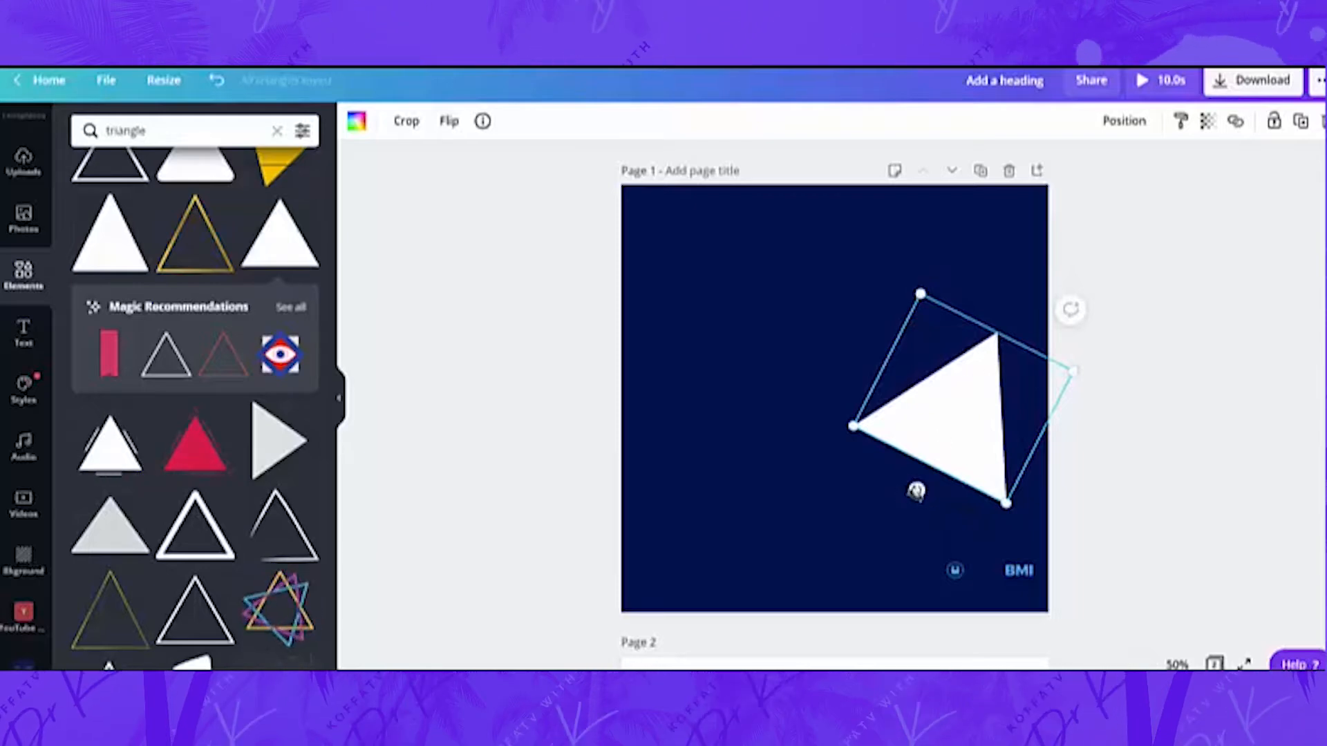
pyautogui.moveTo(915, 489); pyautogui.dragTo(1015, 572)
pyautogui.moveTo(904, 590); pyautogui.dragTo(968, 597)
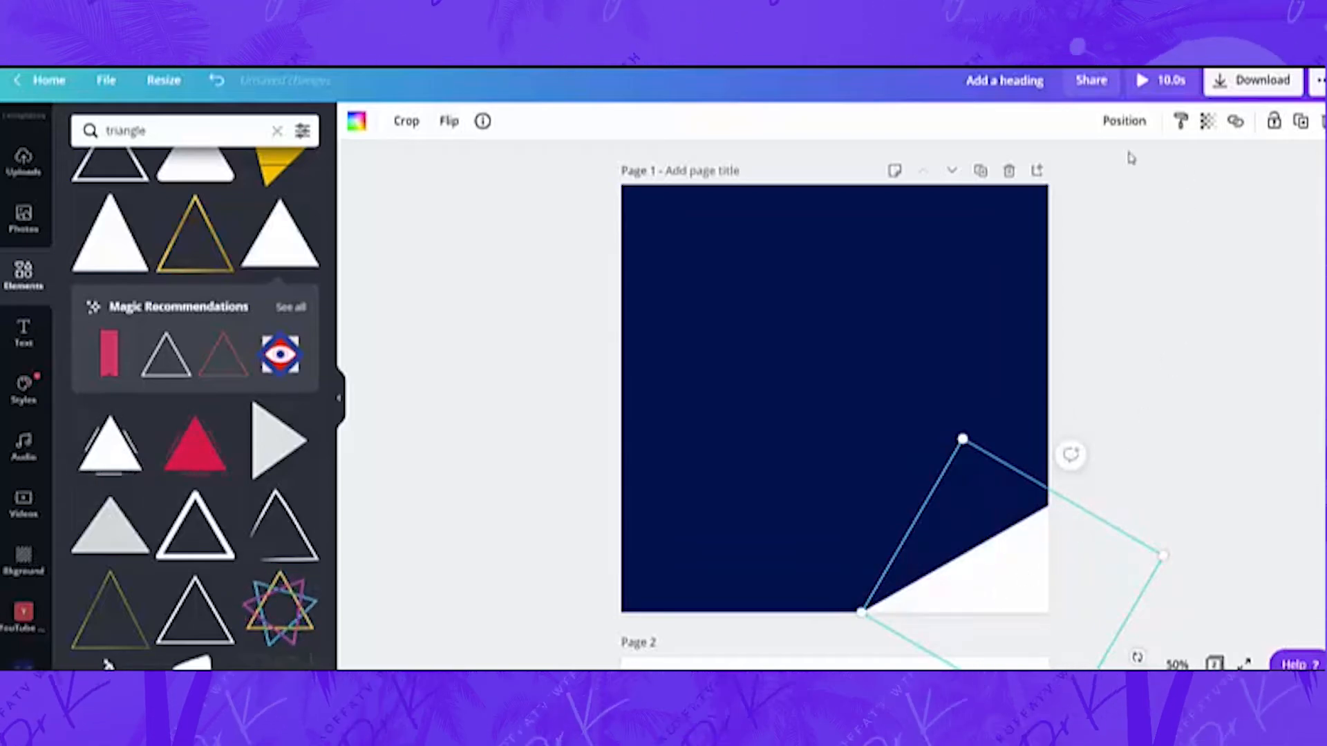
# Step: Send the white triangle behind the TRUEBMI logo and shift the logo slightly further into the page's white corner
pyautogui.click(1125, 122)
pyautogui.click(1070, 170)
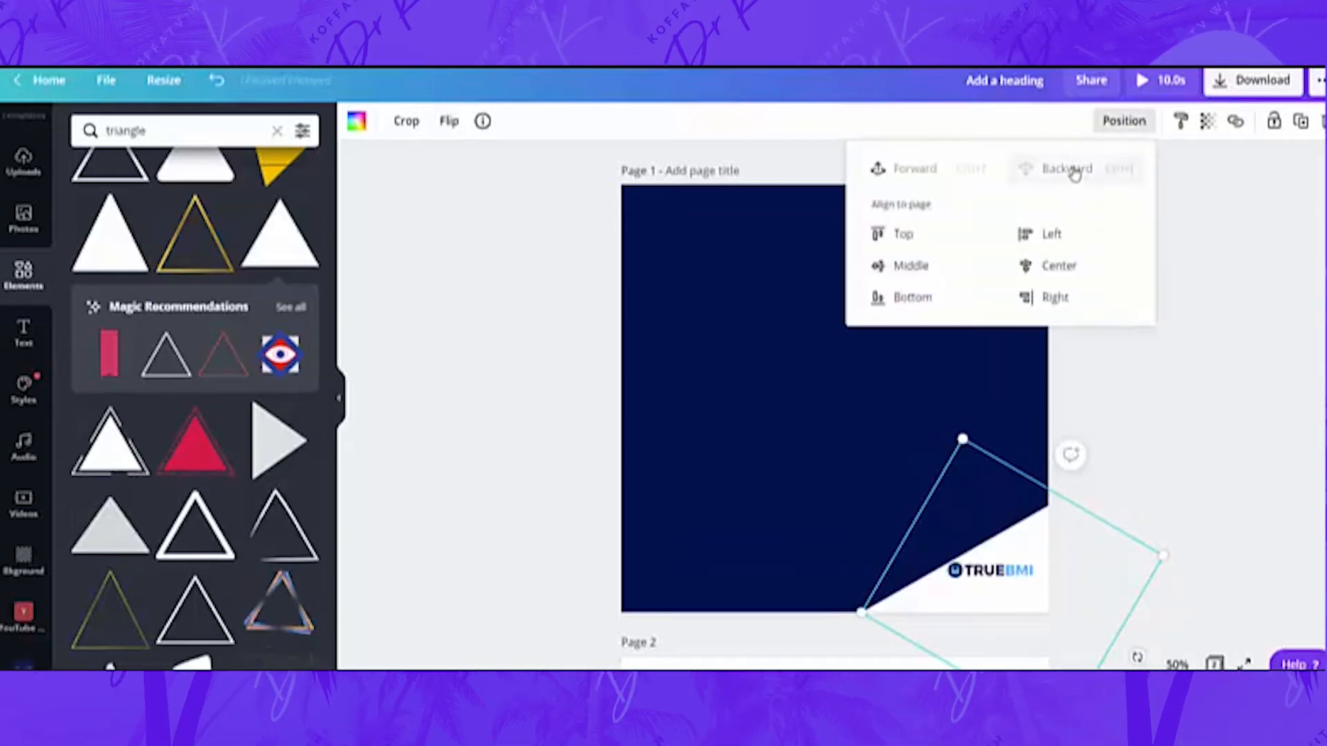
pyautogui.click(1180, 487)
pyautogui.moveTo(1004, 568)
pyautogui.mouseDown()
pyautogui.moveTo(997, 577)
pyautogui.moveTo(1019, 556)
pyautogui.mouseUp()
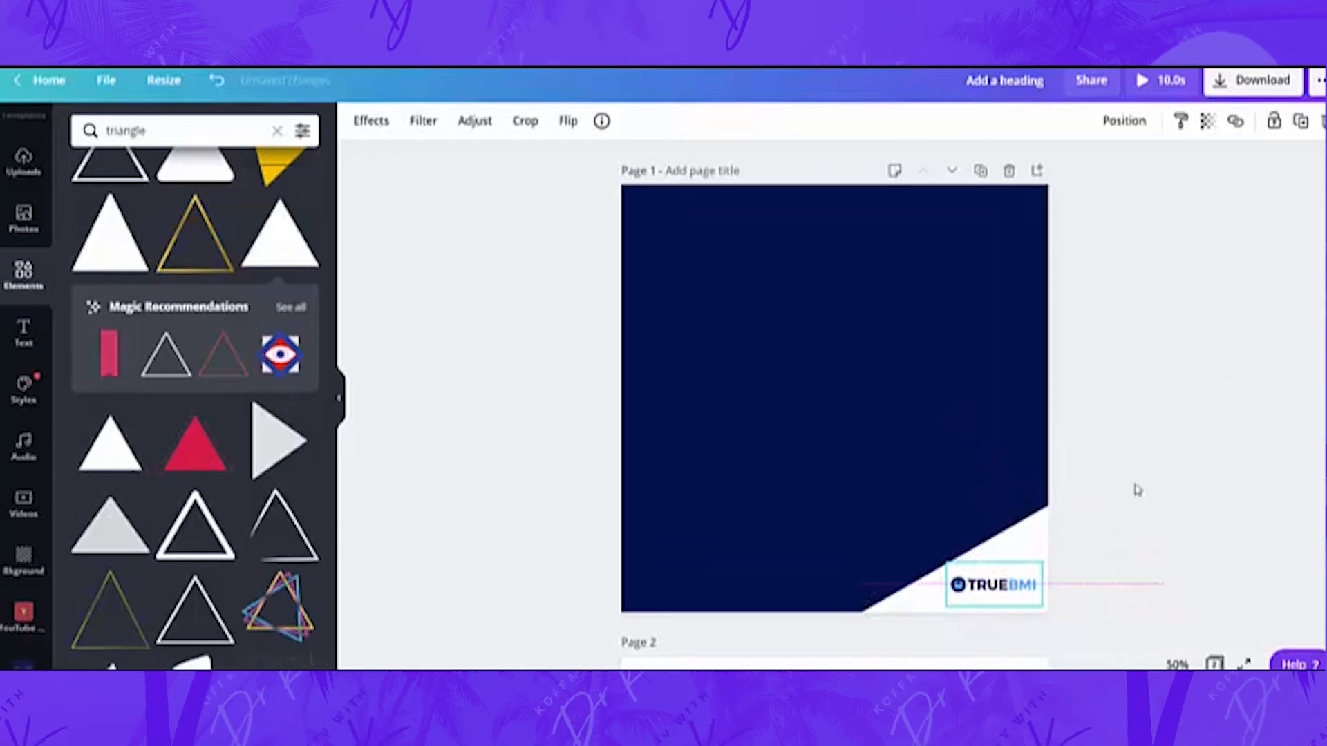
pyautogui.click(1248, 375)
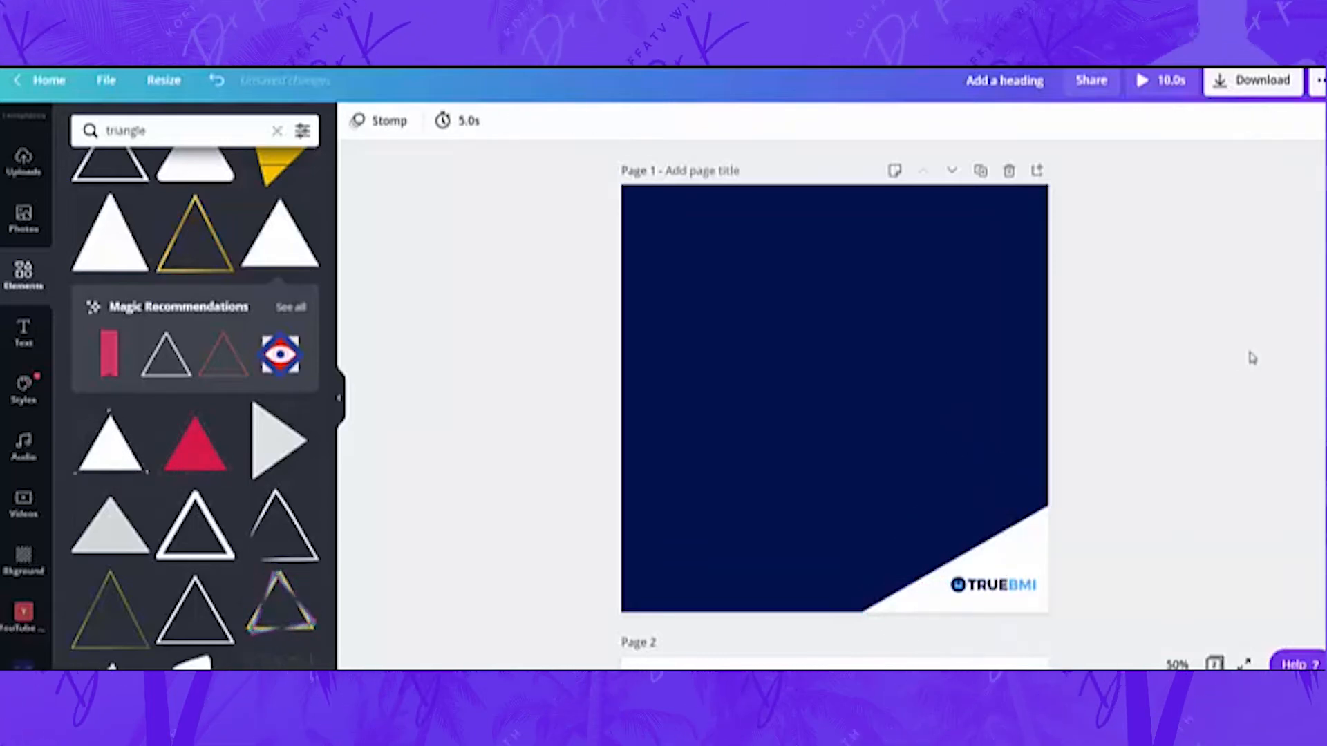
# Step: Browse the fitness videos for the clip of the woman in headphones and a pink hoodie and set it as page 1's background
pyautogui.click(24, 503)
pyautogui.scroll(-5, 216, 297)
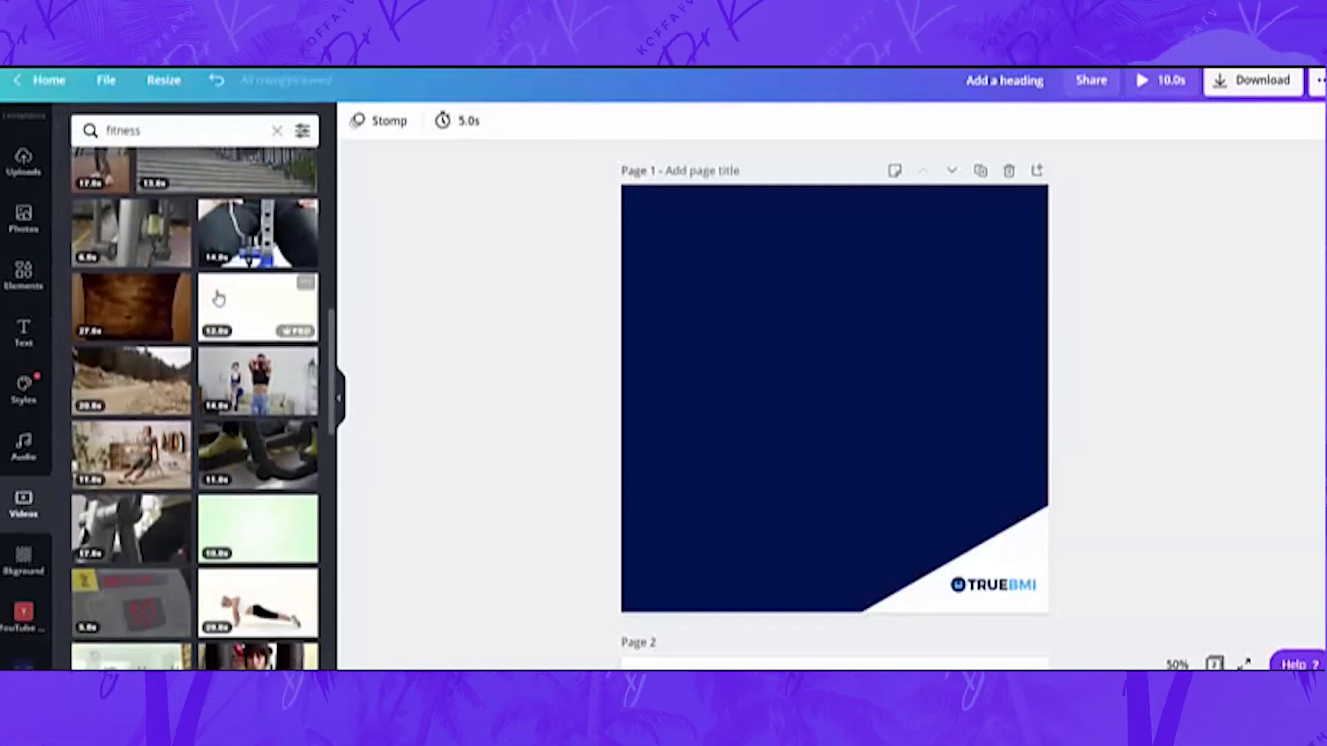
pyautogui.scroll(-3, 218, 307)
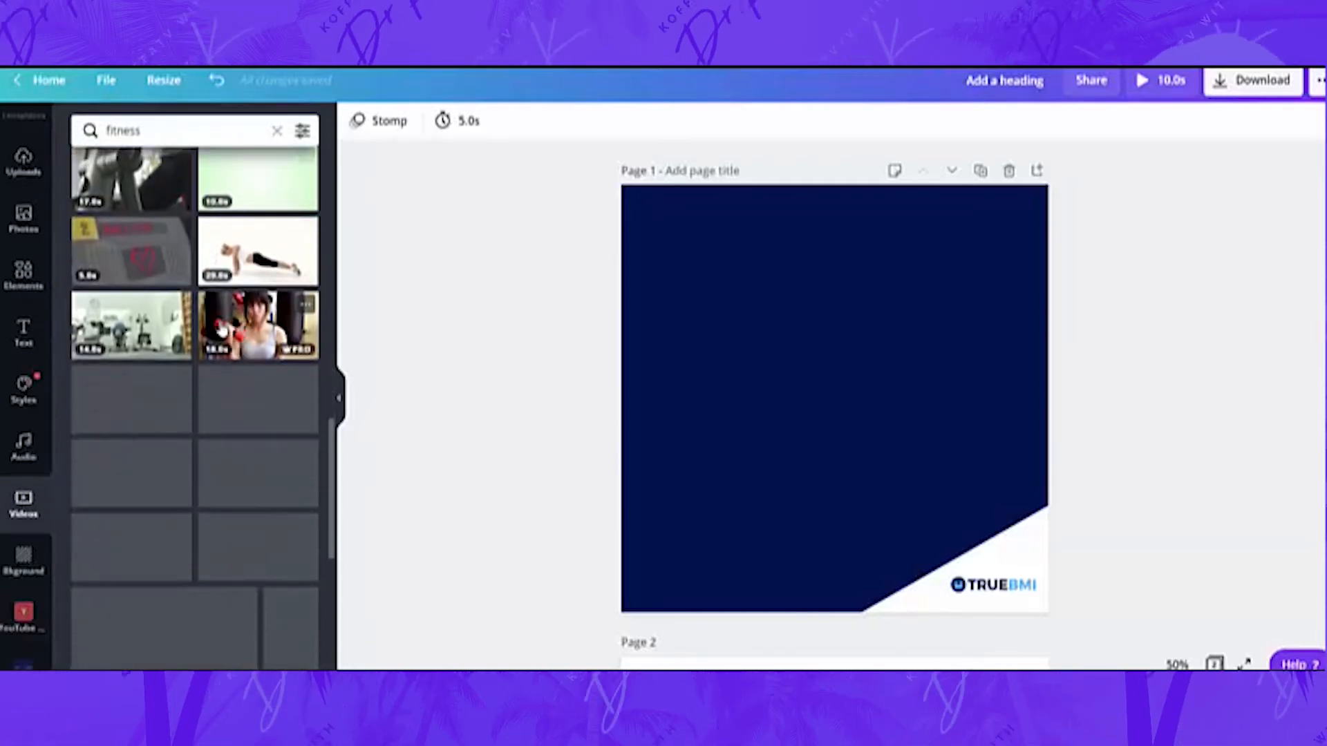
pyautogui.scroll(-4, 220, 332)
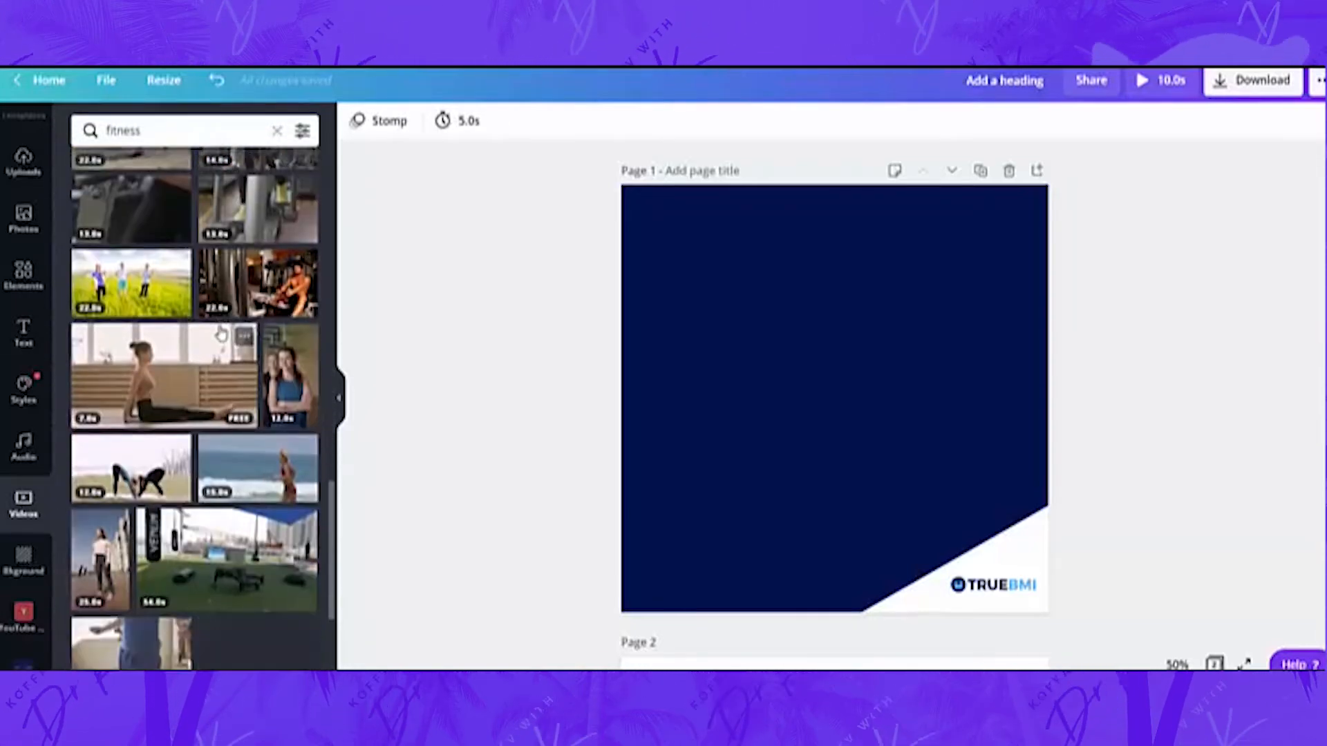
pyautogui.scroll(-1, 219, 334)
pyautogui.scroll(-3, 221, 334)
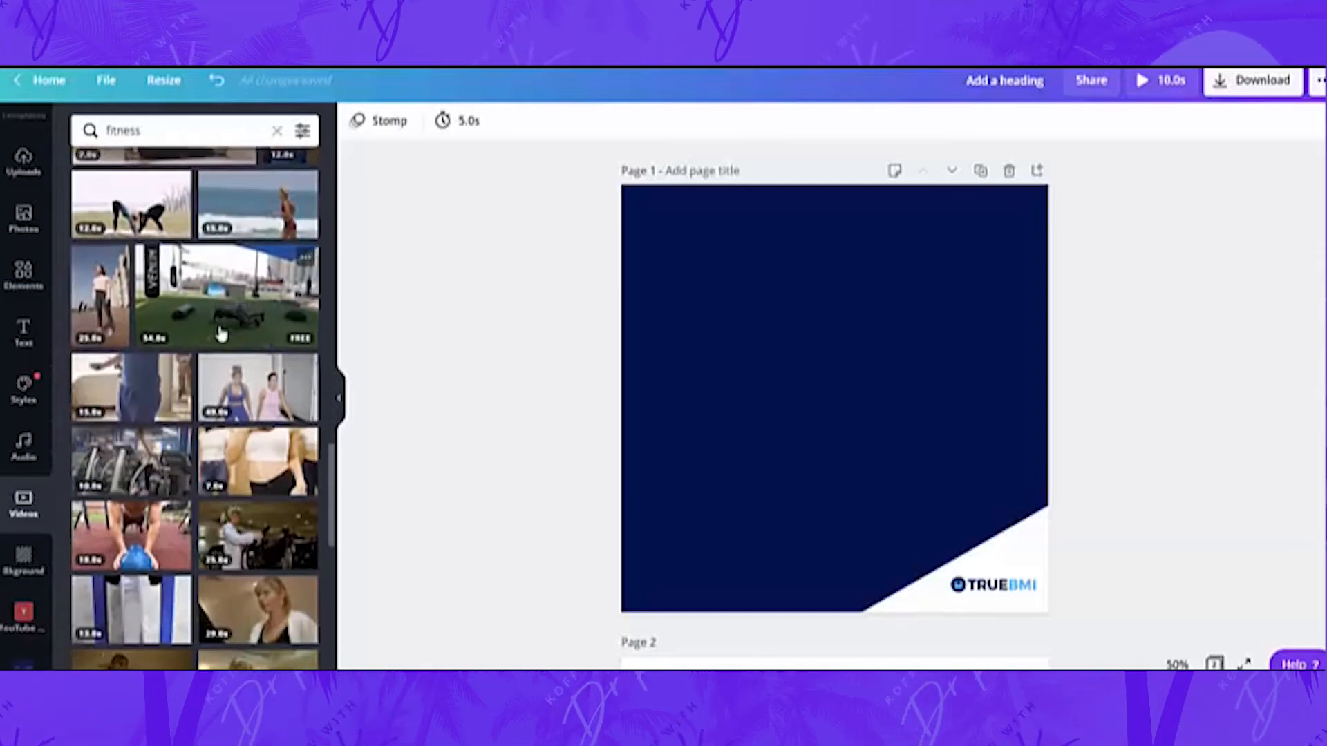
pyautogui.scroll(-1, 221, 334)
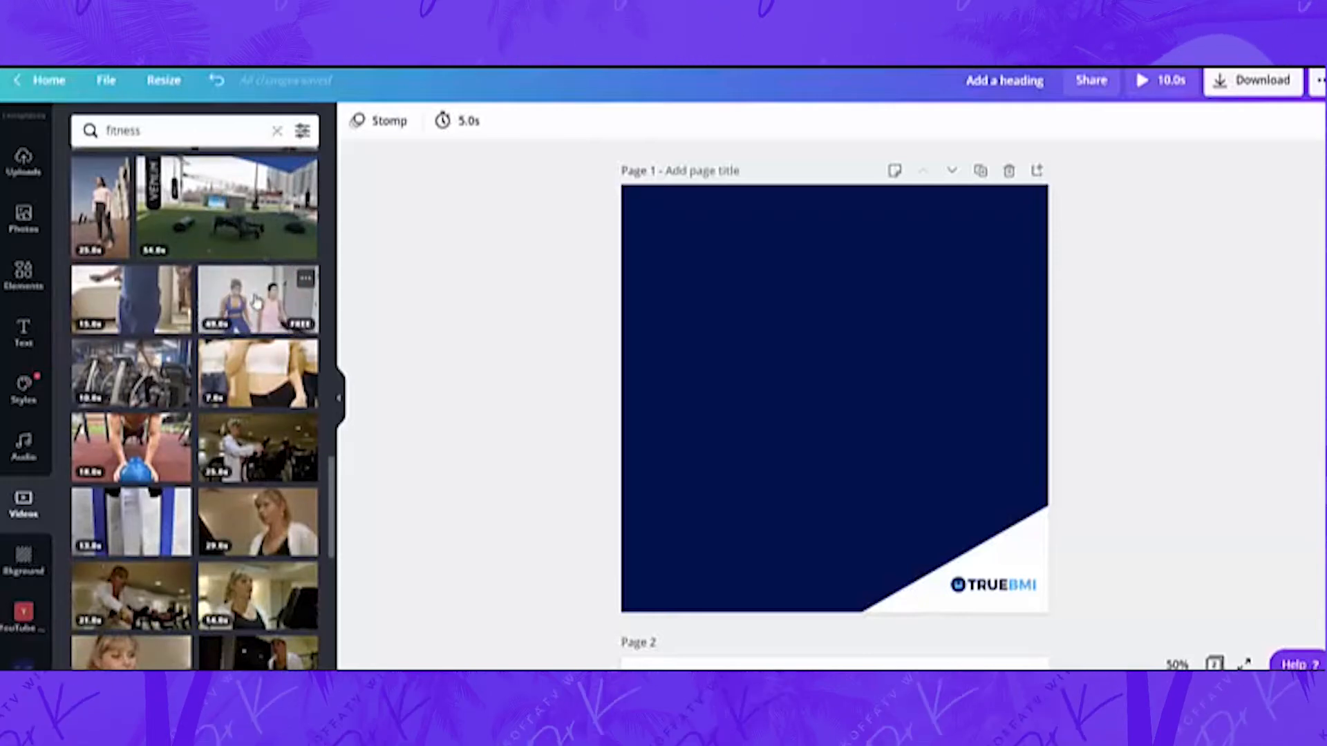
pyautogui.scroll(-5, 256, 301)
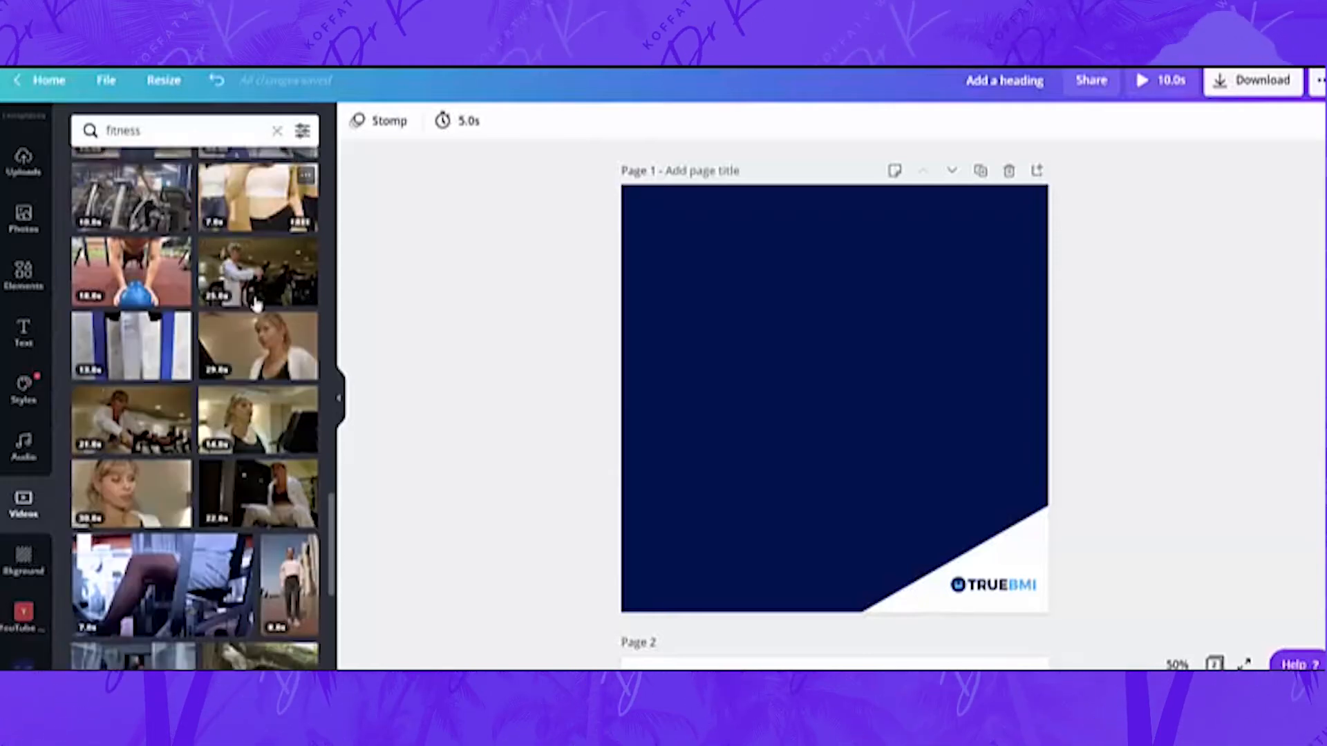
pyautogui.scroll(-10, 207, 246)
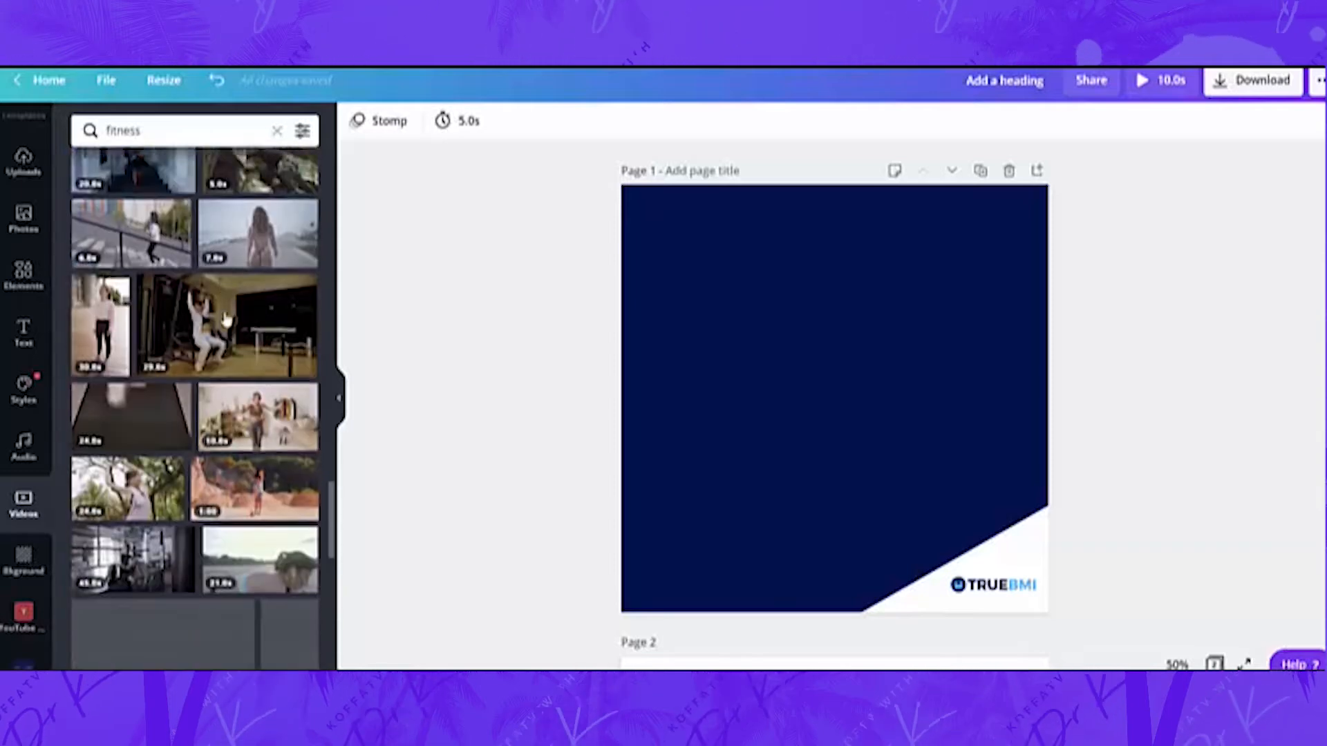
pyautogui.scroll(-3, 253, 422)
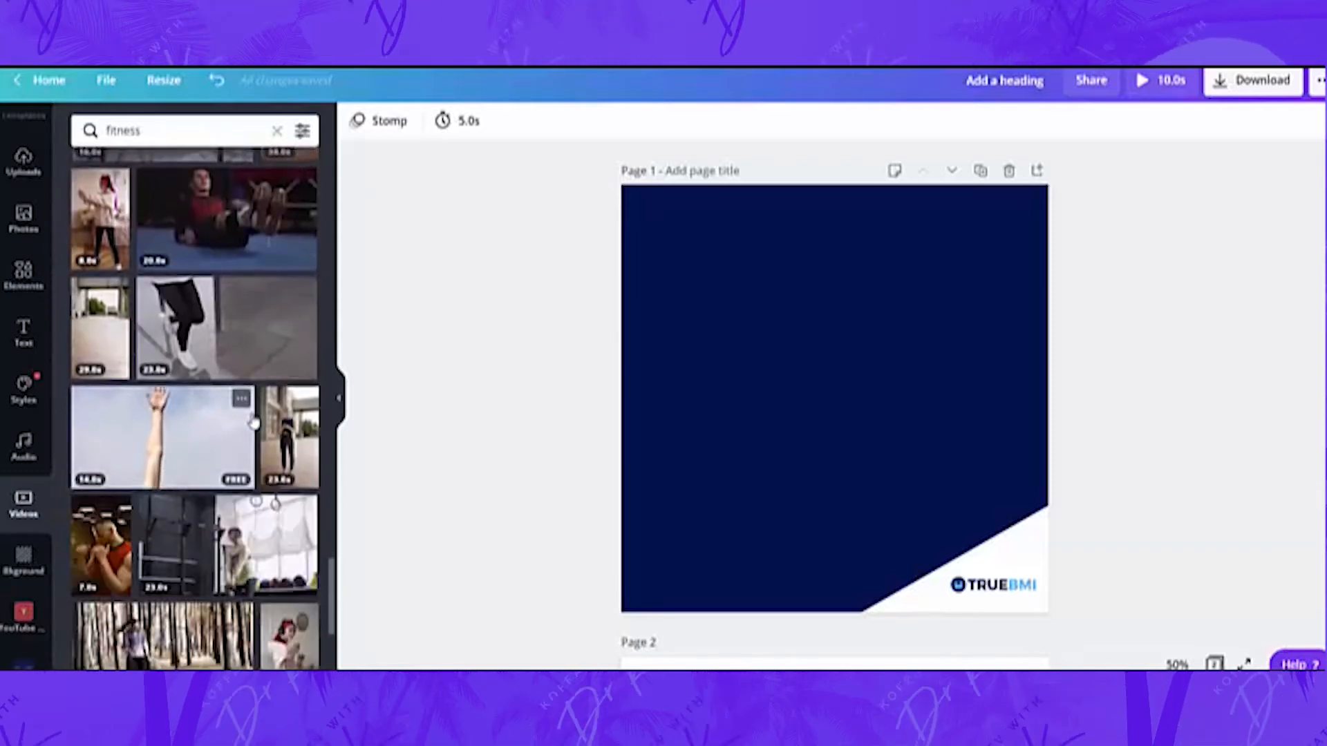
pyautogui.scroll(-1, 255, 421)
pyautogui.scroll(-5, 255, 422)
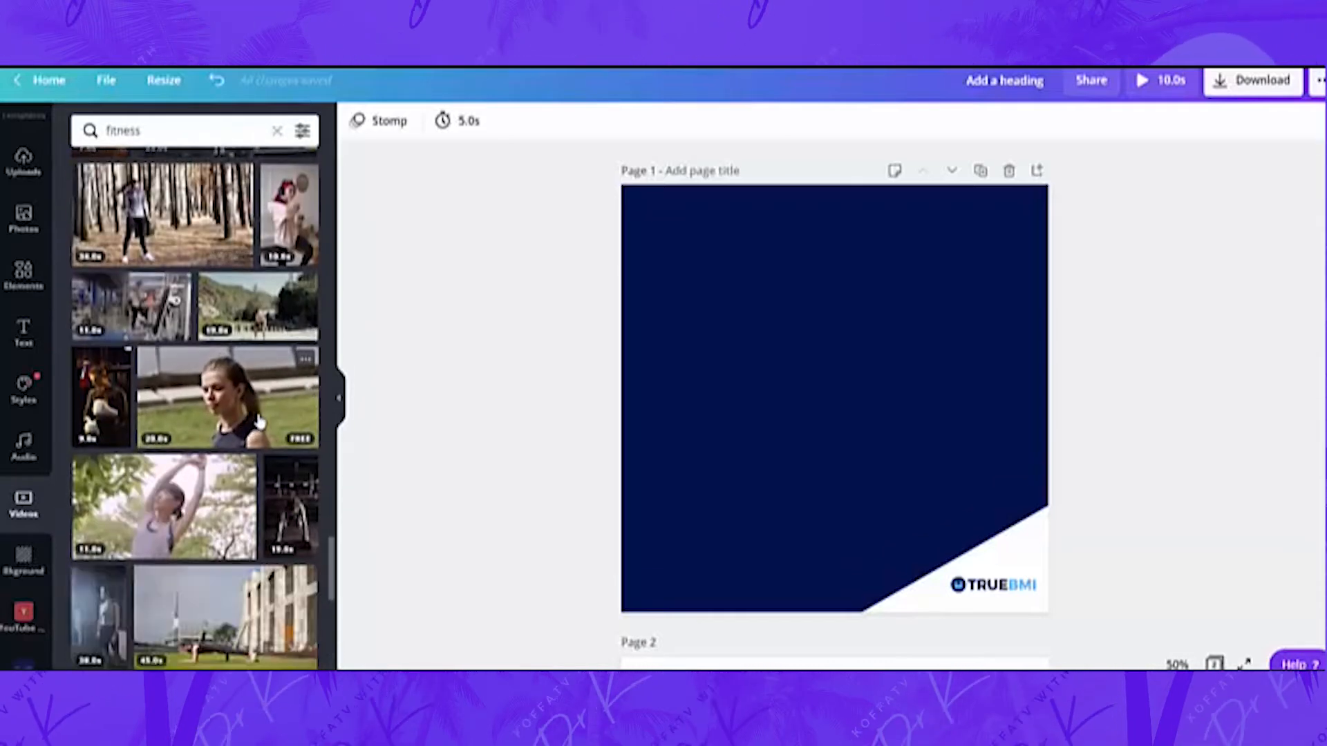
pyautogui.scroll(-8, 254, 422)
pyautogui.scroll(-2, 269, 415)
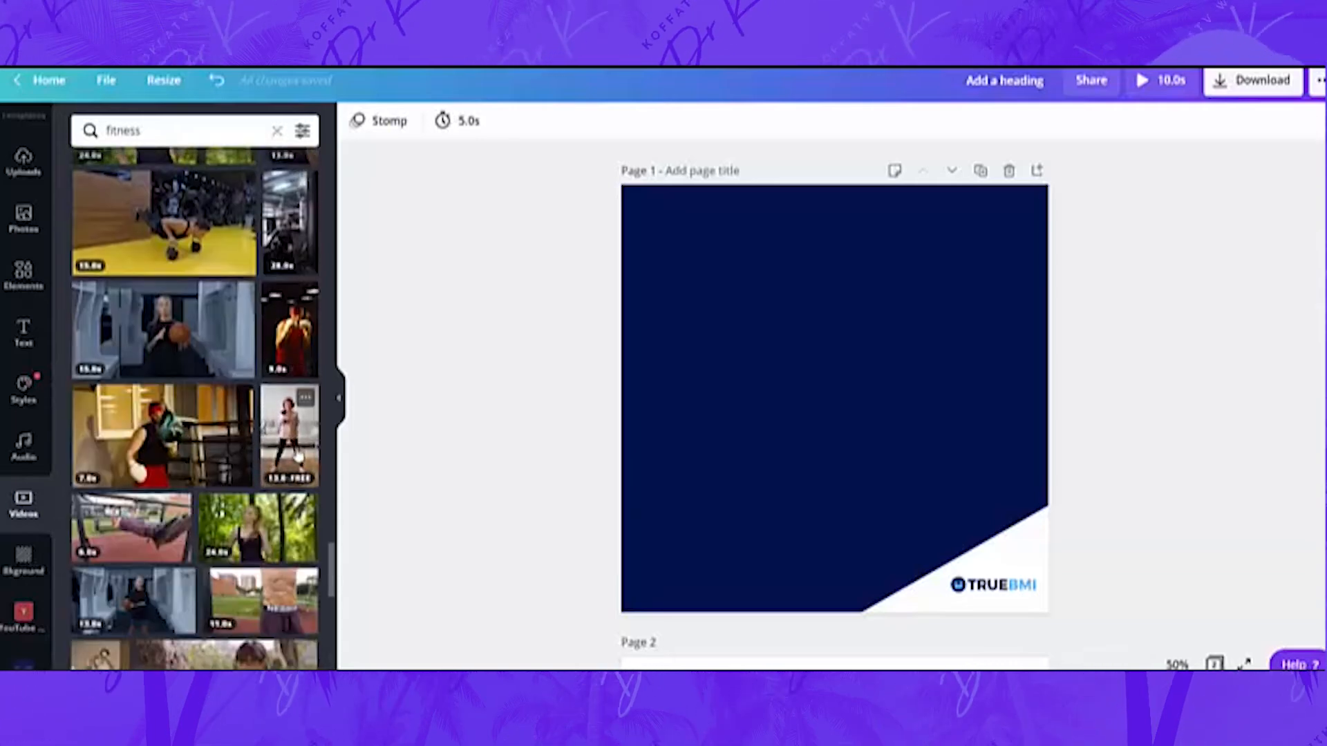
pyautogui.moveTo(290, 436); pyautogui.dragTo(641, 446)
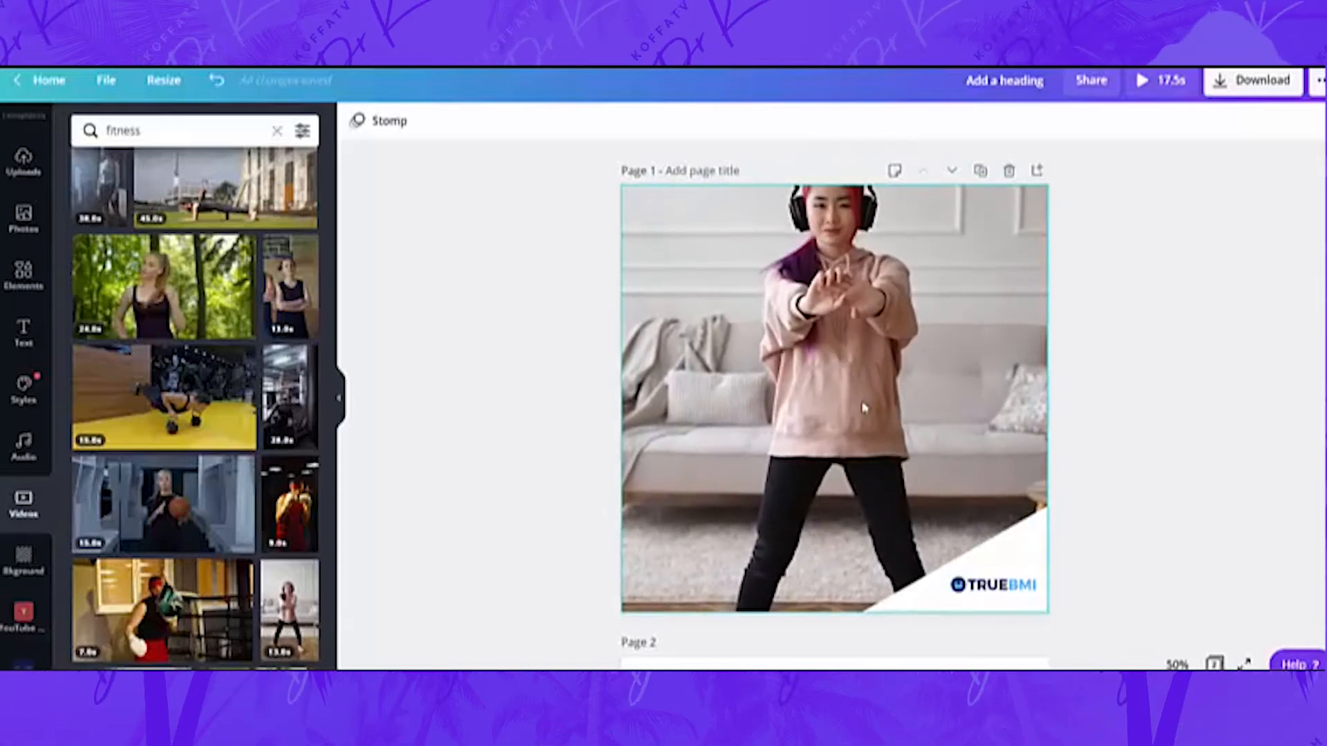
# Step: Reposition the background video within page 1's crop so the exercising woman sits lower in the frame
pyautogui.click(848, 396)
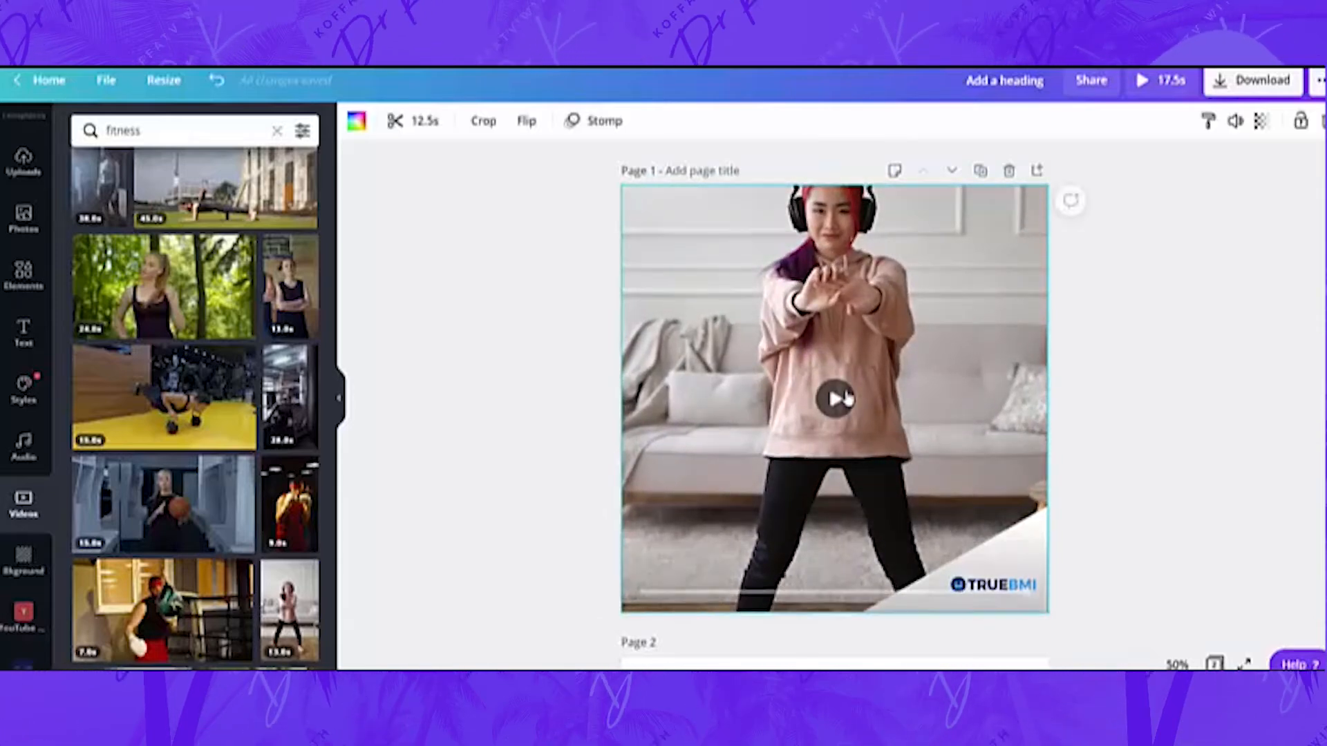
pyautogui.doubleClick(918, 357)
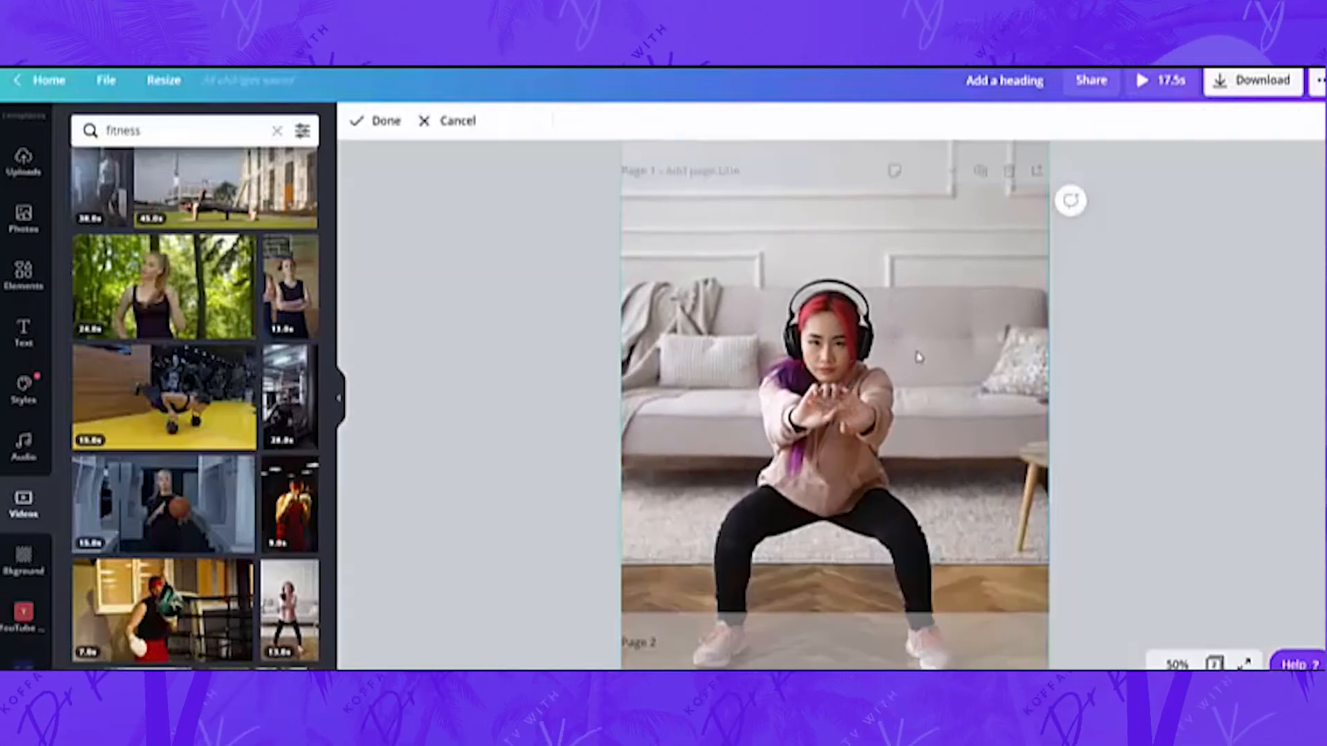
pyautogui.moveTo(903, 319); pyautogui.dragTo(914, 403)
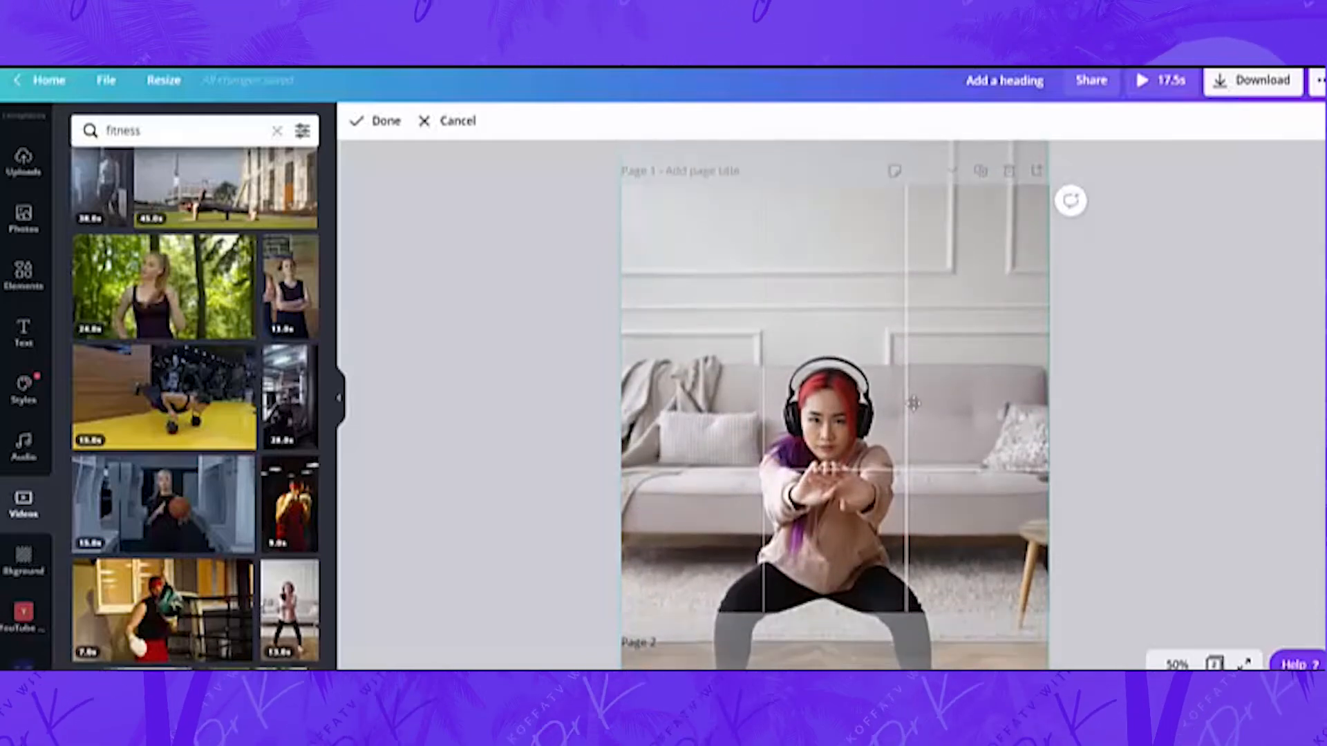
pyautogui.click(479, 350)
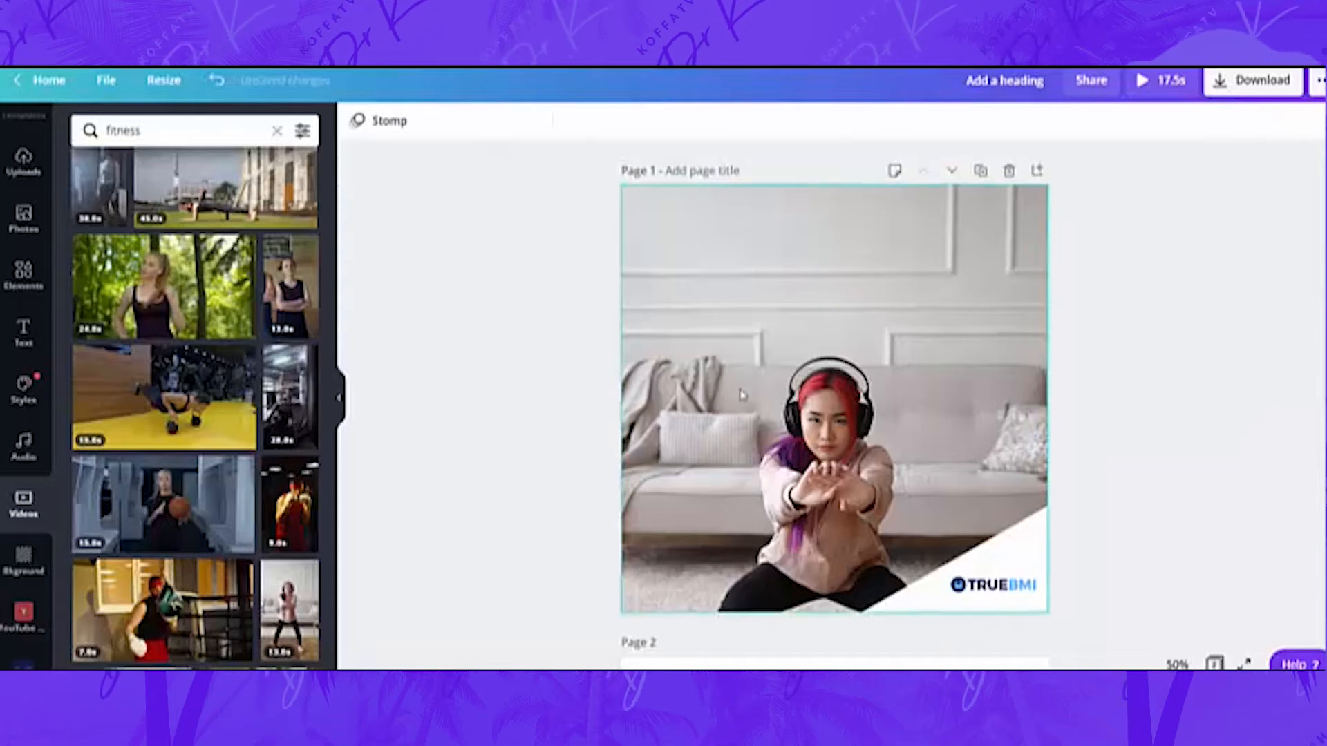
# Step: Play the background video on page 1 to check its framing
pyautogui.click(836, 395)
pyautogui.click(832, 395)
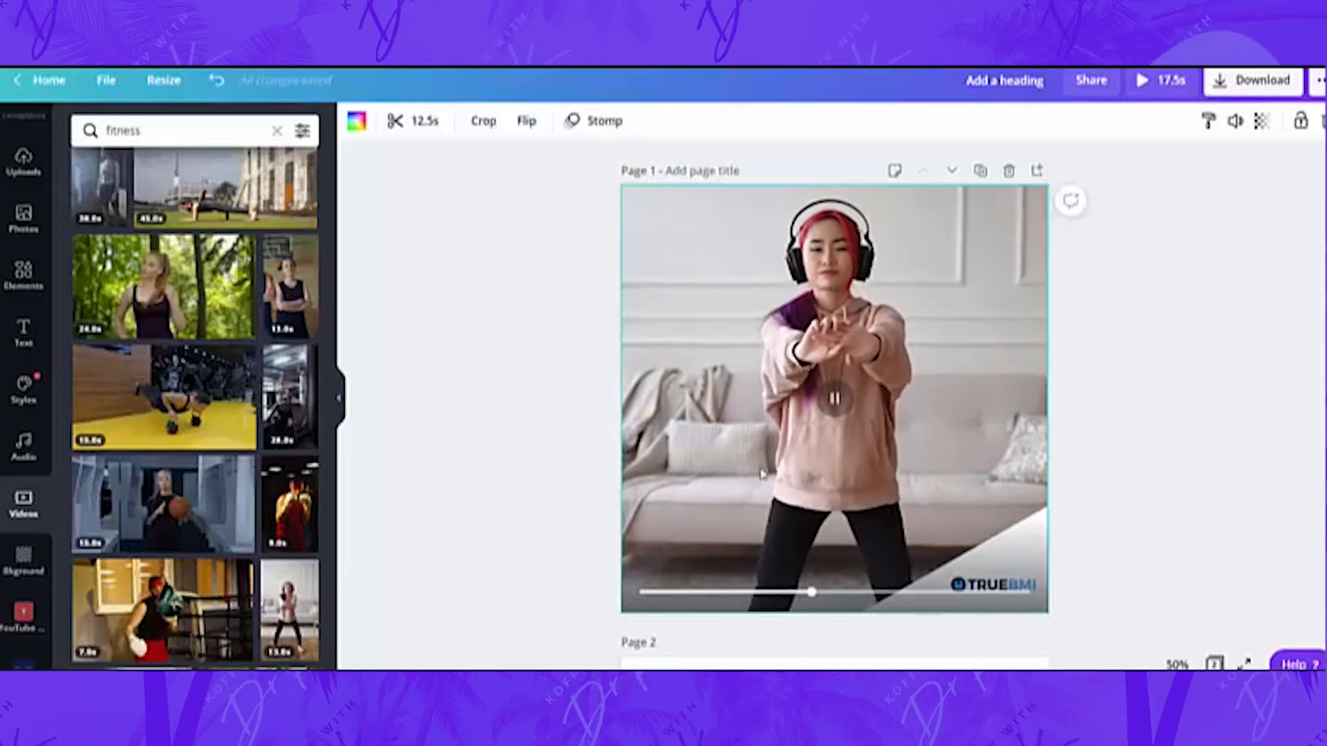
pyautogui.click(557, 462)
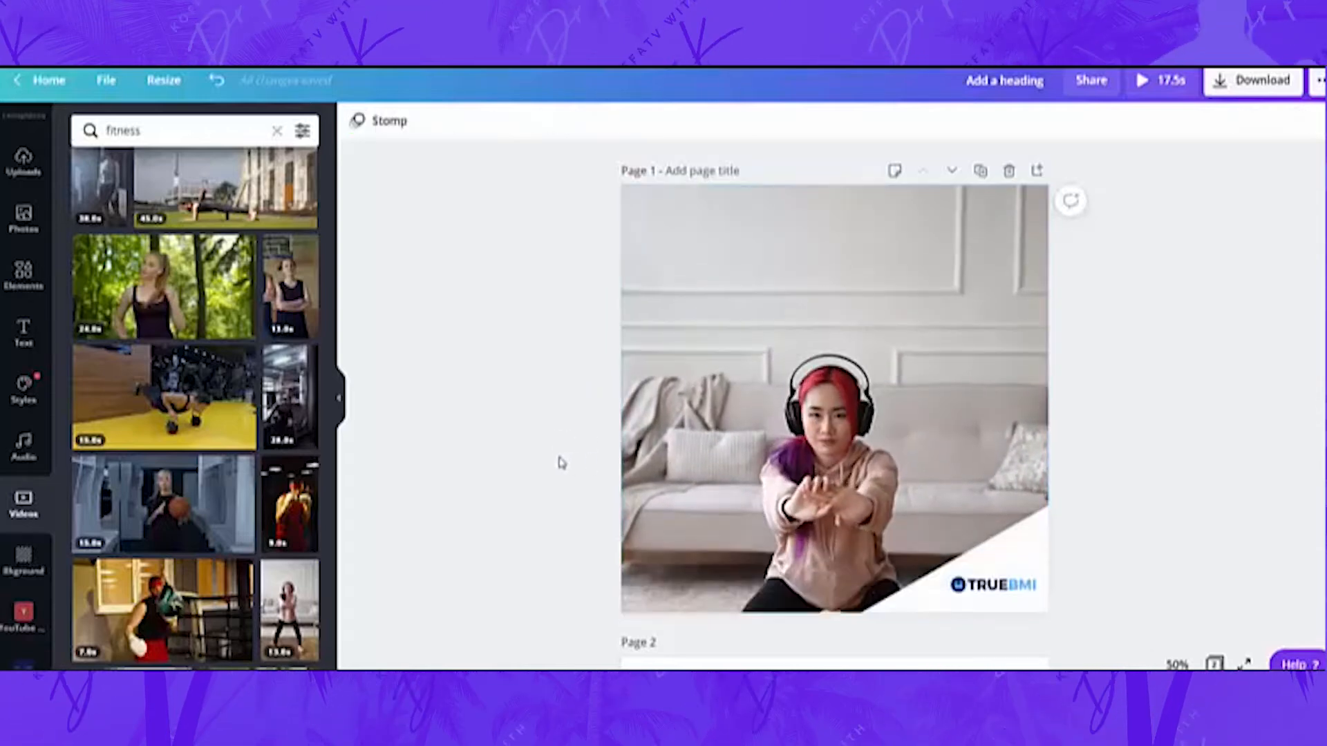
# Step: Set the transparency of page 1's background video to 36 so the navy page colour tints it
pyautogui.click(723, 454)
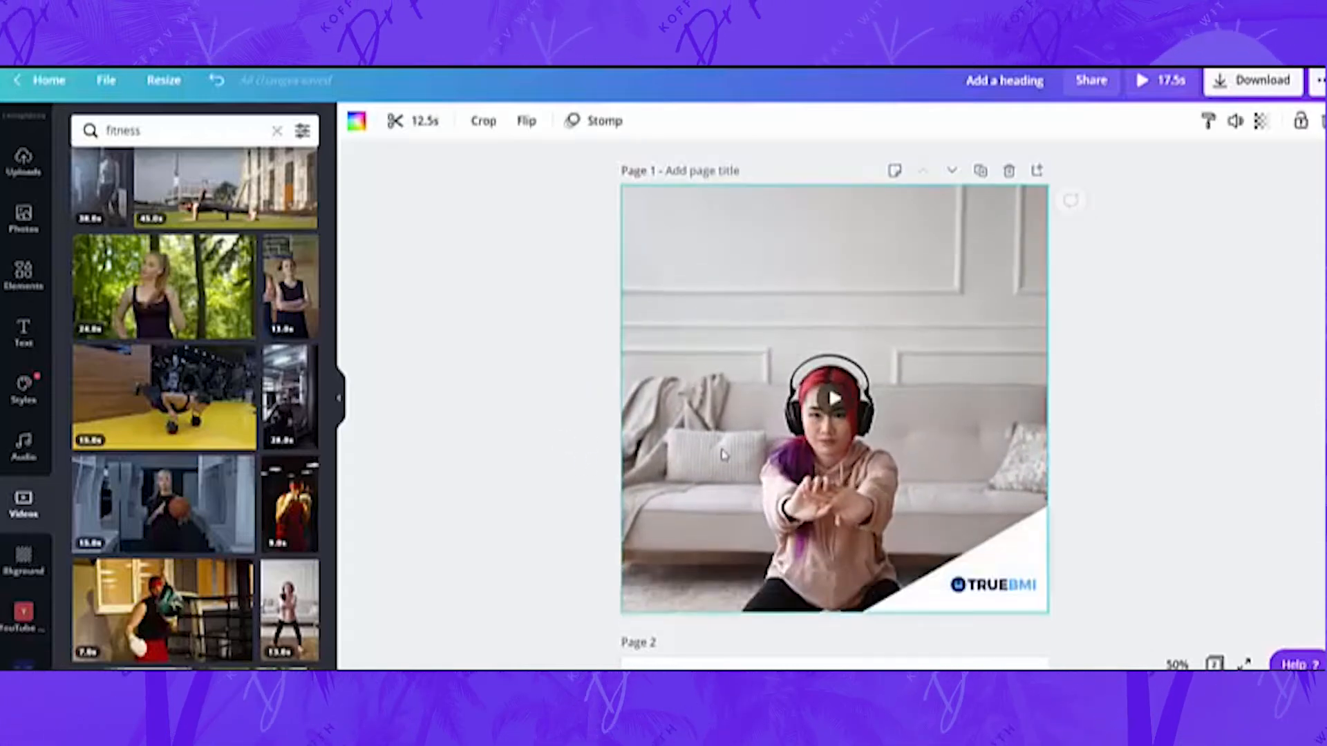
pyautogui.click(1261, 123)
pyautogui.moveTo(1207, 174); pyautogui.dragTo(1147, 174)
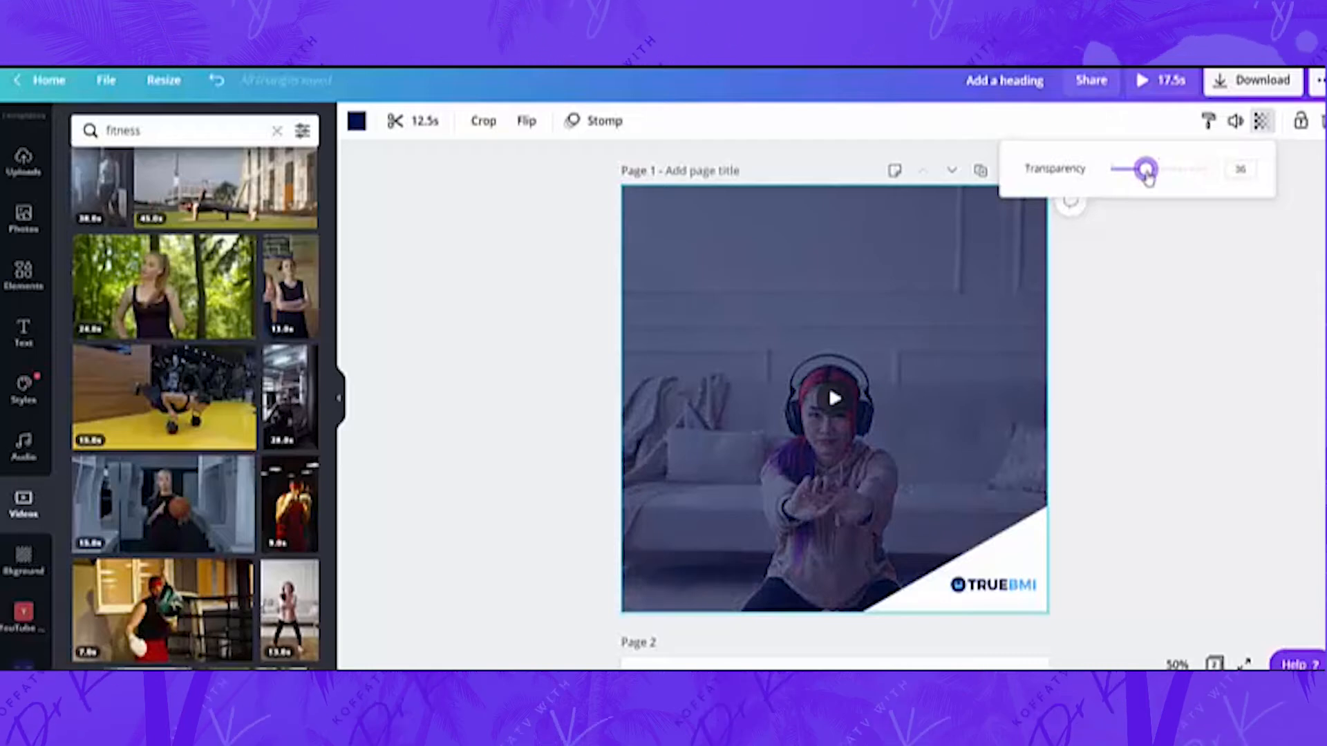
pyautogui.click(1141, 357)
pyautogui.click(1141, 357)
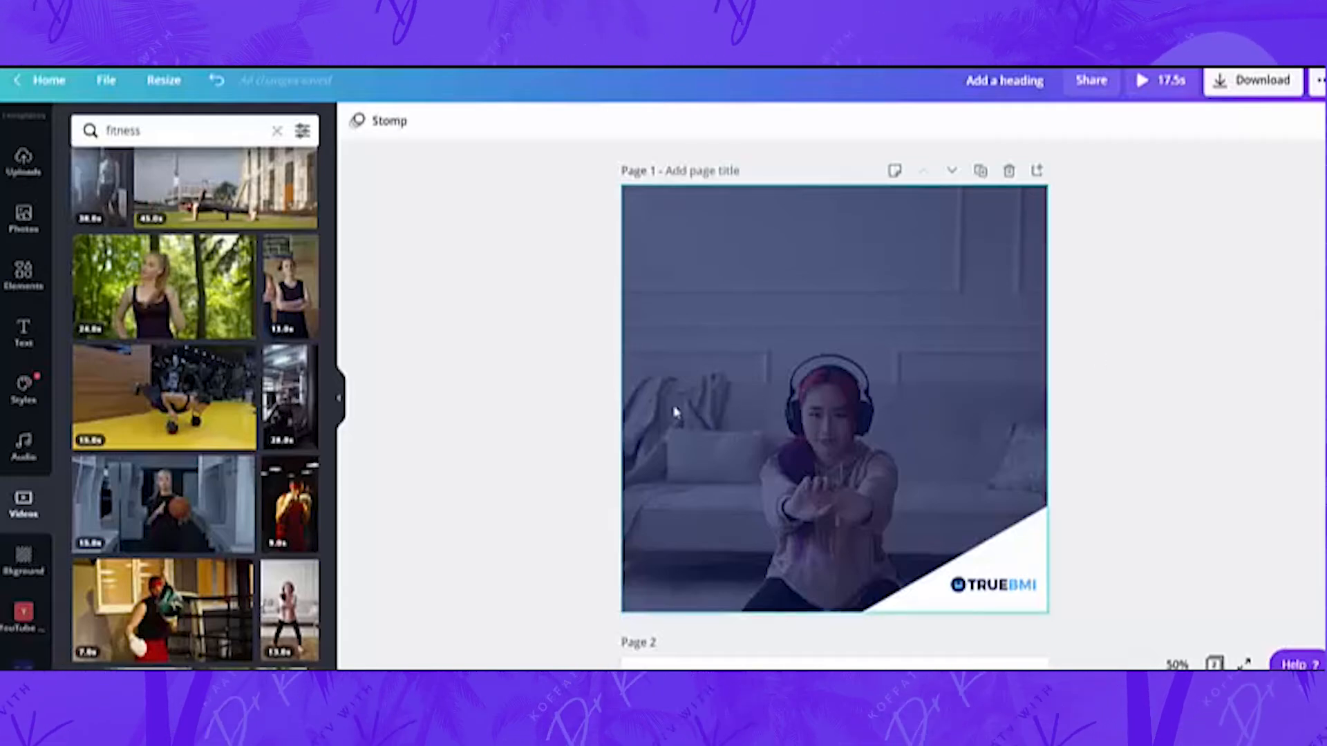
# Step: Add the background-free mockup image of two phones from the TRUE BMI folder to page 1
pyautogui.click(23, 665)
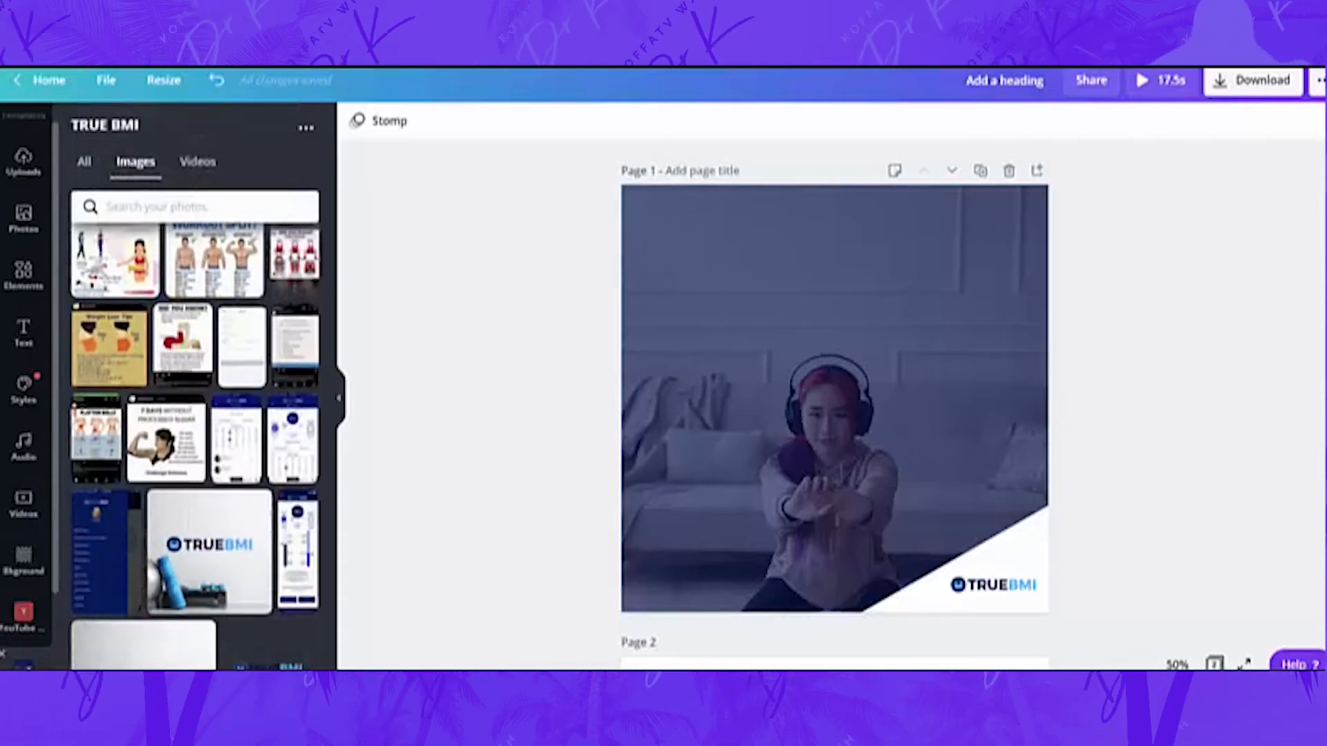
pyautogui.scroll(1, 213, 589)
pyautogui.scroll(4, 213, 588)
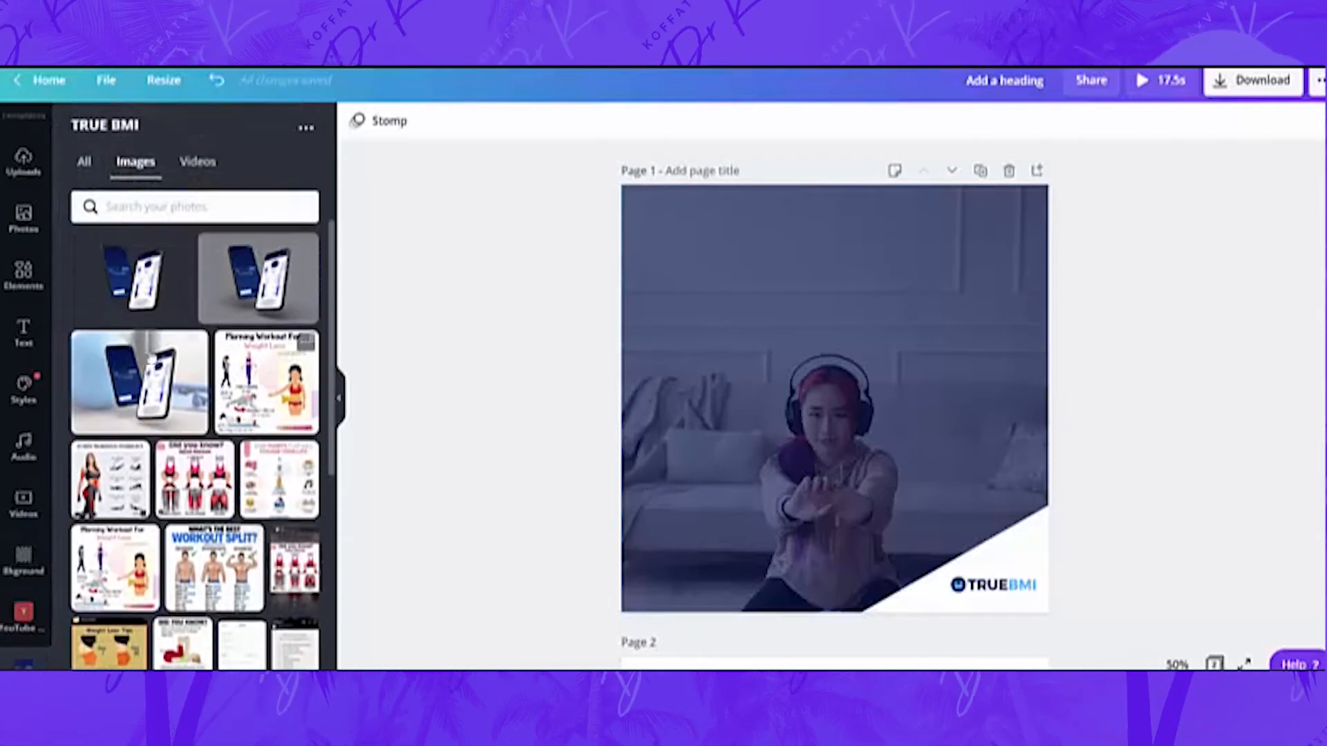
pyautogui.click(134, 291)
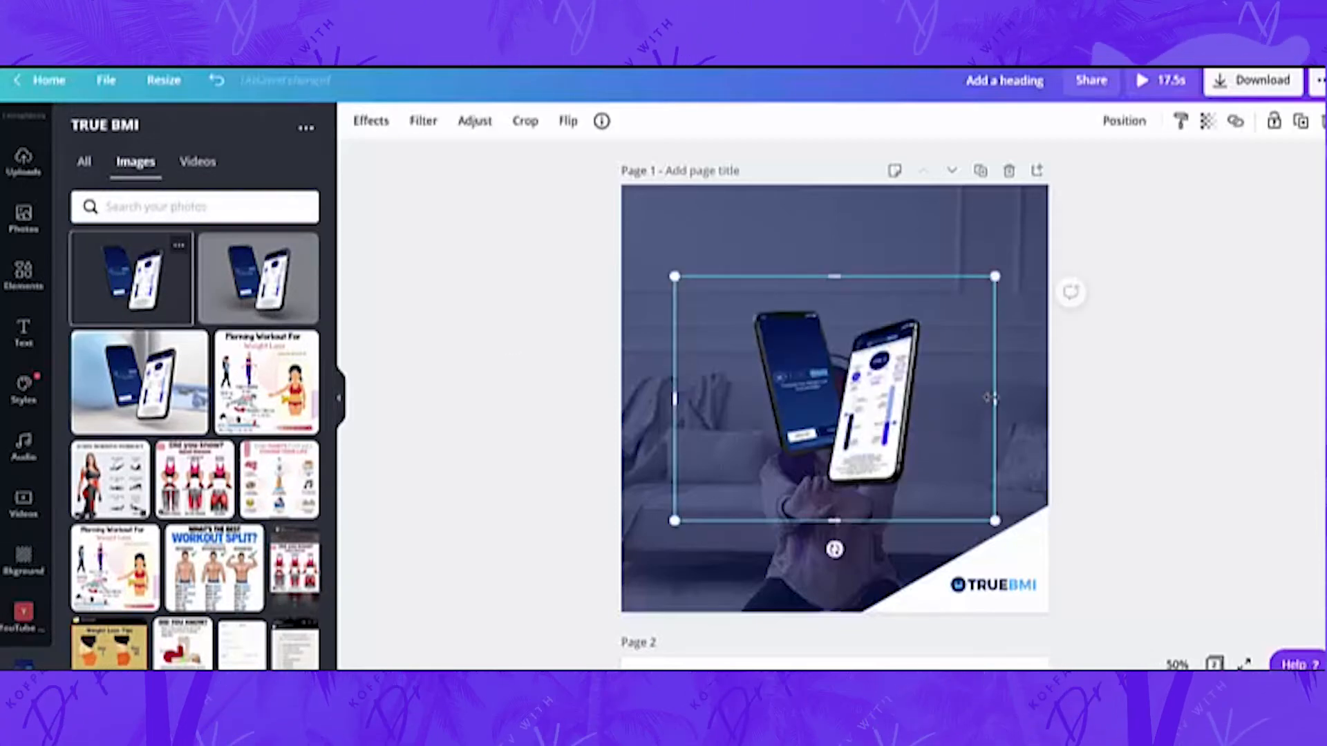
# Step: Crop both sides of the phone mockup, shrink it and place it just above the TRUEBMI logo in page 1's lower-right corner
pyautogui.moveTo(974, 397); pyautogui.dragTo(931, 397)
pyautogui.moveTo(674, 400); pyautogui.dragTo(726, 400)
pyautogui.moveTo(838, 411); pyautogui.dragTo(980, 497)
pyautogui.moveTo(864, 368); pyautogui.dragTo(947, 444)
pyautogui.moveTo(1016, 530); pyautogui.dragTo(989, 515)
pyautogui.click(1128, 461)
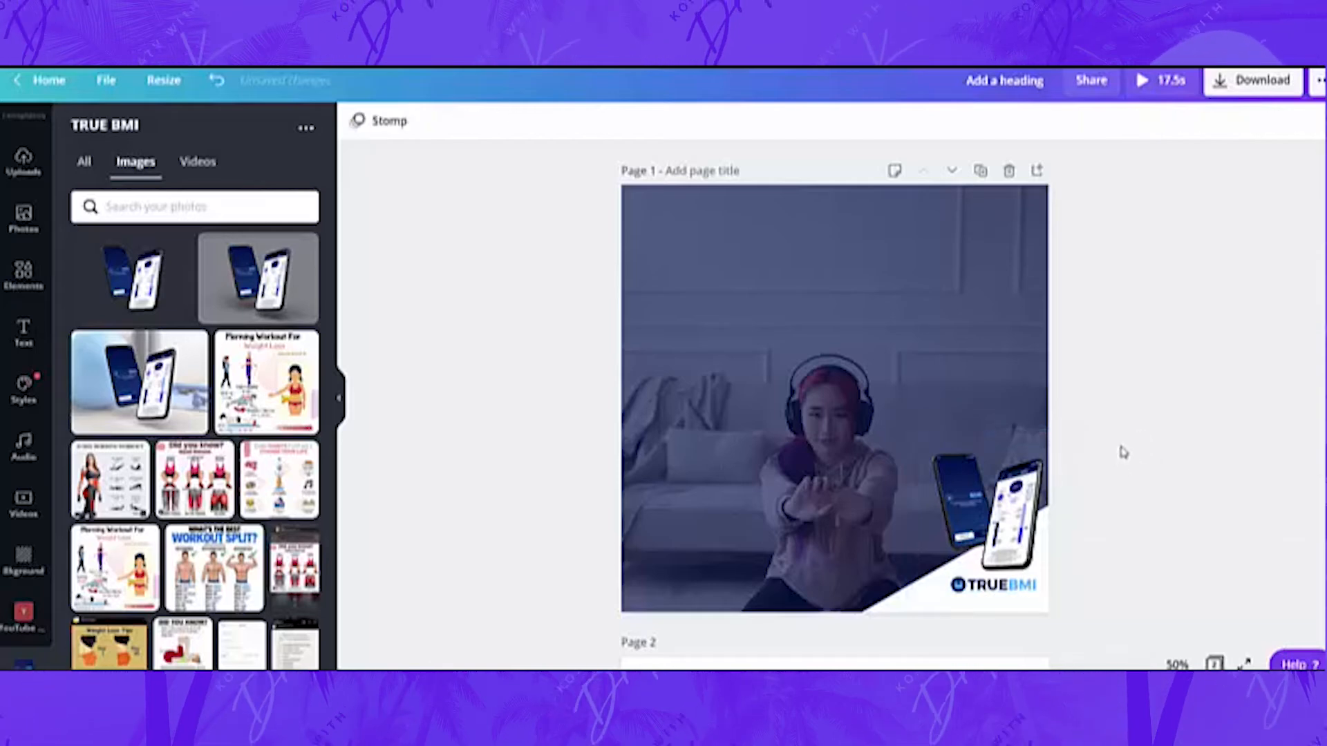
pyautogui.moveTo(988, 515); pyautogui.dragTo(979, 514)
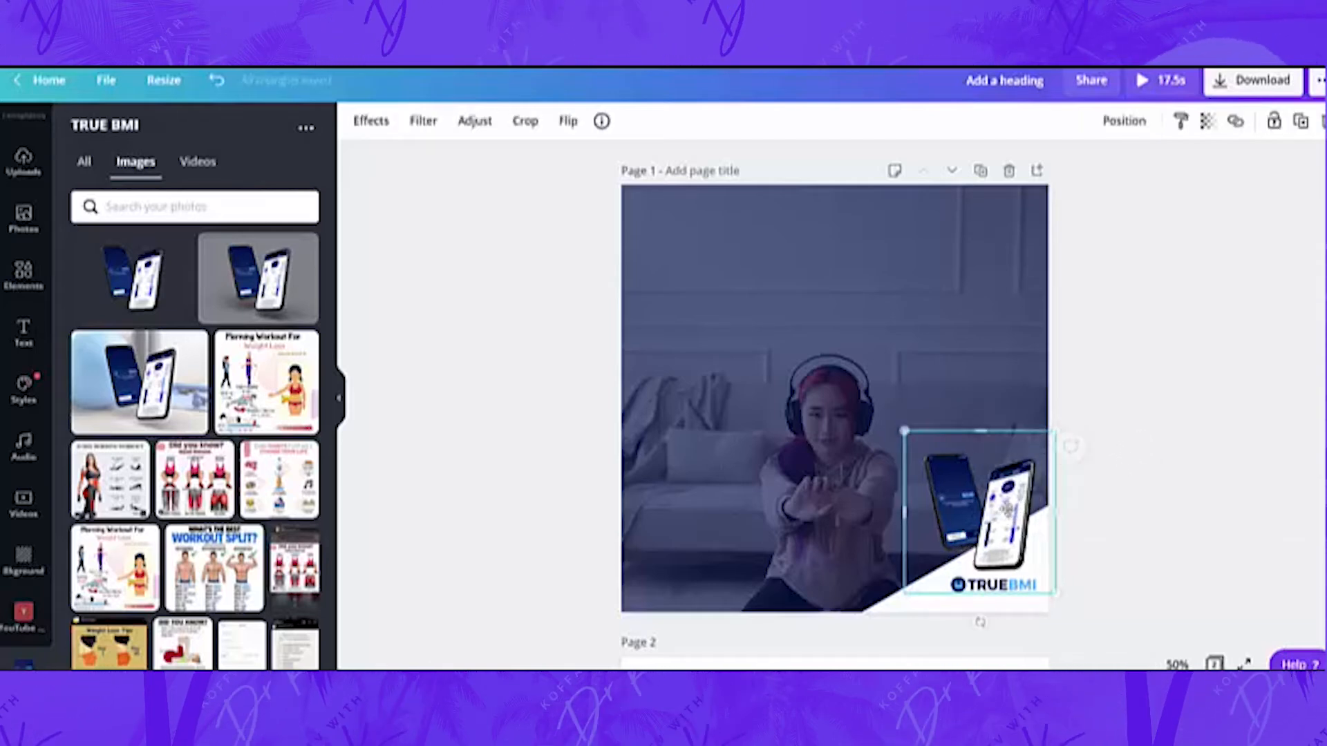
# Step: Apply the Backdrop shadow effect to the phone mockup image
pyautogui.click(371, 122)
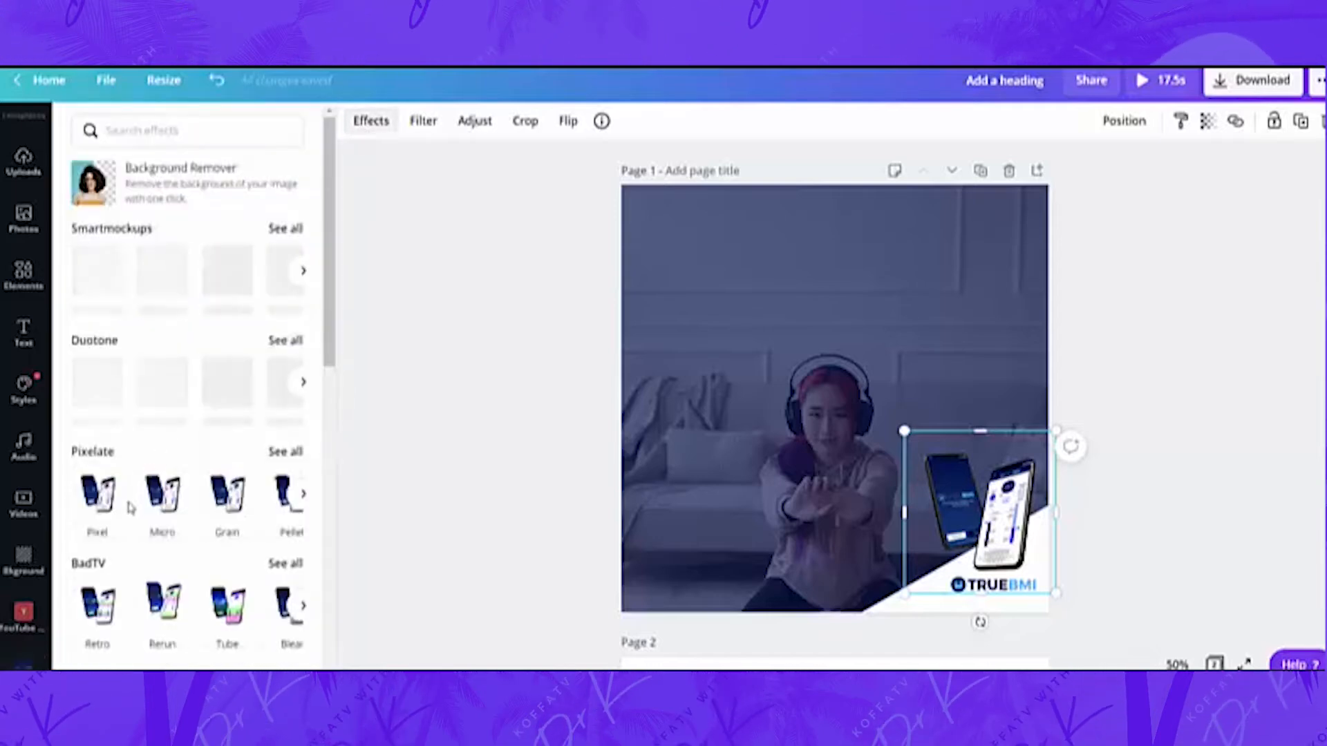
pyautogui.scroll(-10, 129, 508)
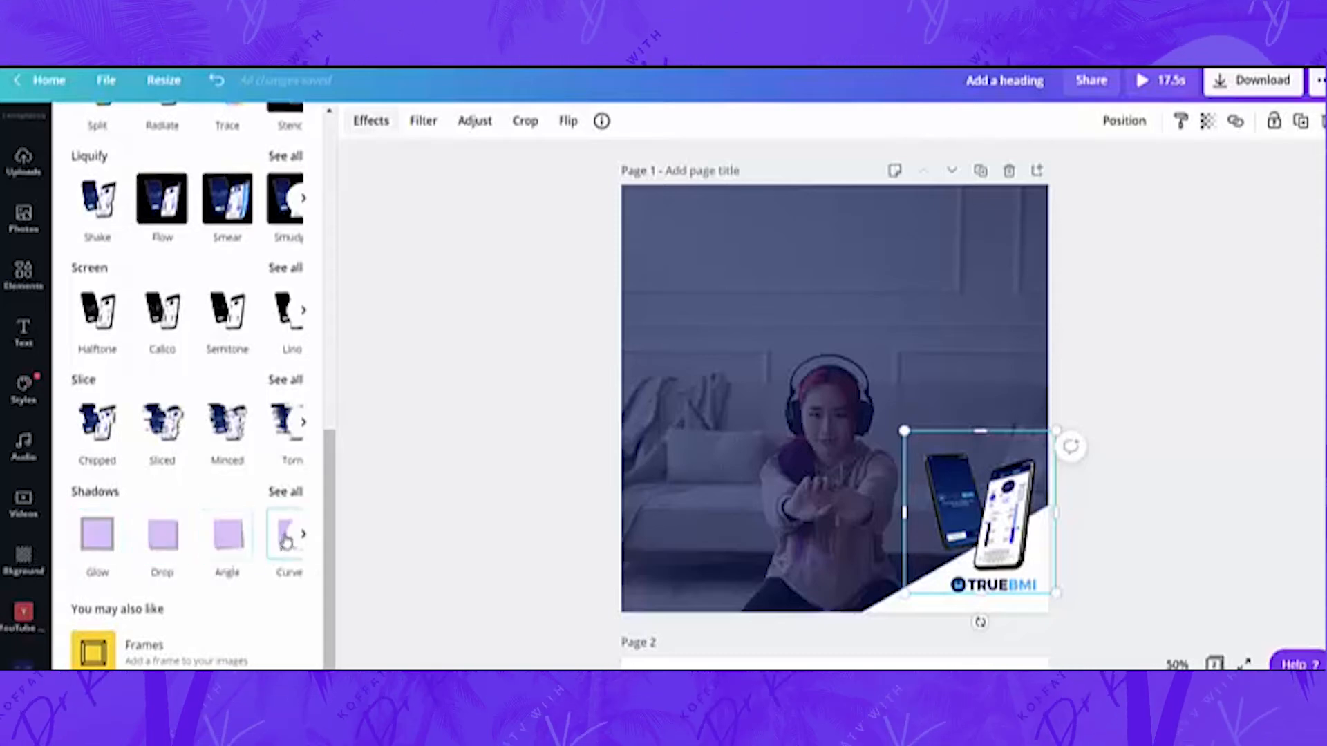
pyautogui.click(289, 492)
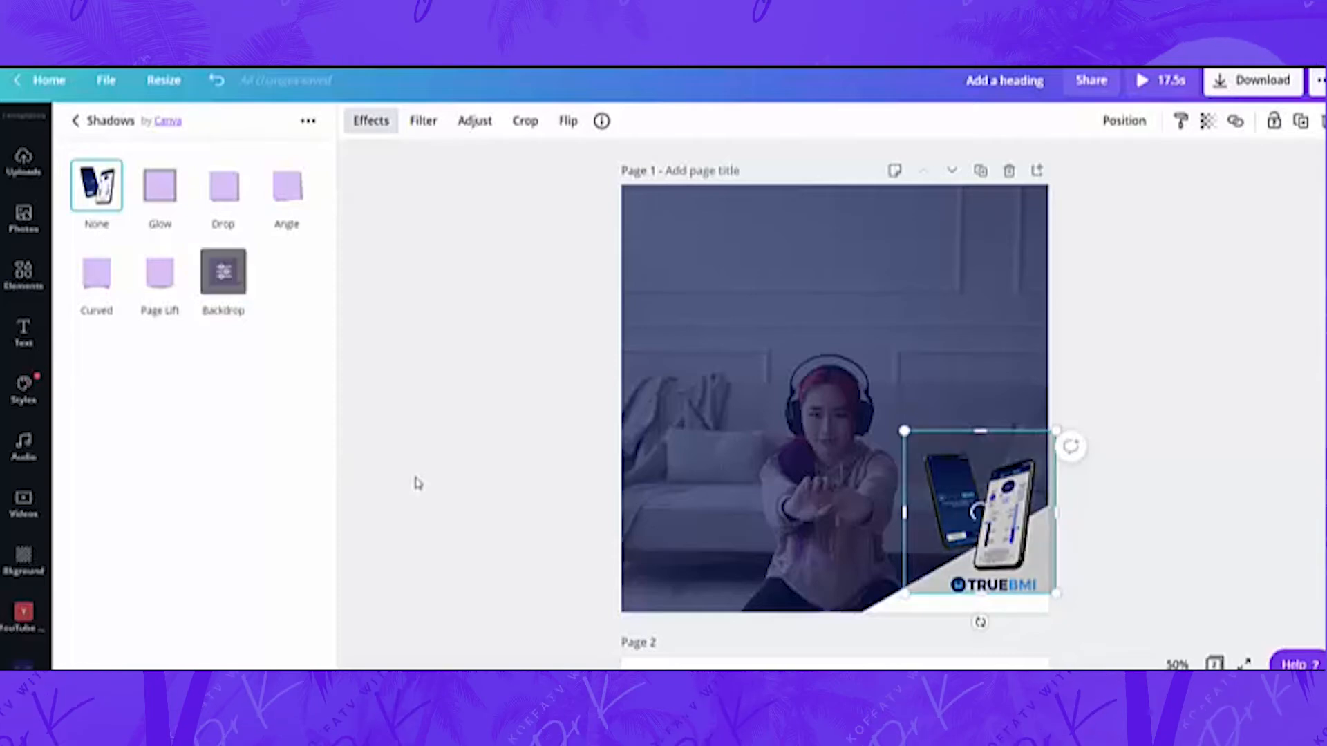
# Step: Enlarge the shadowed phone mockup and reposition it above the TRUEBMI logo
pyautogui.moveTo(988, 518); pyautogui.dragTo(991, 530)
pyautogui.moveTo(907, 442); pyautogui.dragTo(866, 399)
pyautogui.moveTo(958, 482); pyautogui.dragTo(979, 496)
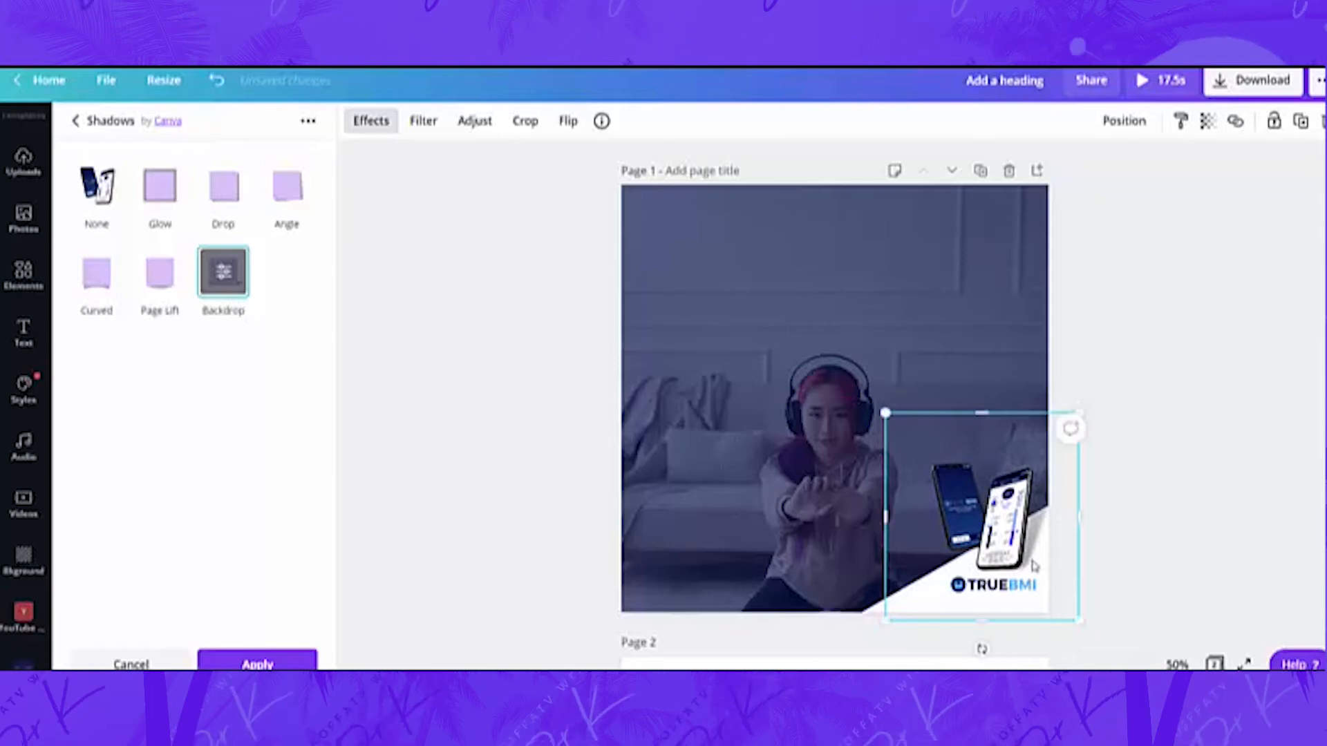
pyautogui.click(1145, 554)
# Step: Examine the phone mockup's shadow and its placement above the TRUEBMI logo up close
pyautogui.click(1114, 565)
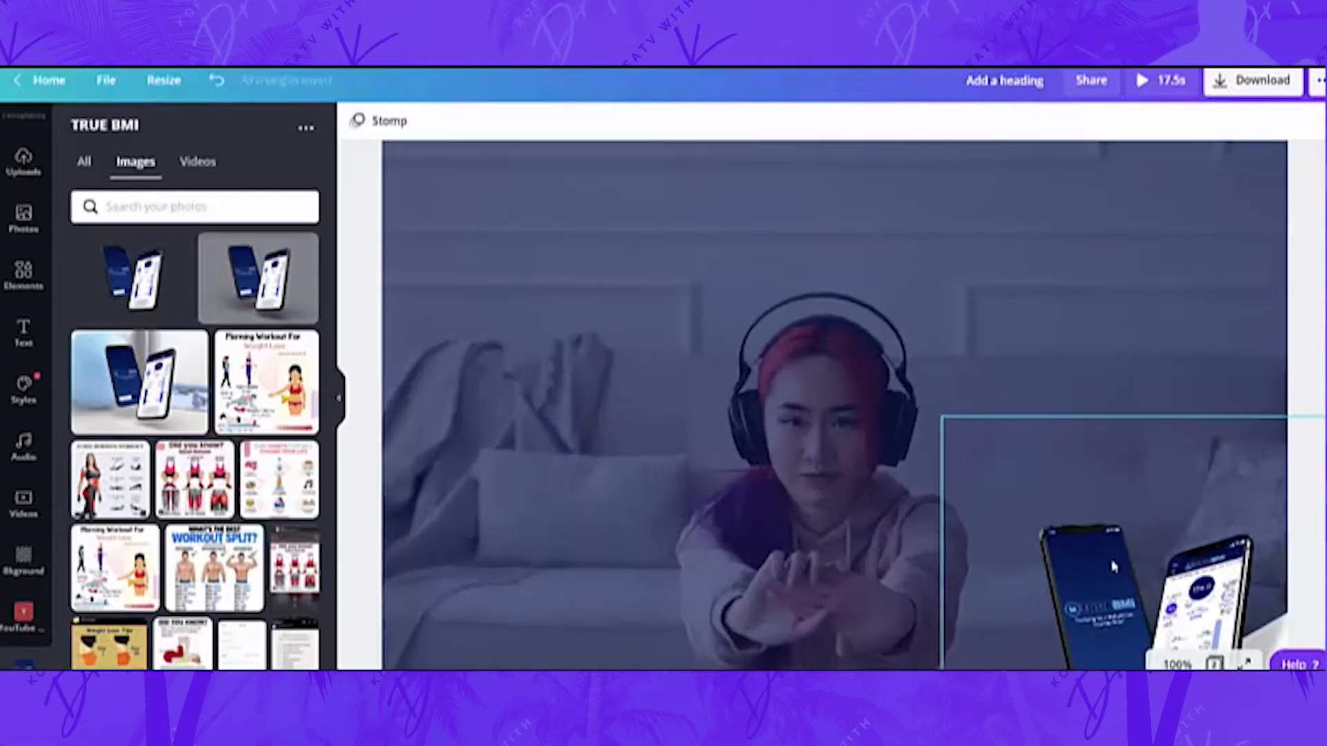
pyautogui.scroll(-3, 1102, 397)
pyautogui.scroll(3, 1102, 401)
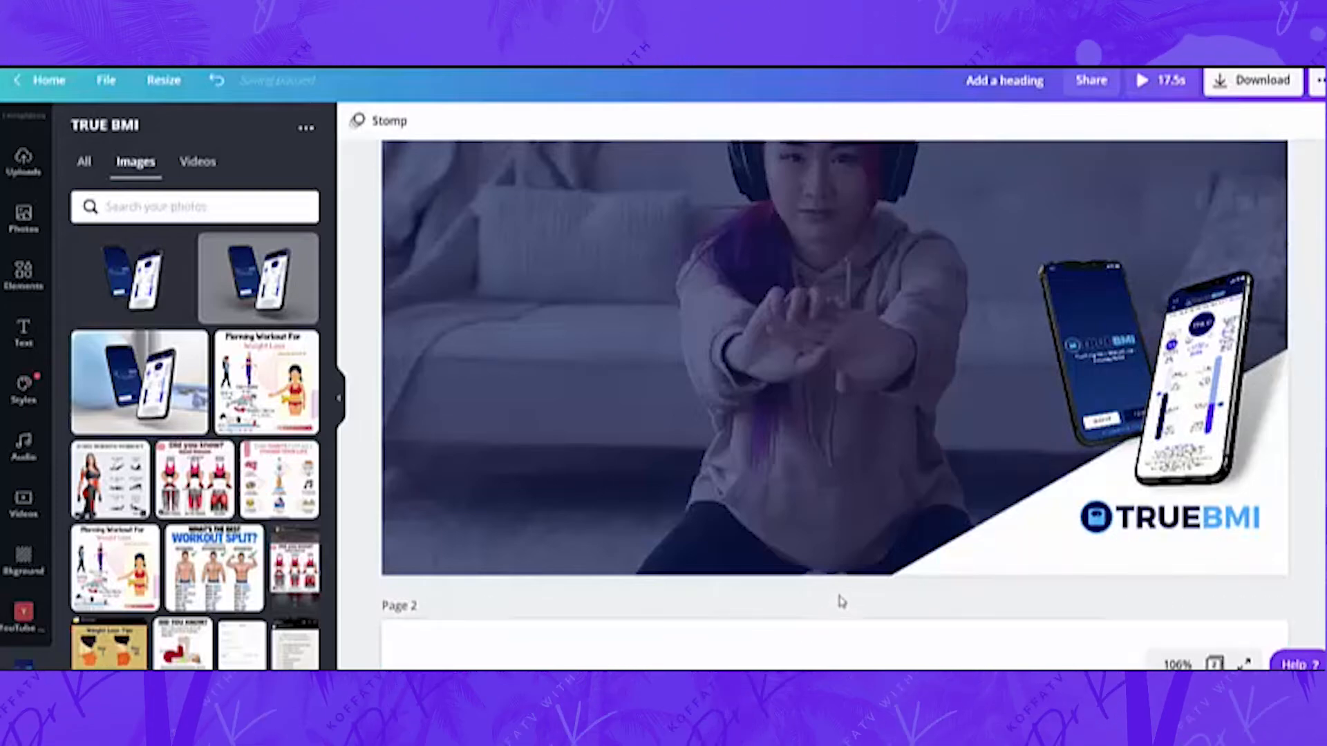
pyautogui.scroll(-6, 842, 601)
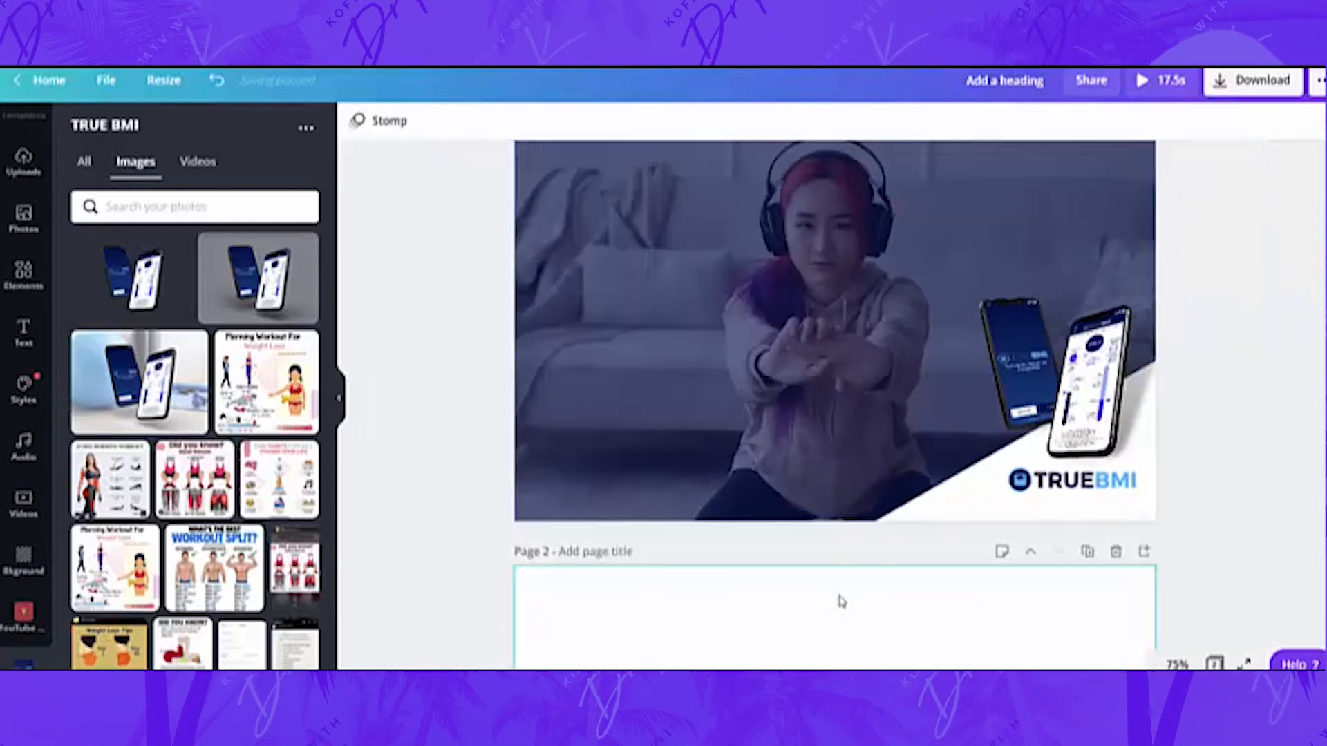
pyautogui.scroll(2, 864, 533)
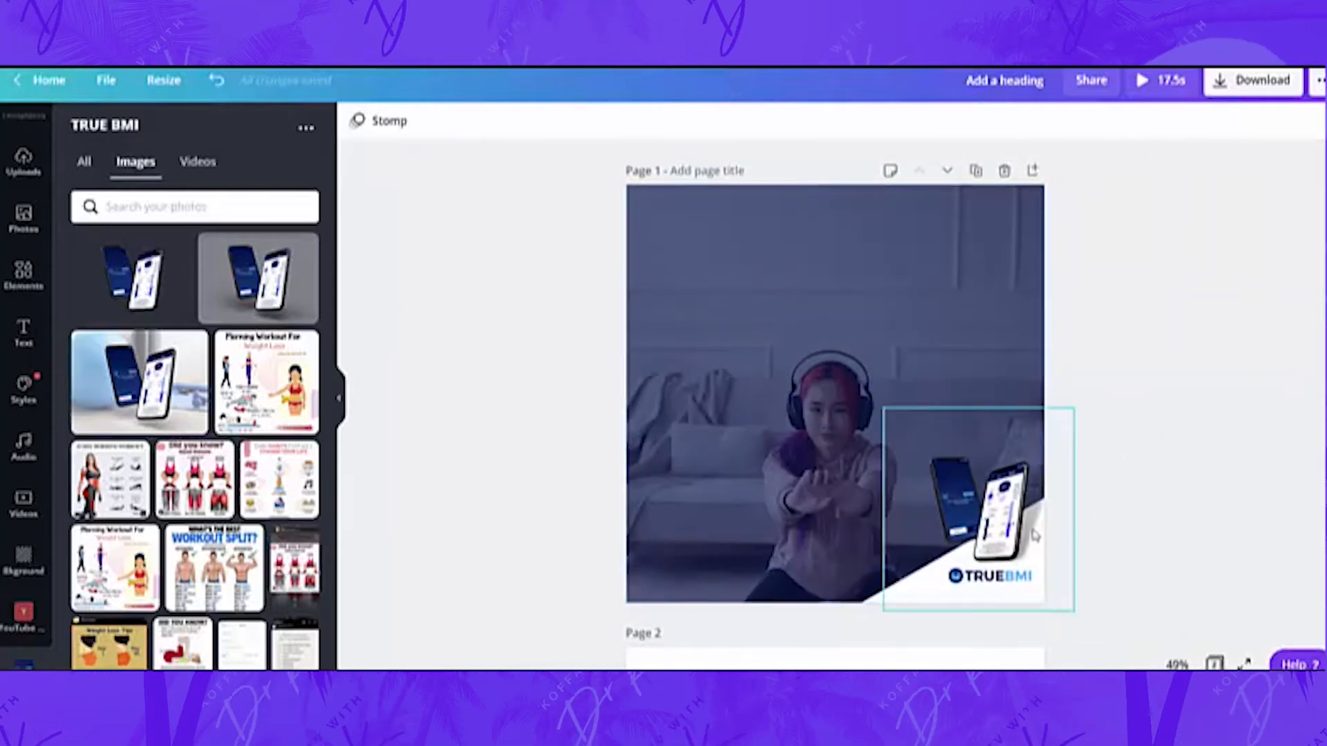
pyautogui.scroll(6, 1121, 559)
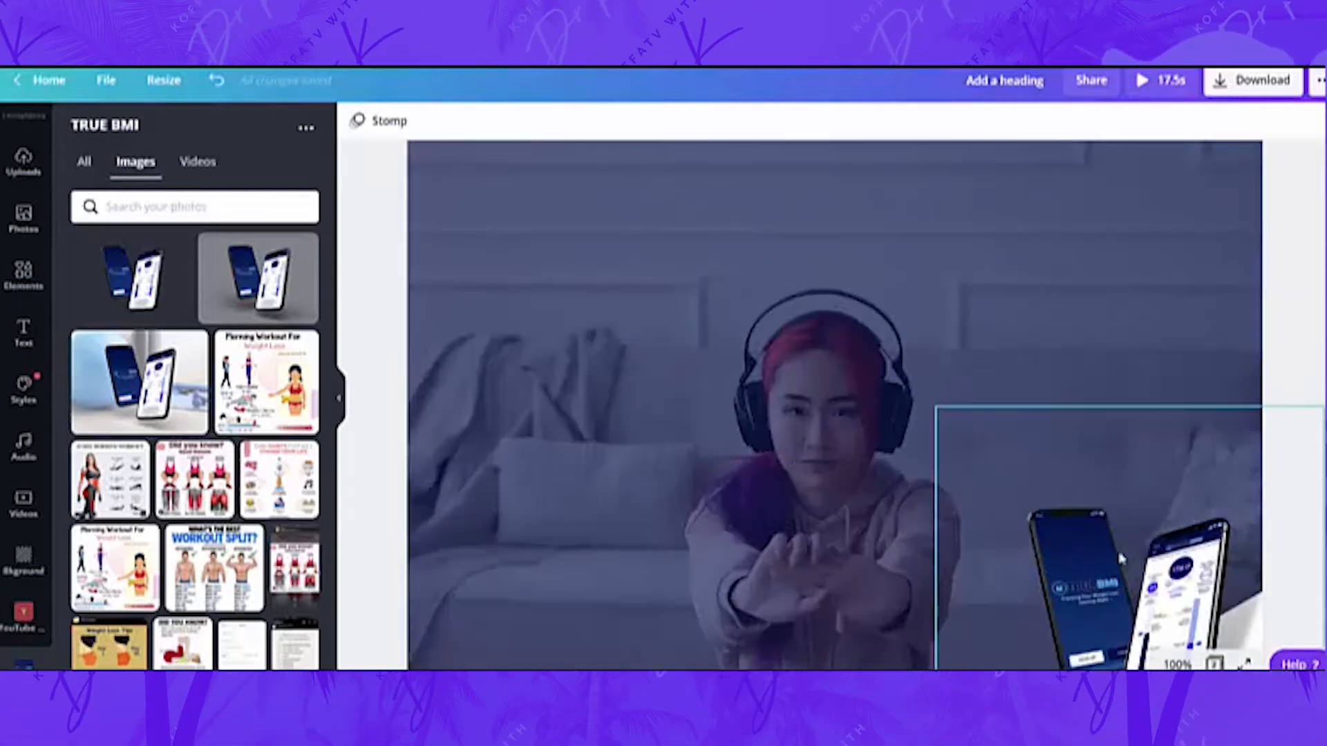
pyautogui.scroll(-5, 1135, 503)
pyautogui.scroll(3, 1134, 503)
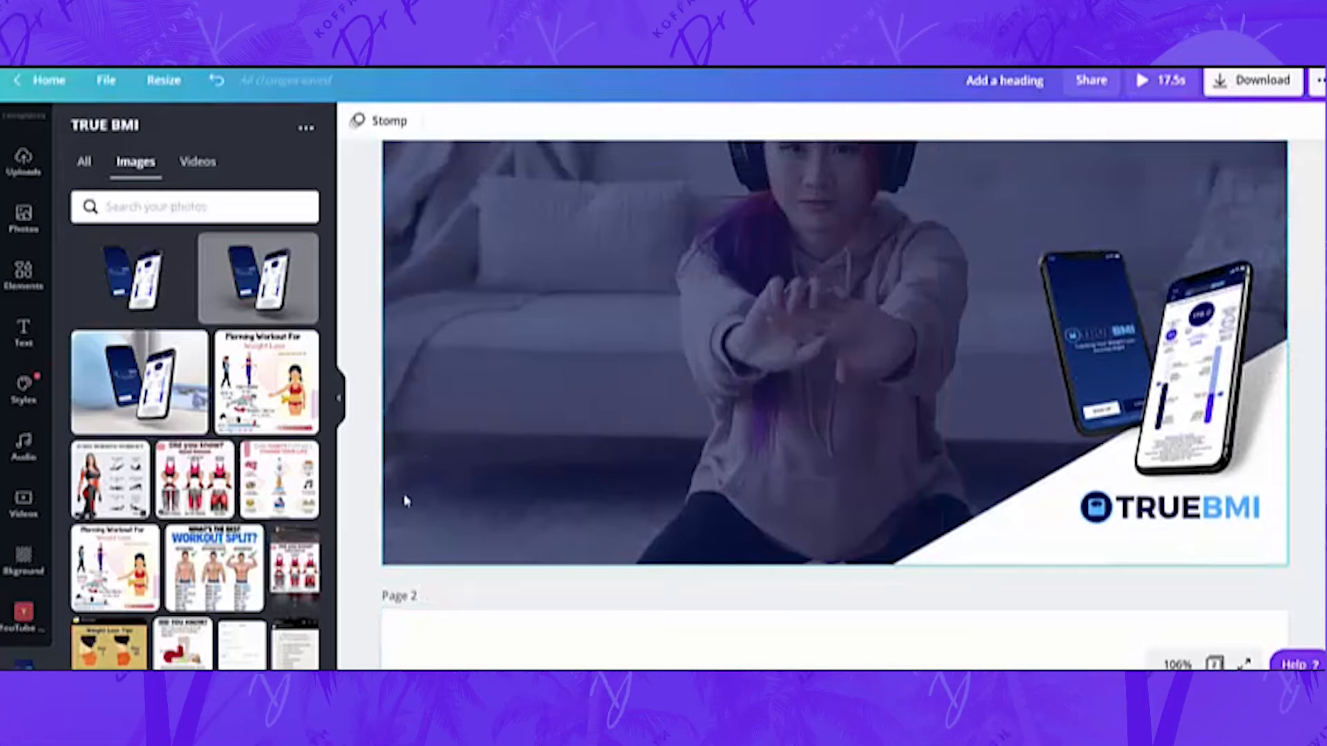
# Step: Copy the truebmi.com text from page 2 and place it in page 1's upper-right corner
pyautogui.scroll(-5, 366, 509)
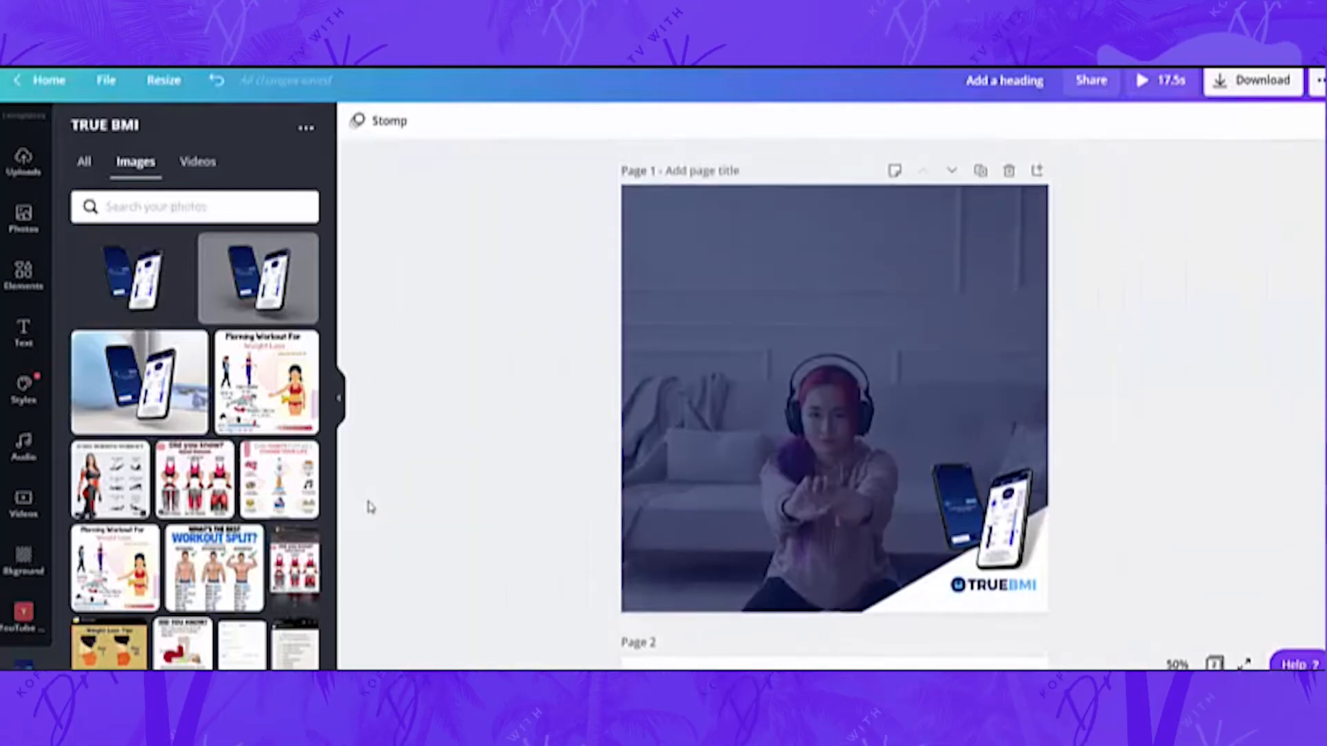
pyautogui.scroll(-5, 368, 506)
pyautogui.click(805, 575)
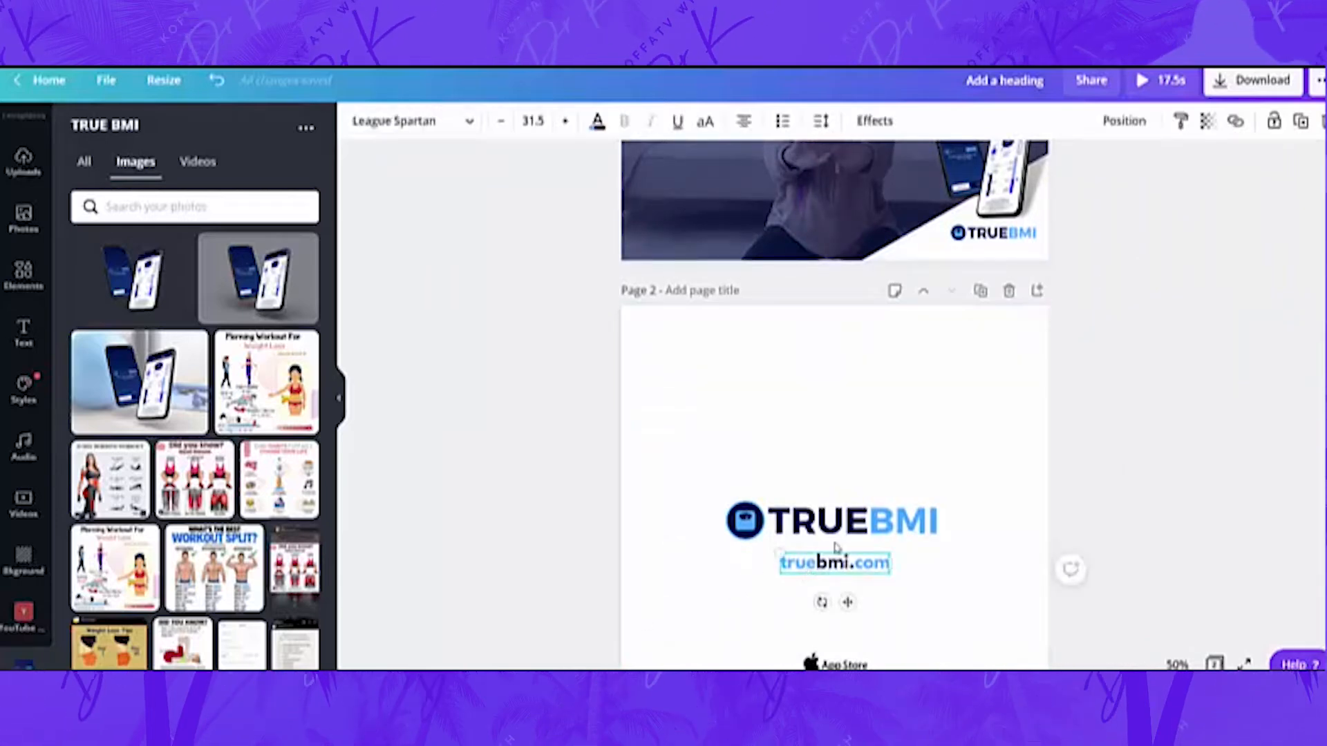
pyautogui.scroll(5, 880, 397)
pyautogui.click(723, 512)
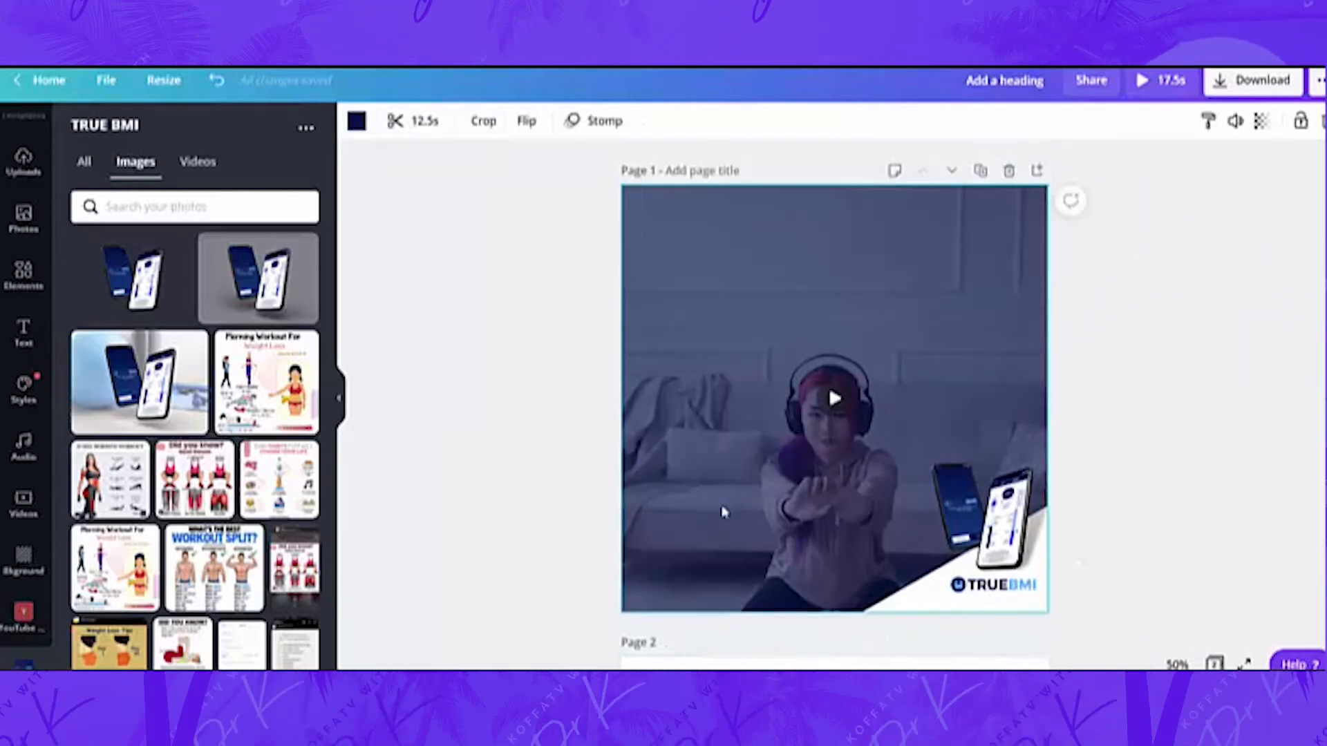
pyautogui.hotkey('ctrl', 'v')
pyautogui.moveTo(836, 449); pyautogui.dragTo(981, 212)
# Step: Recolour the "bmi." part of page 1's truebmi.com text white
pyautogui.doubleClick(965, 215)
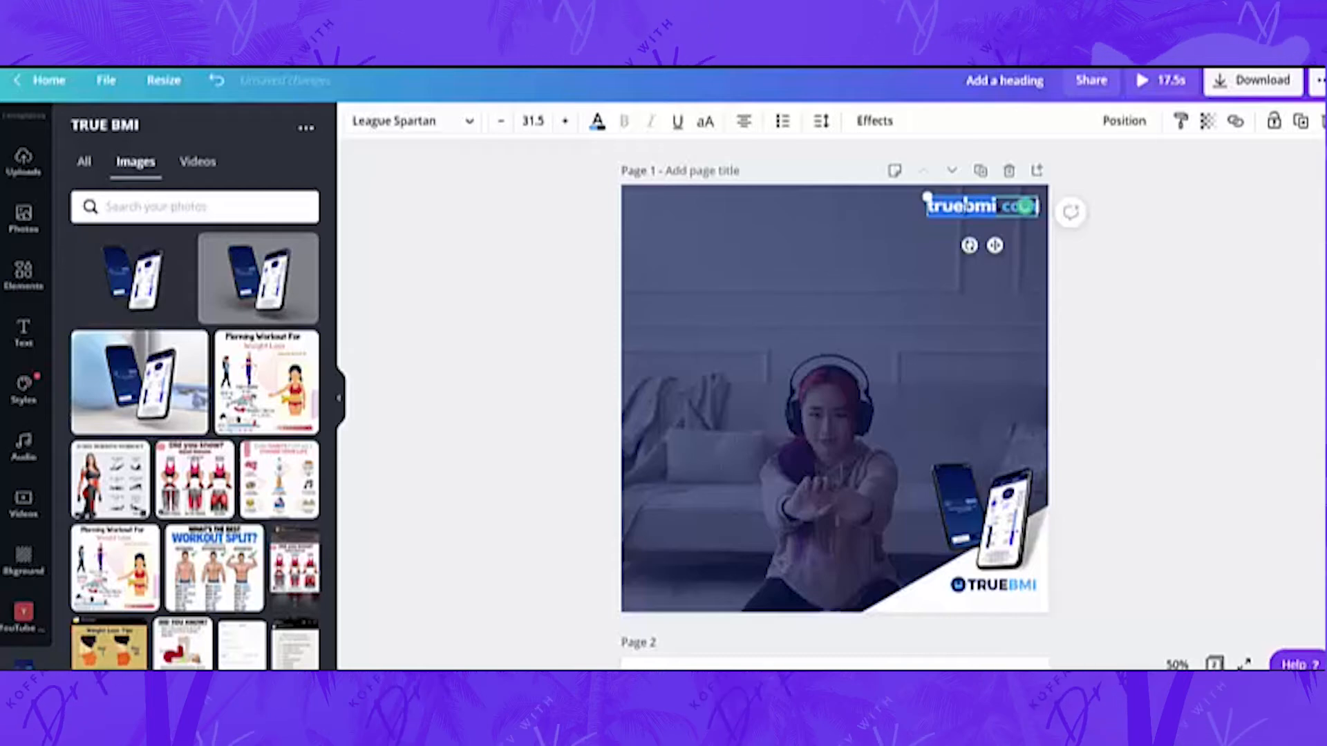
pyautogui.click(964, 209)
pyautogui.moveTo(964, 209); pyautogui.dragTo(998, 207)
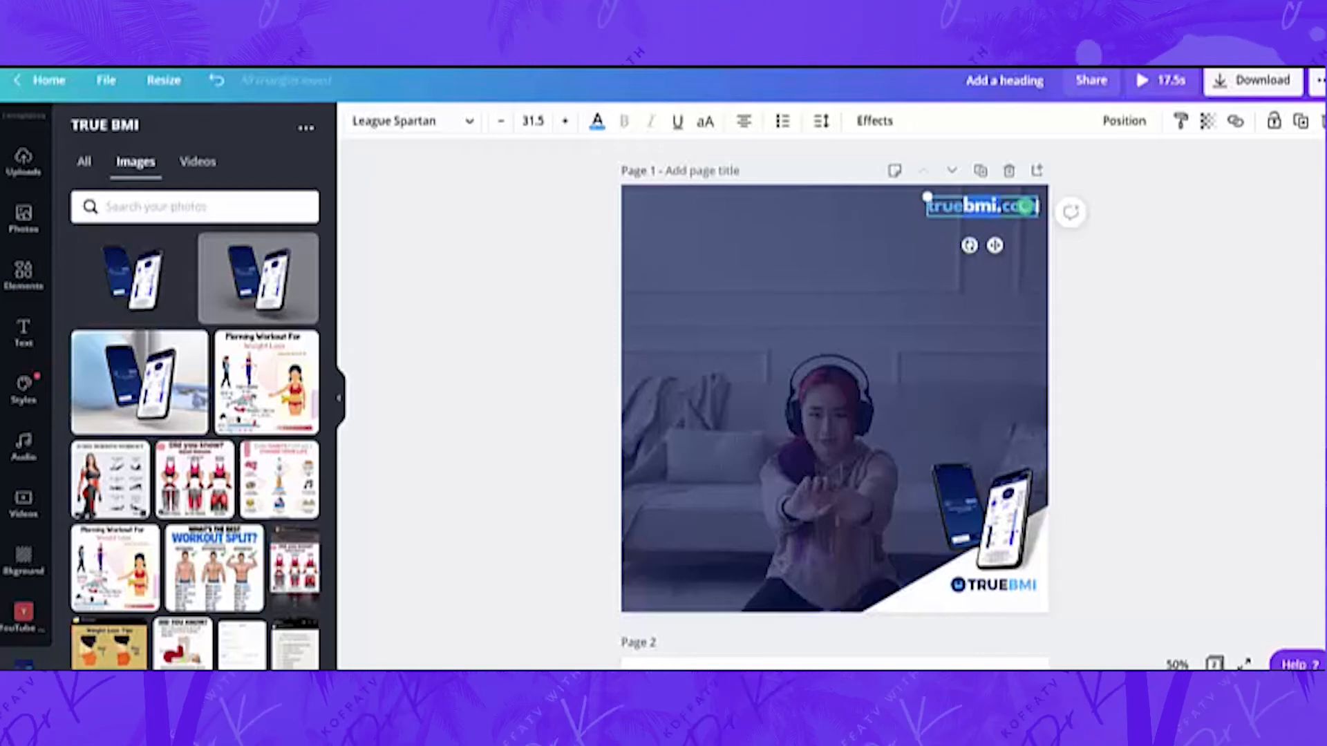
pyautogui.click(598, 124)
pyautogui.click(560, 359)
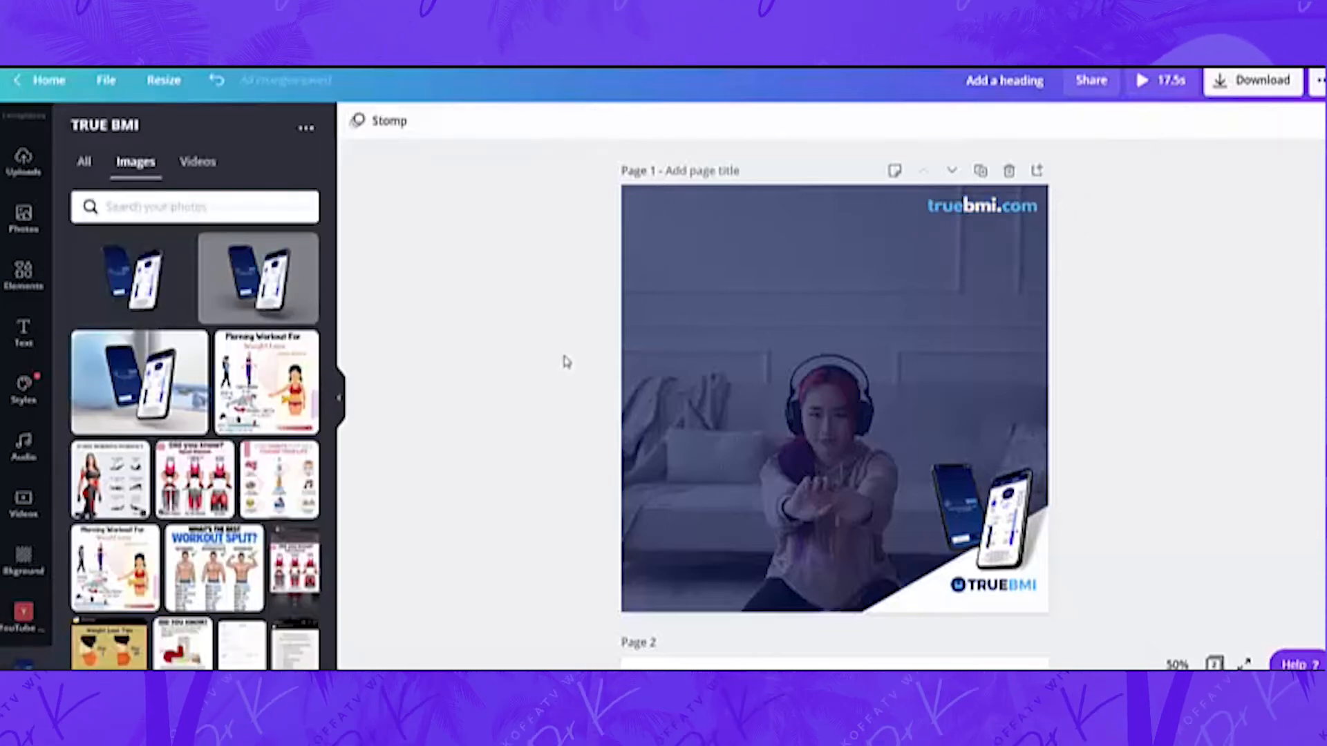
# Step: Add a heading to page 1 and move it to the page's upper-left area
pyautogui.click(27, 335)
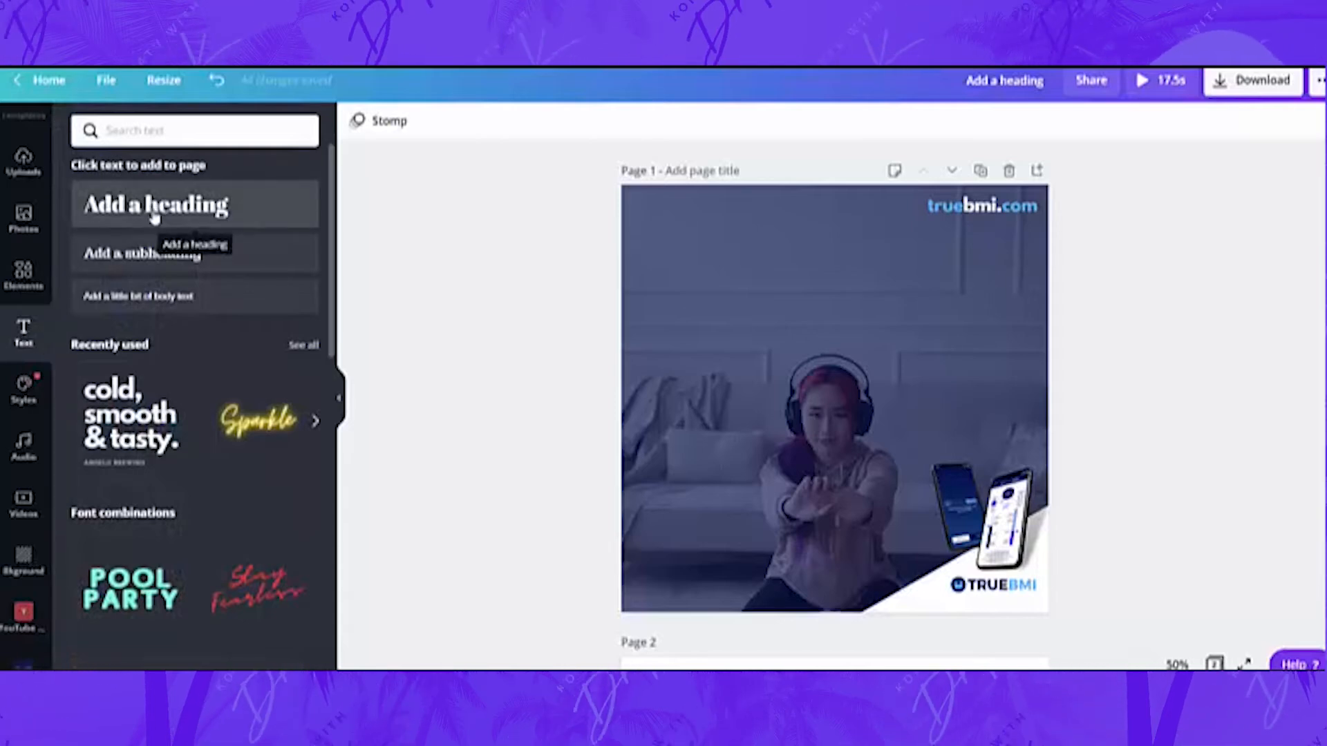
pyautogui.click(155, 217)
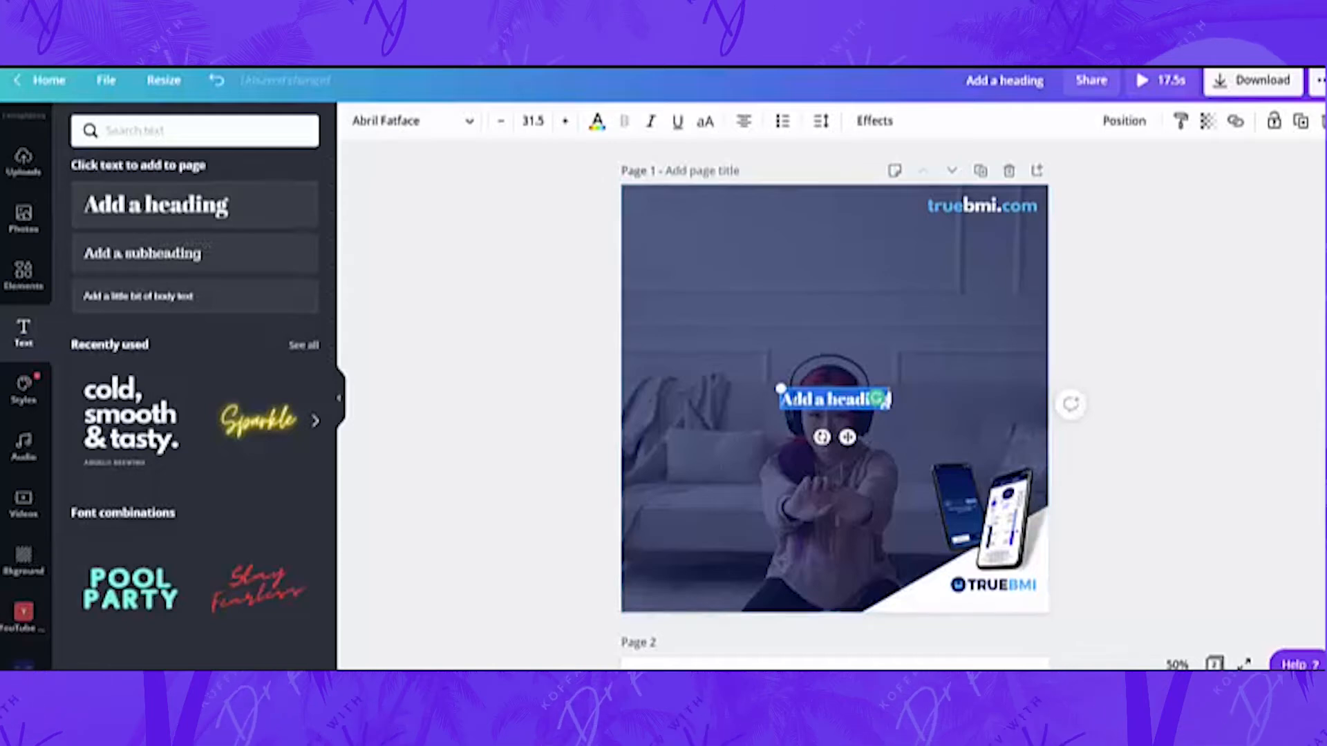
pyautogui.moveTo(847, 437); pyautogui.dragTo(723, 306)
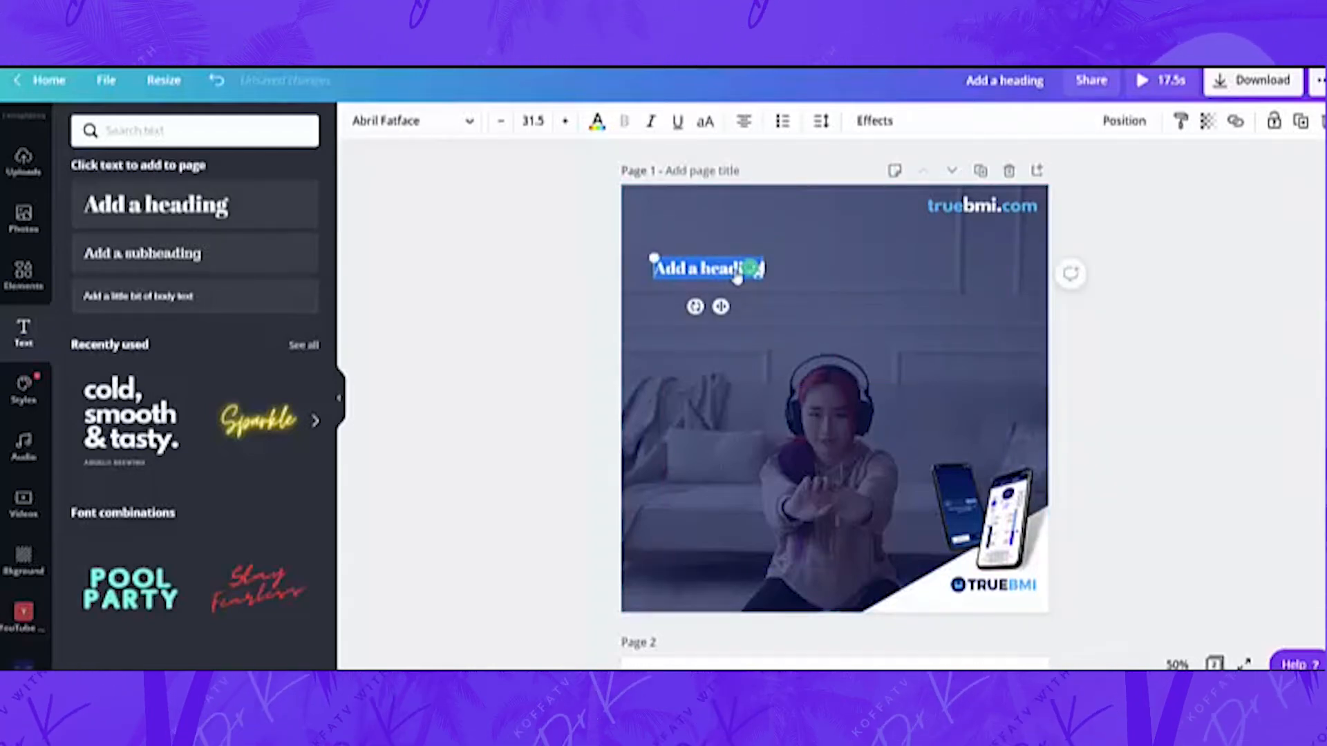
# Step: Replace the heading's placeholder text with "Track Your Fitness", putting "Fitness" on a second line
pyautogui.press('BackSpace')
pyautogui.write('Trac')
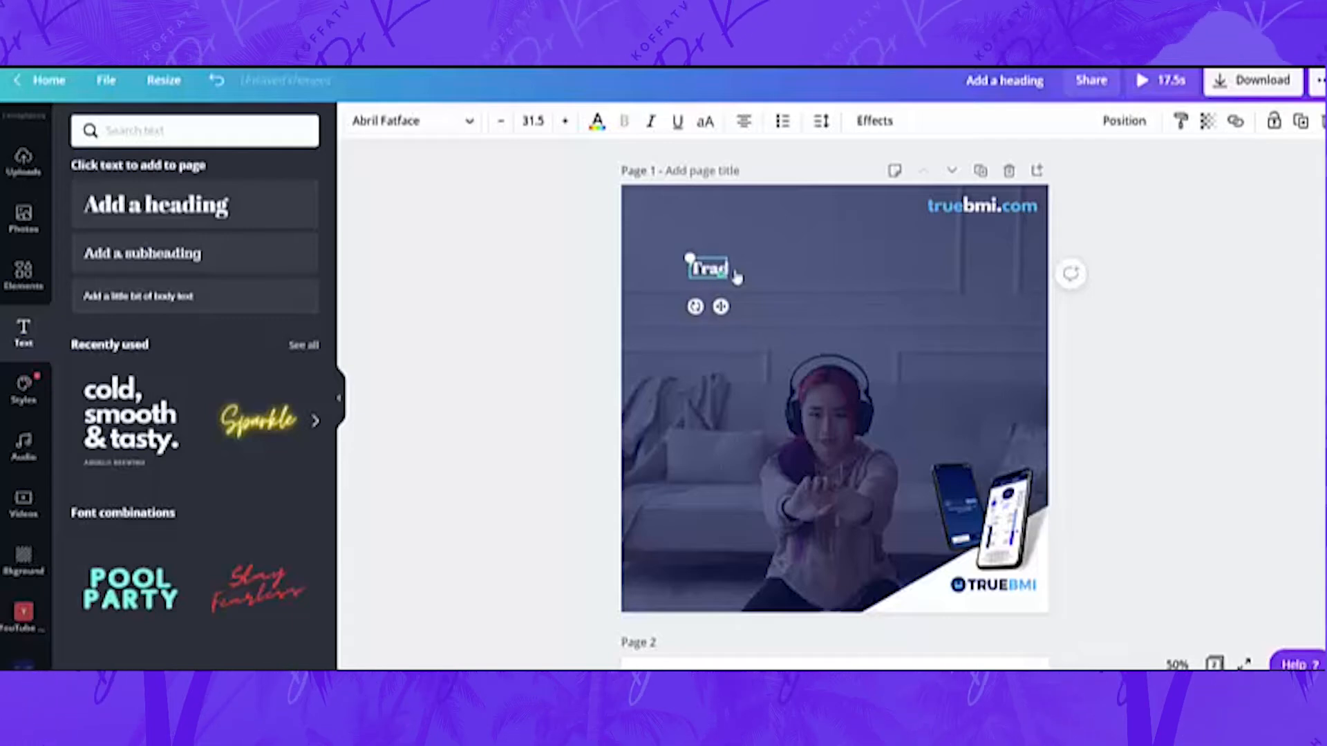
pyautogui.write('k Your')
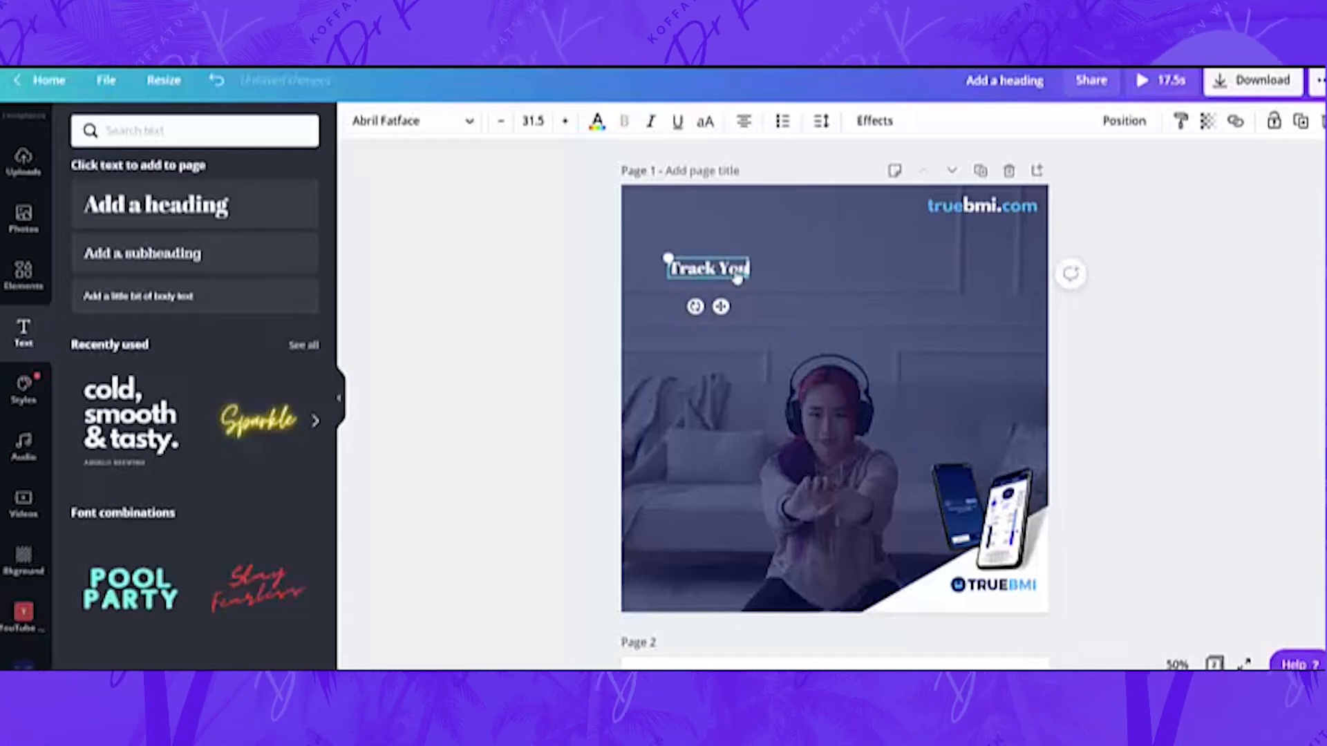
pyautogui.press('Return')
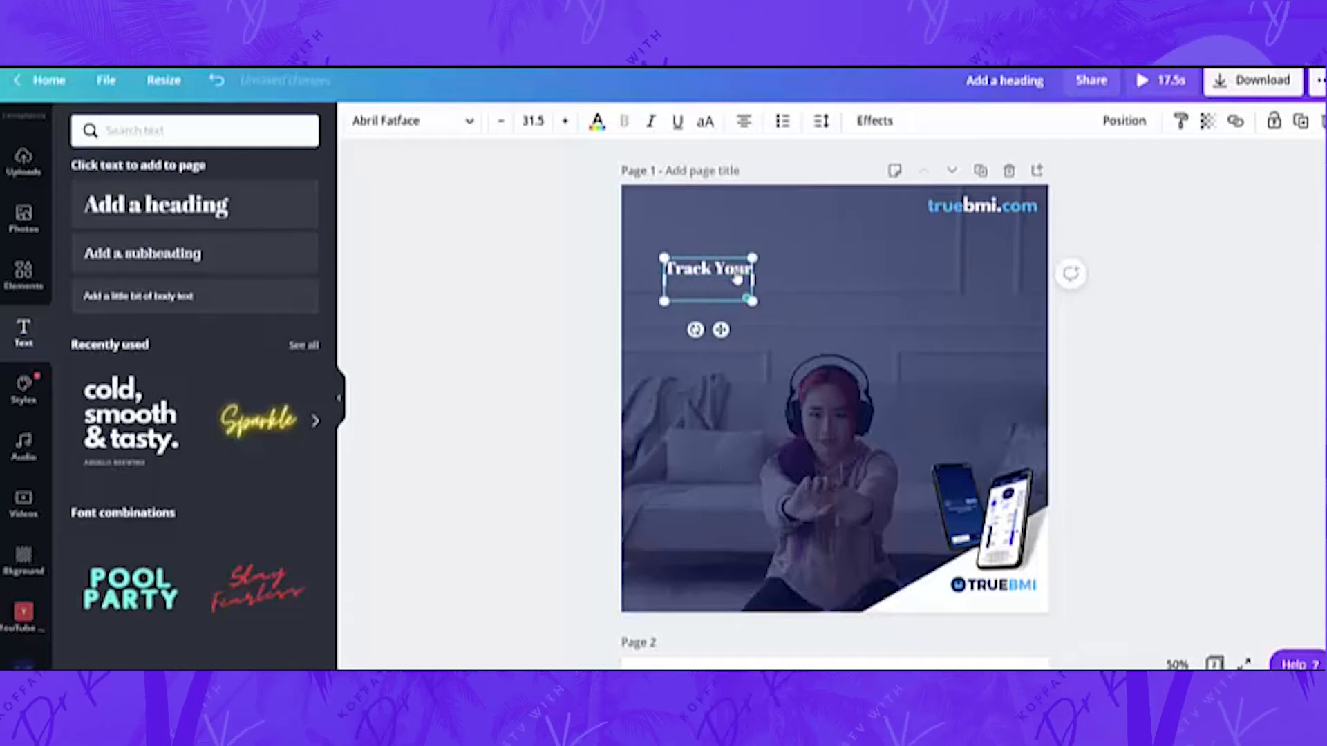
pyautogui.write('Fitness')
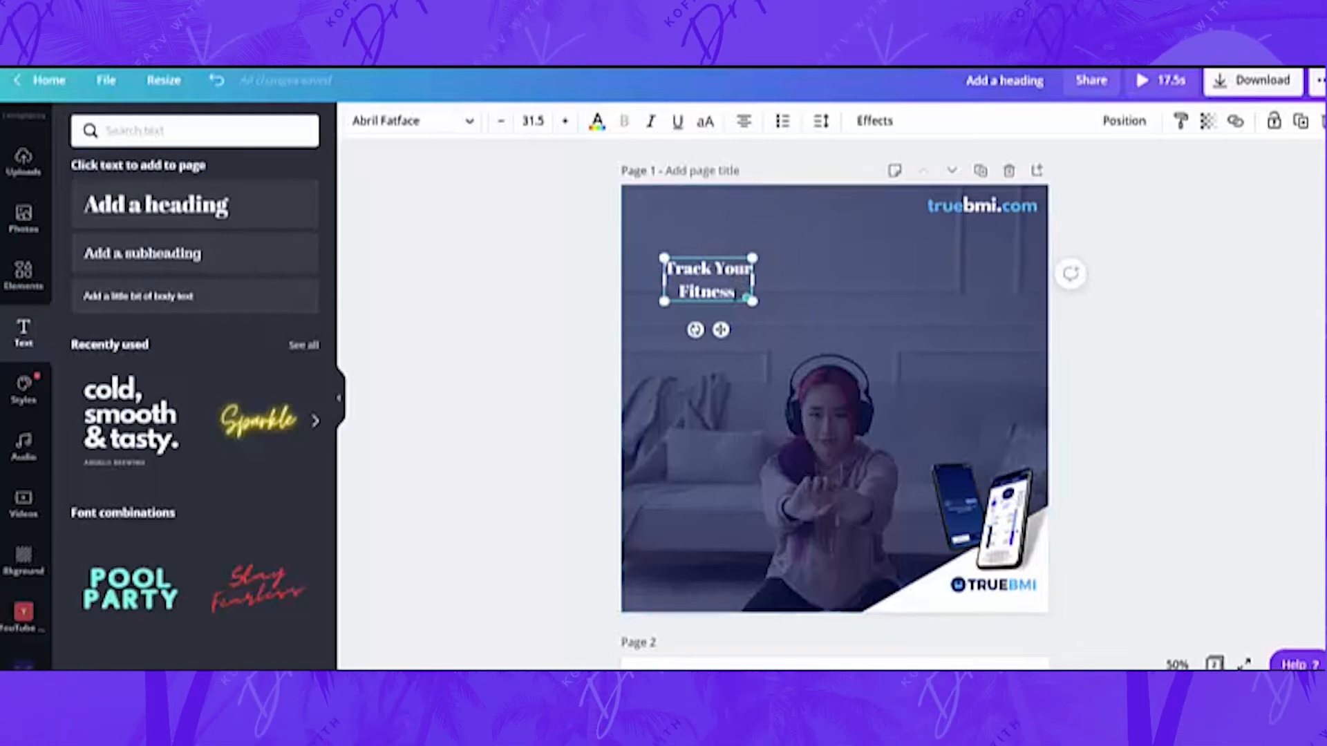
# Step: Replace the heading's wording with "Tracking Your Body Mass Index"
pyautogui.hotkey('ctrl', 'a')
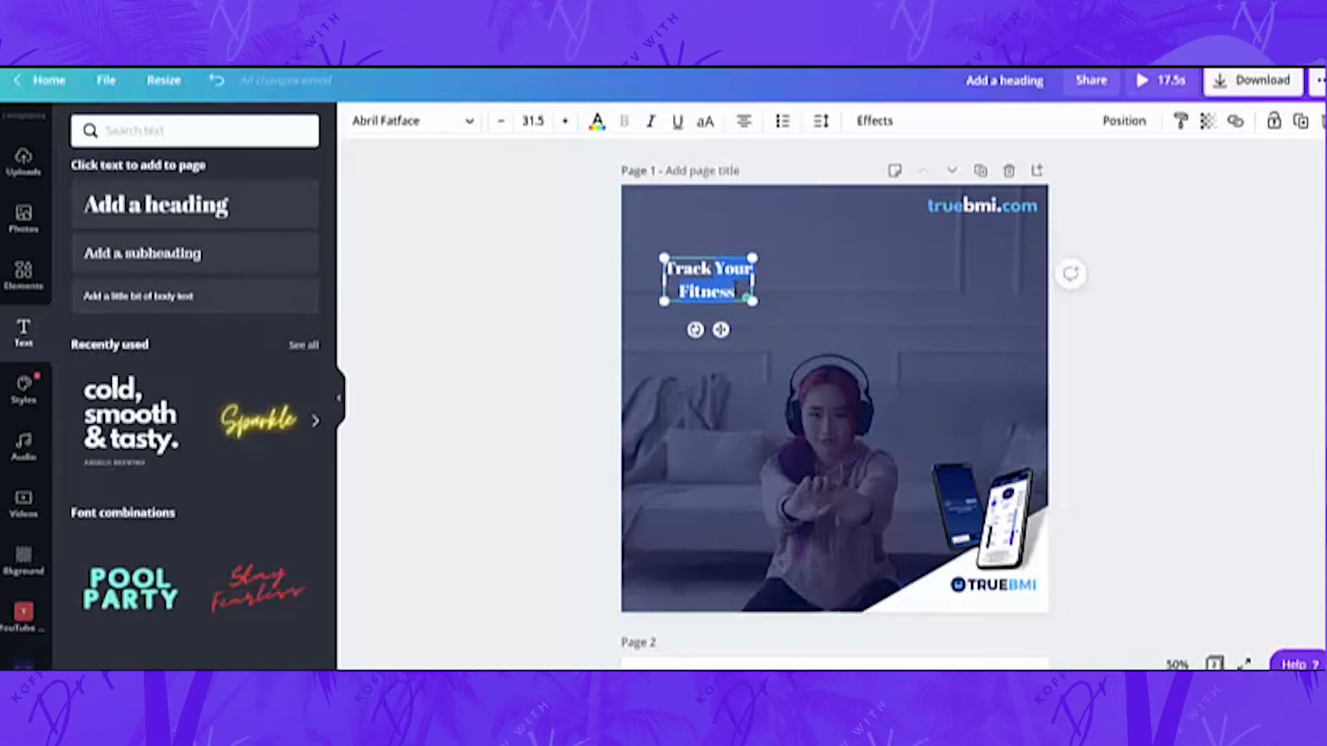
pyautogui.press('BackSpace')
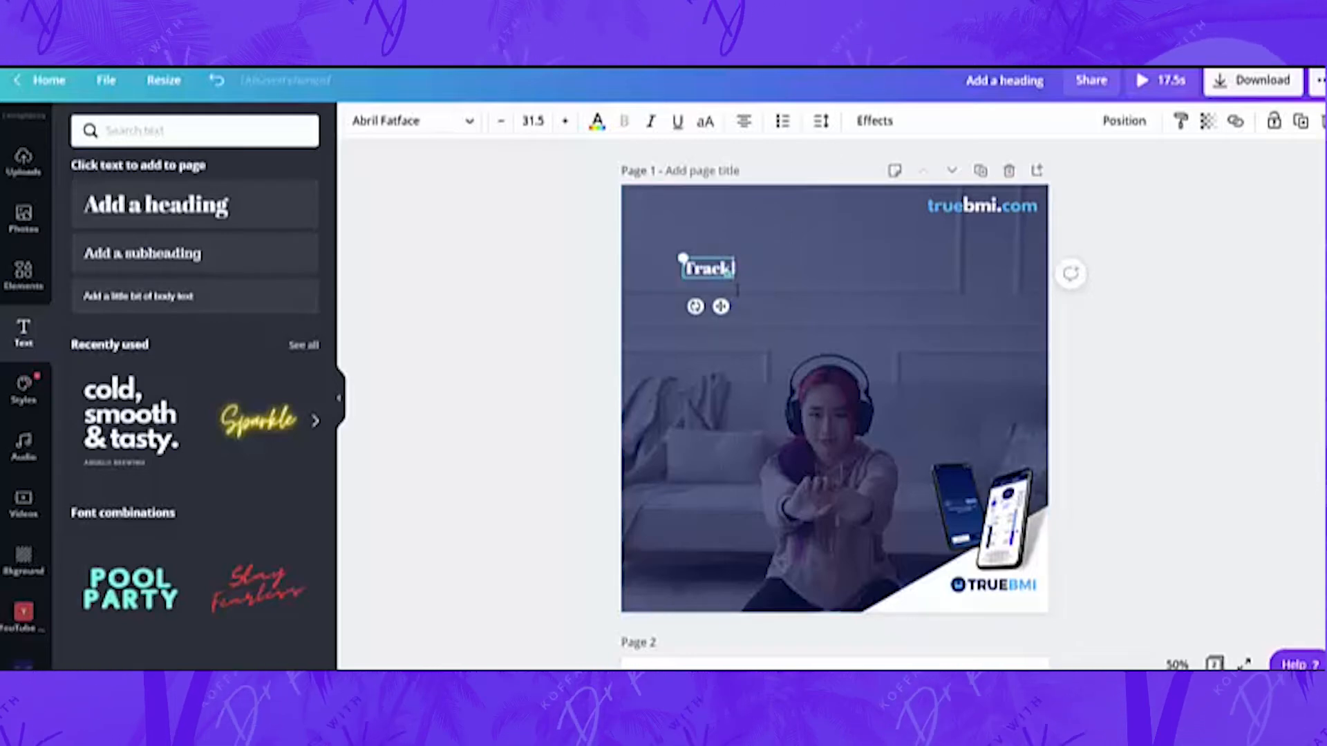
pyautogui.write('ing')
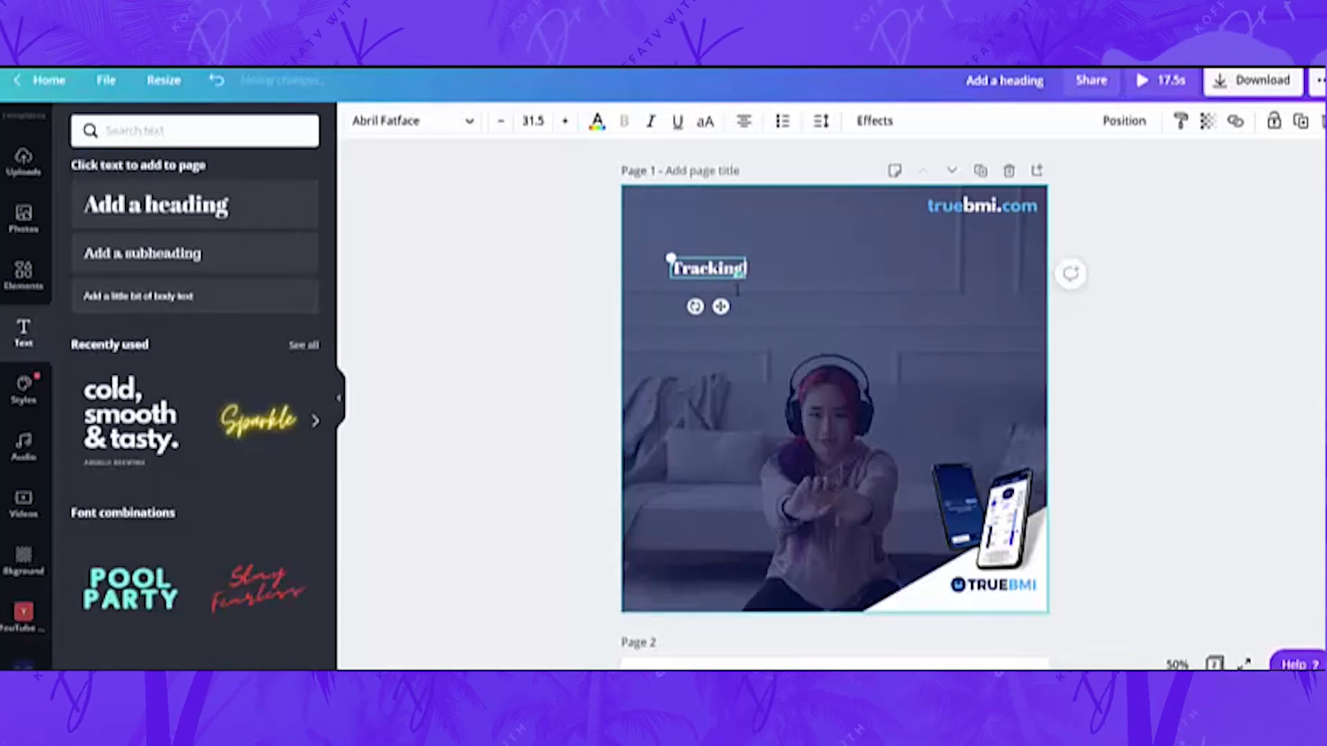
pyautogui.write(' Mour')
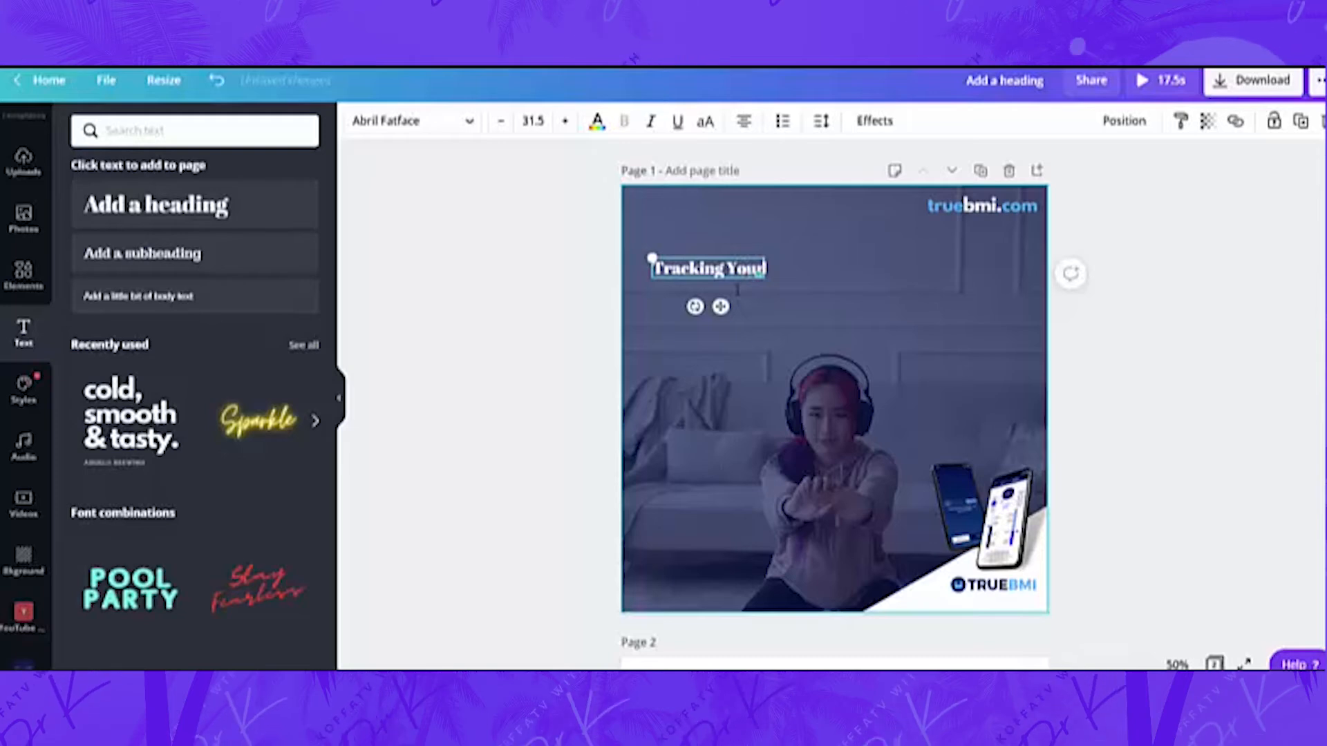
pyautogui.write(' Bo')
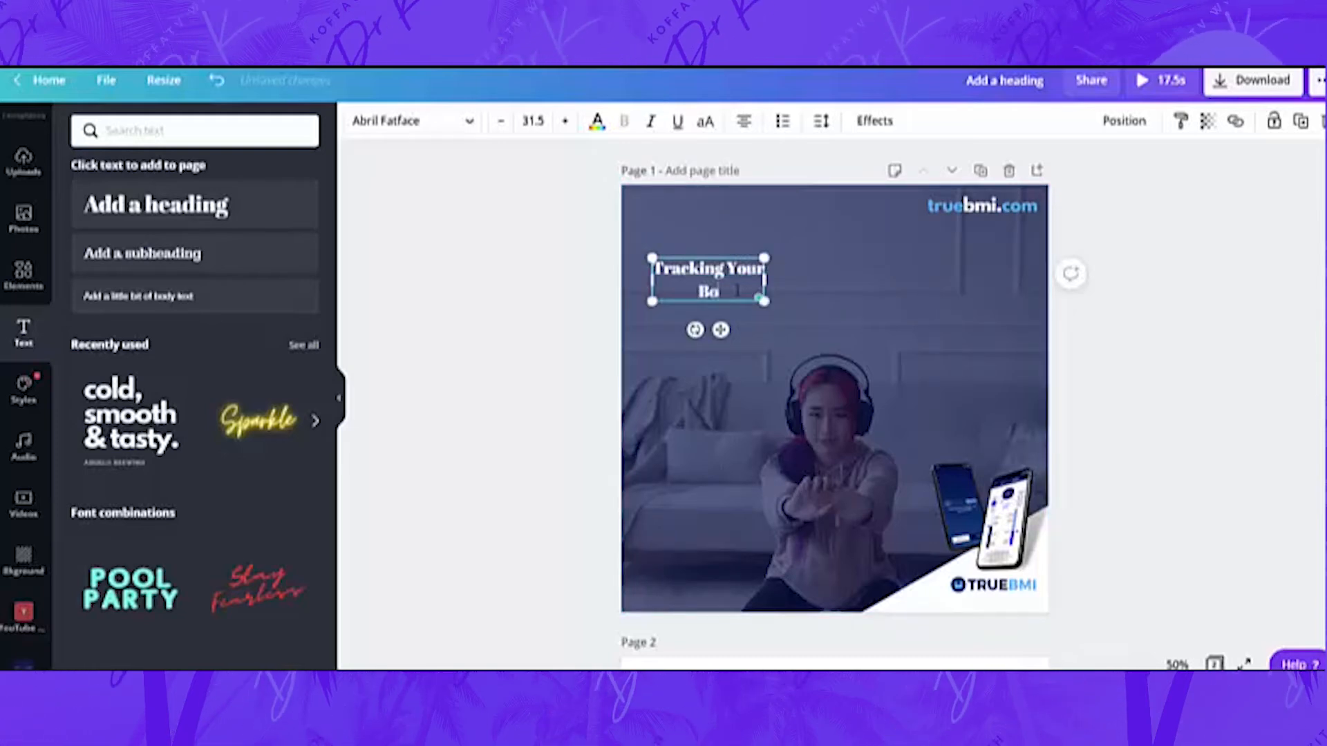
pyautogui.write('dy Mass')
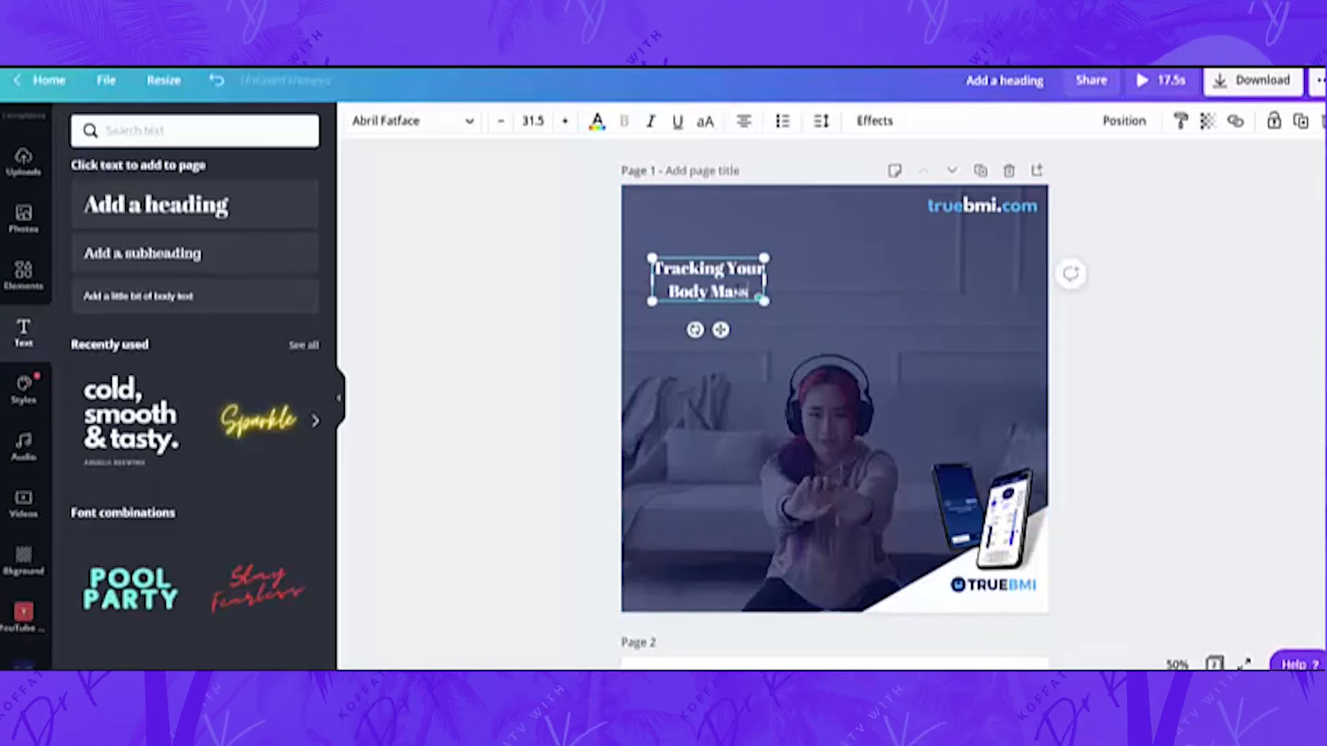
pyautogui.write(' Index')
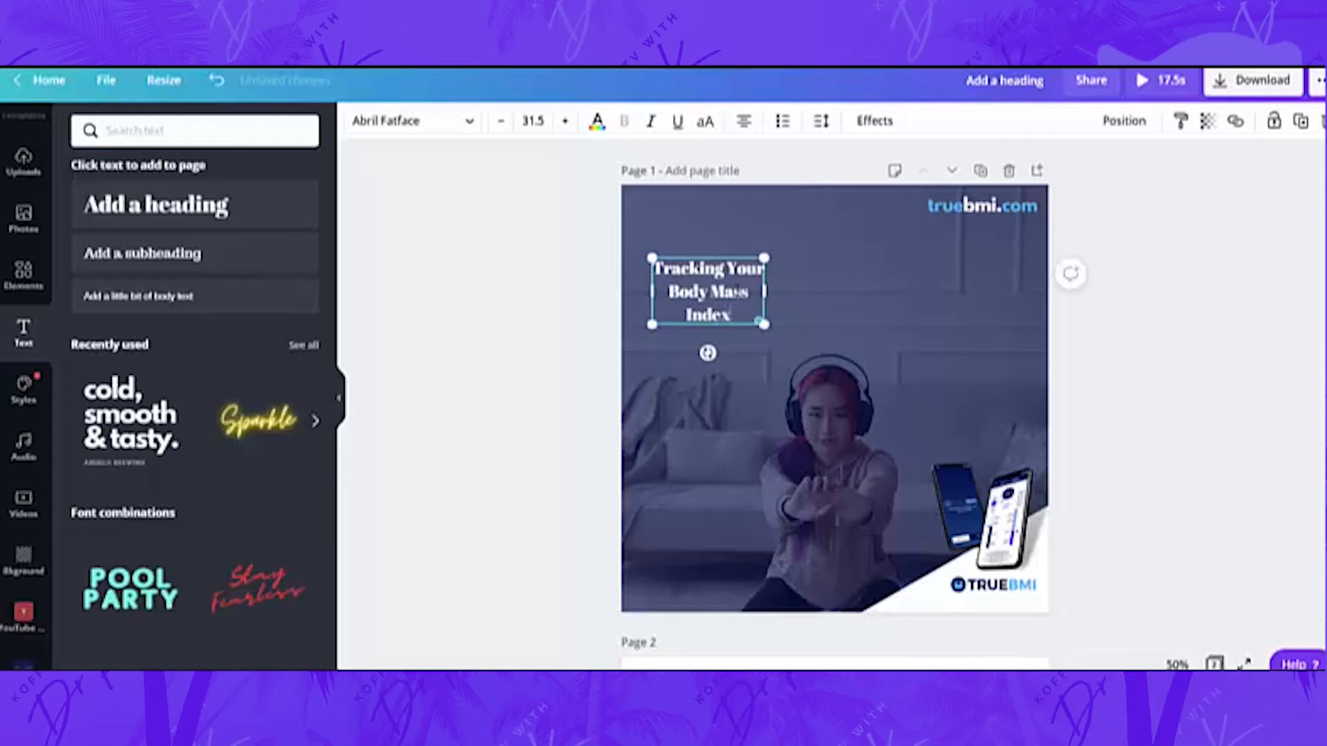
# Step: Left-align the heading, enlarge it to font size 81.2 and position it in page 1's upper-left corner
pyautogui.hotkey('ctrl', 'a')
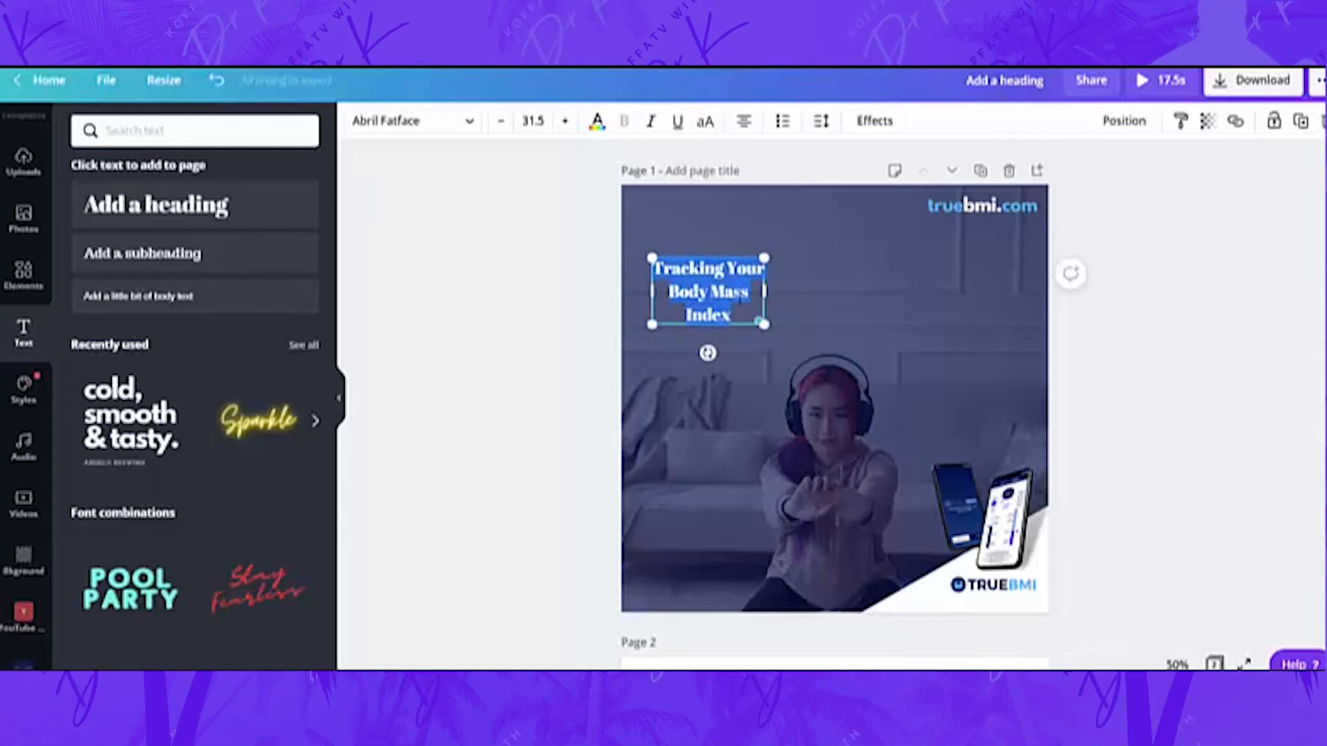
pyautogui.click(519, 358)
pyautogui.click(722, 311)
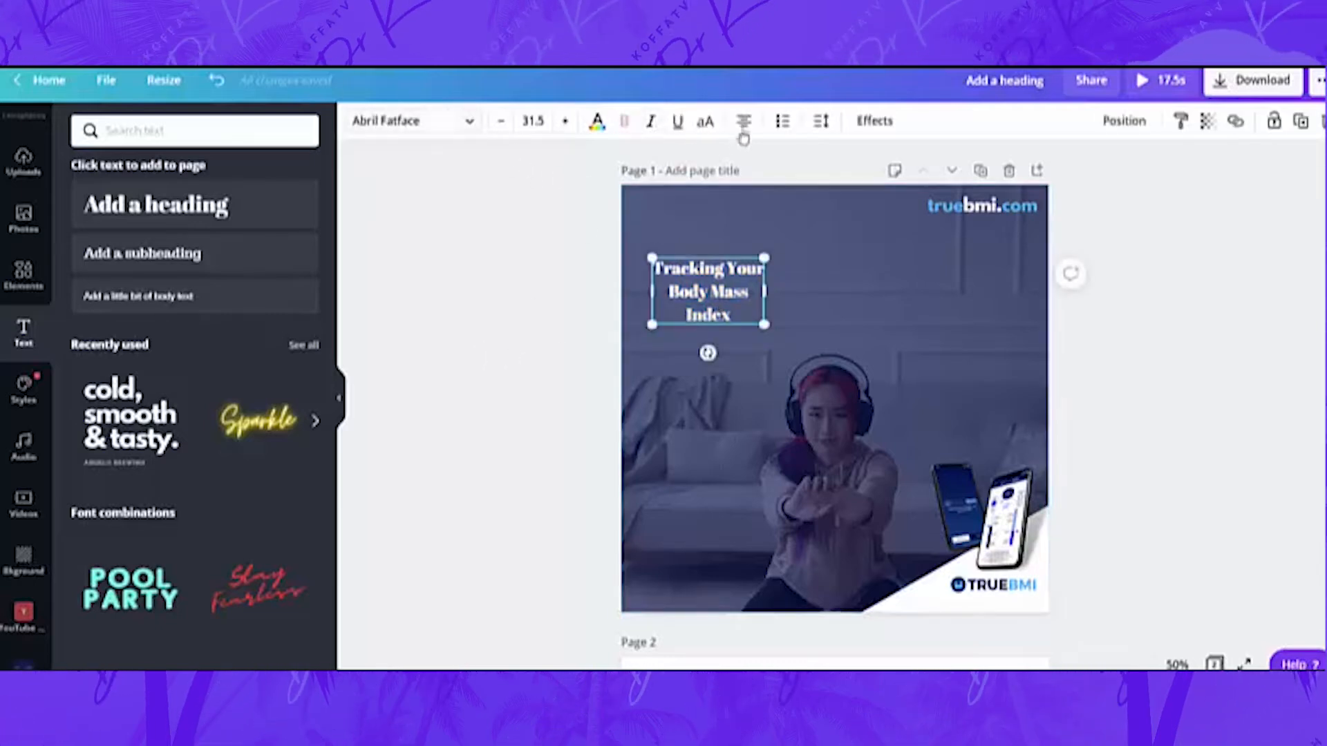
pyautogui.click(744, 125)
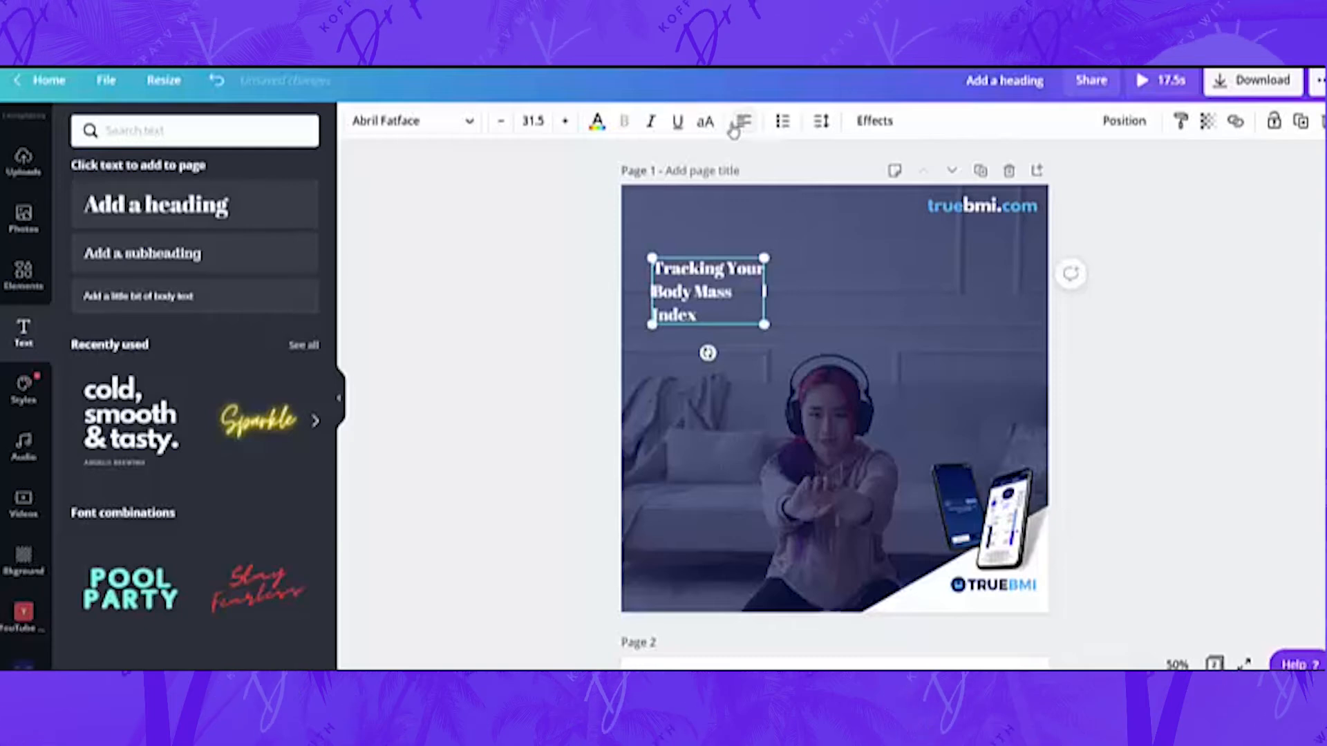
pyautogui.moveTo(764, 257); pyautogui.dragTo(869, 195)
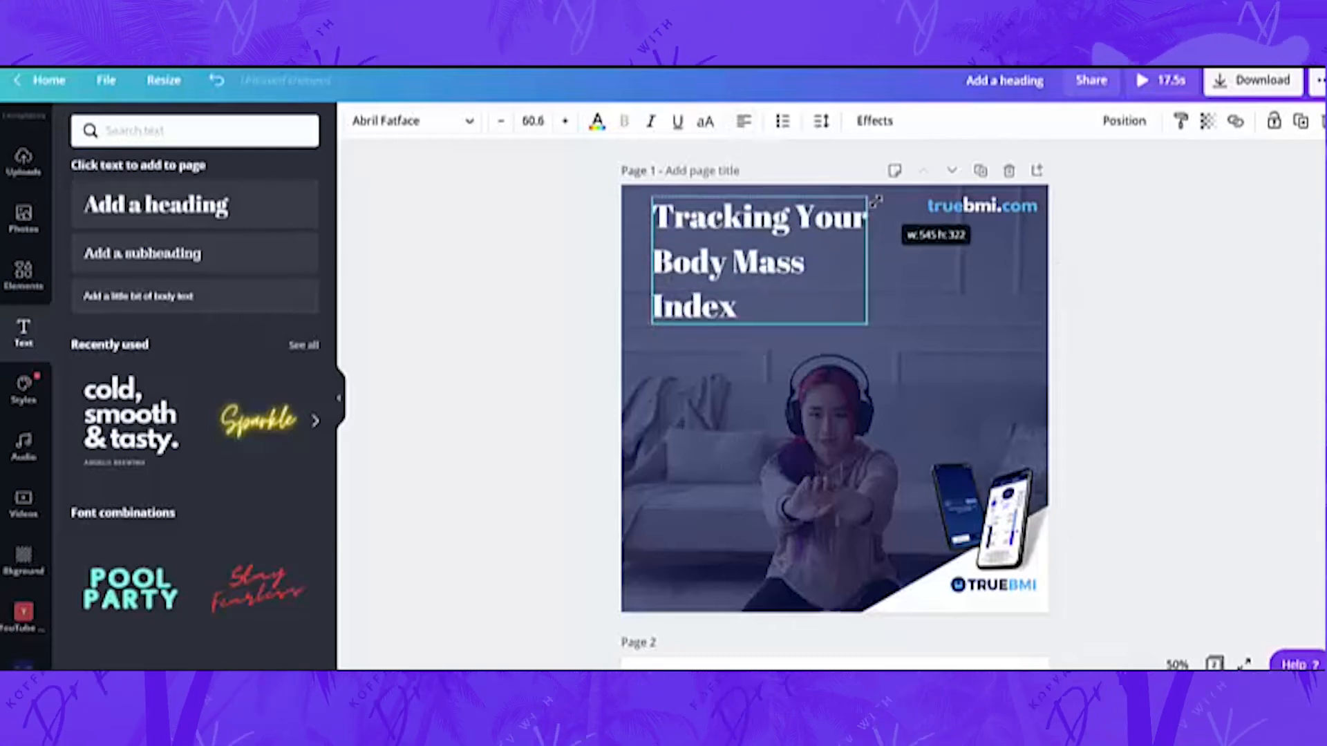
pyautogui.moveTo(755, 265); pyautogui.dragTo(752, 344)
pyautogui.moveTo(861, 271); pyautogui.dragTo(824, 247)
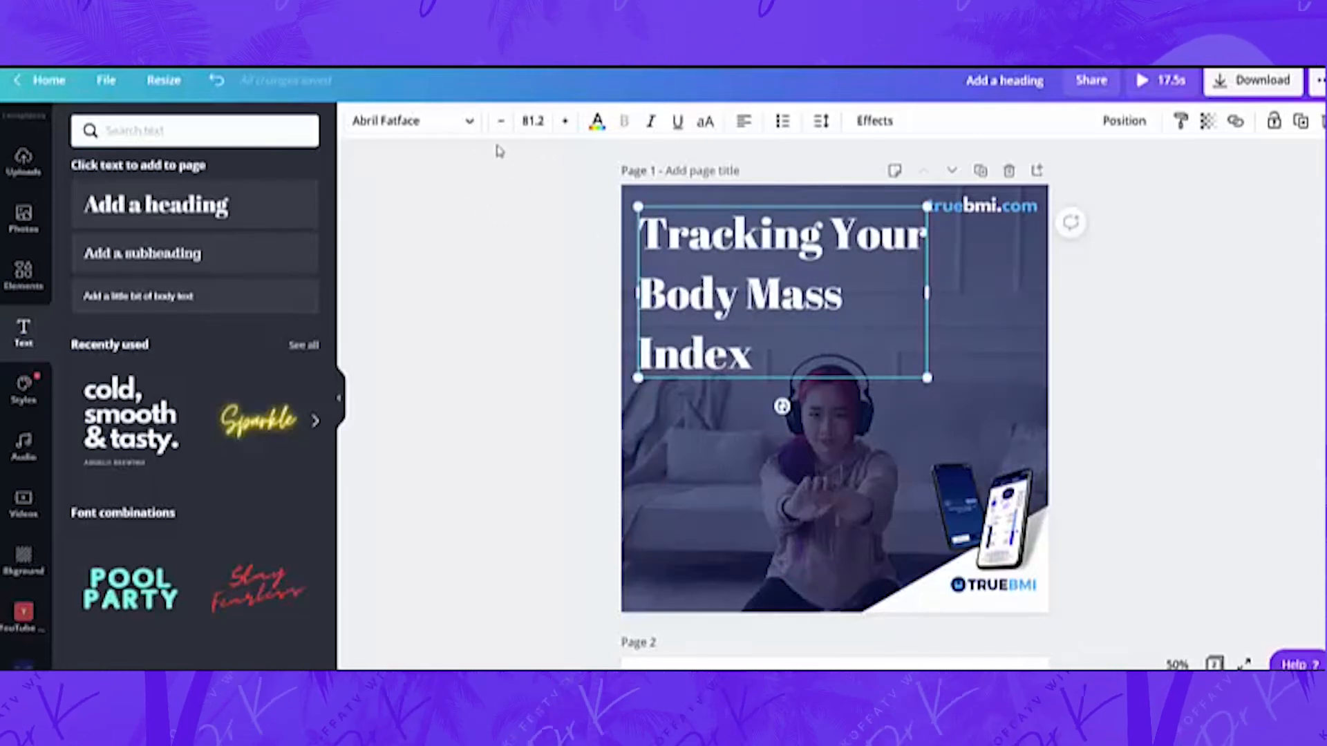
# Step: Set the heading in bold Montserrat Classic and narrow its text box so each word sits on its own line
pyautogui.click(470, 123)
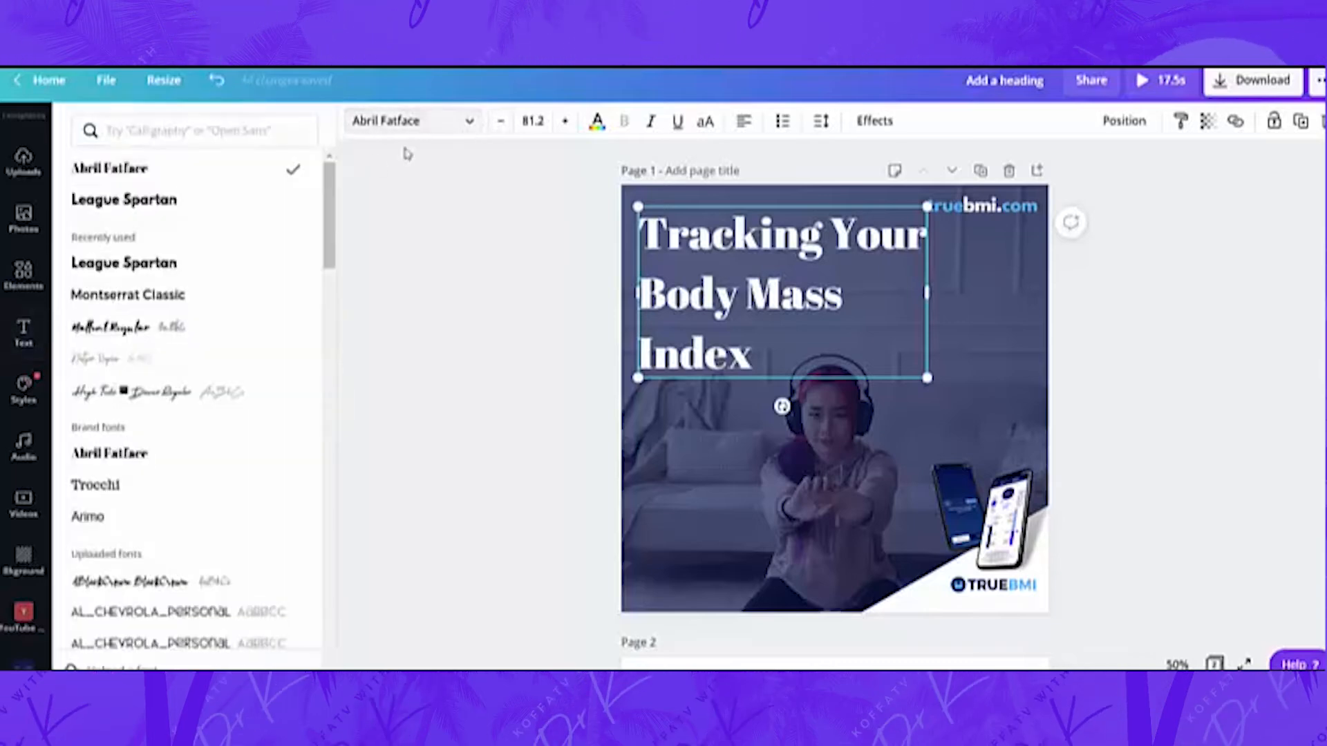
pyautogui.click(141, 271)
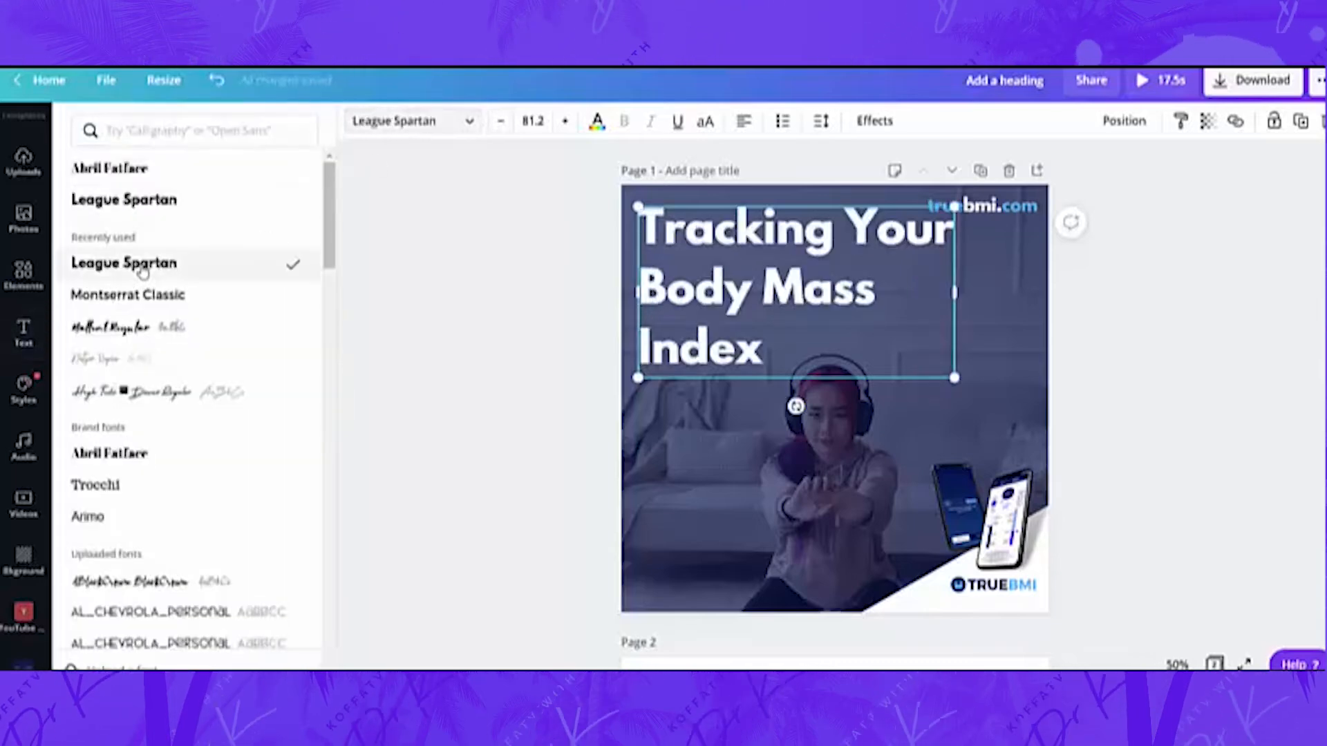
pyautogui.click(144, 297)
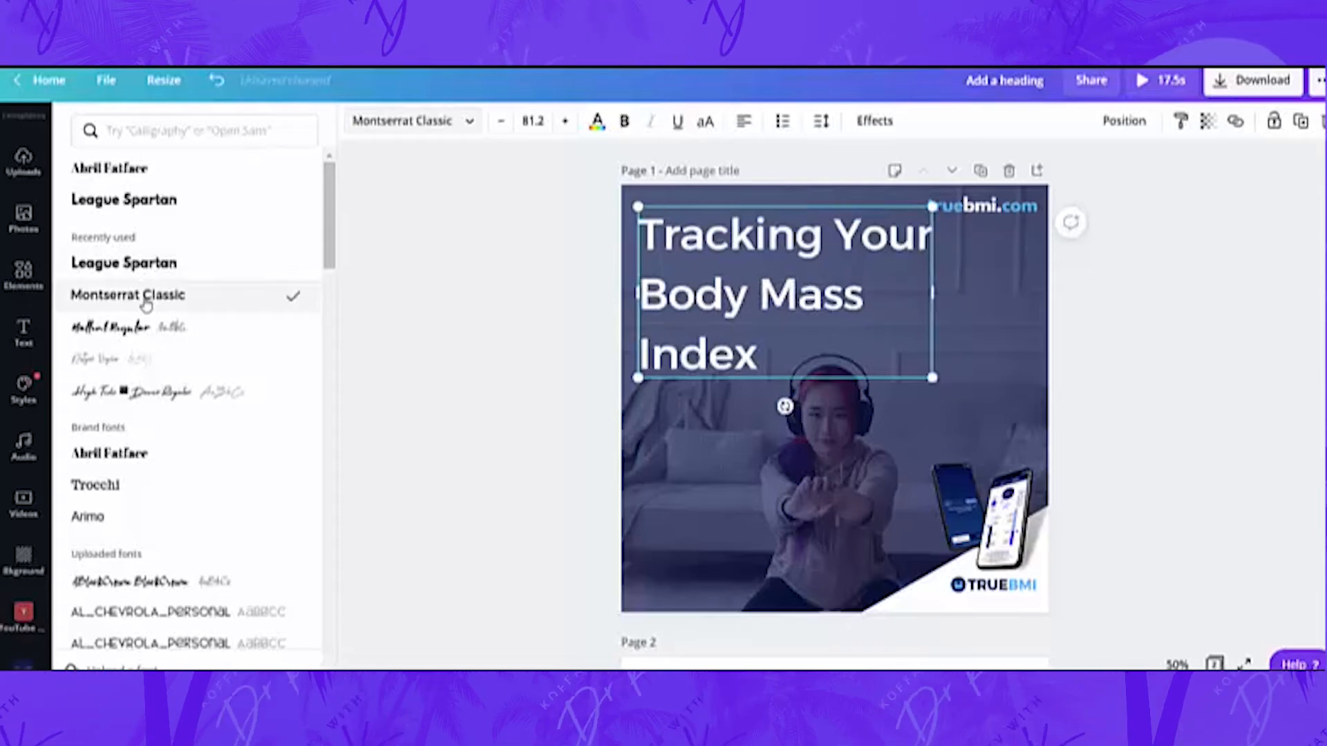
pyautogui.click(624, 123)
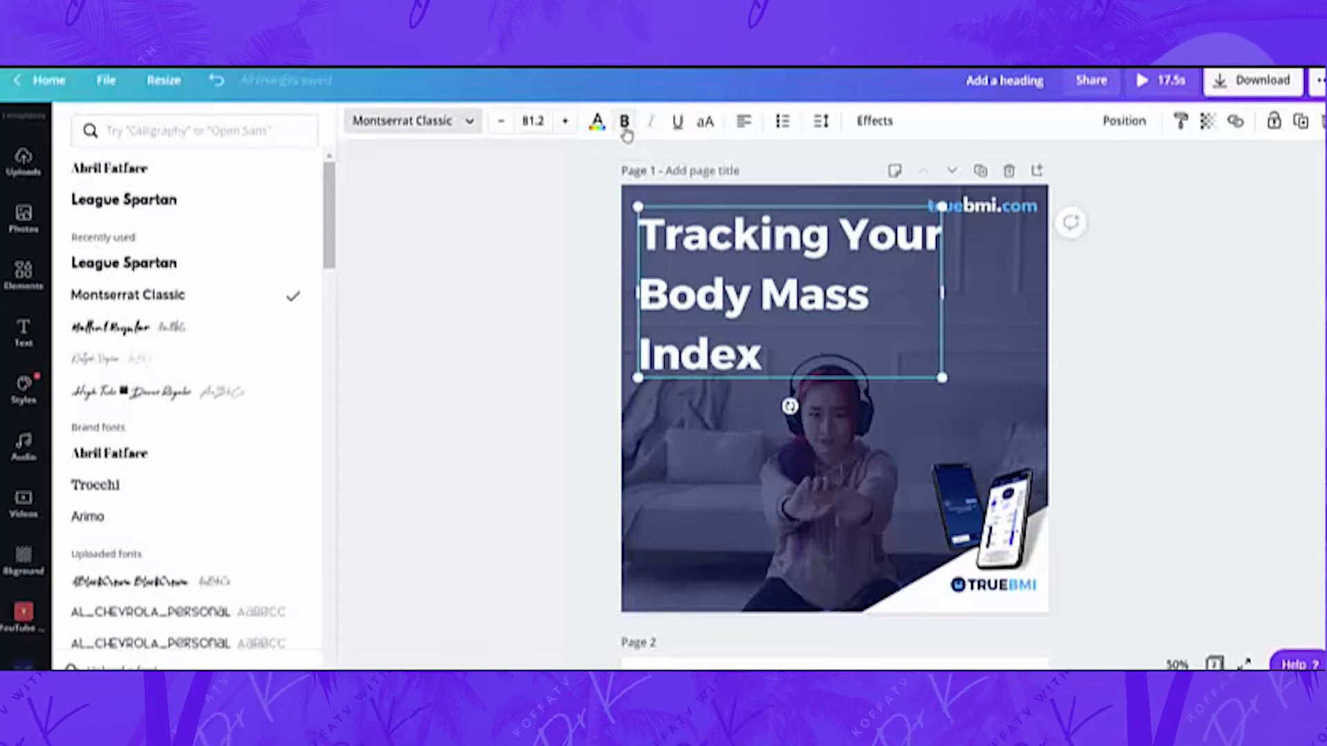
pyautogui.moveTo(942, 293); pyautogui.dragTo(837, 305)
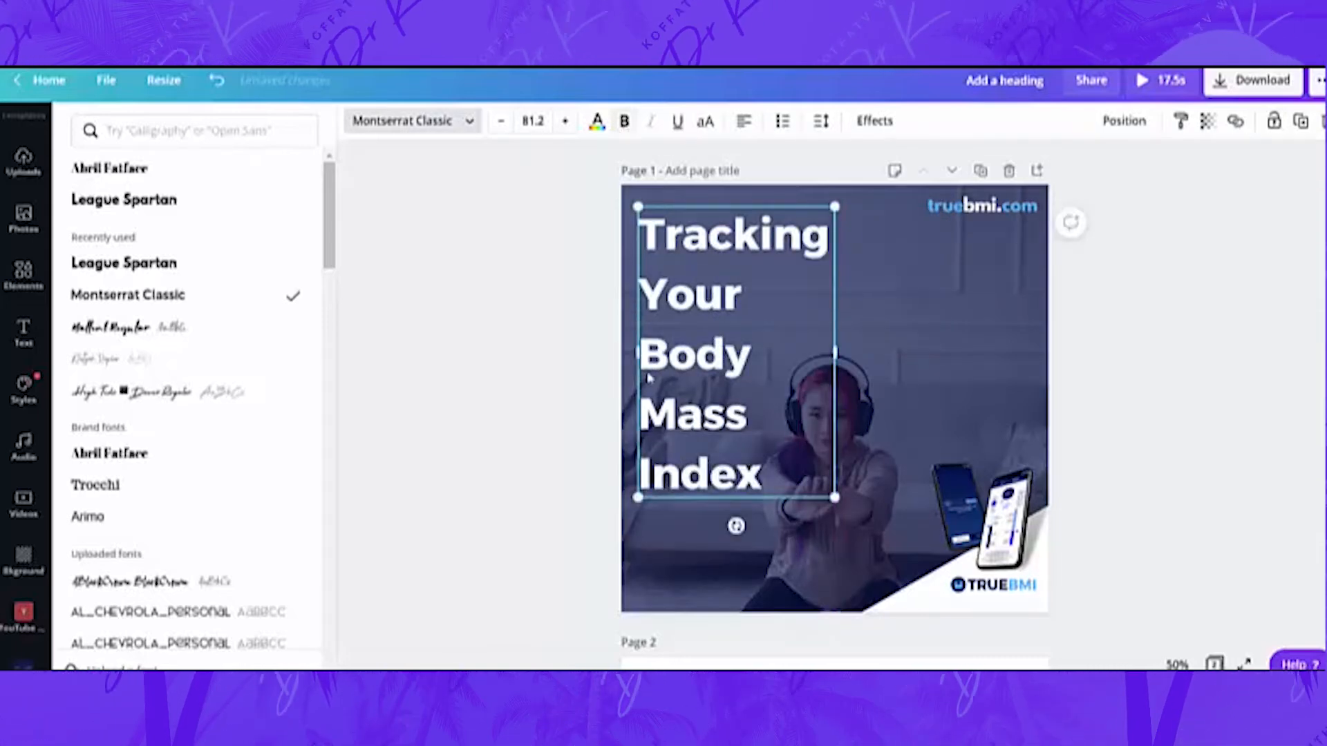
pyautogui.click(572, 407)
pyautogui.click(549, 528)
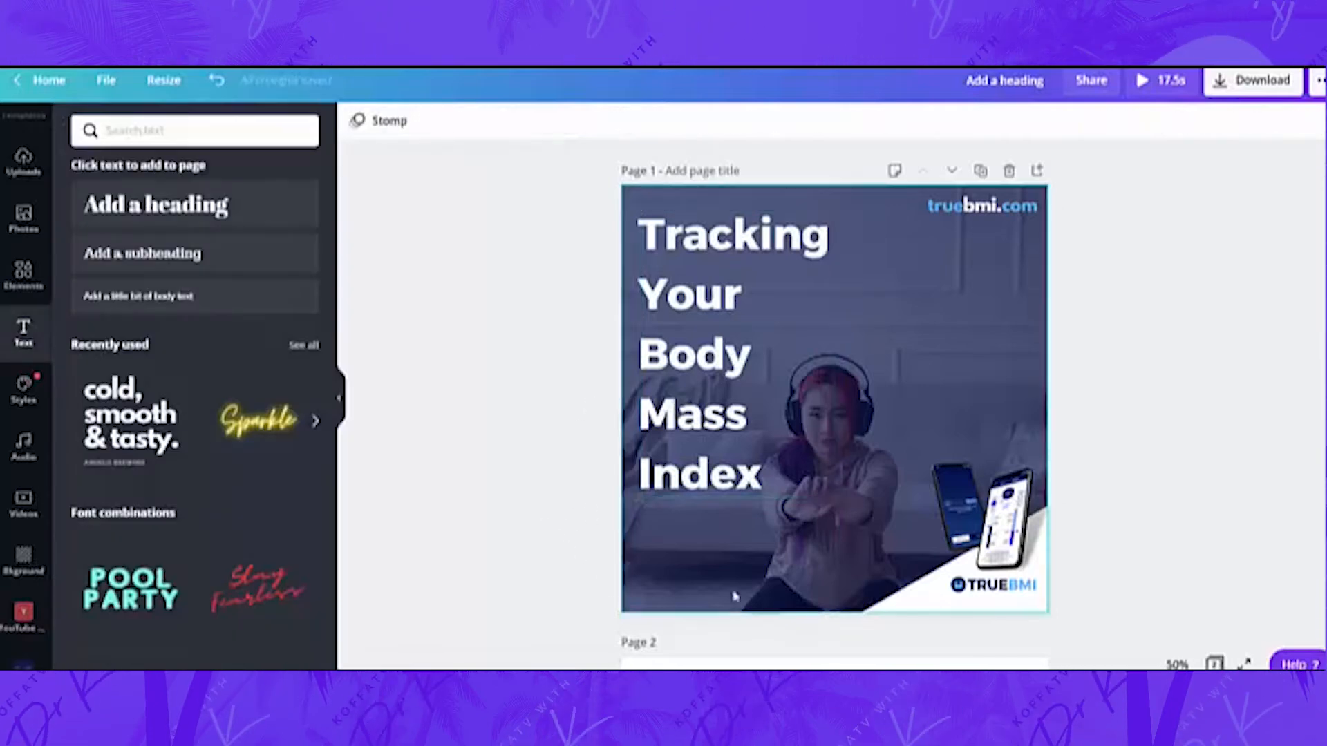
# Step: Enlarge page 1's background video within its frame and shift it so the woman stands to the right of the heading
pyautogui.doubleClick(757, 594)
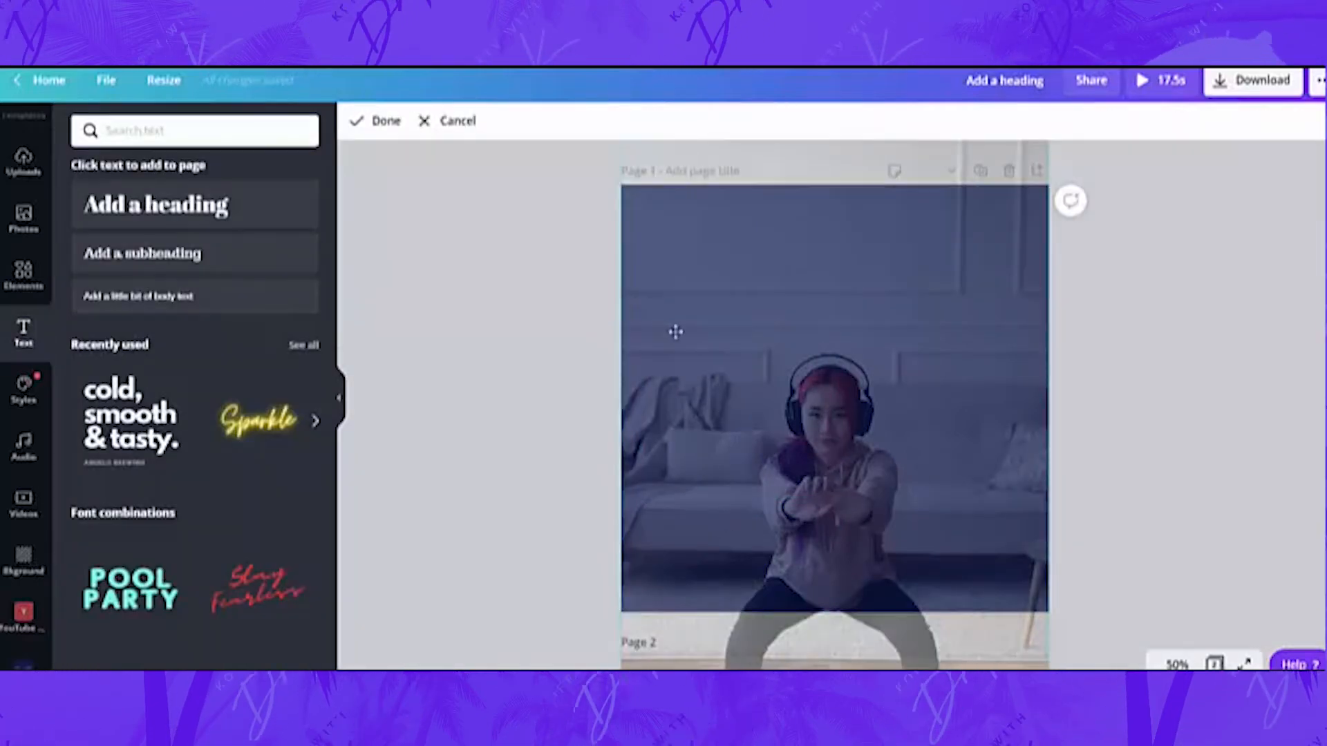
pyautogui.moveTo(666, 287); pyautogui.dragTo(661, 429)
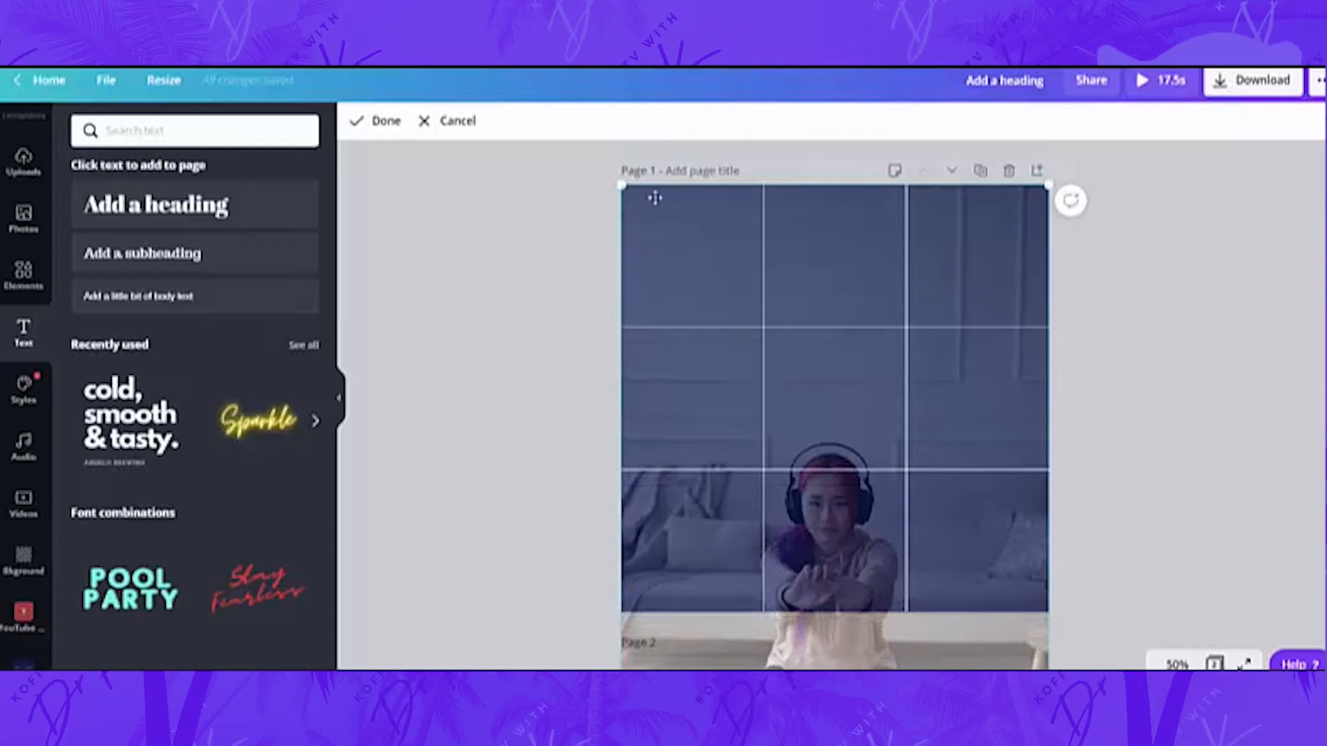
pyautogui.moveTo(622, 191); pyautogui.dragTo(375, 95)
pyautogui.moveTo(580, 320); pyautogui.dragTo(716, 261)
pyautogui.click(537, 337)
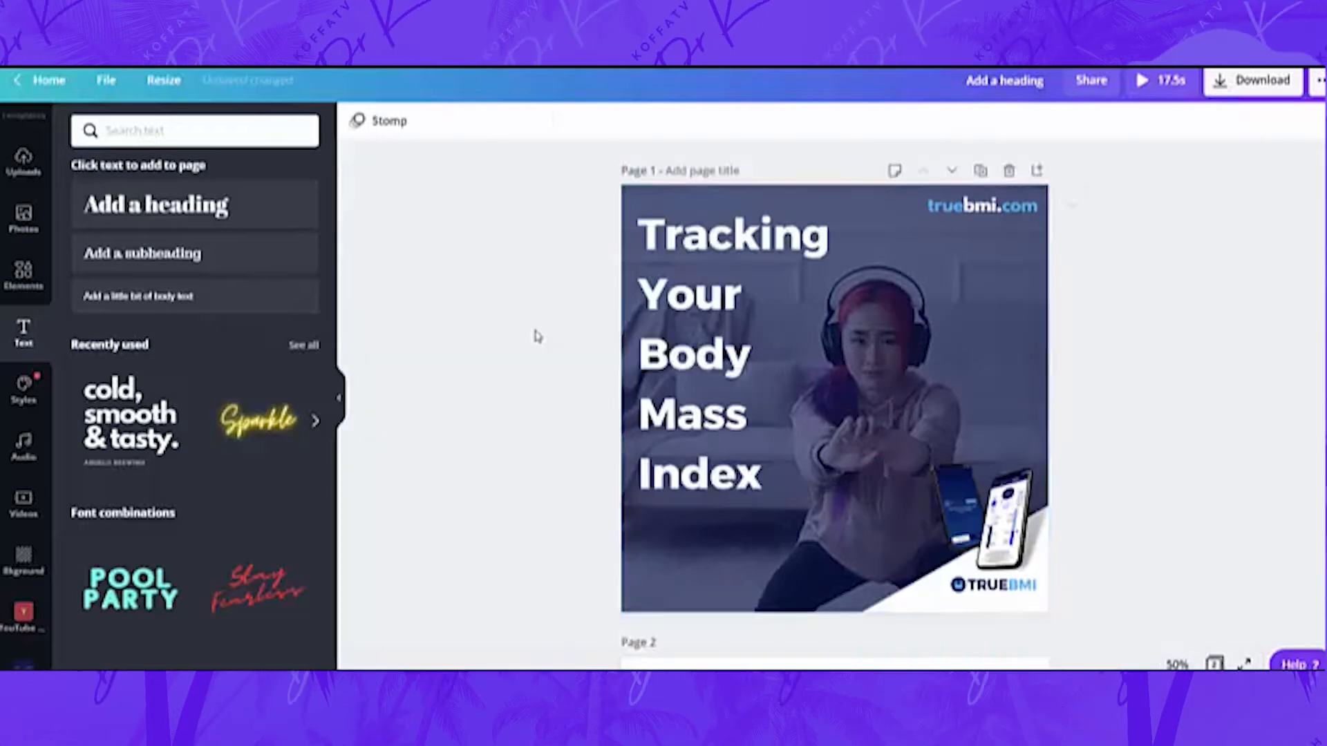
# Step: Tighten the heading's line height to about 1.03
pyautogui.click(683, 358)
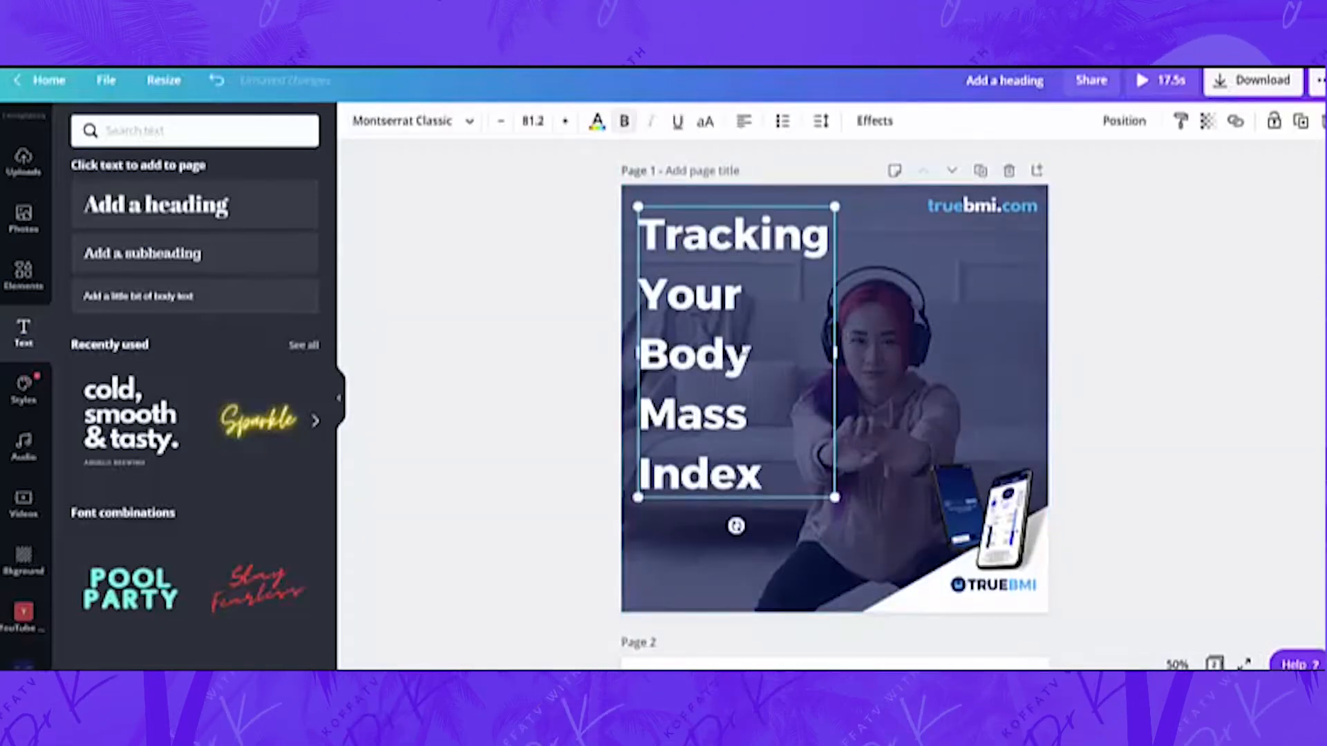
pyautogui.click(821, 122)
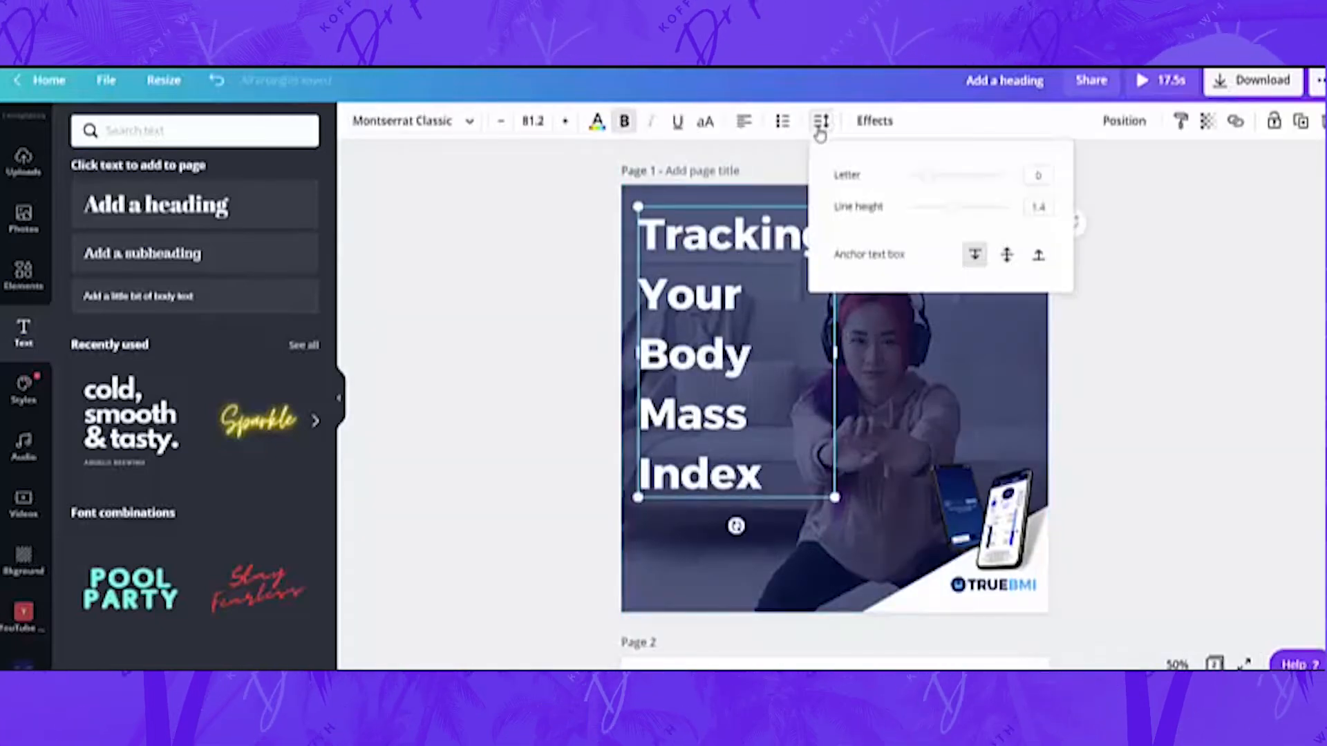
pyautogui.moveTo(953, 209); pyautogui.dragTo(935, 209)
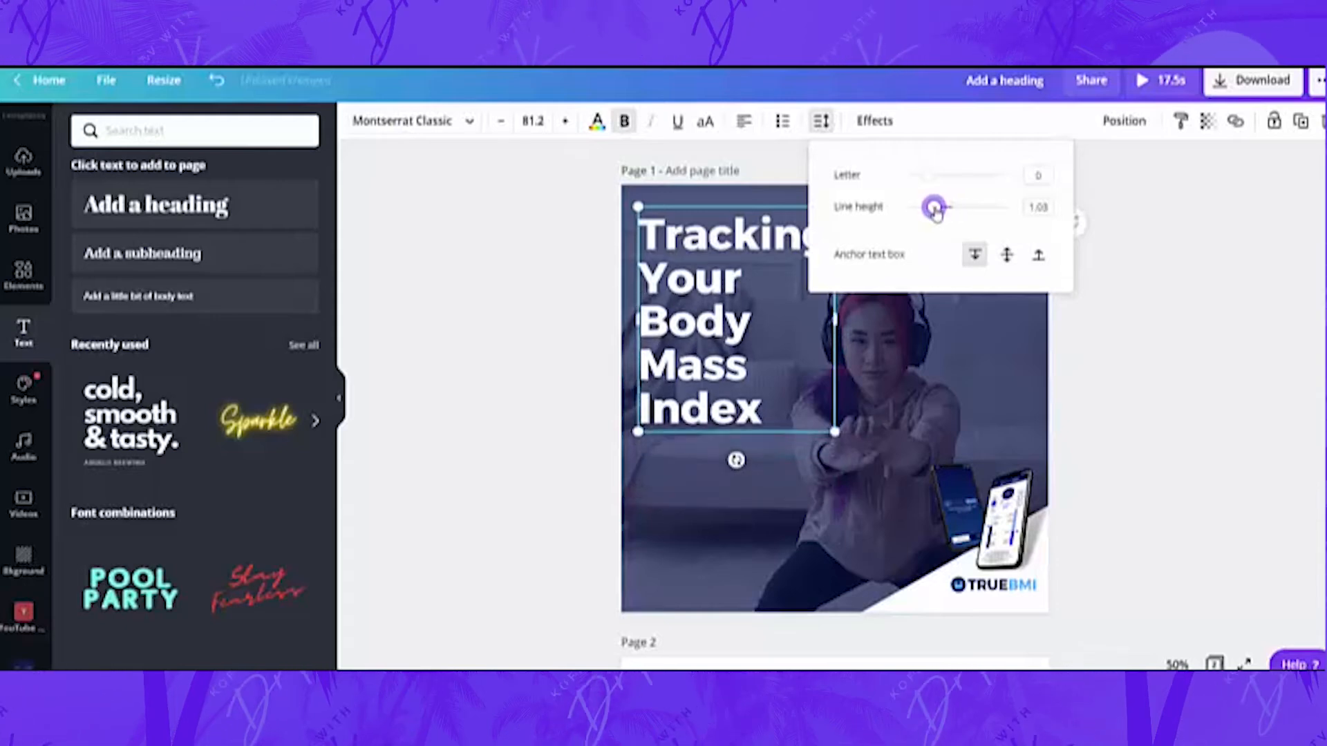
pyautogui.click(530, 377)
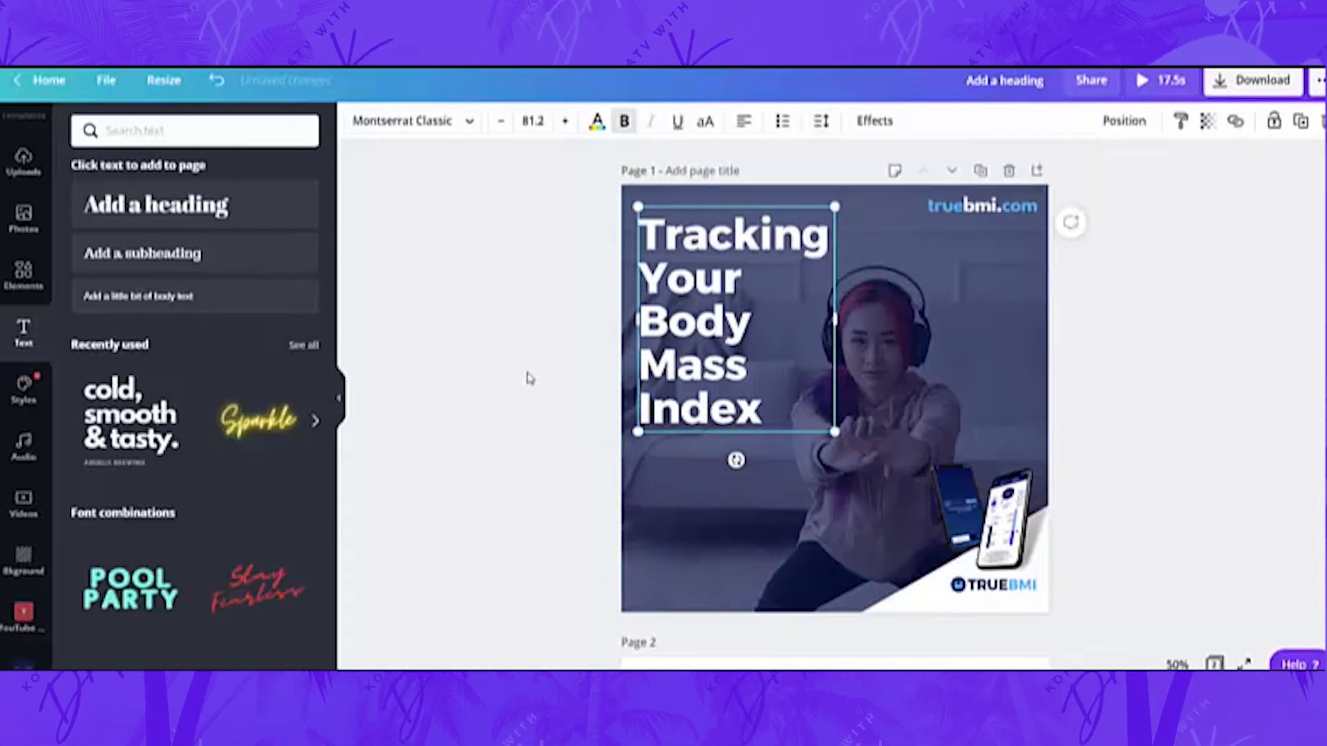
pyautogui.click(529, 378)
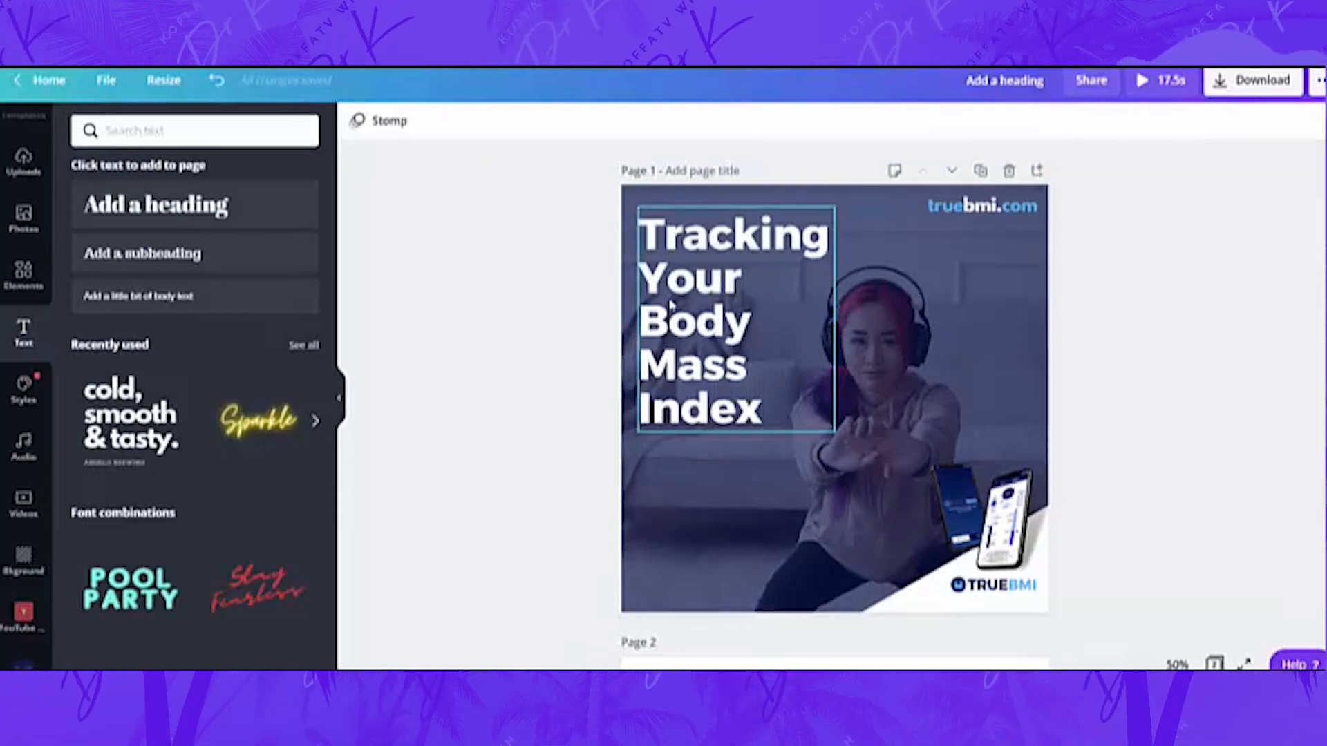
# Step: Color the heading words "Tracking" and "Body Mass Index" in the document's light blue, keeping "Your" white
pyautogui.click(670, 304)
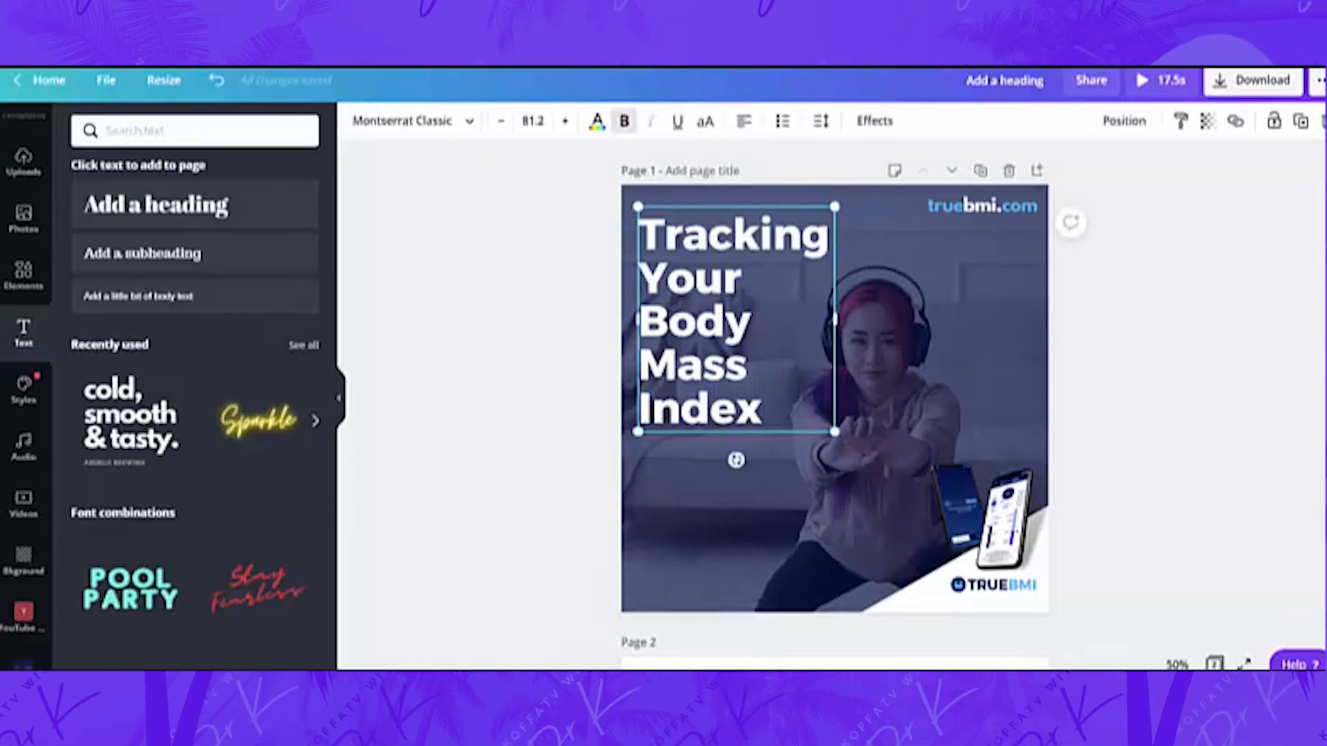
pyautogui.moveTo(637, 235); pyautogui.dragTo(828, 235)
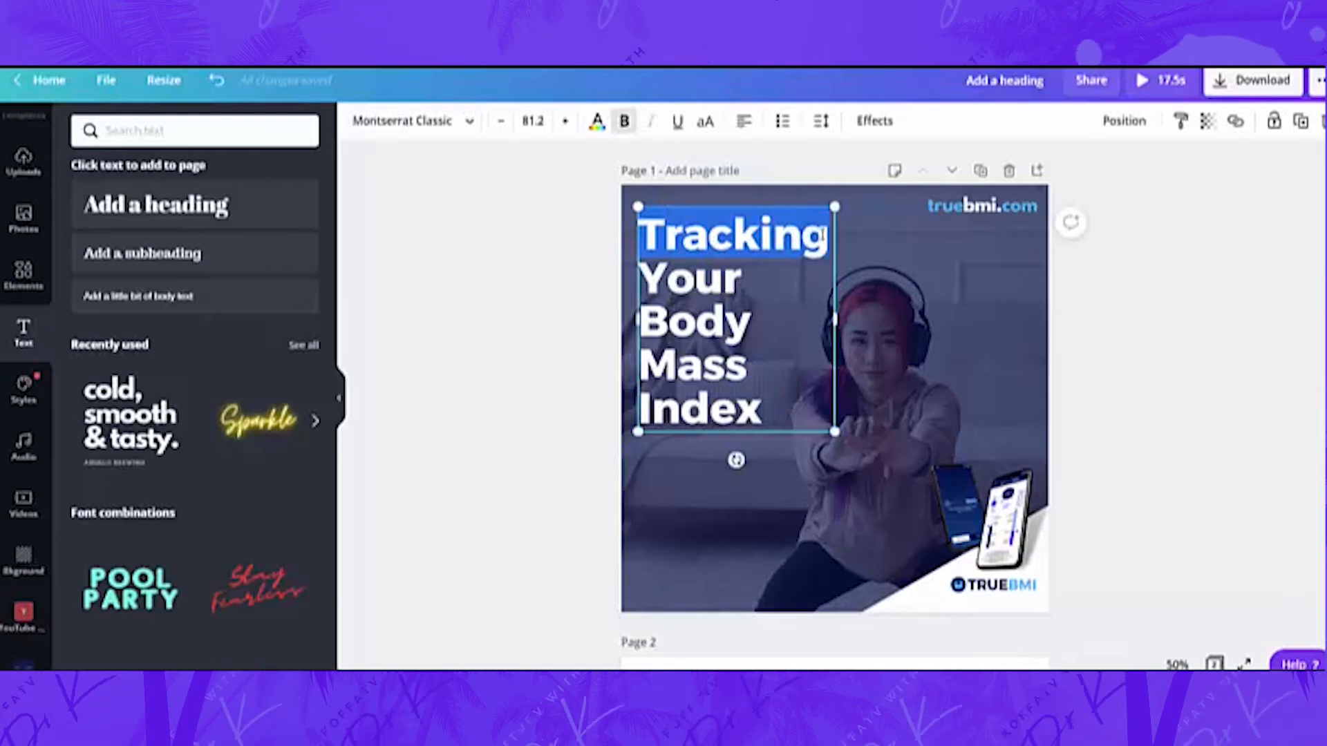
pyautogui.click(597, 122)
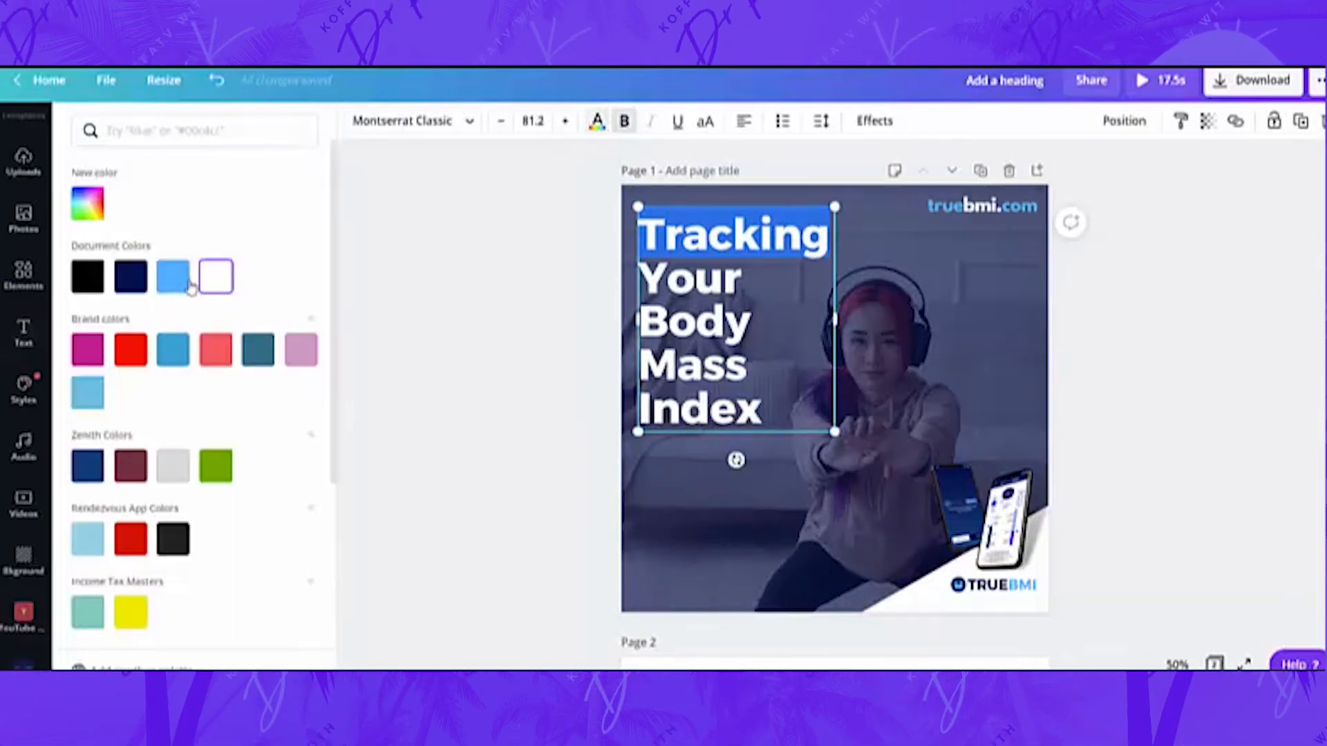
pyautogui.click(450, 344)
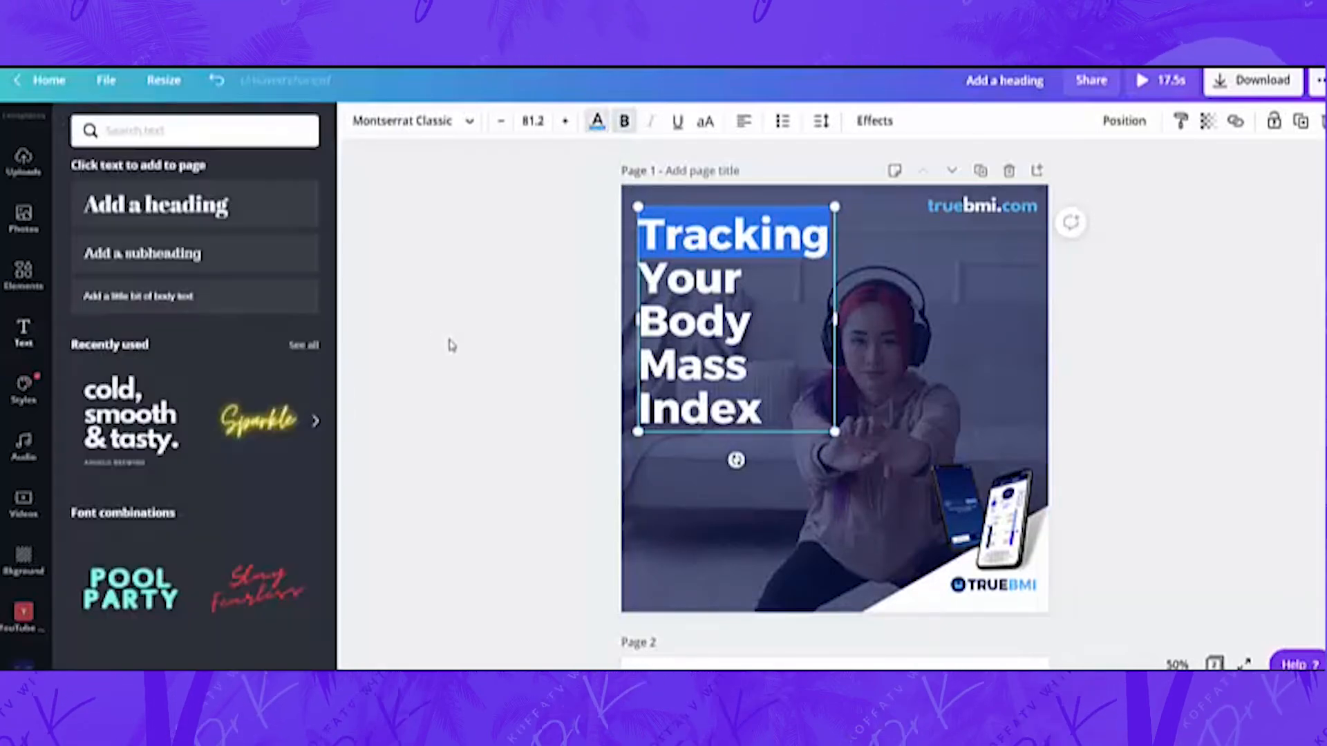
pyautogui.click(677, 326)
pyautogui.moveTo(639, 322); pyautogui.dragTo(760, 409)
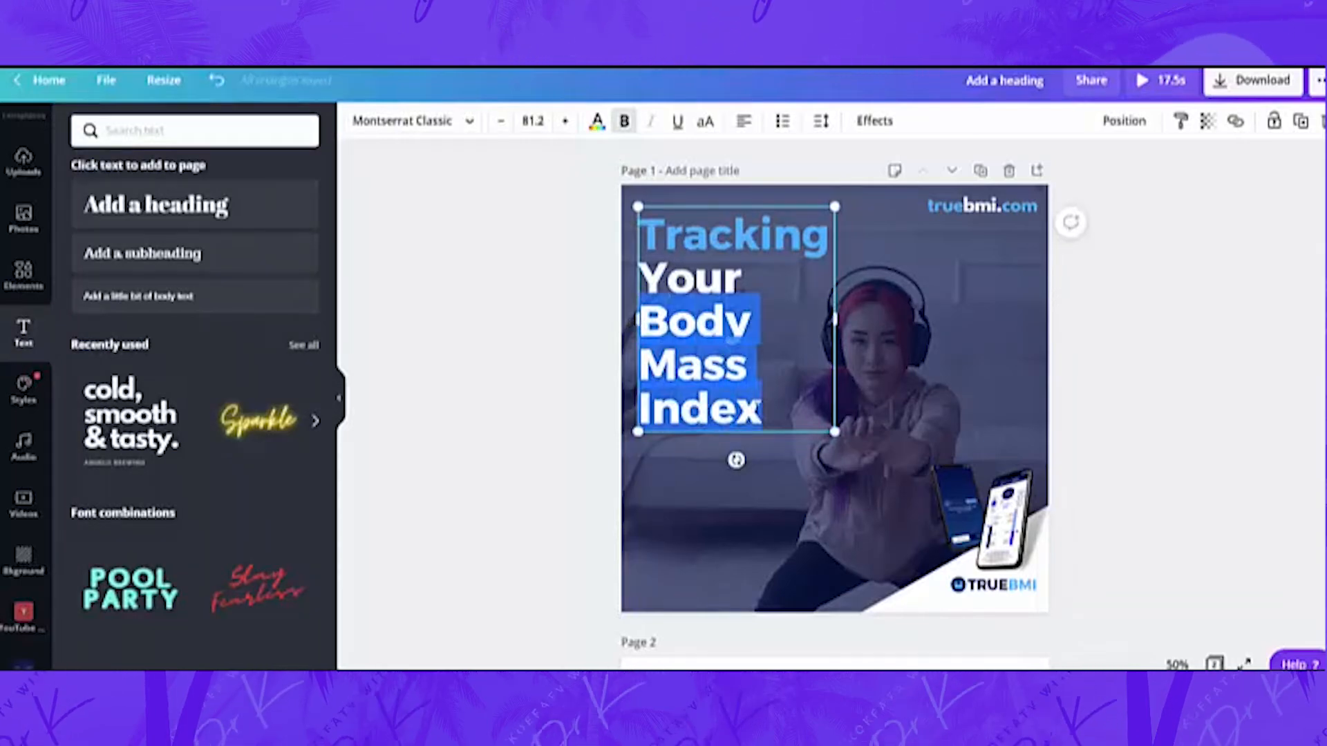
pyautogui.click(597, 121)
pyautogui.click(172, 276)
pyautogui.click(428, 349)
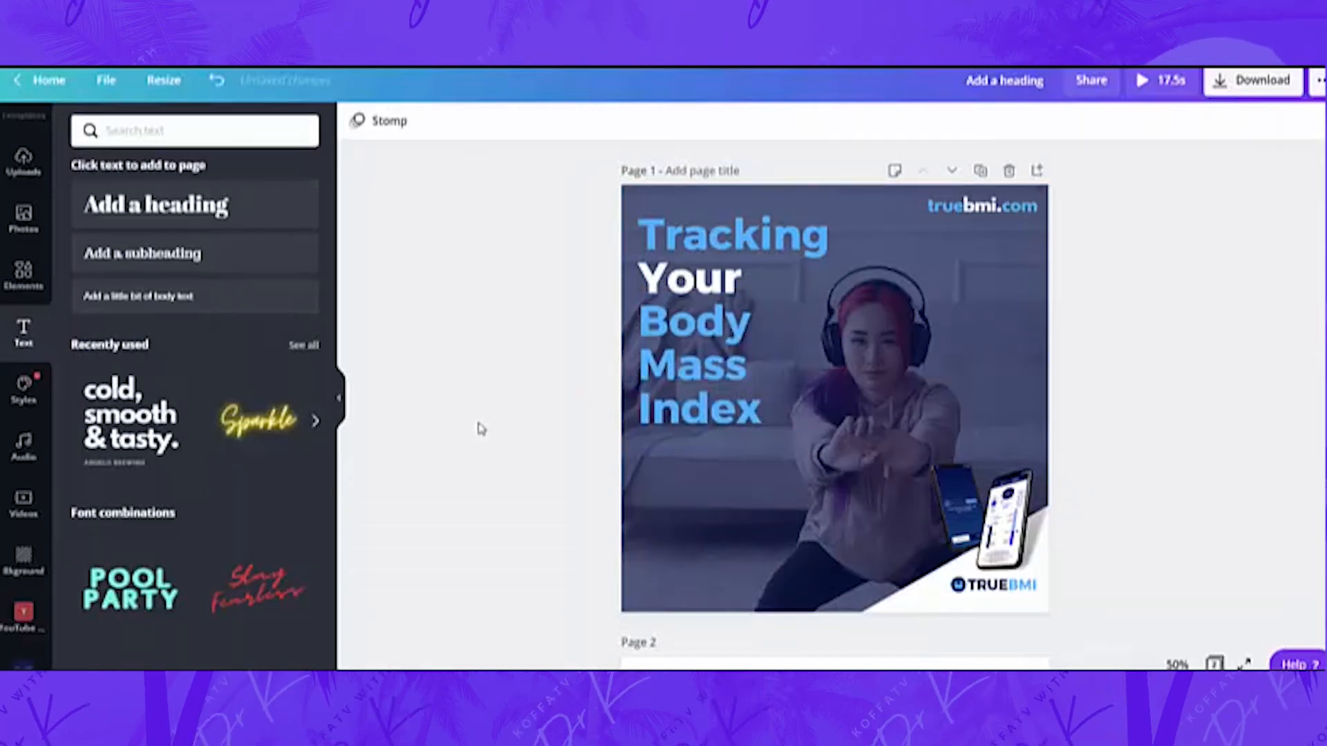
# Step: Move the truebmi.com text to page 1's lower-left corner, aligned with the heading's left edge and level with the TRUEBMI logo
pyautogui.moveTo(972, 216); pyautogui.dragTo(972, 245)
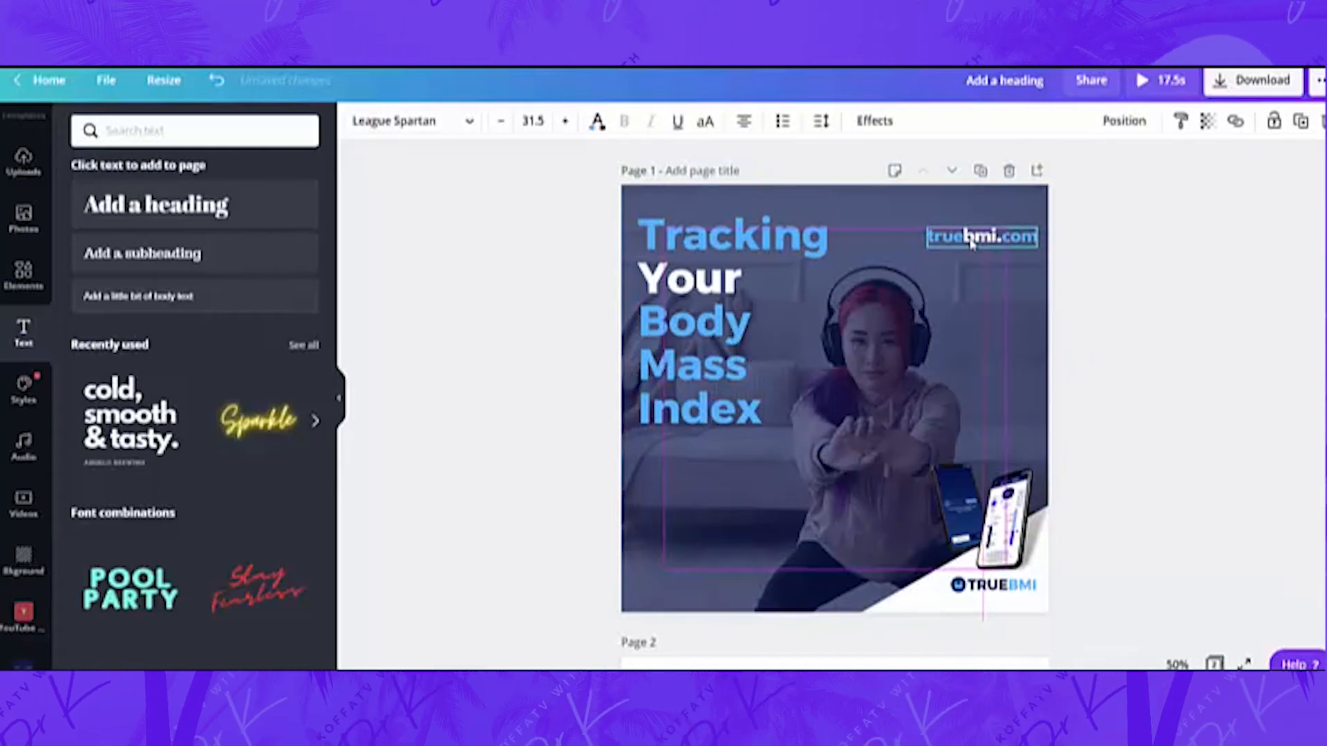
pyautogui.moveTo(971, 240); pyautogui.dragTo(694, 588)
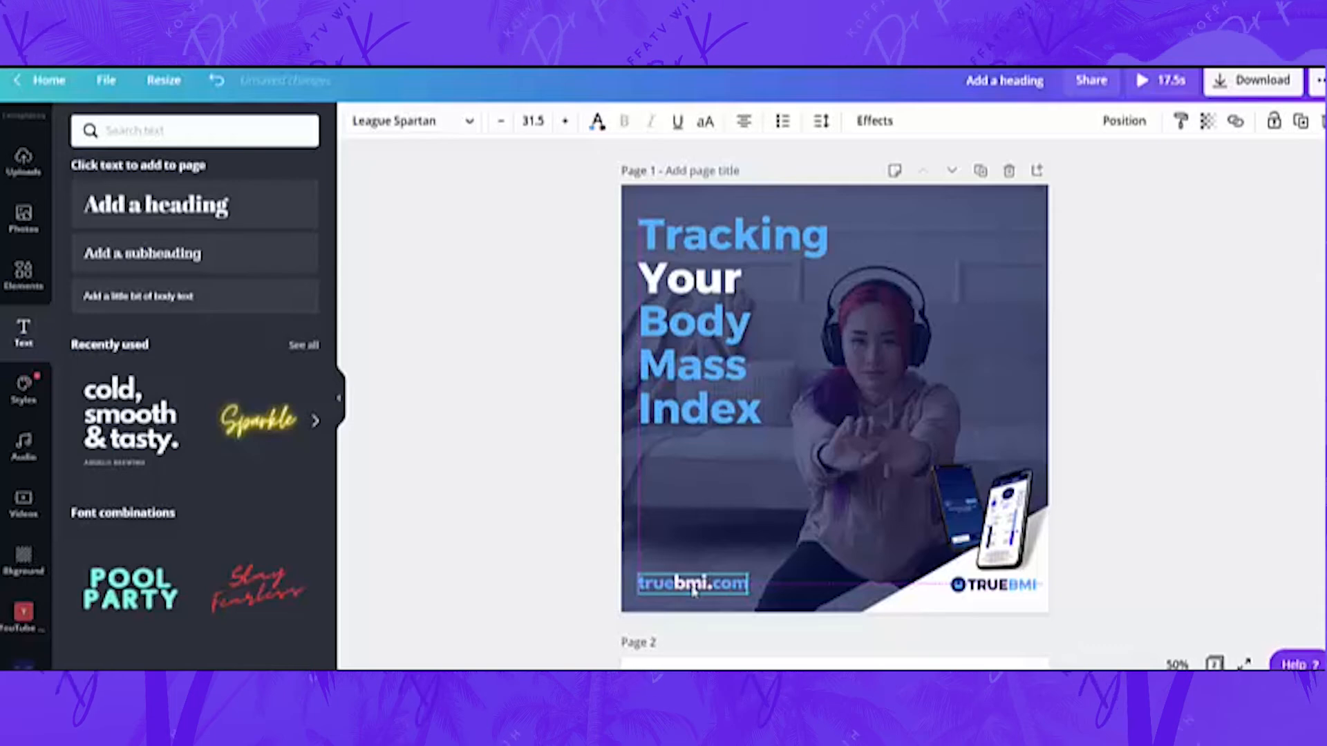
pyautogui.click(574, 434)
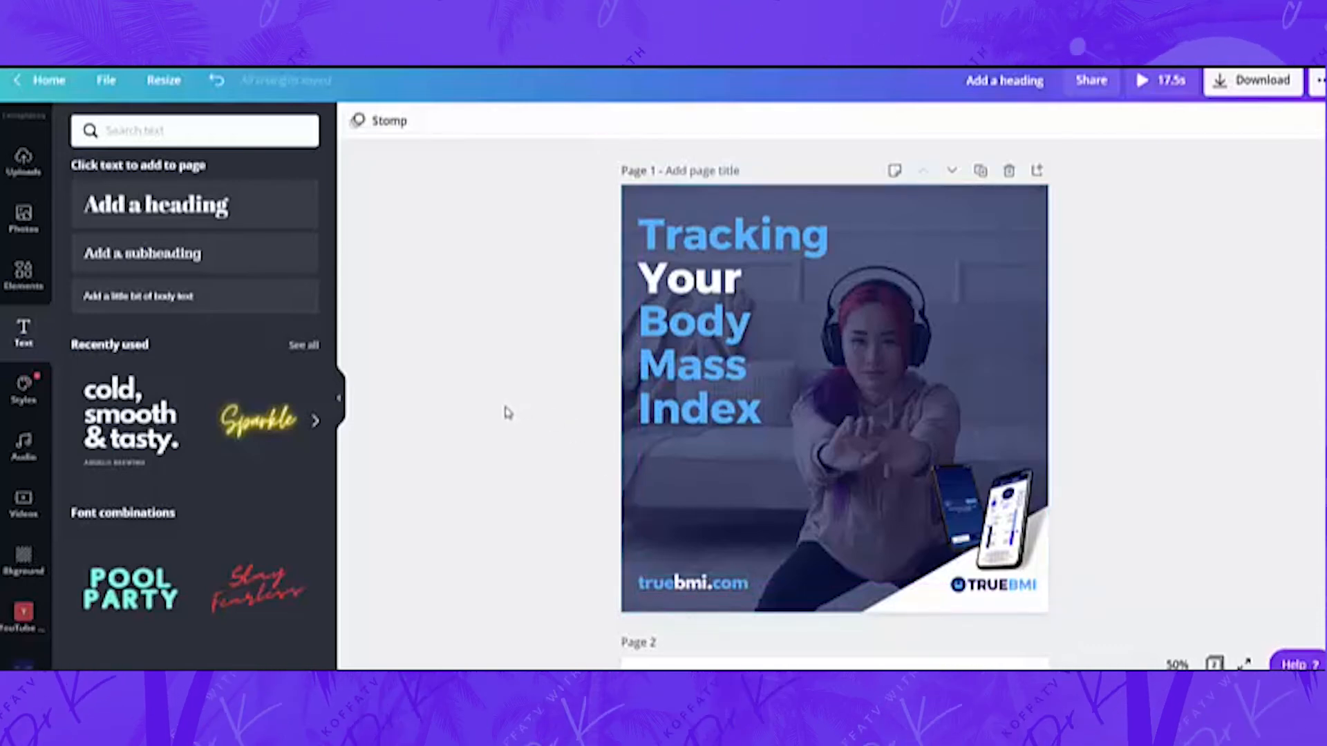
pyautogui.scroll(-5, 491, 429)
pyautogui.scroll(5, 492, 430)
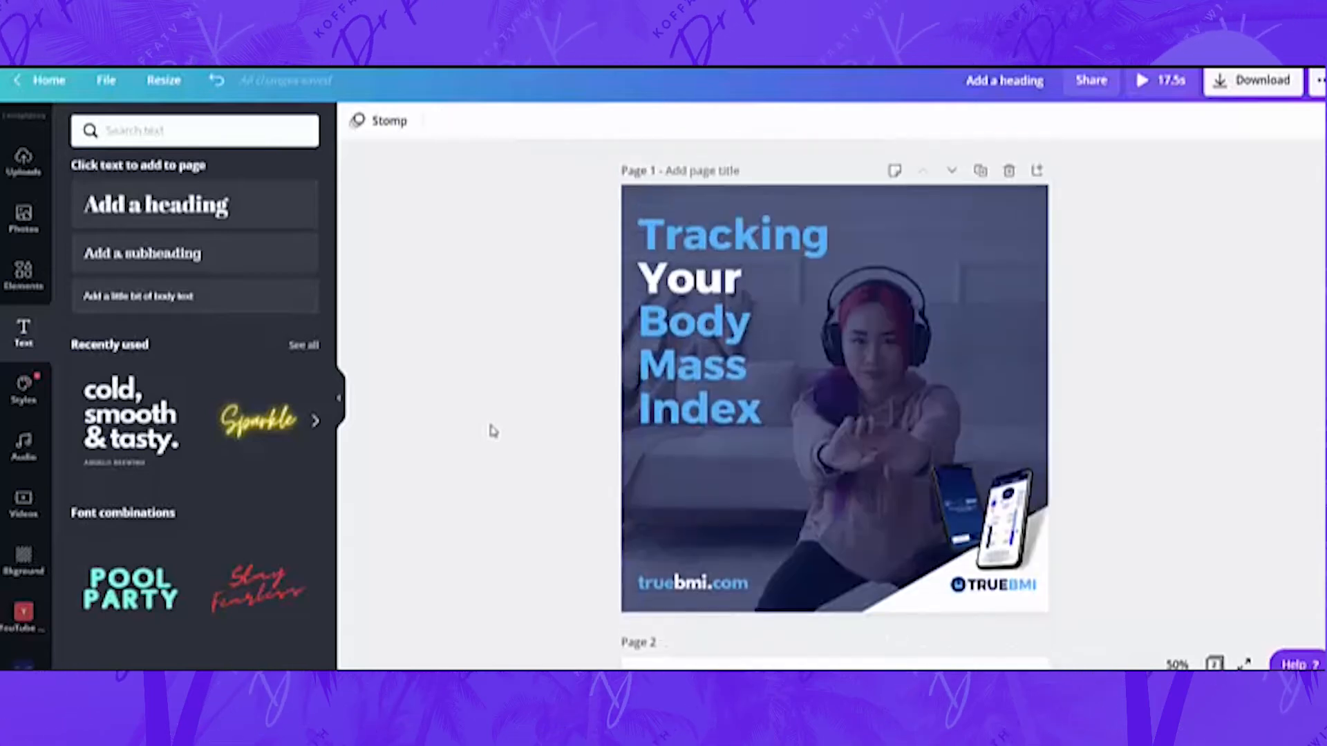
# Step: Shift page 1's background video down within its frame so the woman's head stays in view when she stands
pyautogui.click(951, 242)
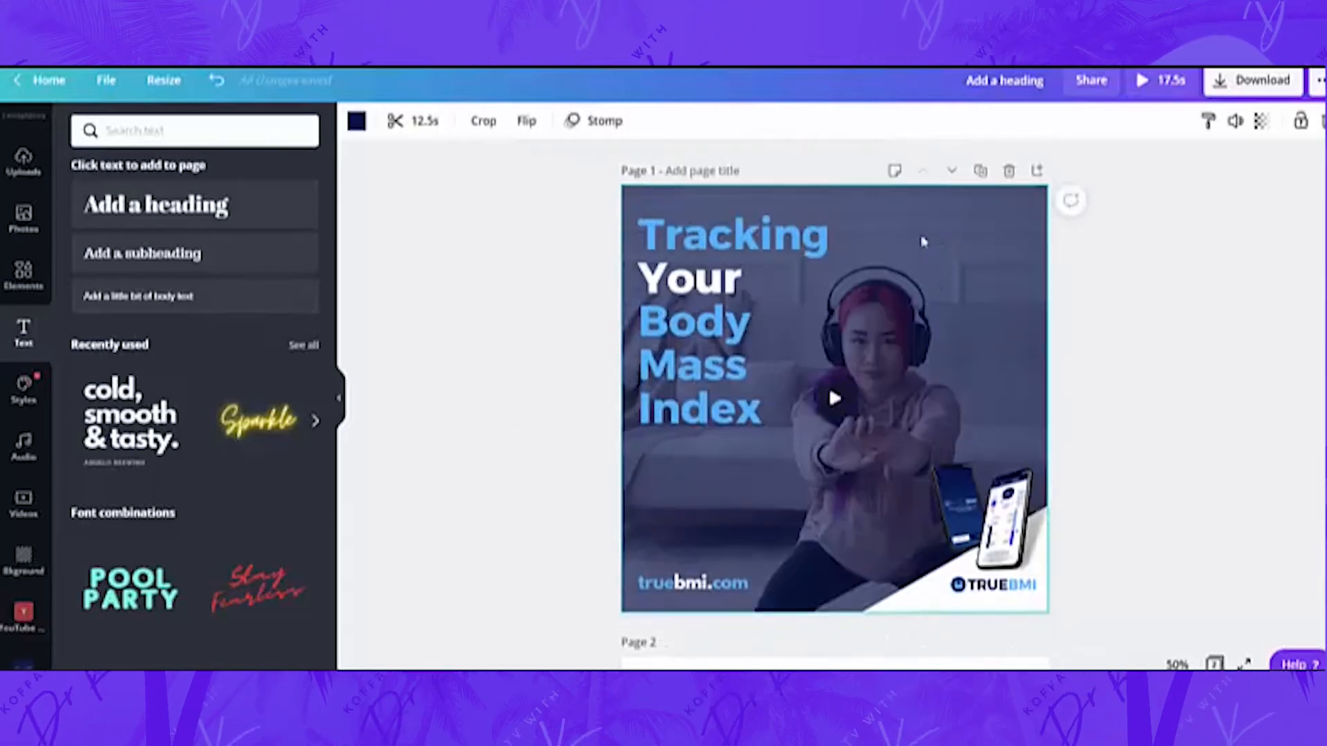
pyautogui.click(423, 123)
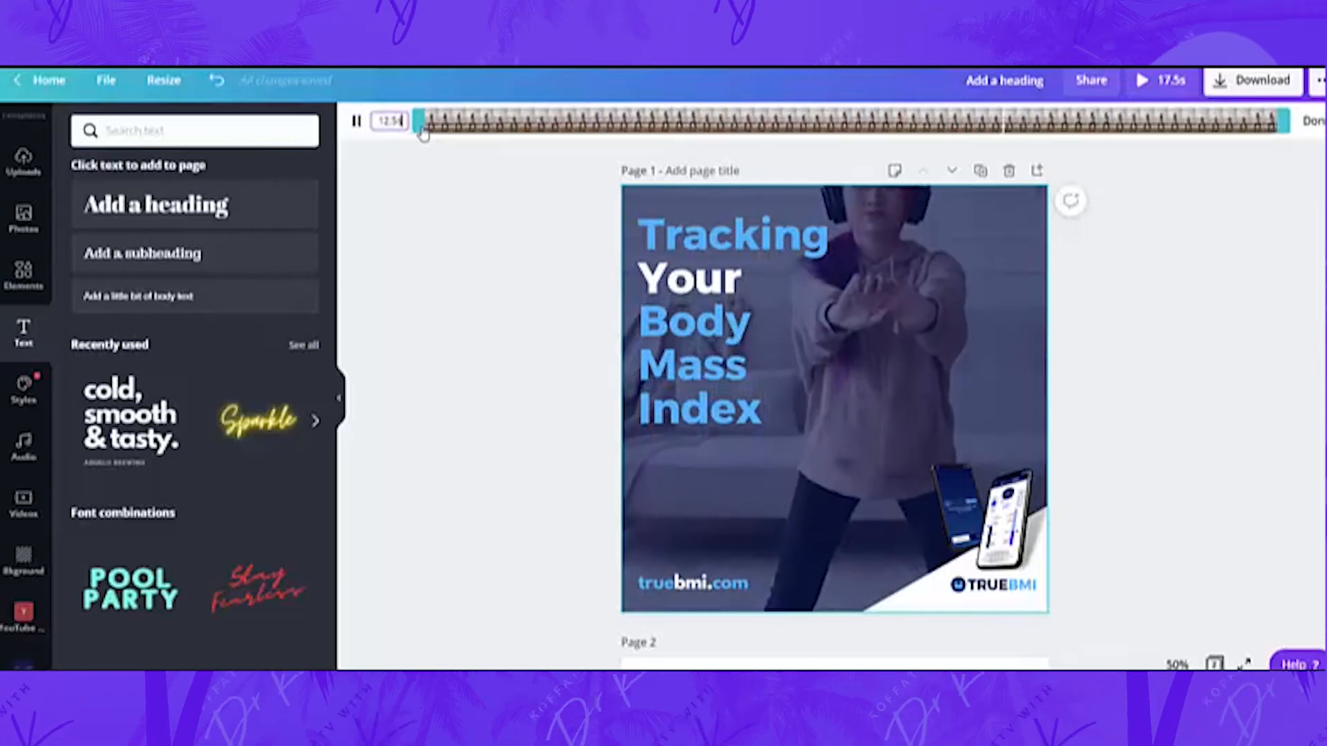
pyautogui.doubleClick(966, 340)
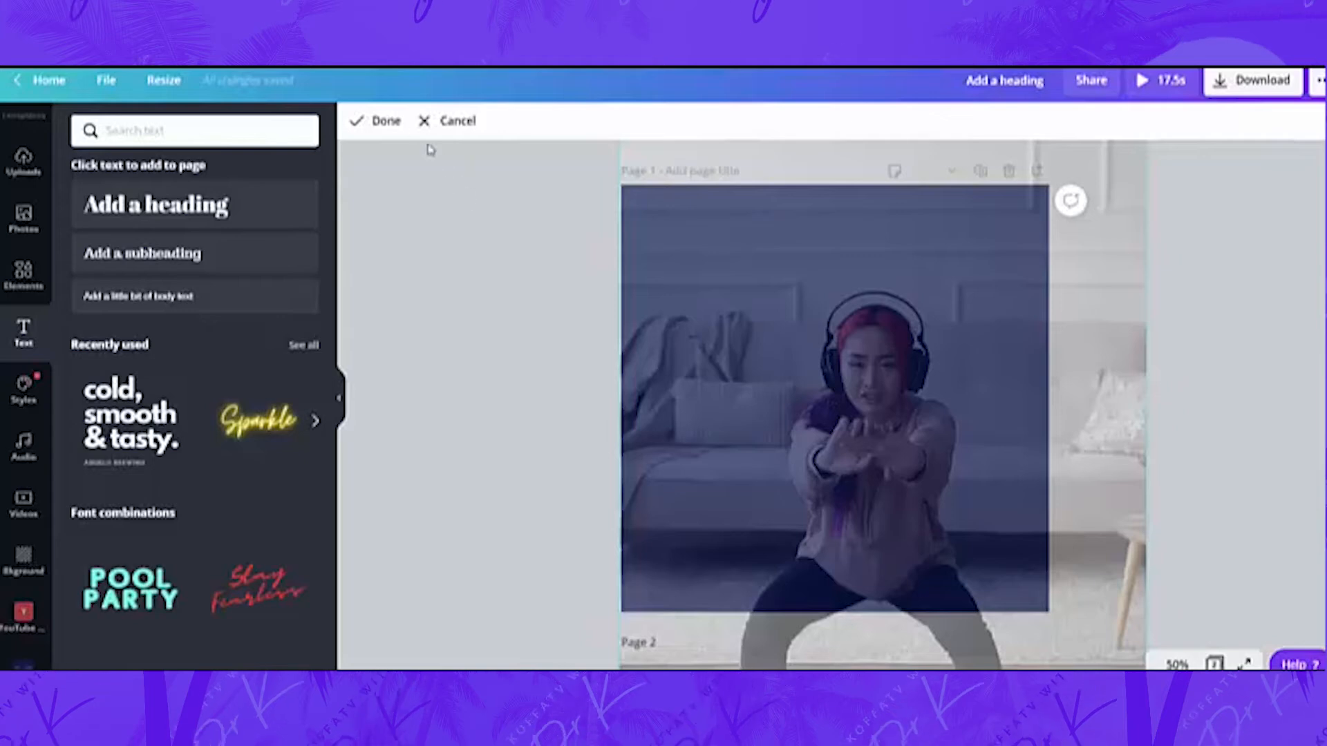
pyautogui.click(385, 122)
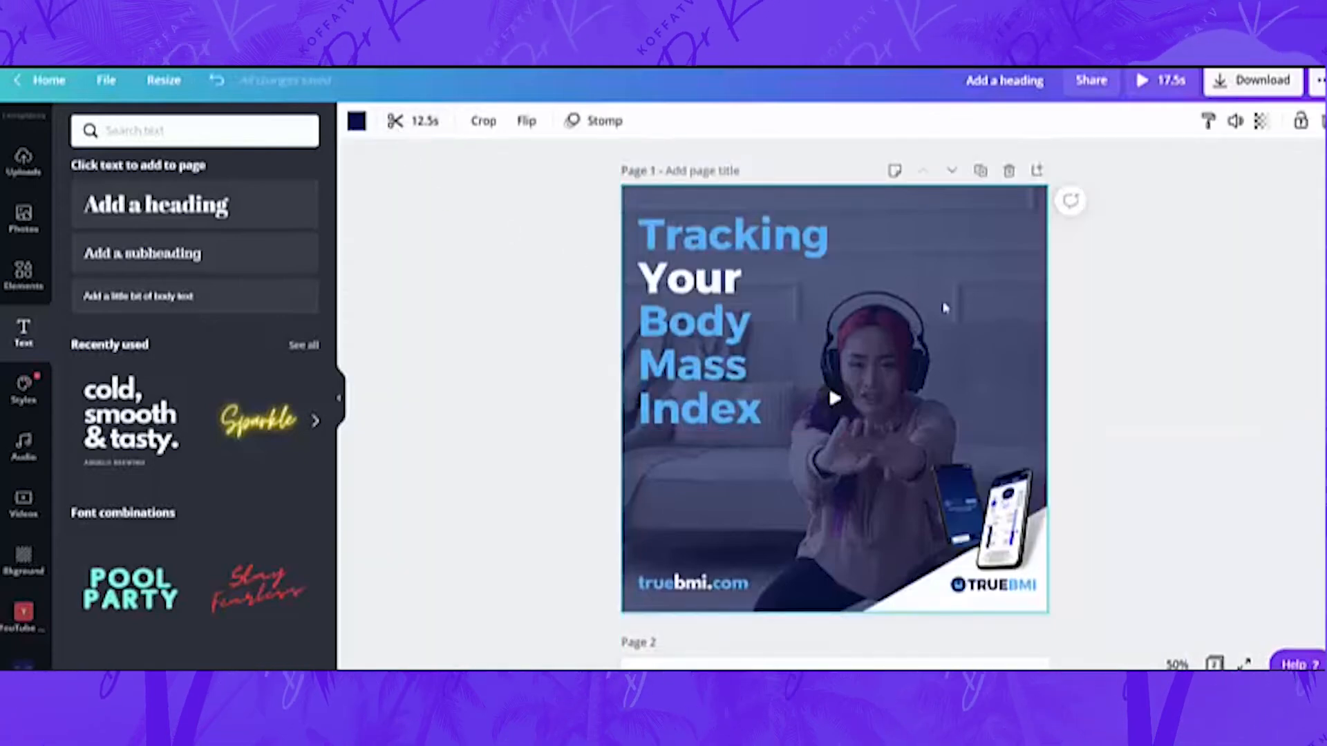
pyautogui.click(834, 398)
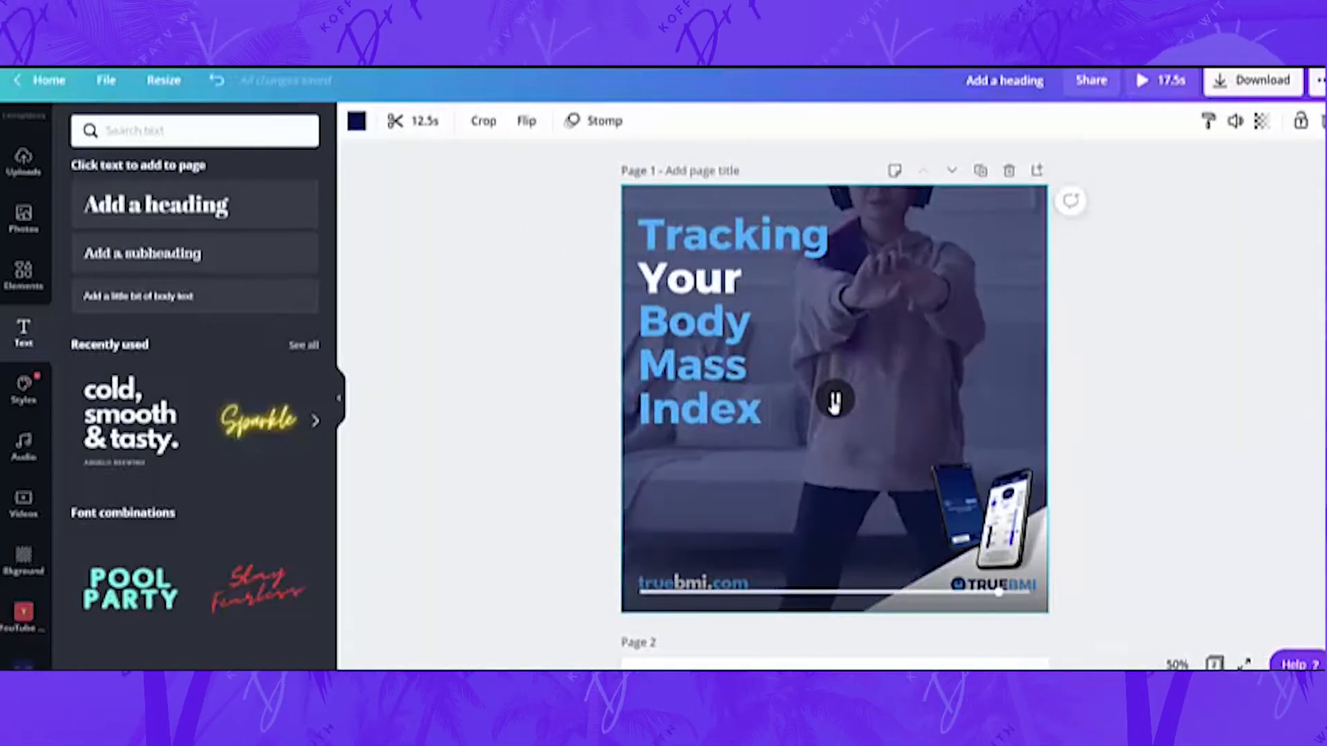
pyautogui.click(834, 399)
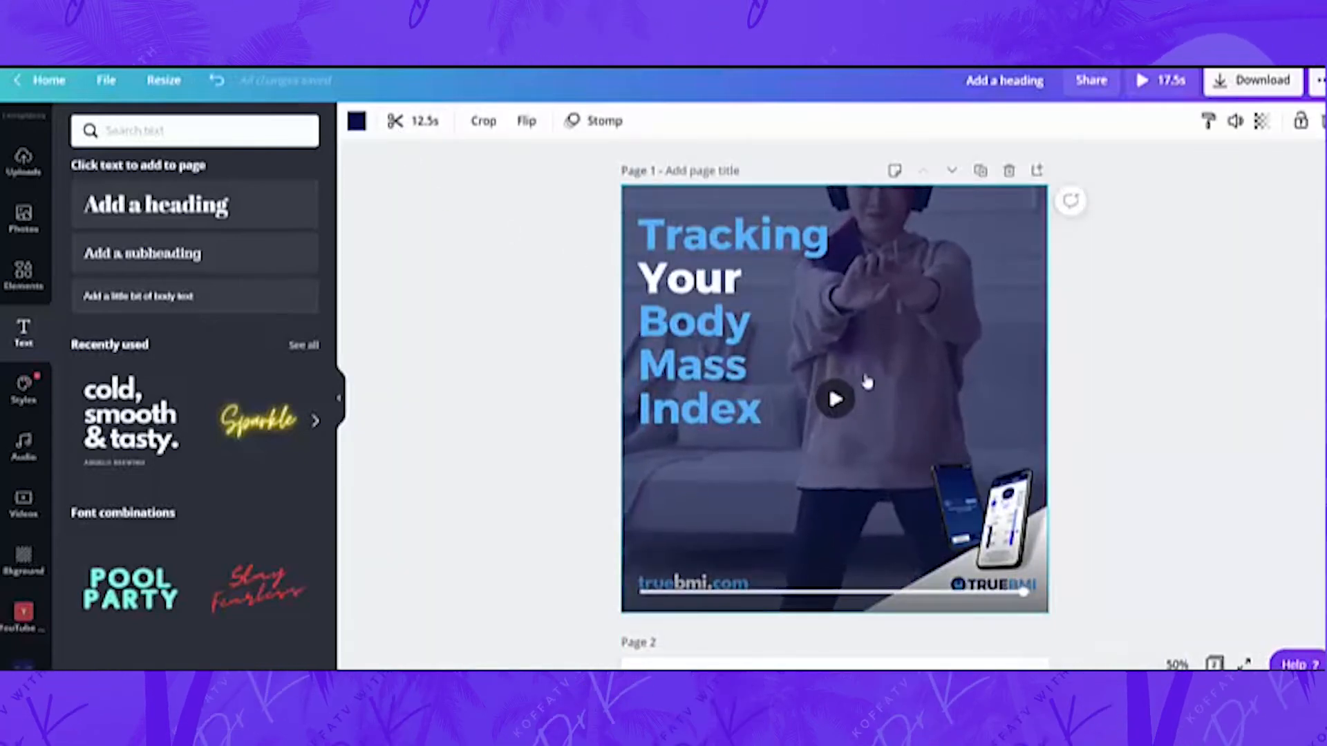
pyautogui.doubleClick(928, 298)
pyautogui.moveTo(916, 304); pyautogui.dragTo(914, 374)
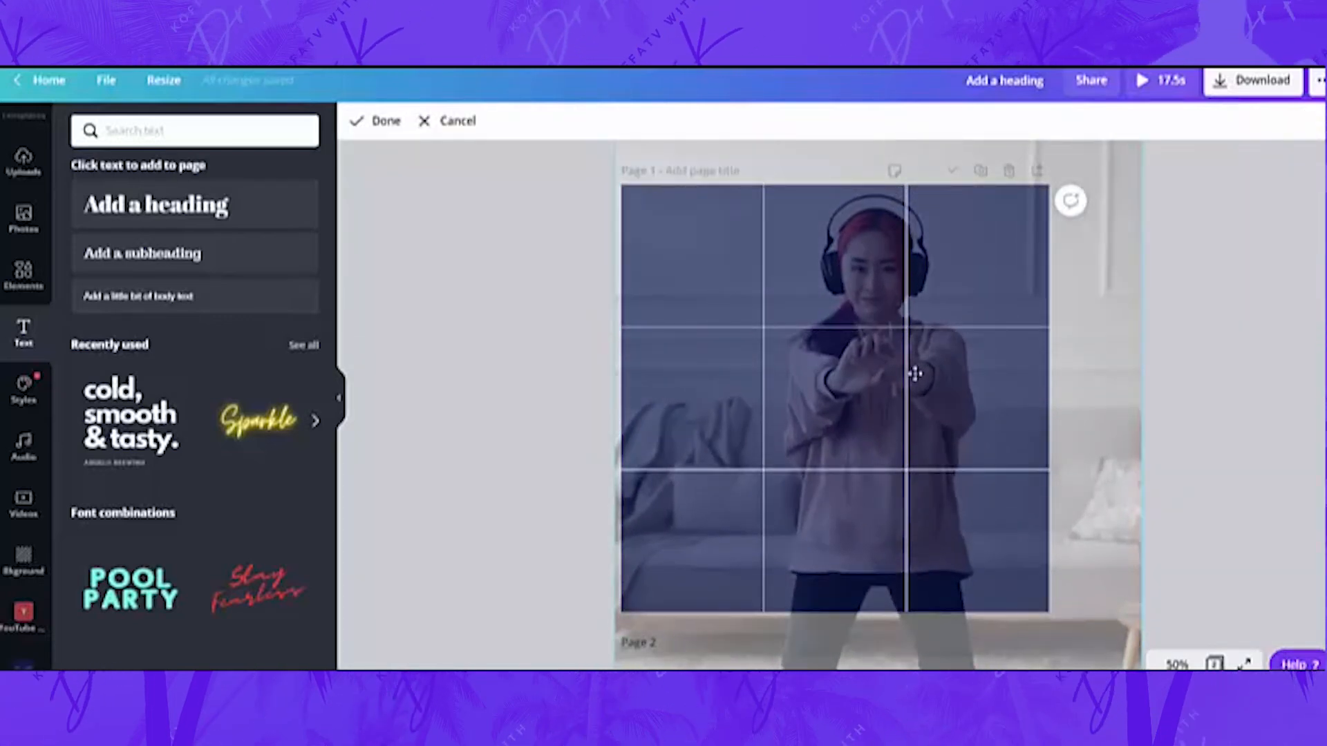
pyautogui.click(559, 372)
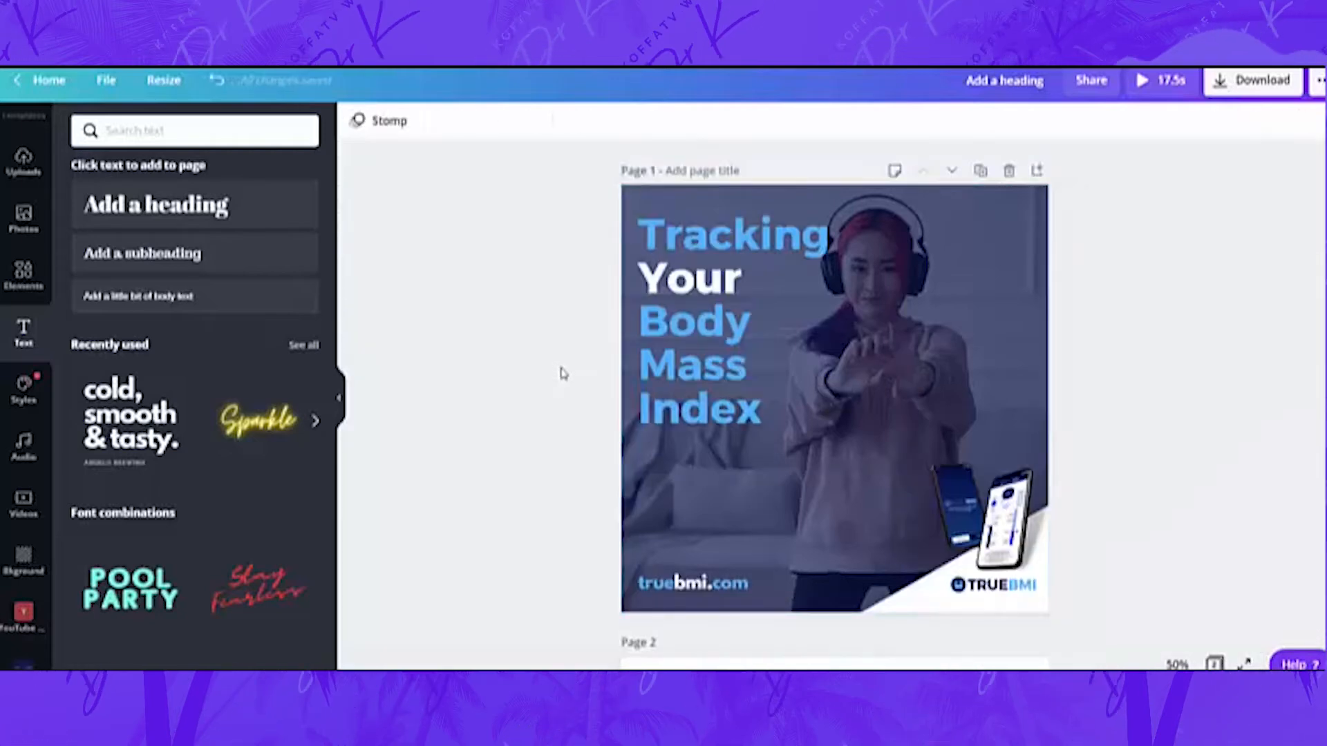
# Step: Play the background video to check its framing and shift it slightly farther down inside its frame
pyautogui.click(857, 394)
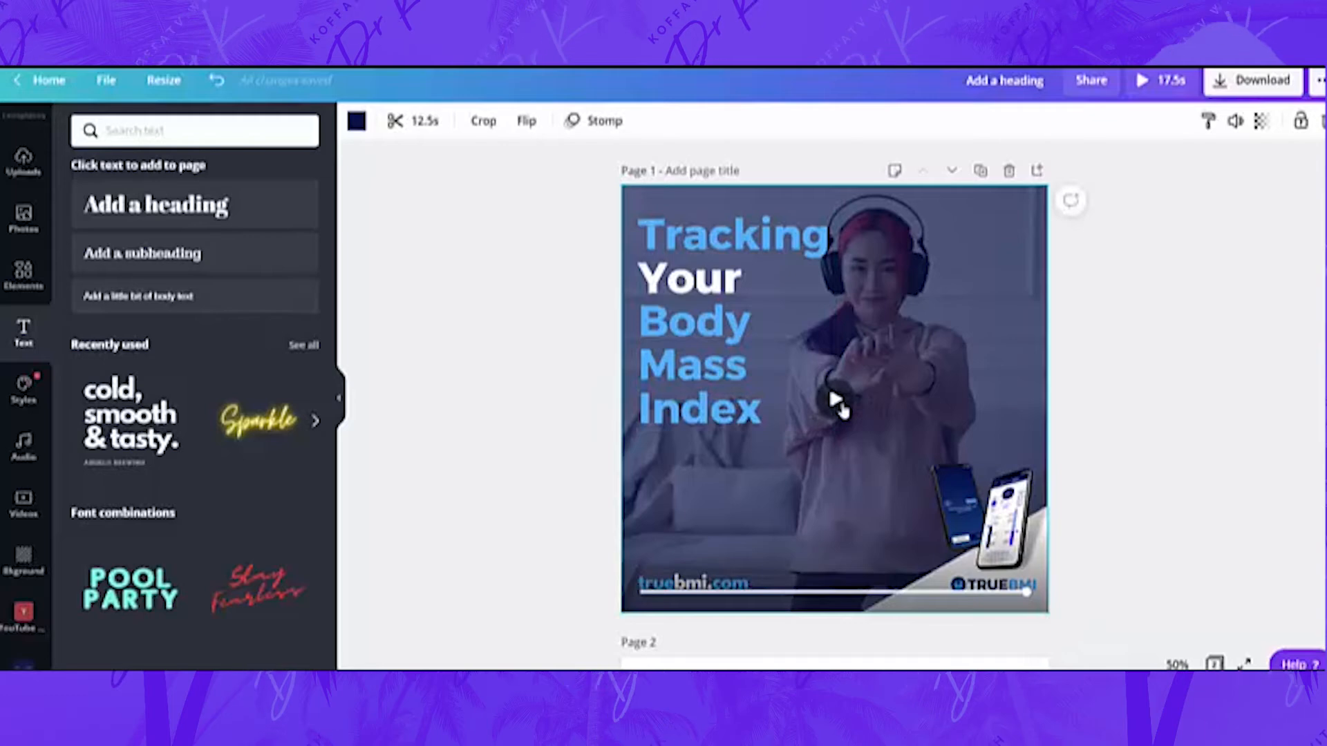
pyautogui.click(836, 402)
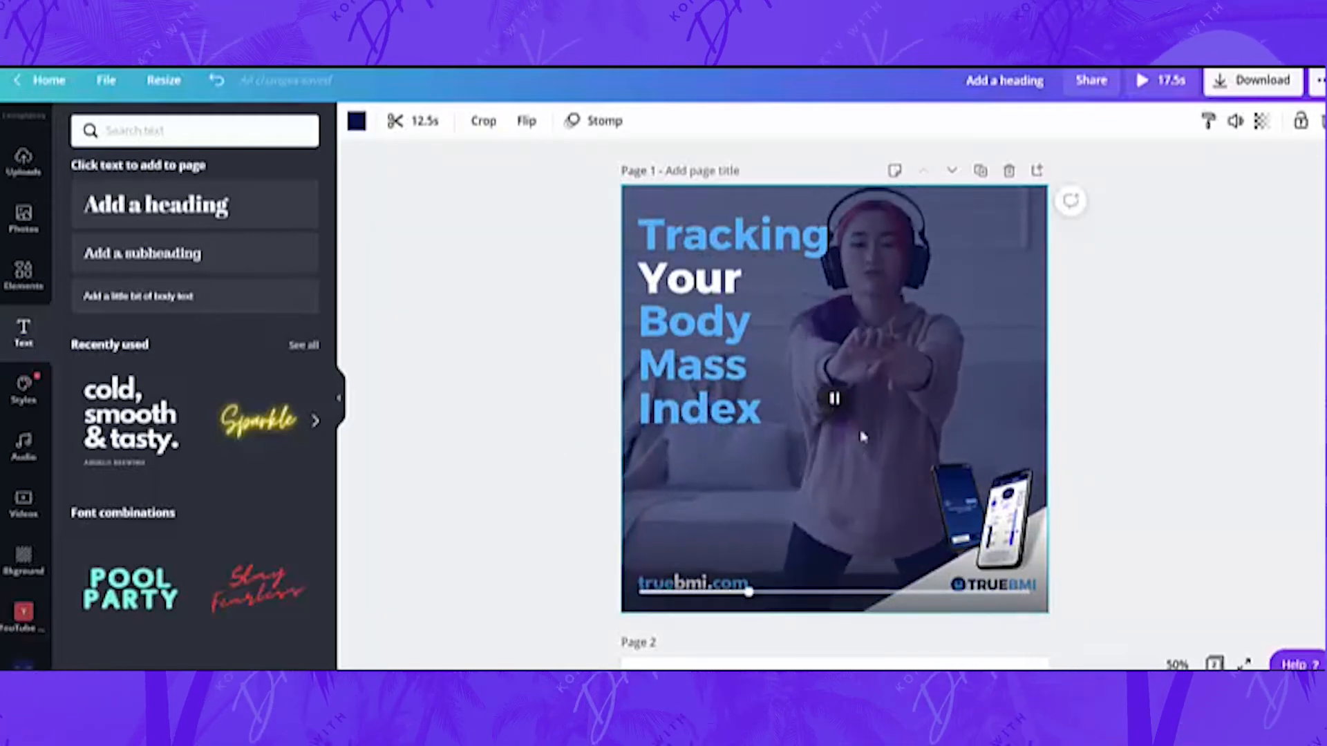
pyautogui.doubleClick(921, 313)
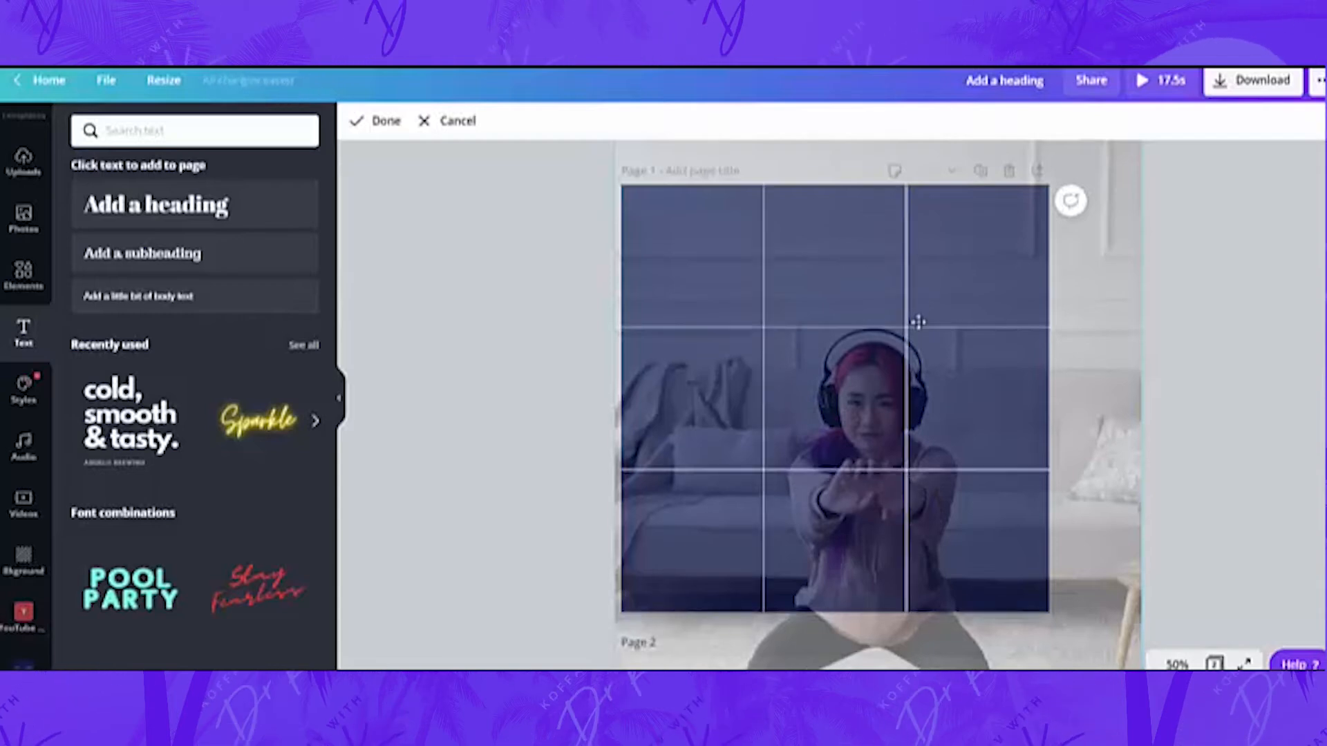
pyautogui.click(395, 133)
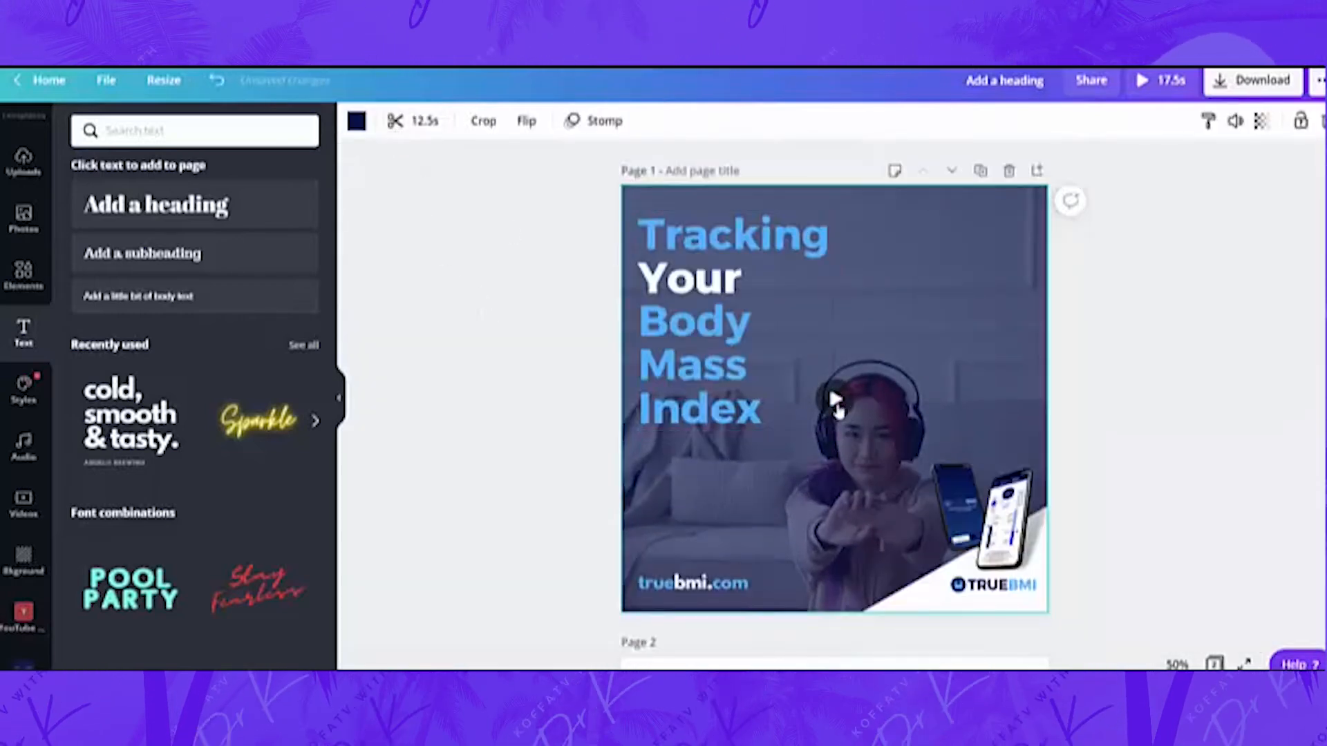
pyautogui.click(834, 405)
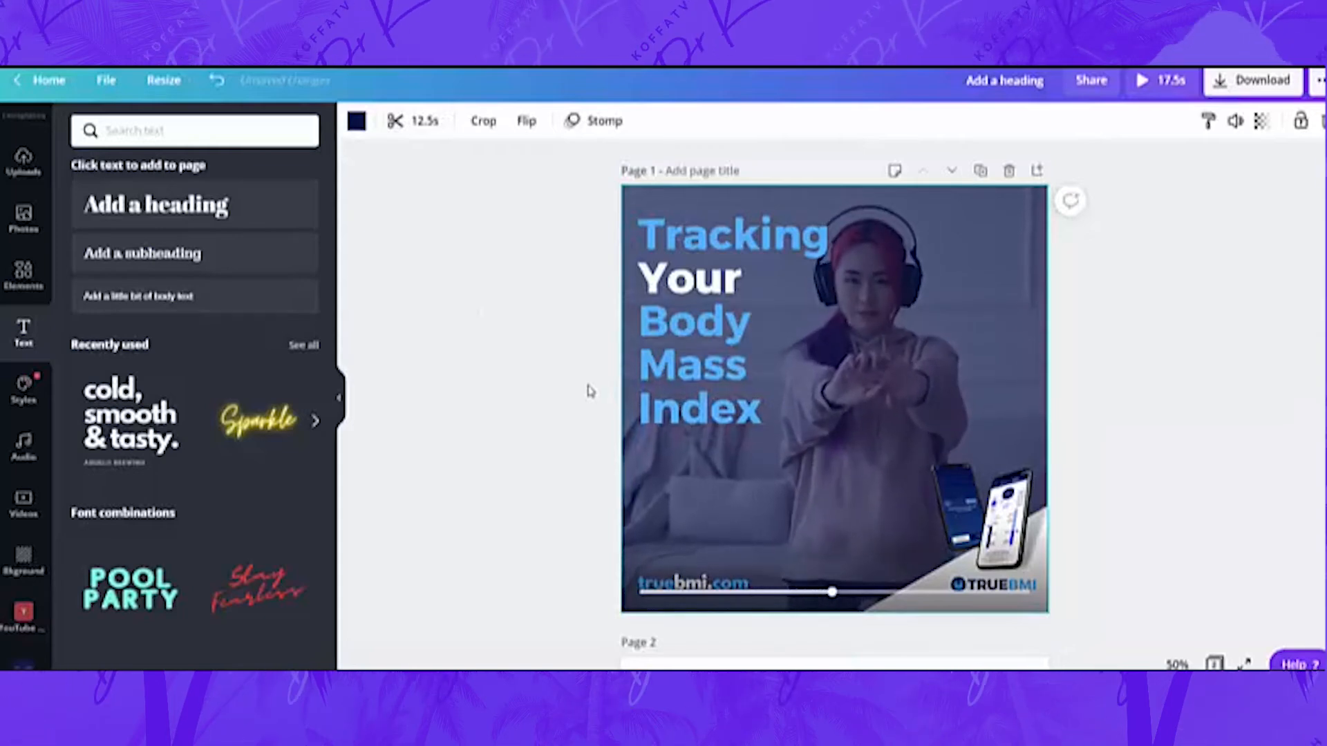
# Step: Shrink the heading proportionally so it clears the woman's headphones, and check the overlap by playing the background video
pyautogui.click(802, 413)
pyautogui.moveTo(805, 415); pyautogui.dragTo(795, 387)
pyautogui.click(714, 480)
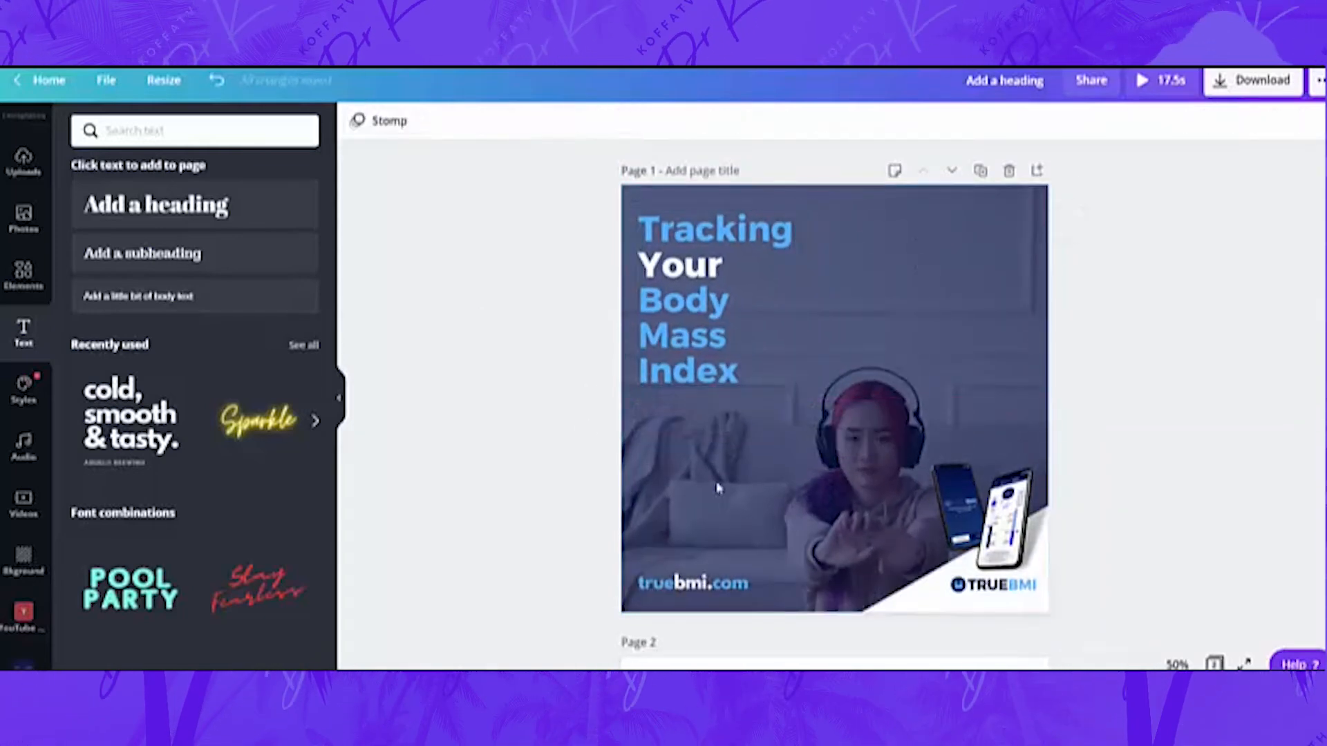
pyautogui.click(860, 477)
pyautogui.click(834, 399)
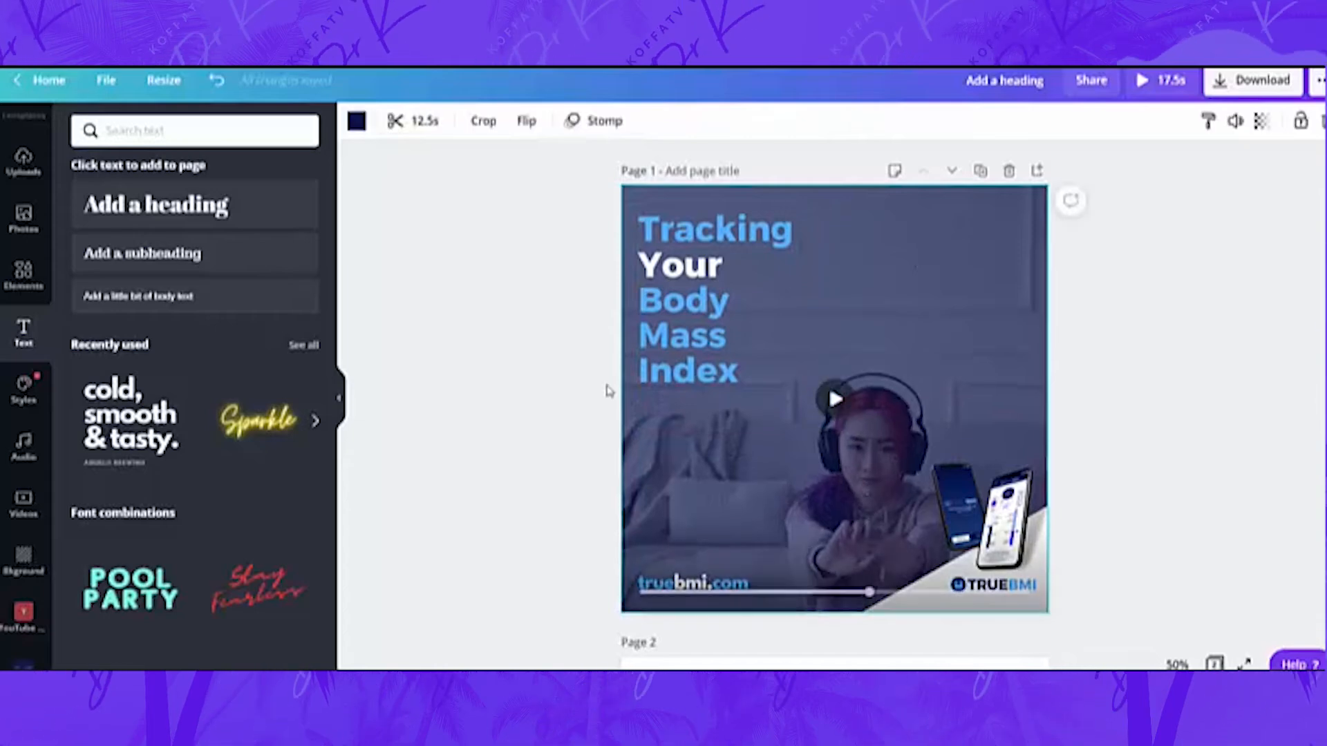
pyautogui.click(547, 403)
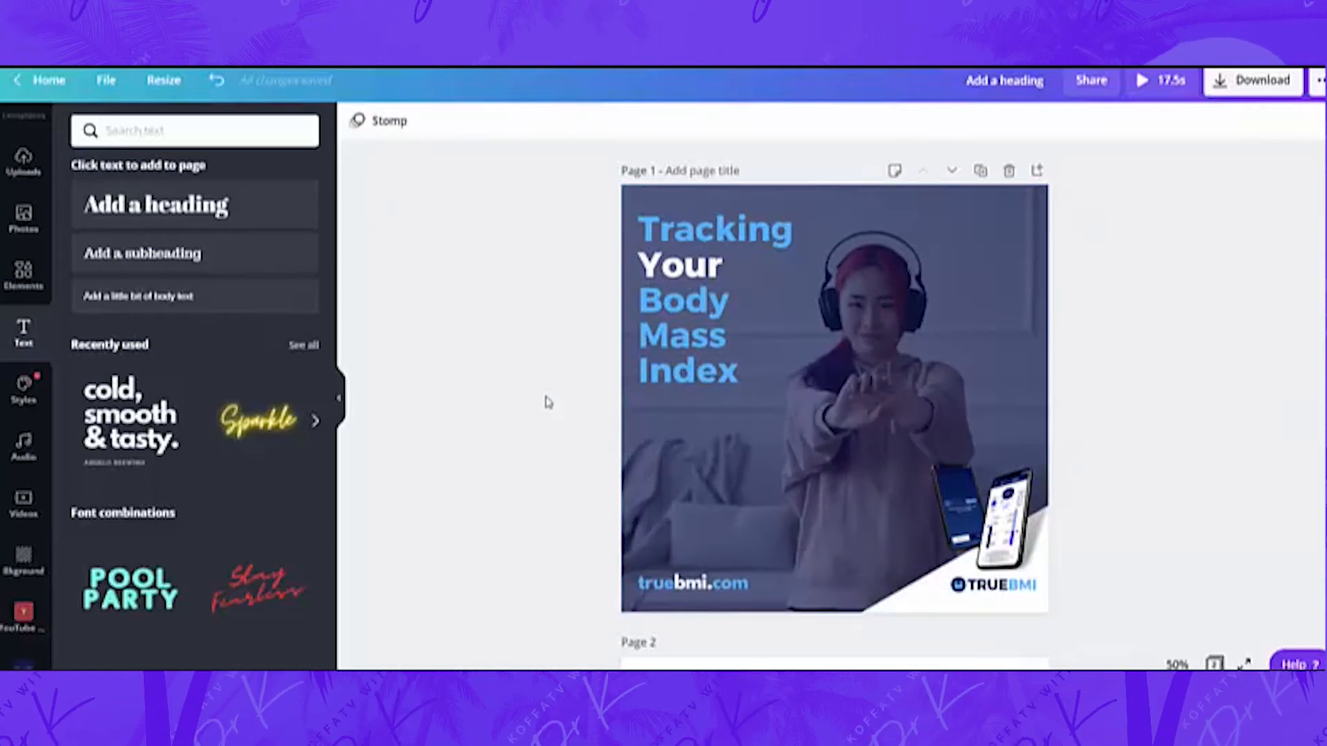
# Step: Trim the end of page 1's background video so the clip lasts 6.1 seconds
pyautogui.click(896, 203)
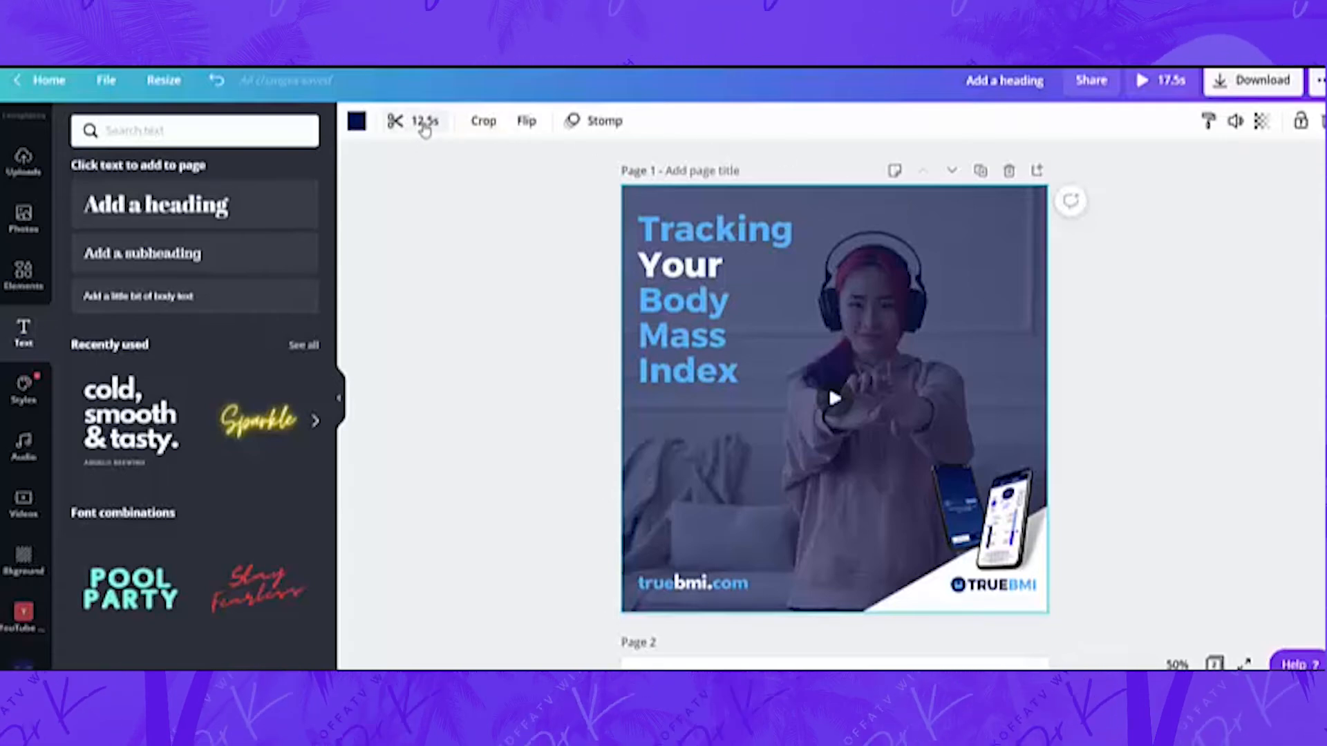
pyautogui.click(423, 123)
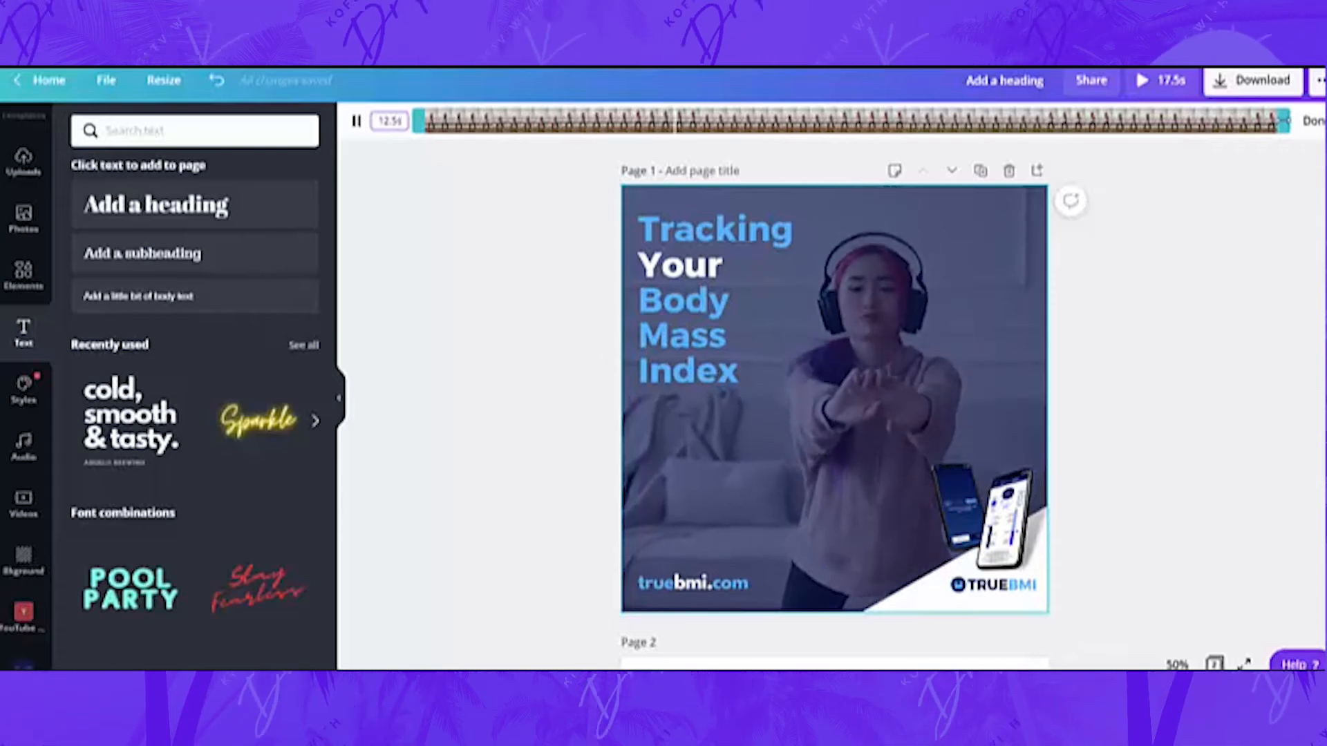
pyautogui.moveTo(1284, 121); pyautogui.dragTo(848, 121)
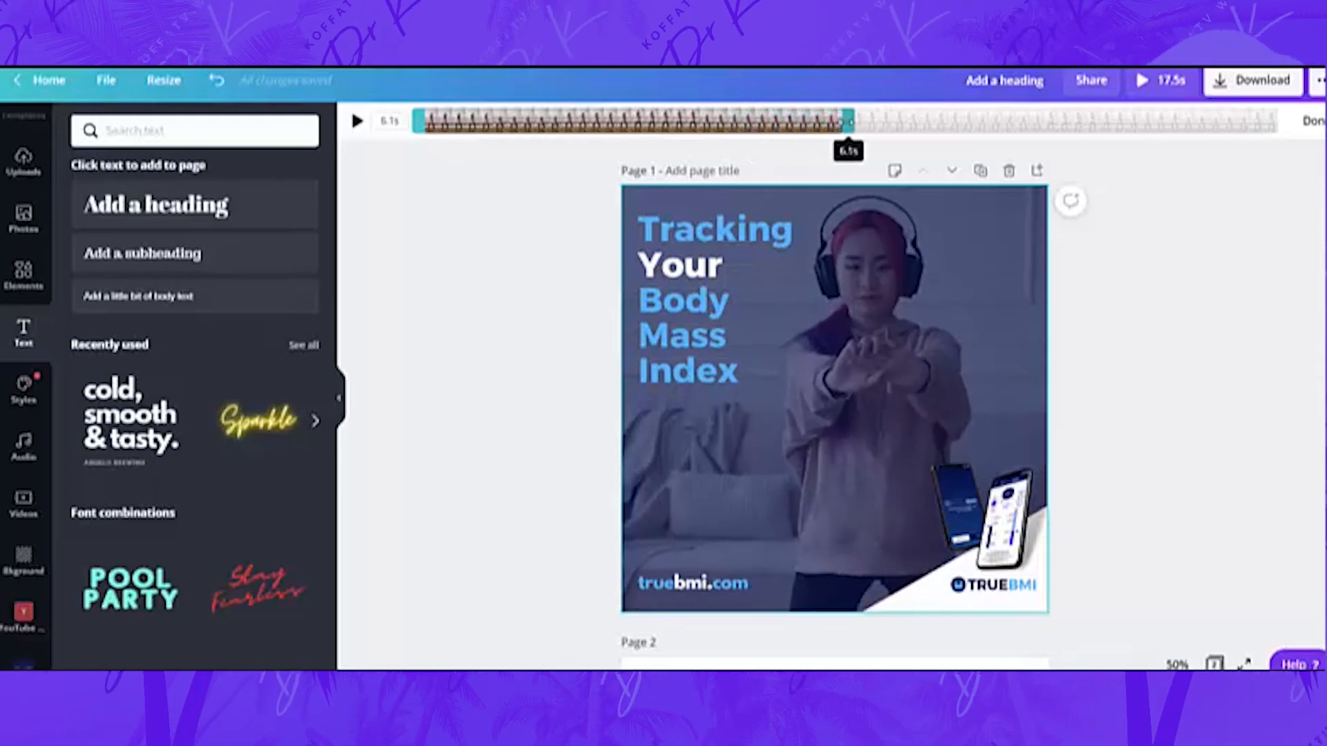
pyautogui.click(1242, 370)
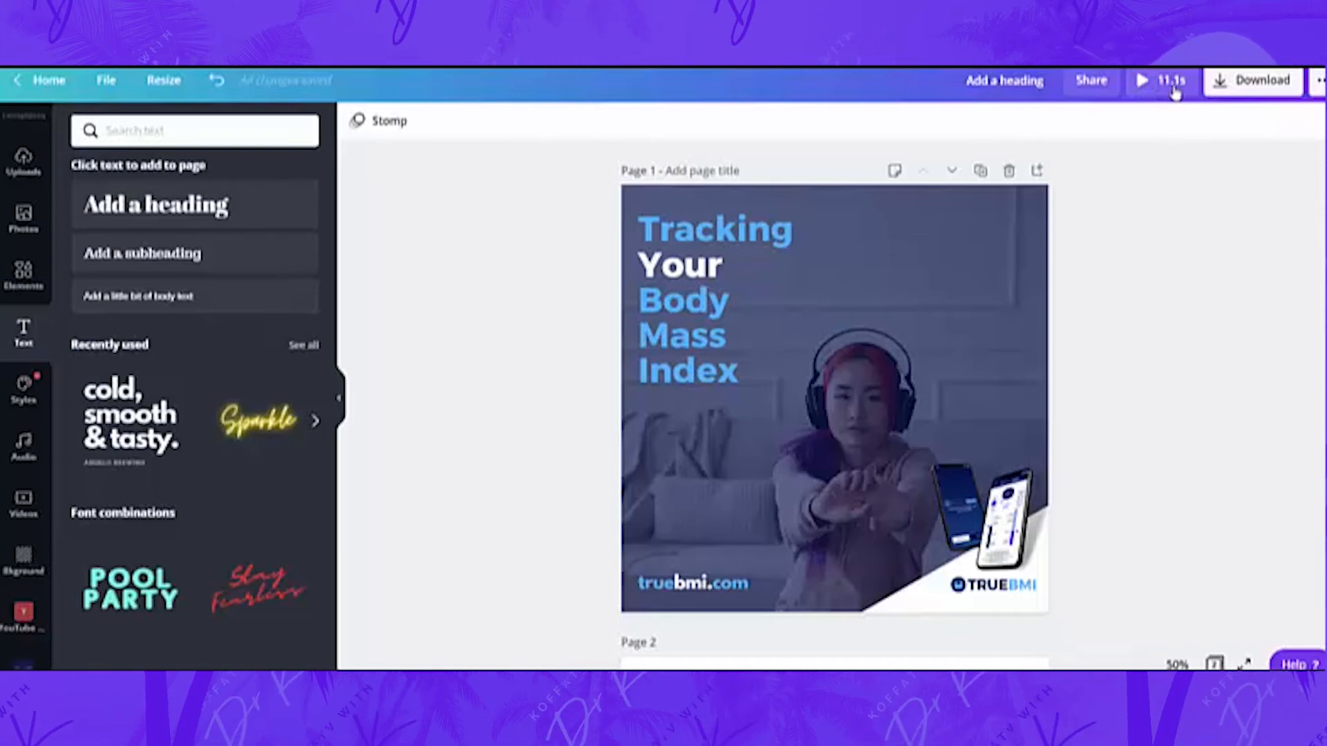
# Step: Play a full preview of the animated design from page 1 to the logo end page
pyautogui.click(1167, 83)
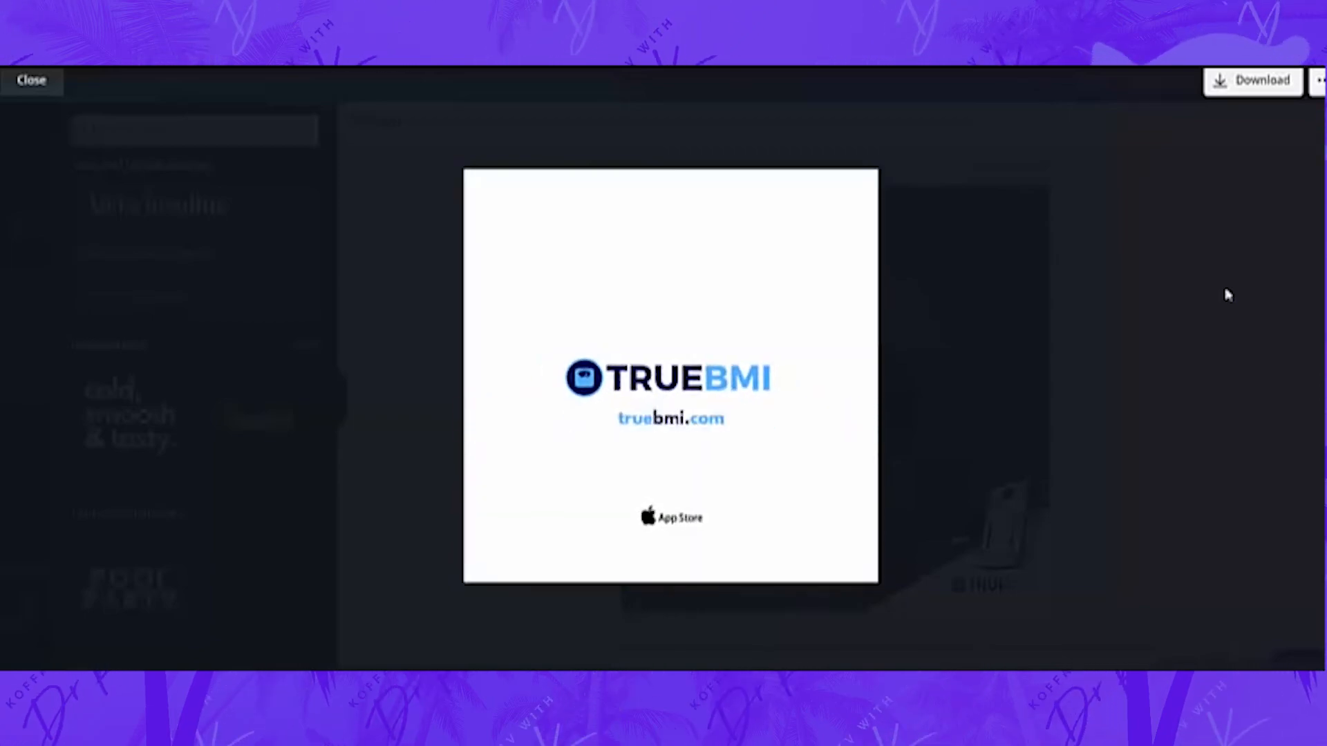
pyautogui.press('Escape')
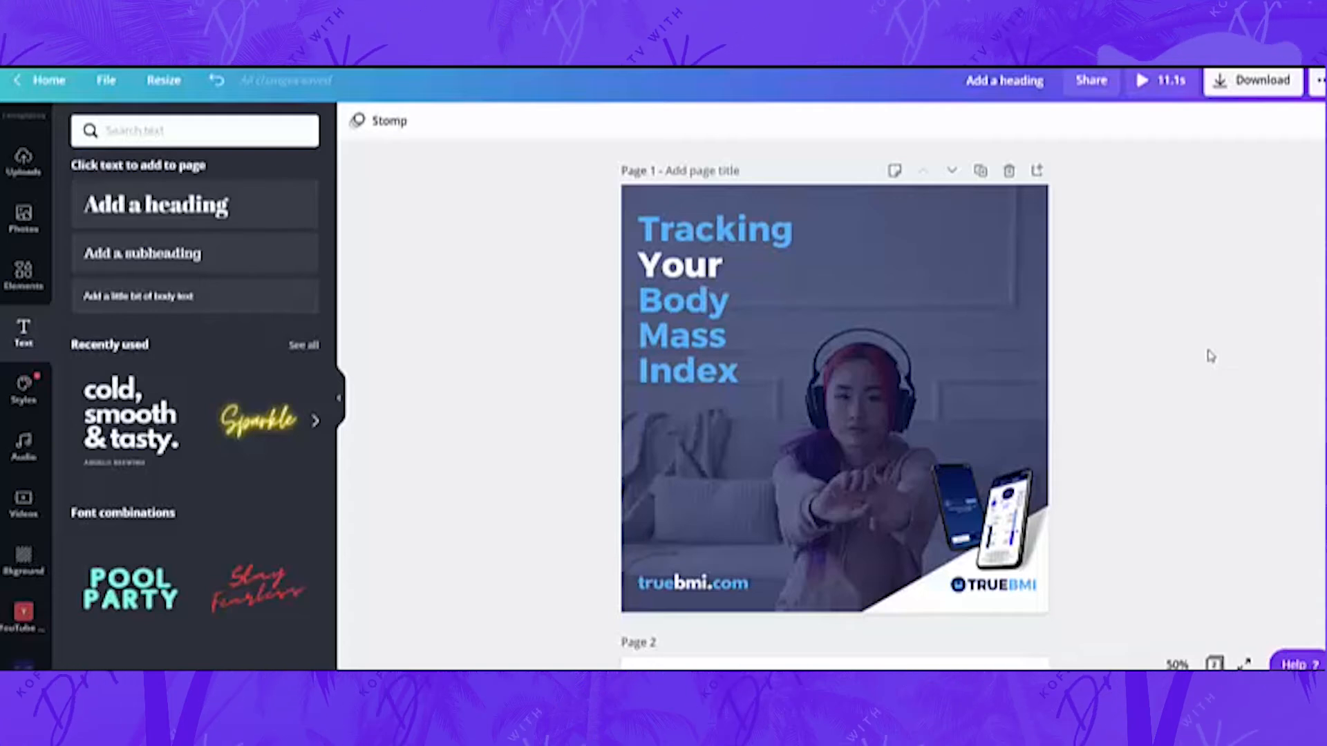
# Step: Try the Signal to Noise track from the audio collection on the design, and remove it again
pyautogui.click(24, 456)
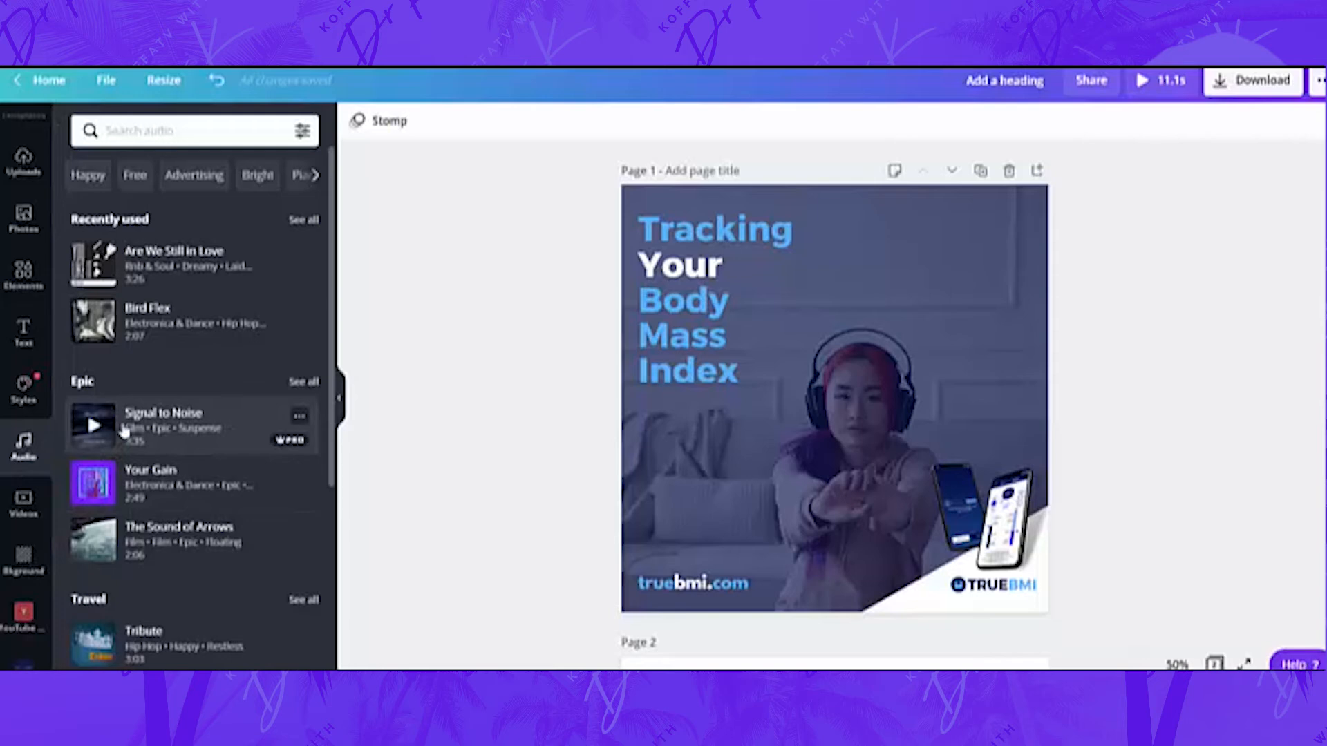
pyautogui.moveTo(124, 431); pyautogui.dragTo(417, 630)
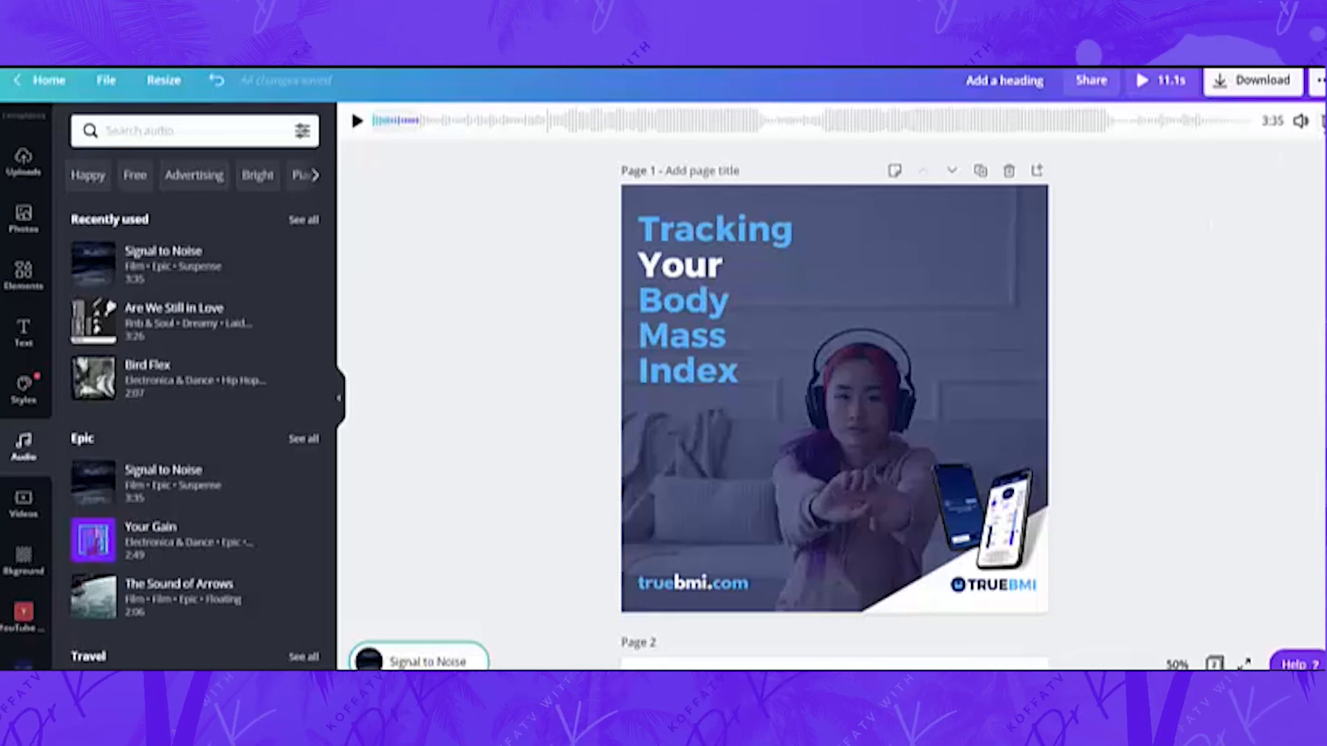
pyautogui.click(1324, 121)
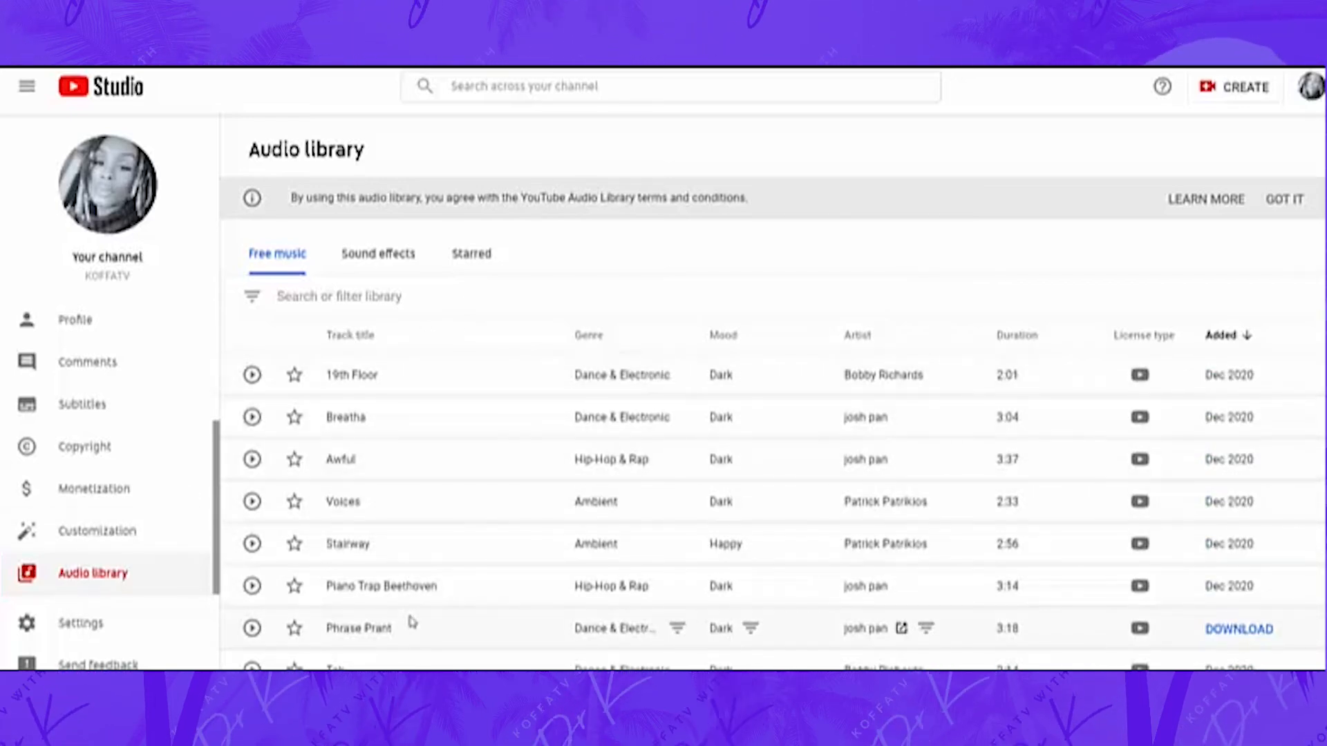
# Step: Switch to YouTube Studio's audio library, sample several of the free music tracks, and download 19th Floor
pyautogui.click(252, 375)
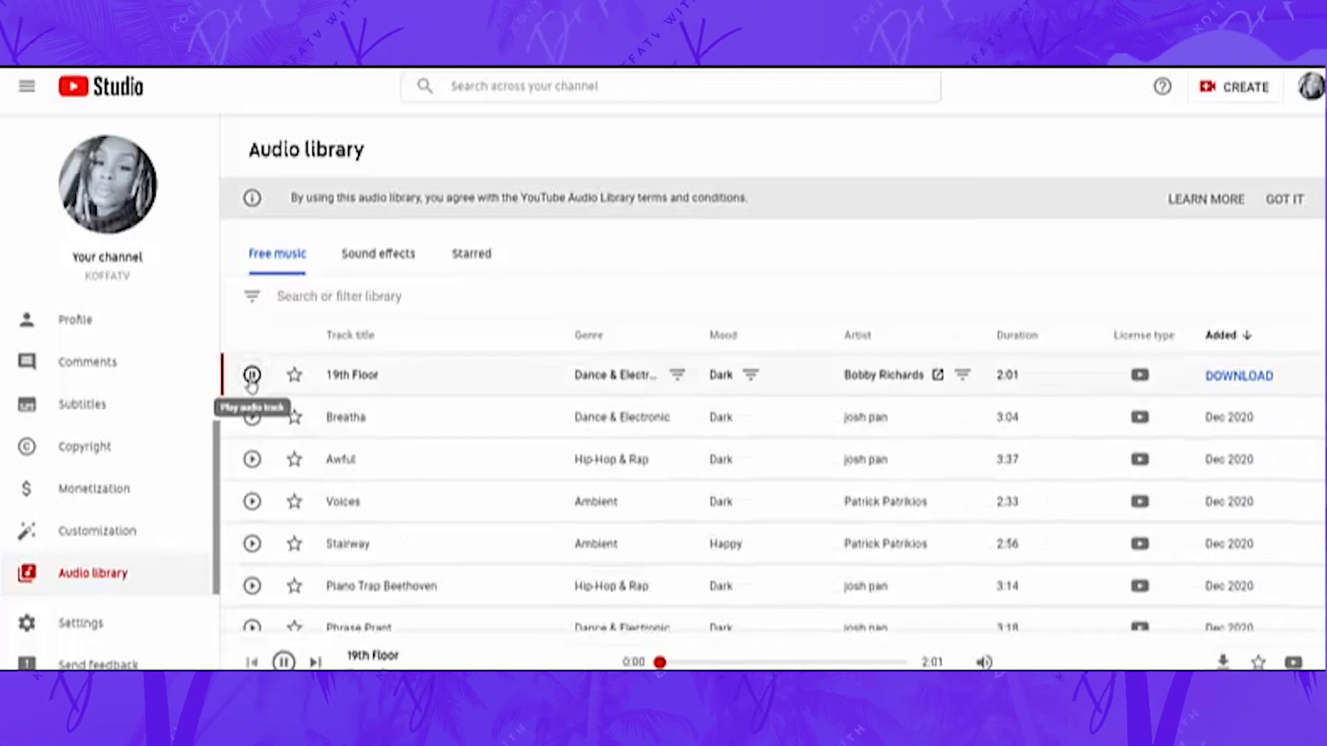
pyautogui.click(252, 417)
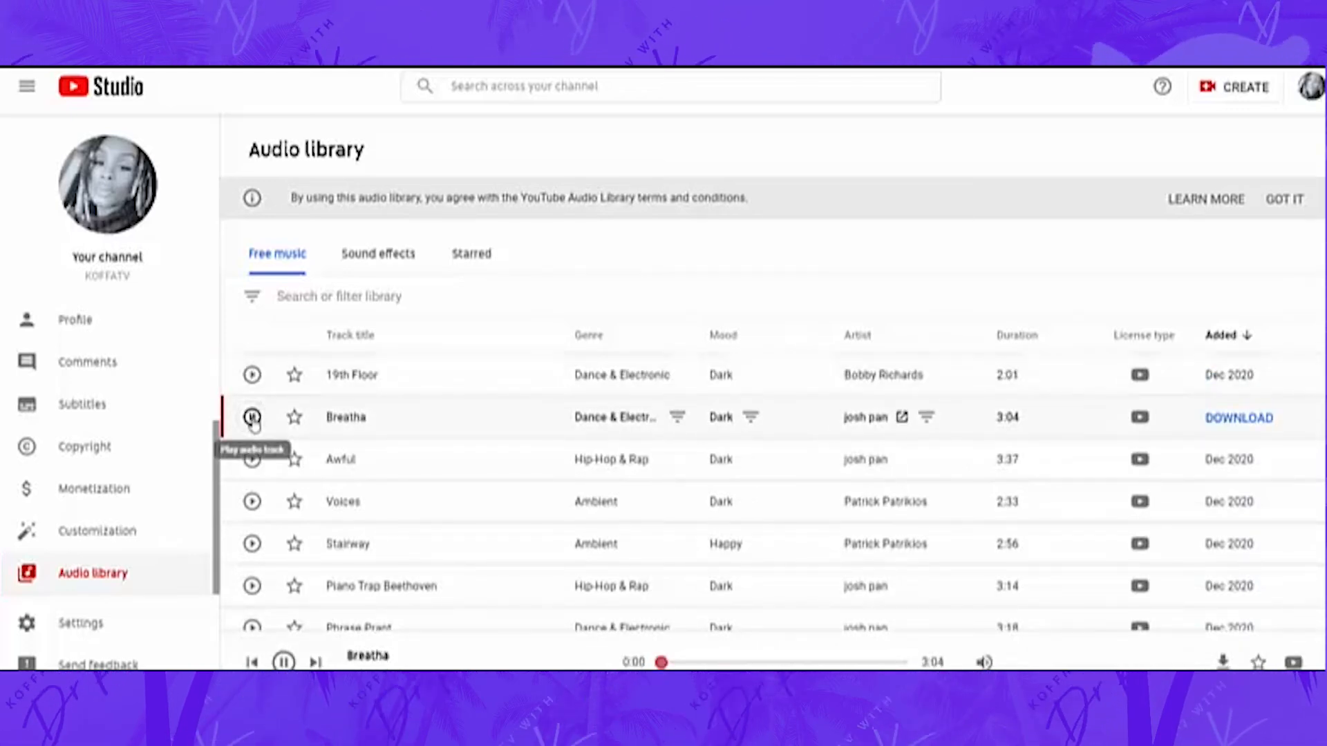
pyautogui.click(253, 459)
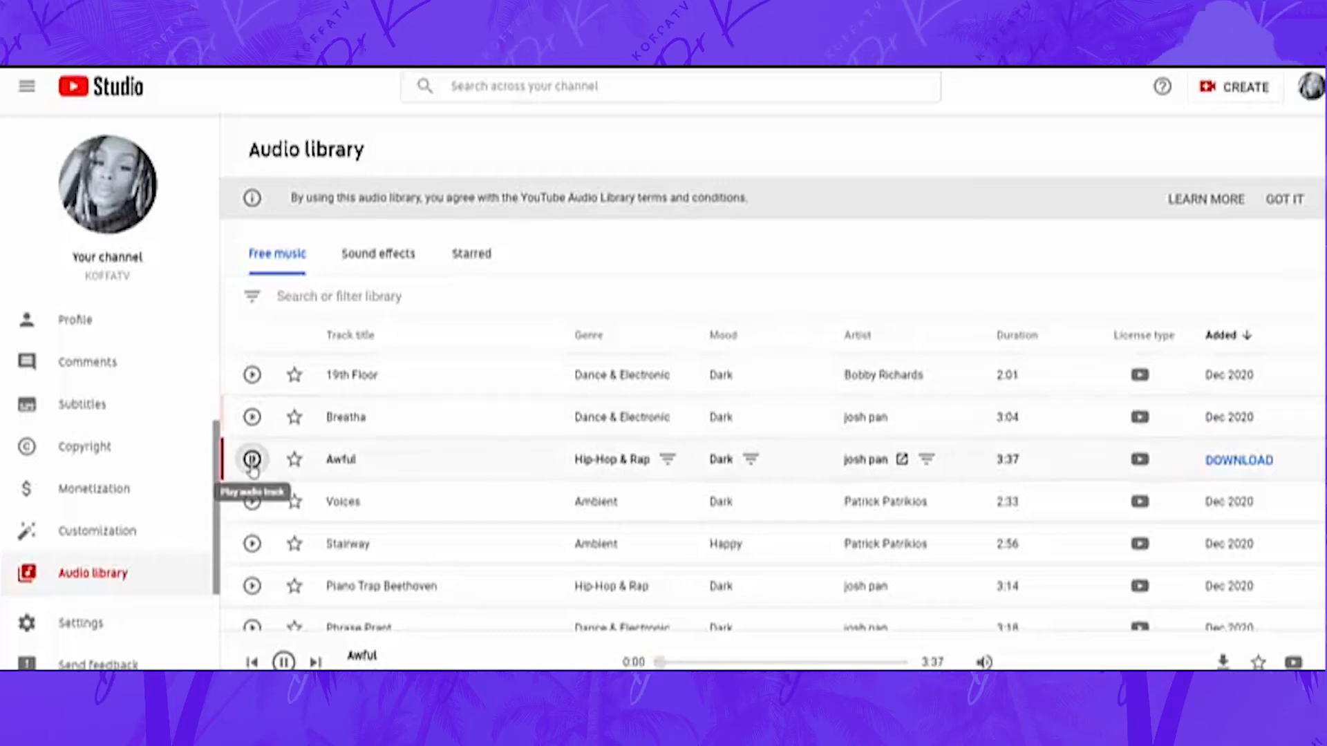
pyautogui.click(252, 501)
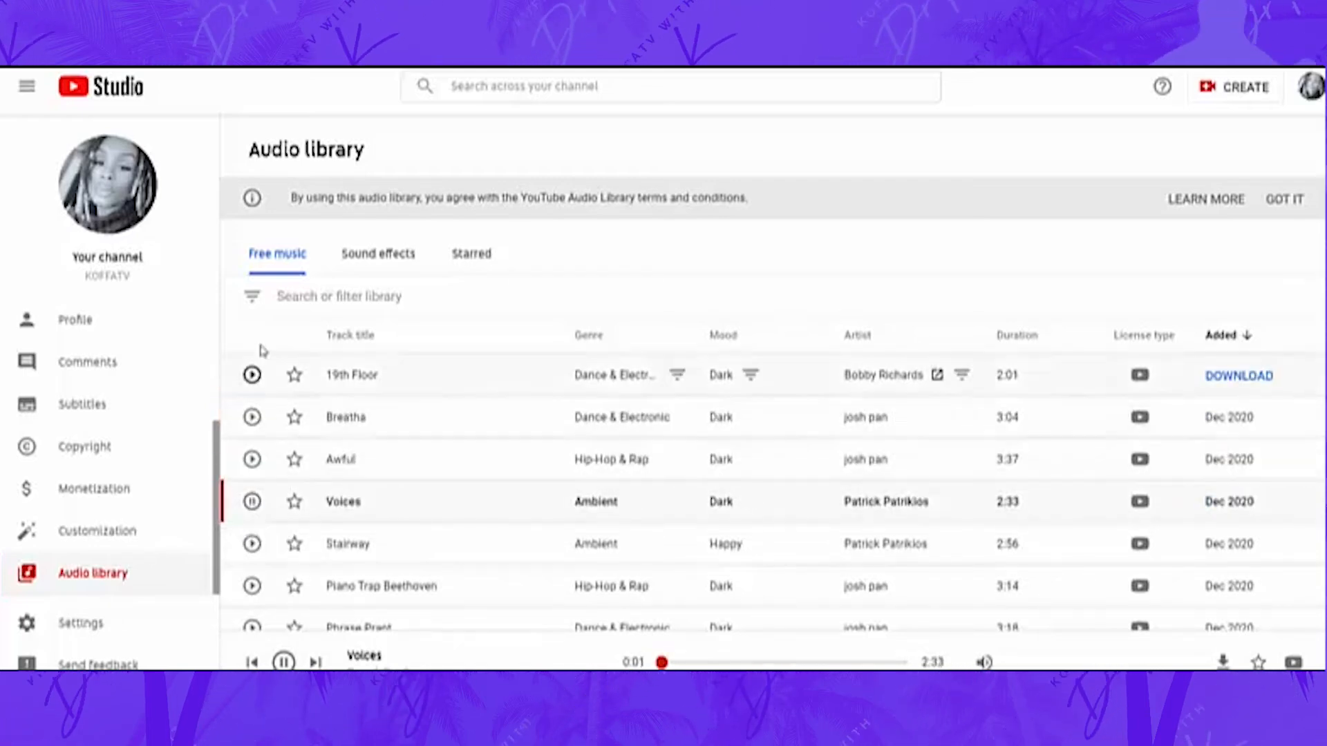
pyautogui.click(252, 374)
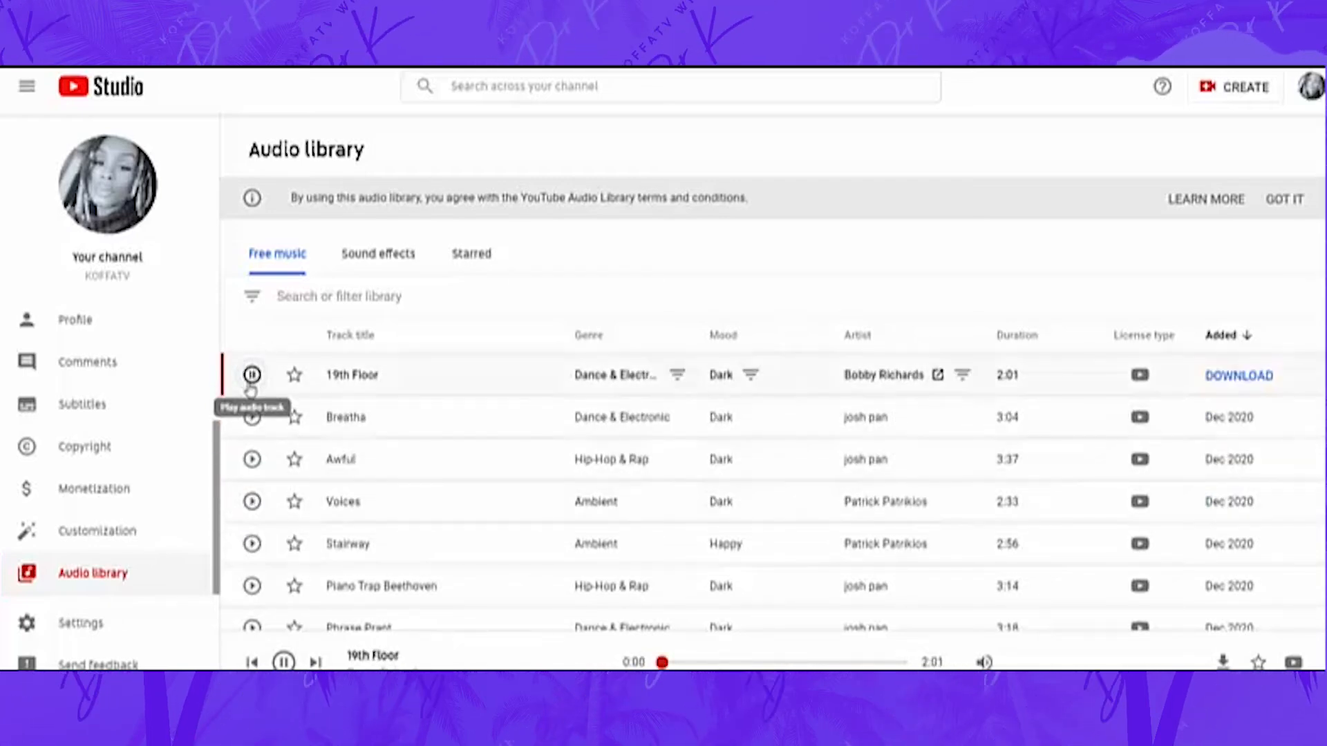
pyautogui.click(253, 377)
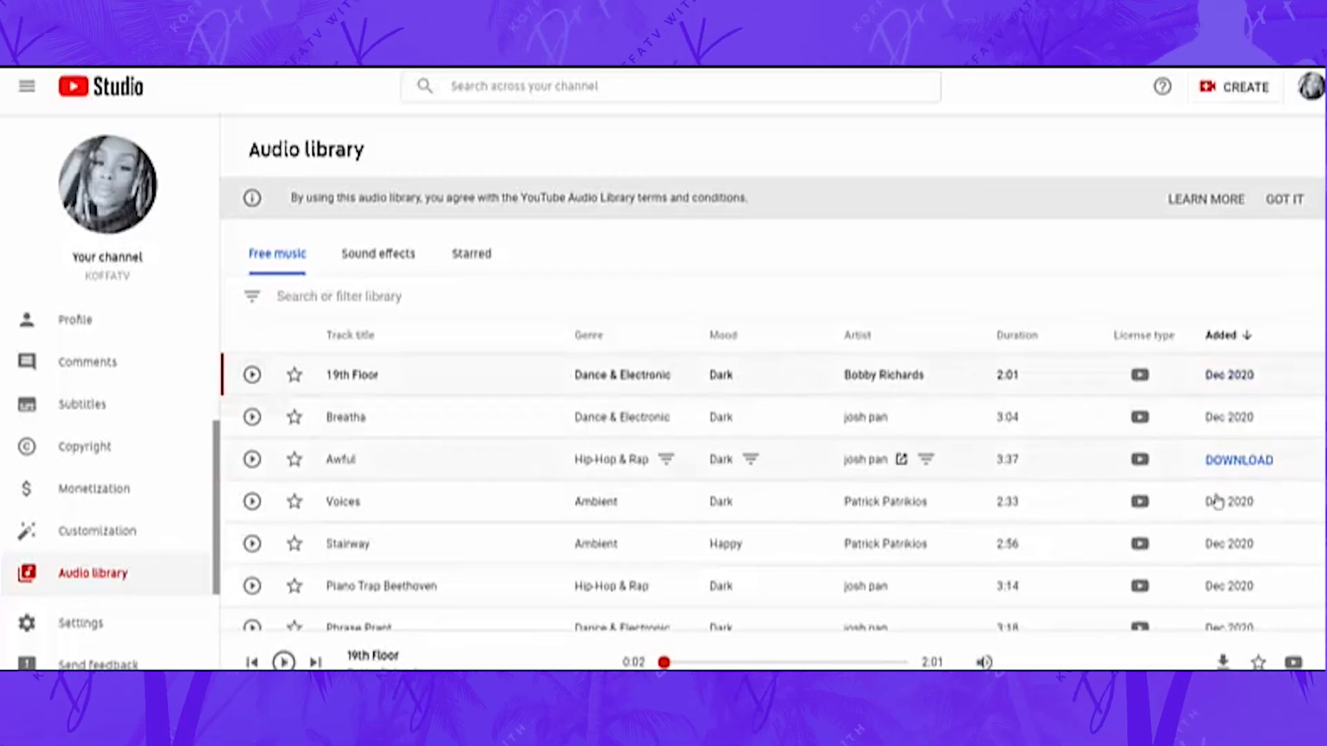
pyautogui.click(1229, 381)
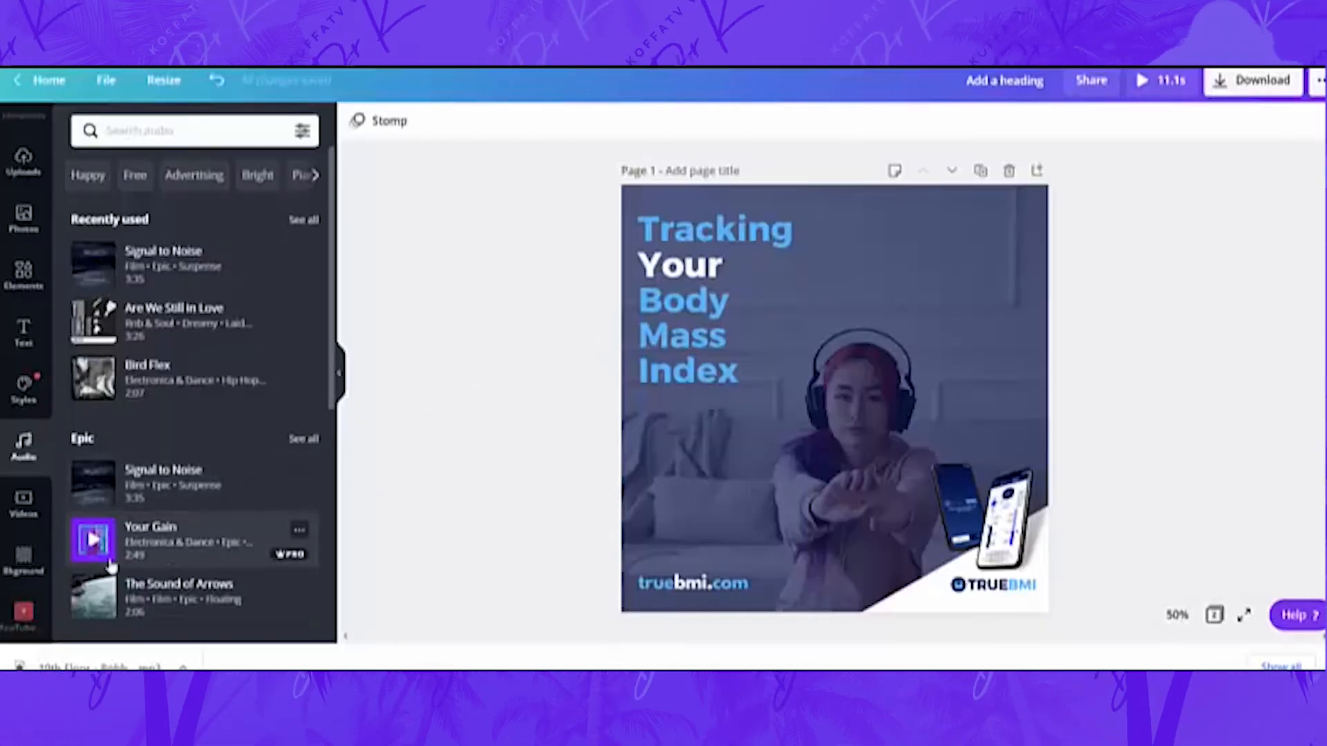
# Step: Switch back to Canva, look into the YouTube Tutorials folder, and dismiss the browser's downloads bar
pyautogui.click(24, 615)
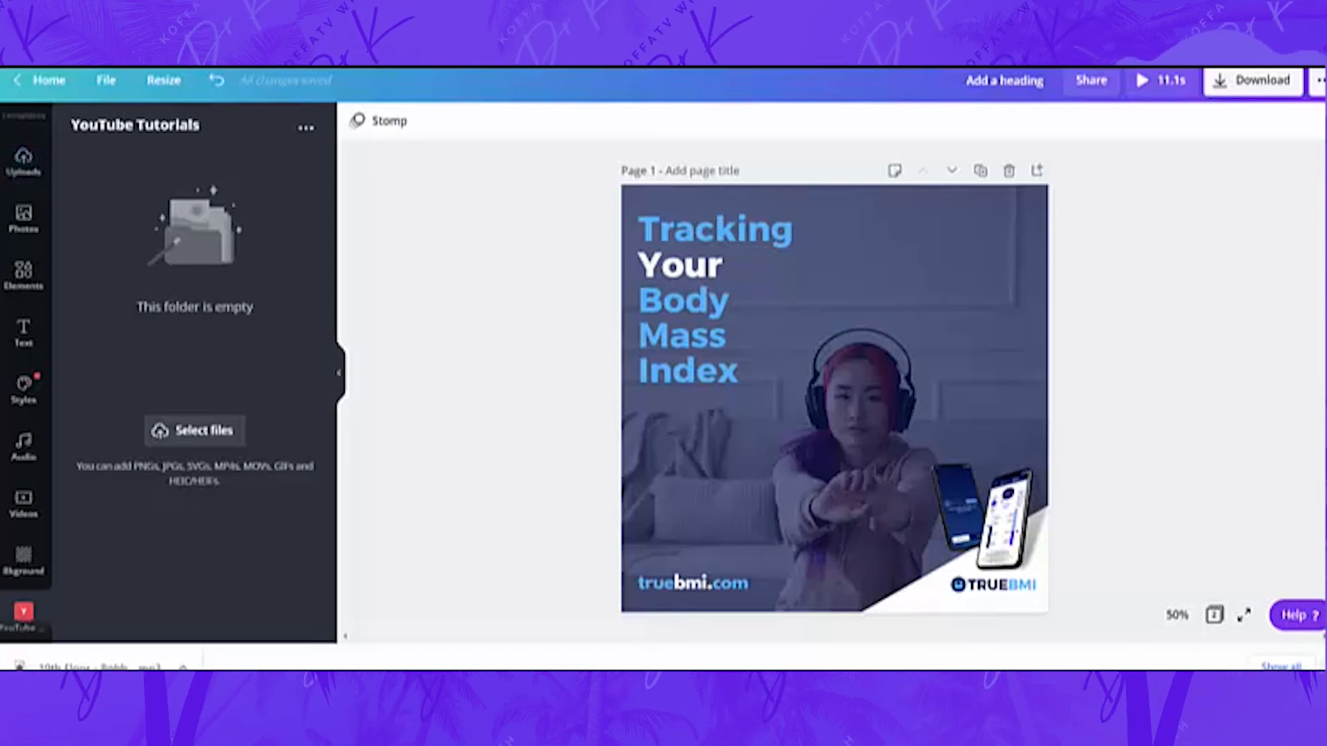
pyautogui.click(1323, 667)
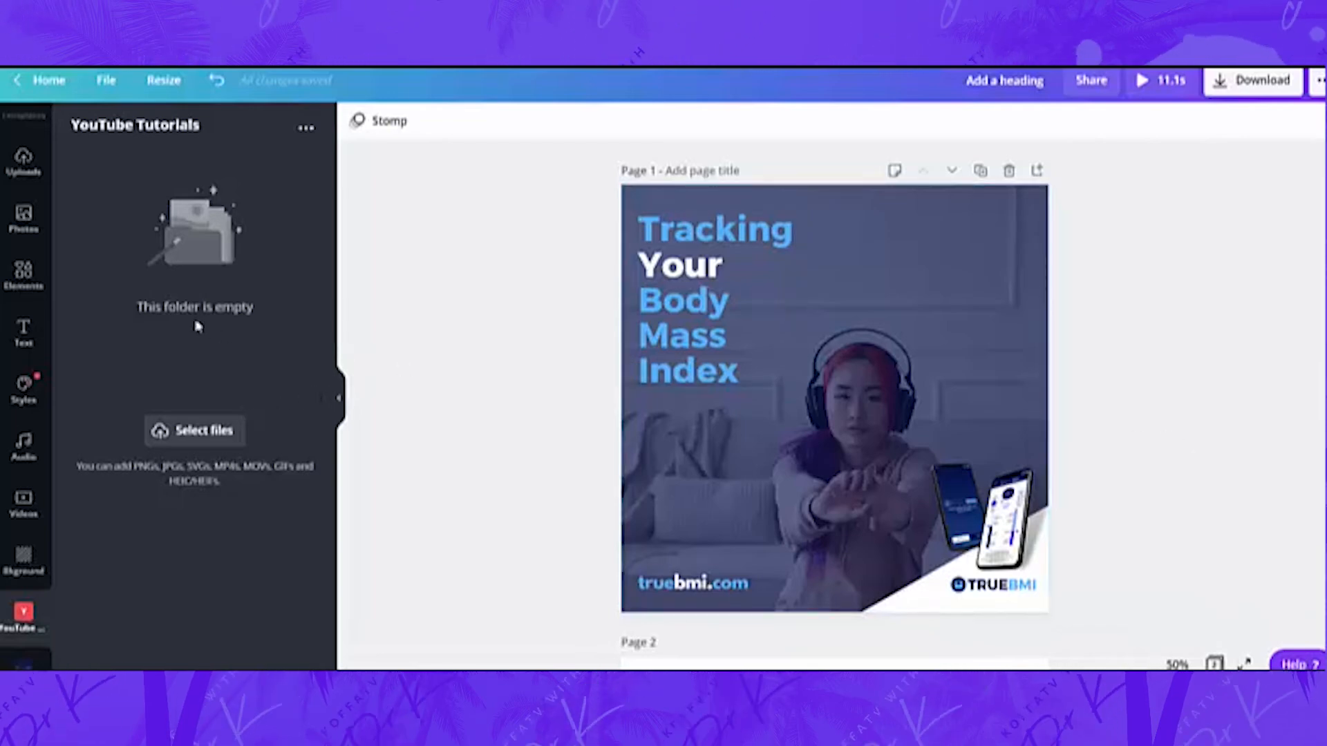
pyautogui.scroll(-1, 31, 200)
pyautogui.scroll(2, 31, 201)
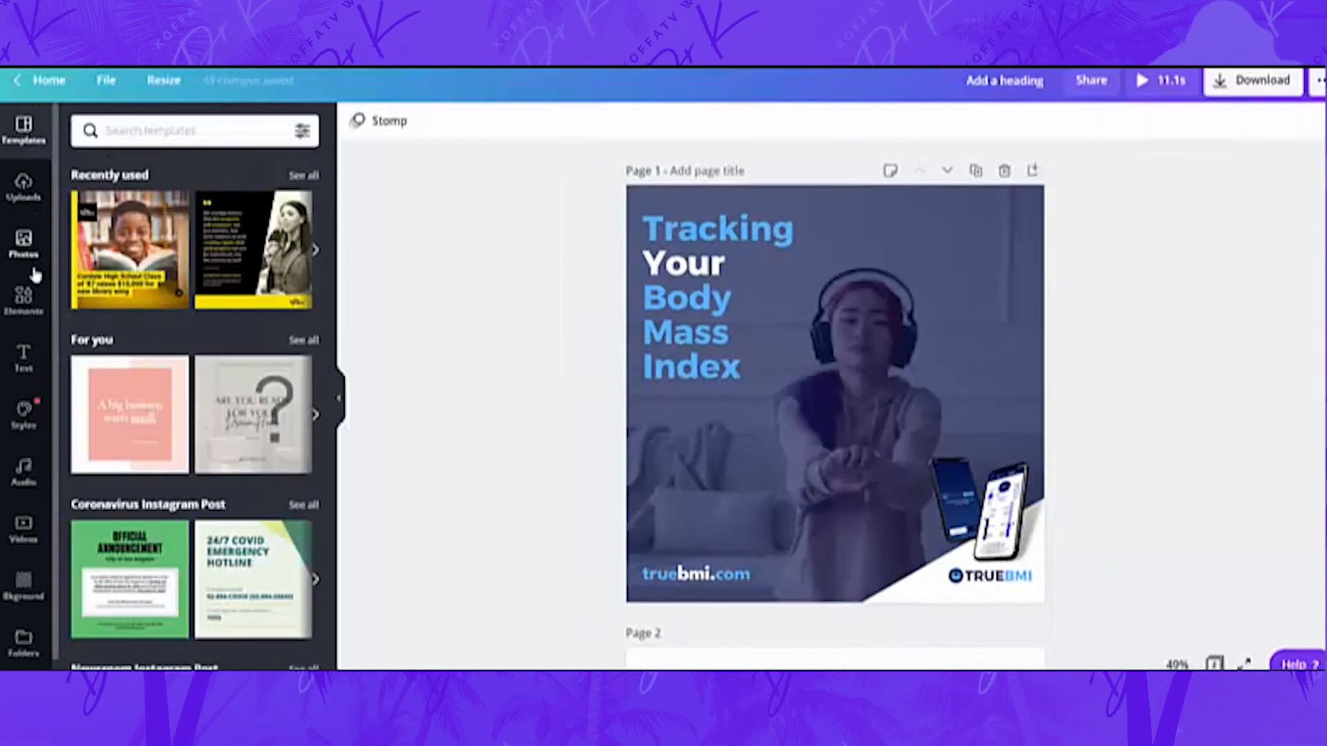
# Step: Add the 19th Floor track from the uploaded audio files to the design, and pause its playback
pyautogui.click(24, 190)
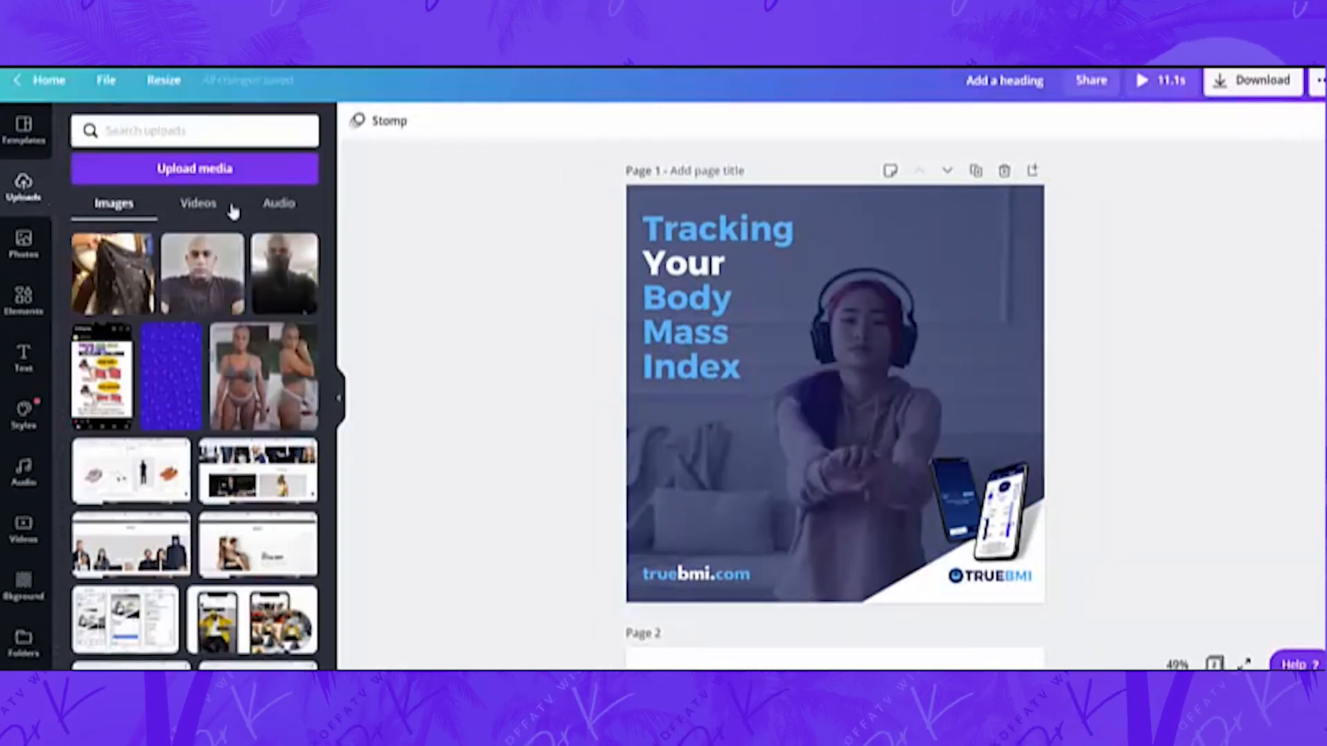
pyautogui.click(275, 210)
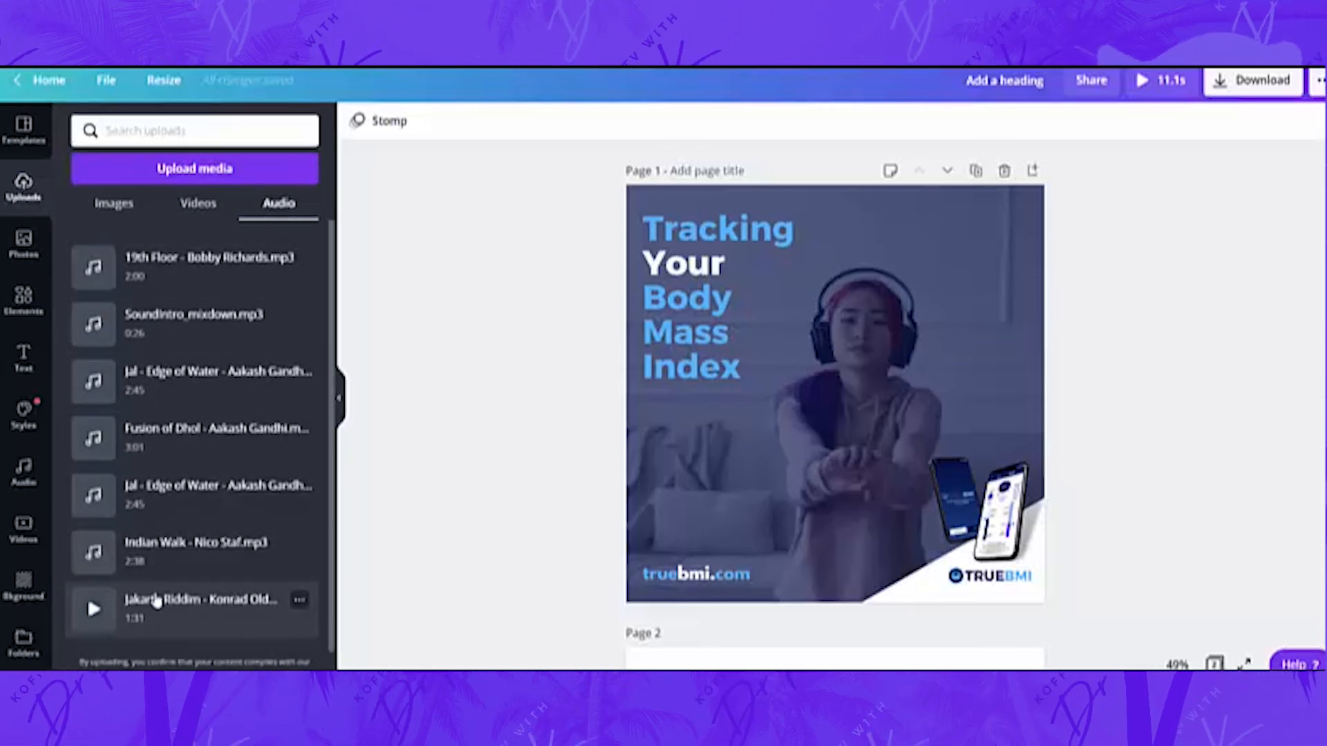
pyautogui.scroll(-2, 157, 602)
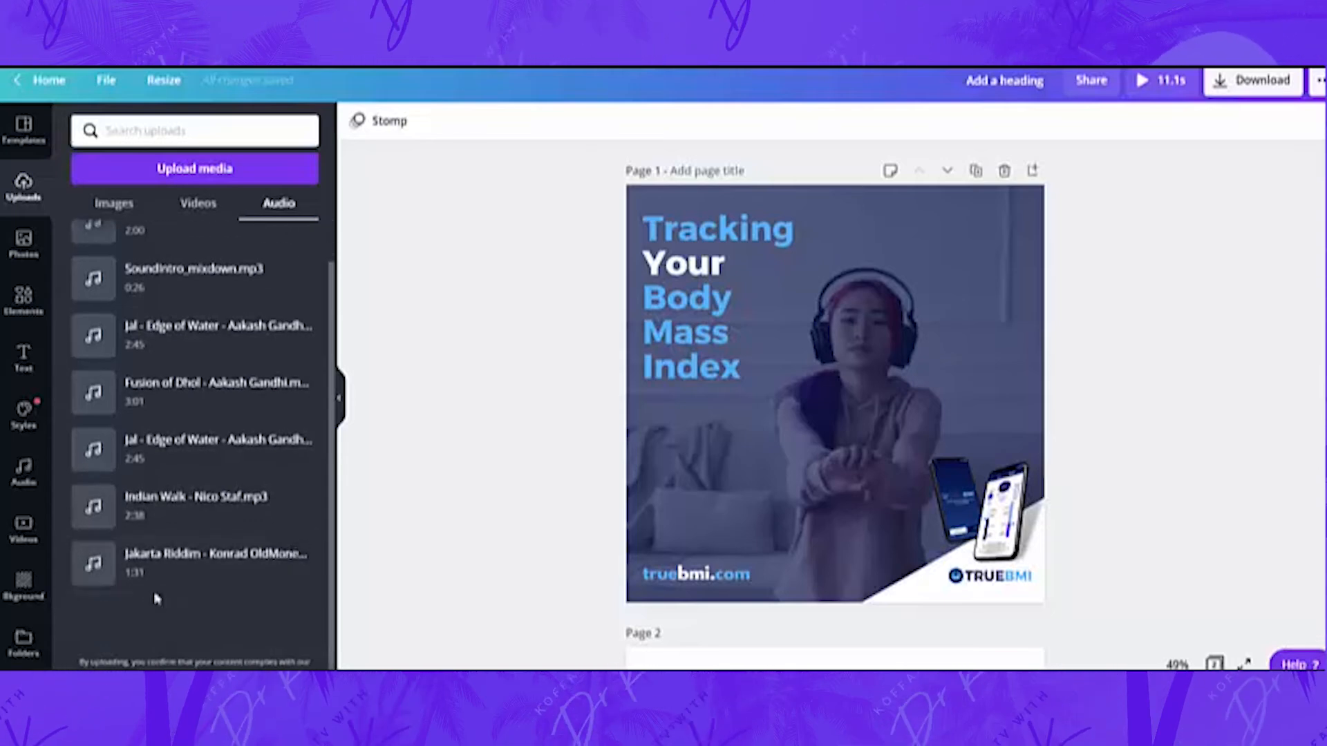
pyautogui.scroll(2, 156, 598)
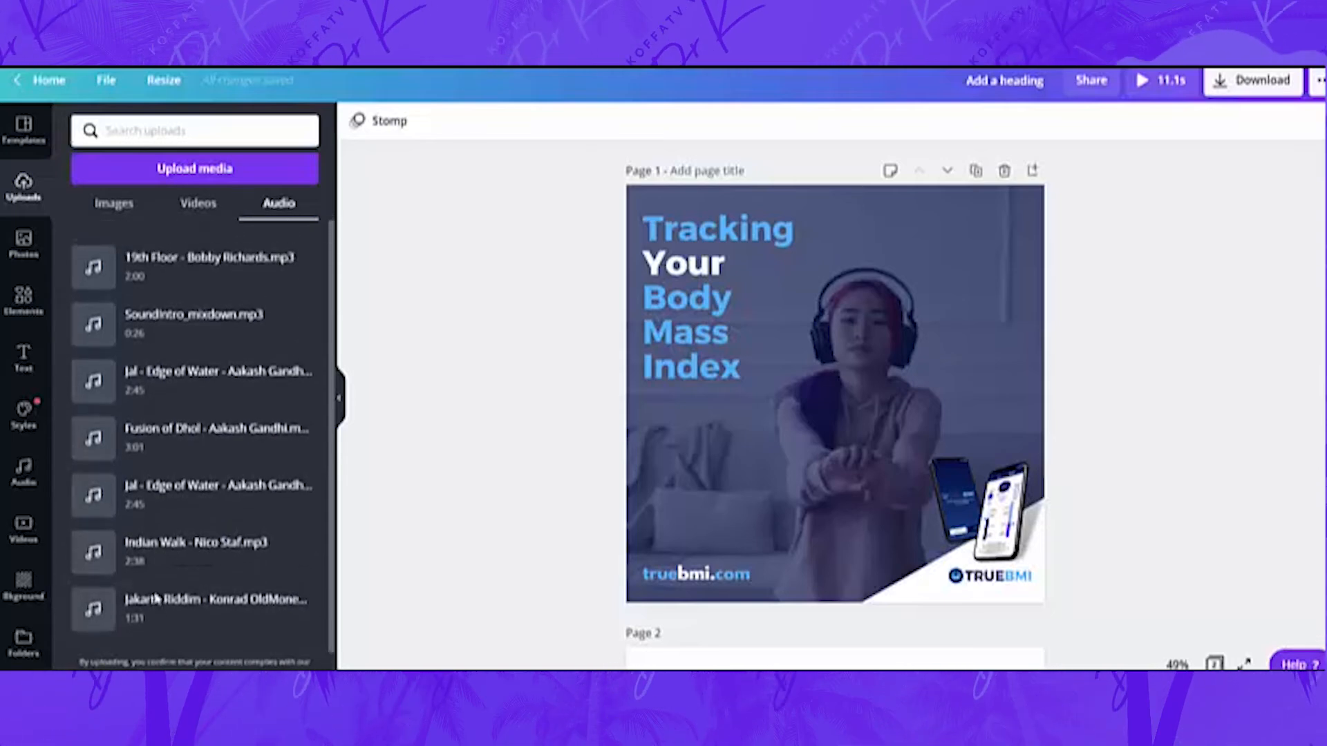
pyautogui.click(209, 172)
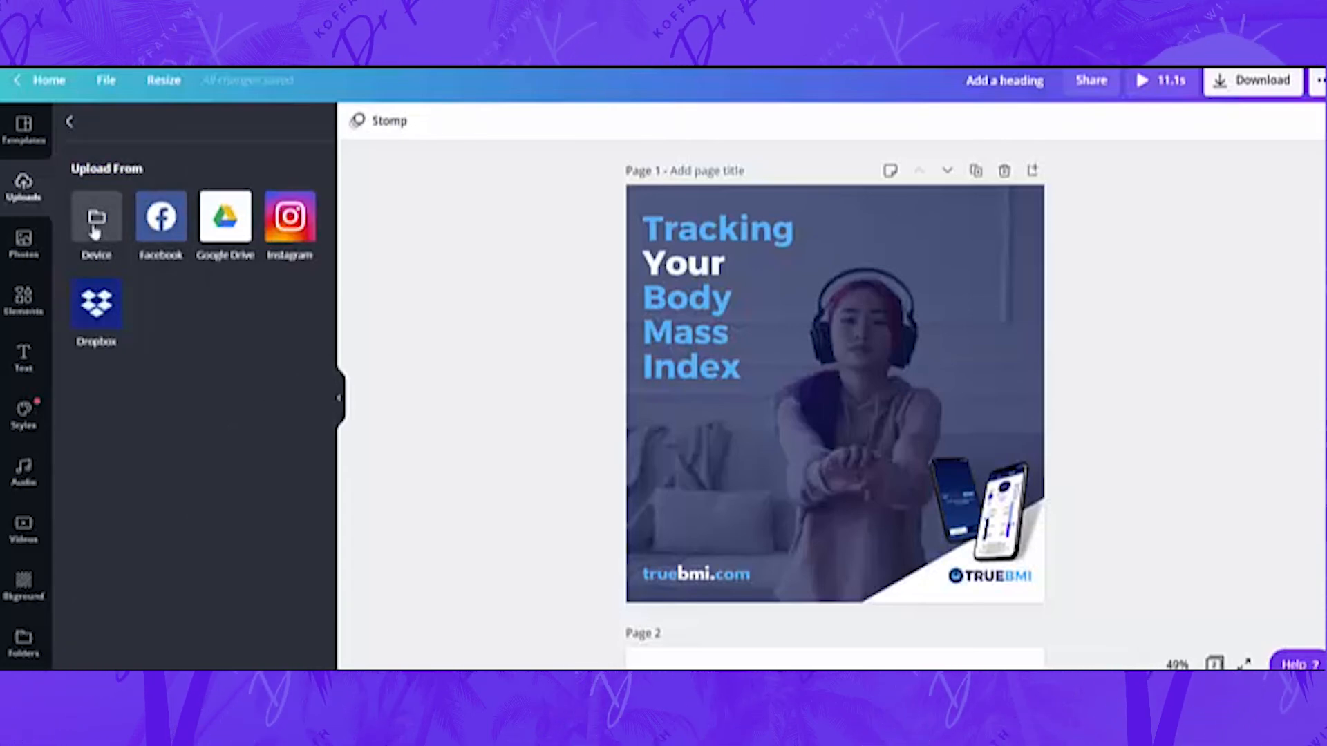
pyautogui.click(69, 125)
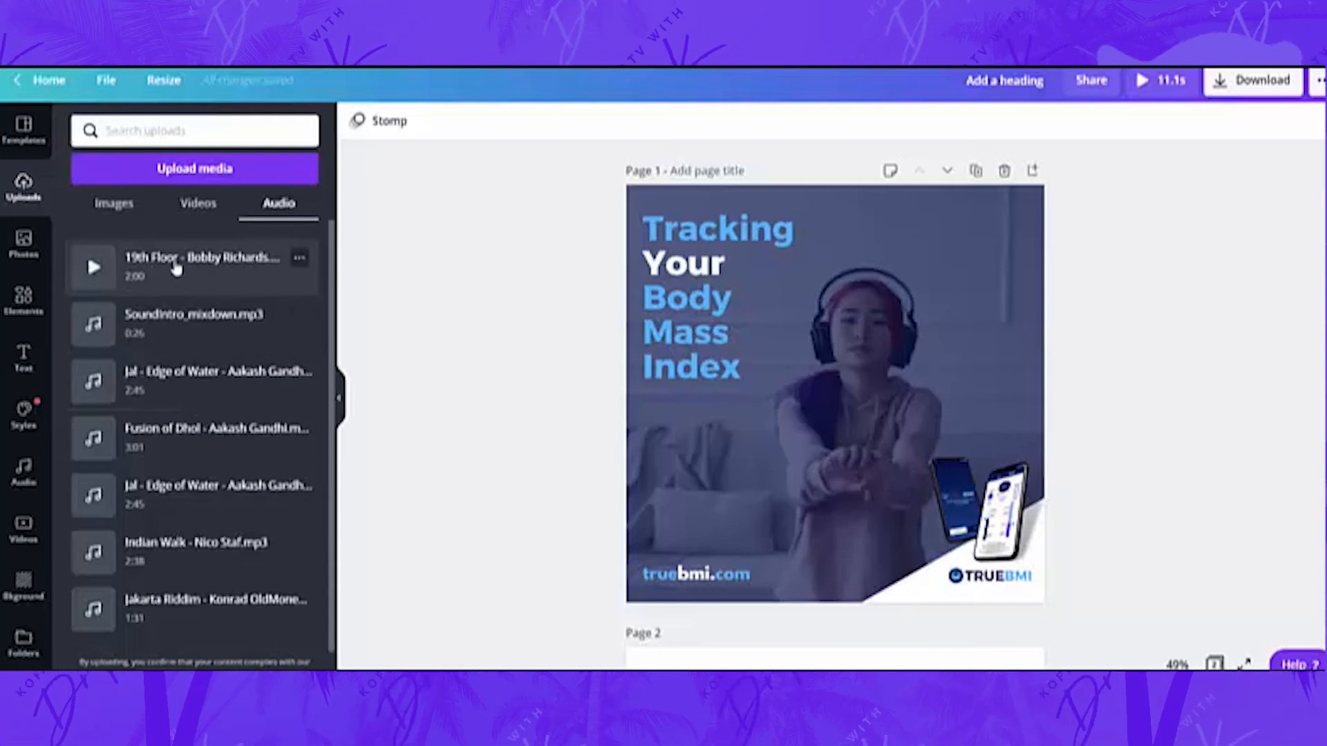
pyautogui.moveTo(176, 268); pyautogui.dragTo(396, 468)
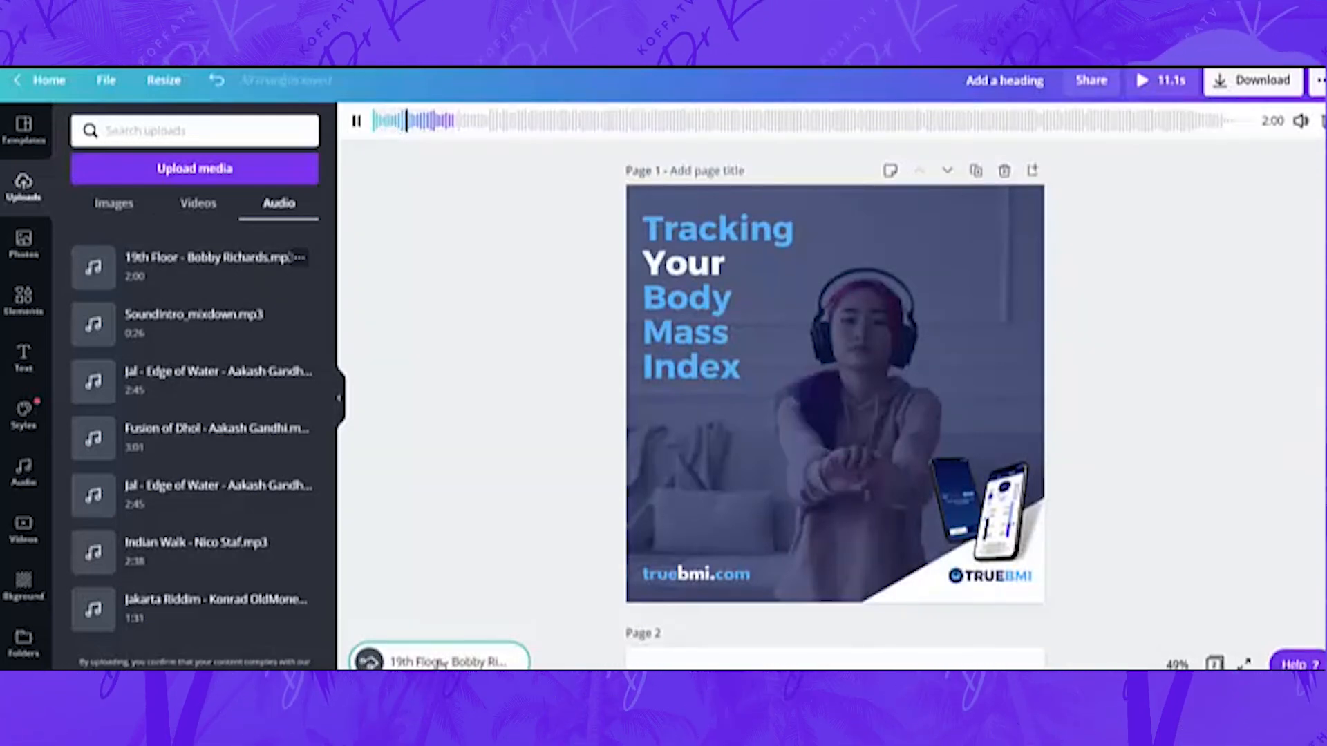
pyautogui.press('space')
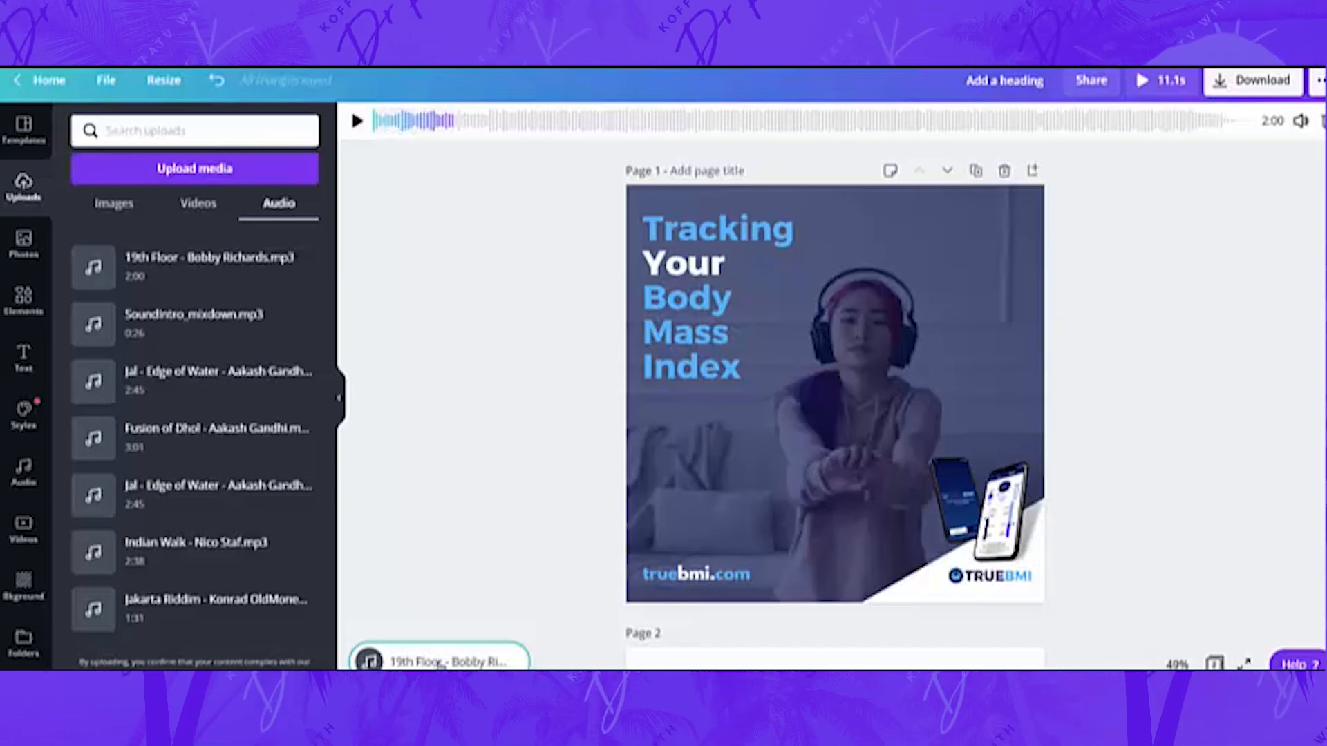
# Step: Shift the used section of the 19th Floor track farther into the song, and preview the full design with the music
pyautogui.moveTo(419, 121); pyautogui.dragTo(536, 137)
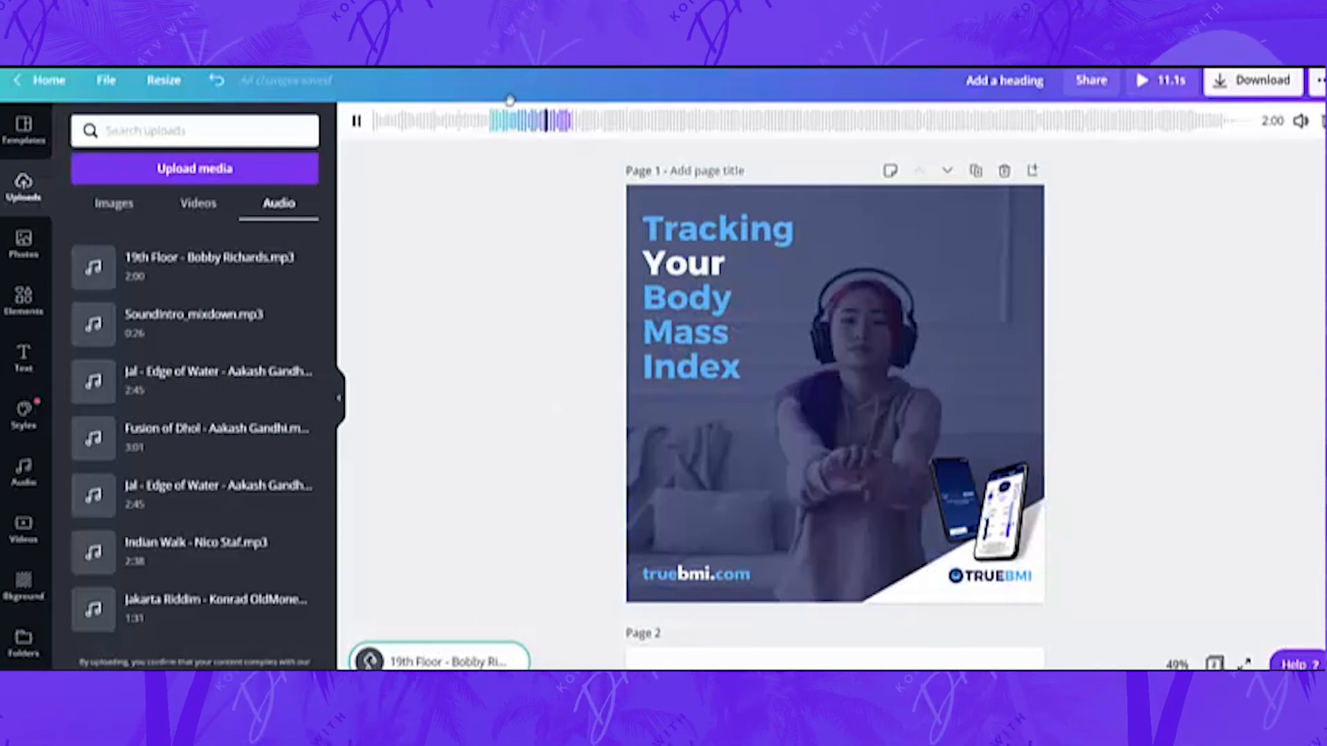
pyautogui.click(356, 121)
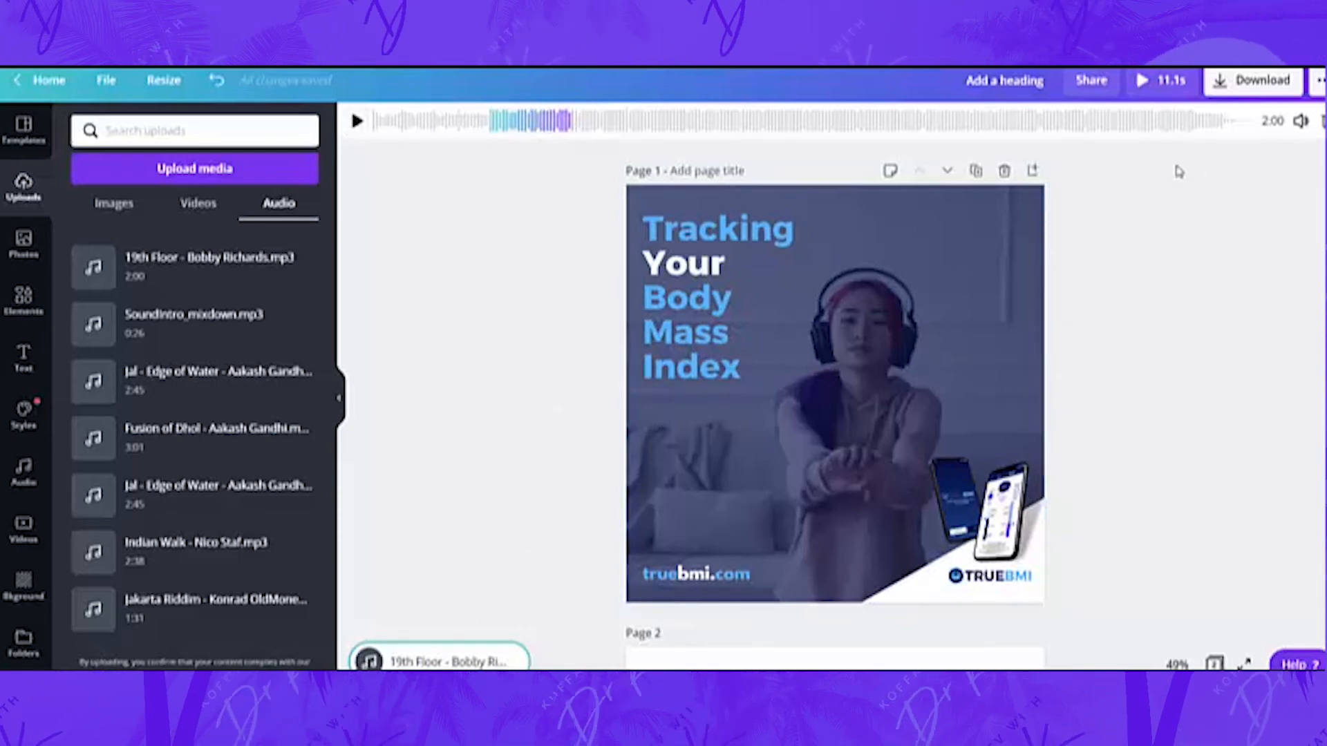
pyautogui.click(1144, 83)
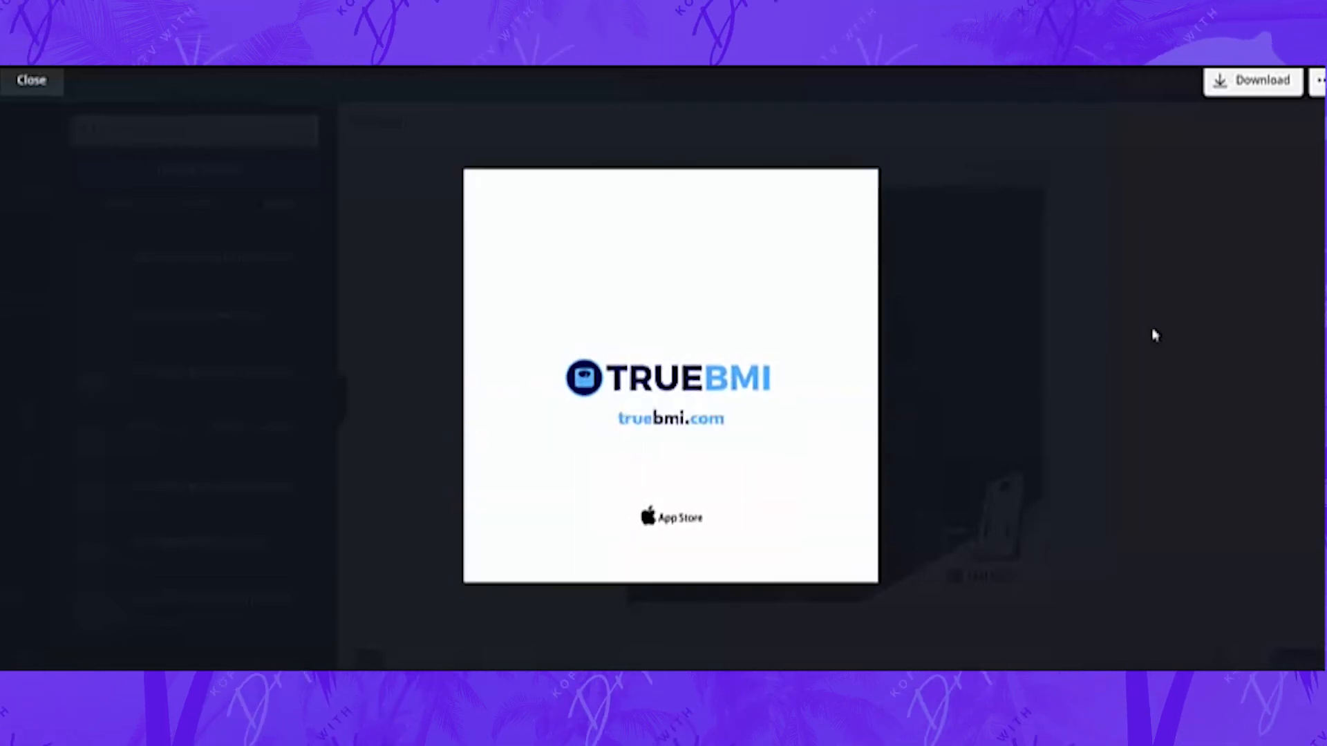
pyautogui.press('Escape')
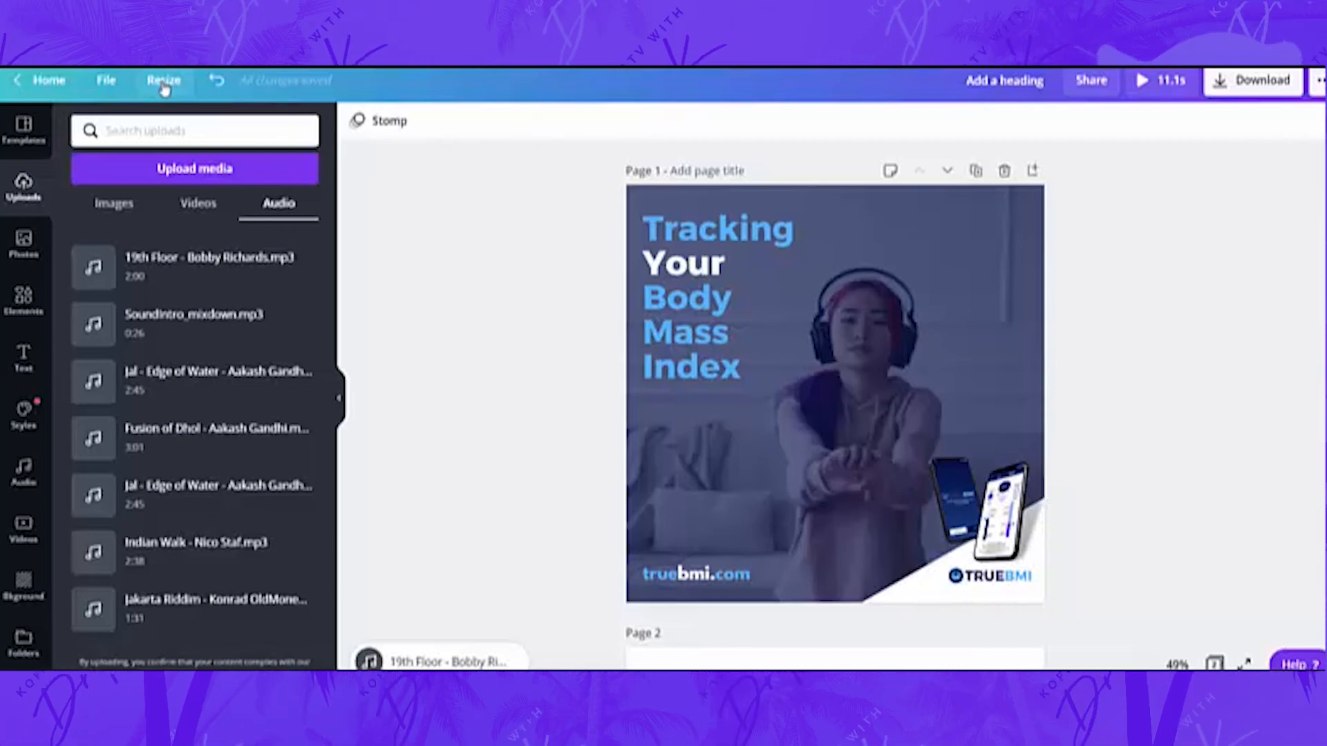
# Step: Create a resized copy of the design in the Instagram Story format
pyautogui.click(164, 83)
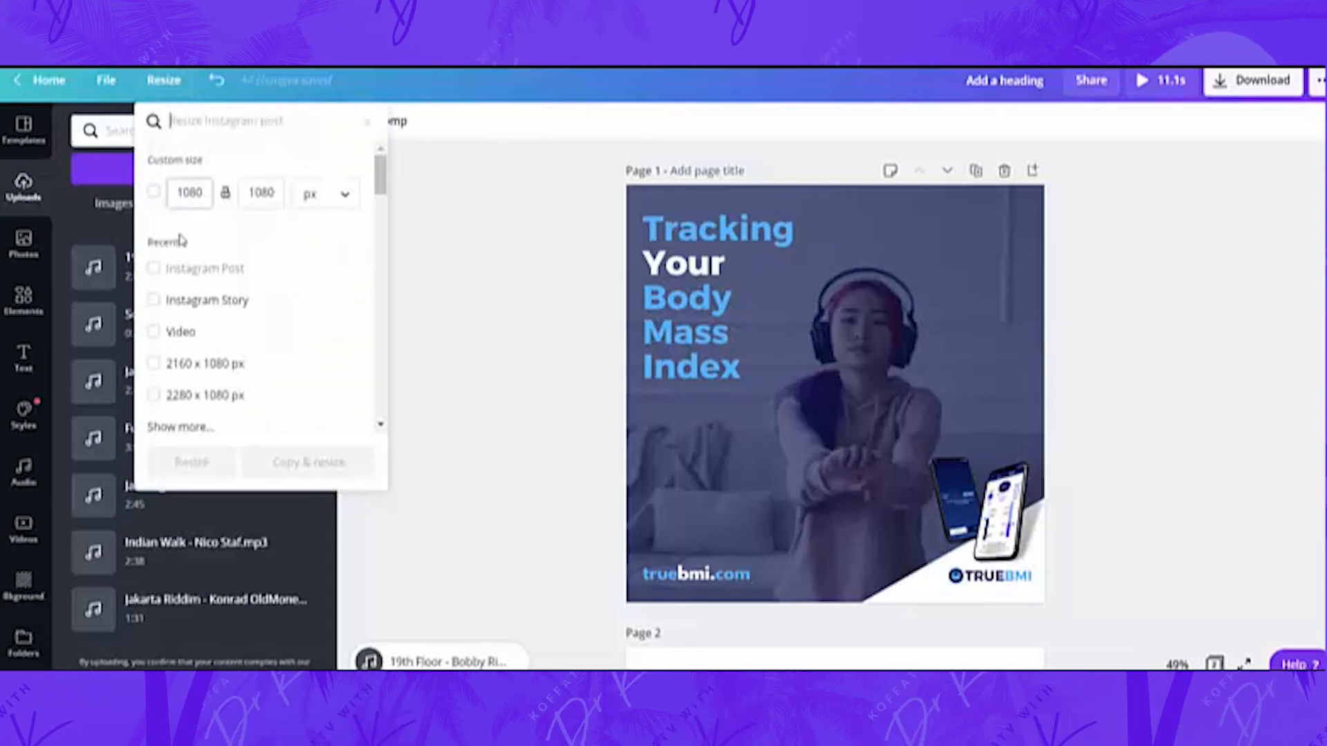
pyautogui.click(153, 302)
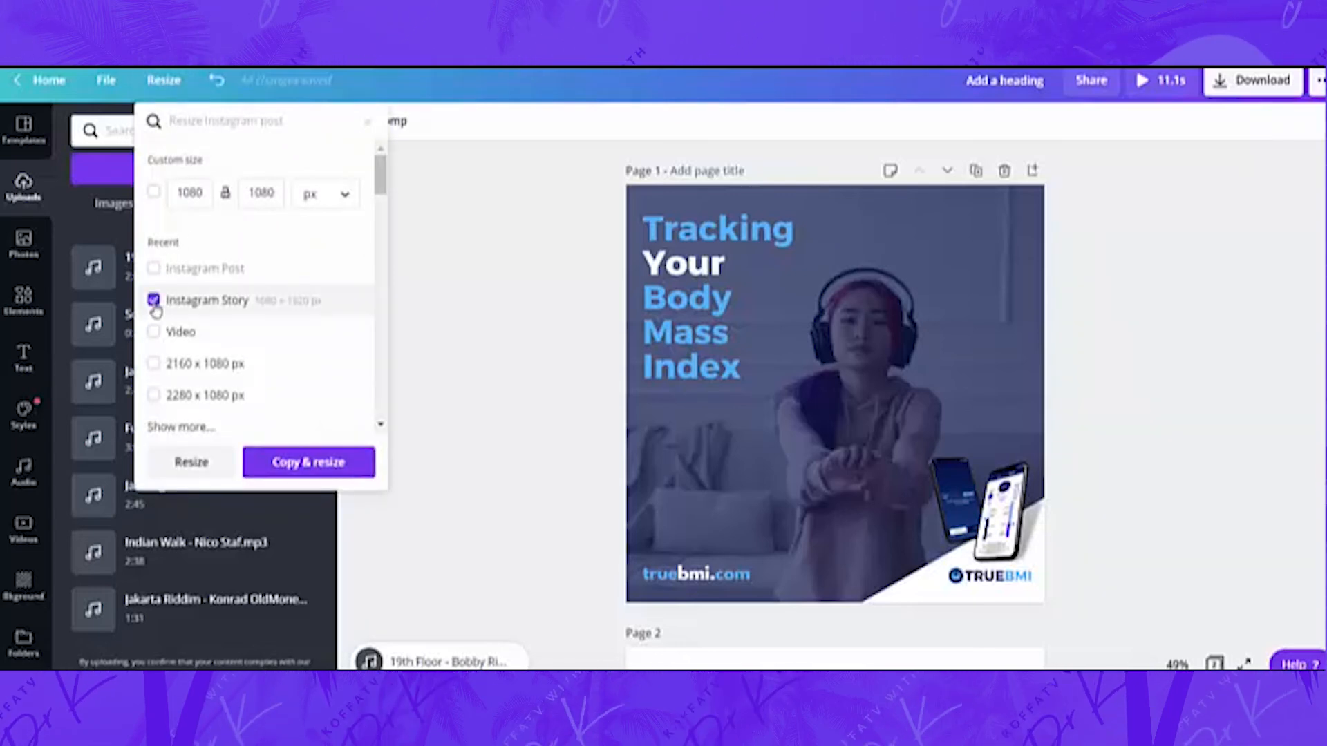
pyautogui.click(323, 475)
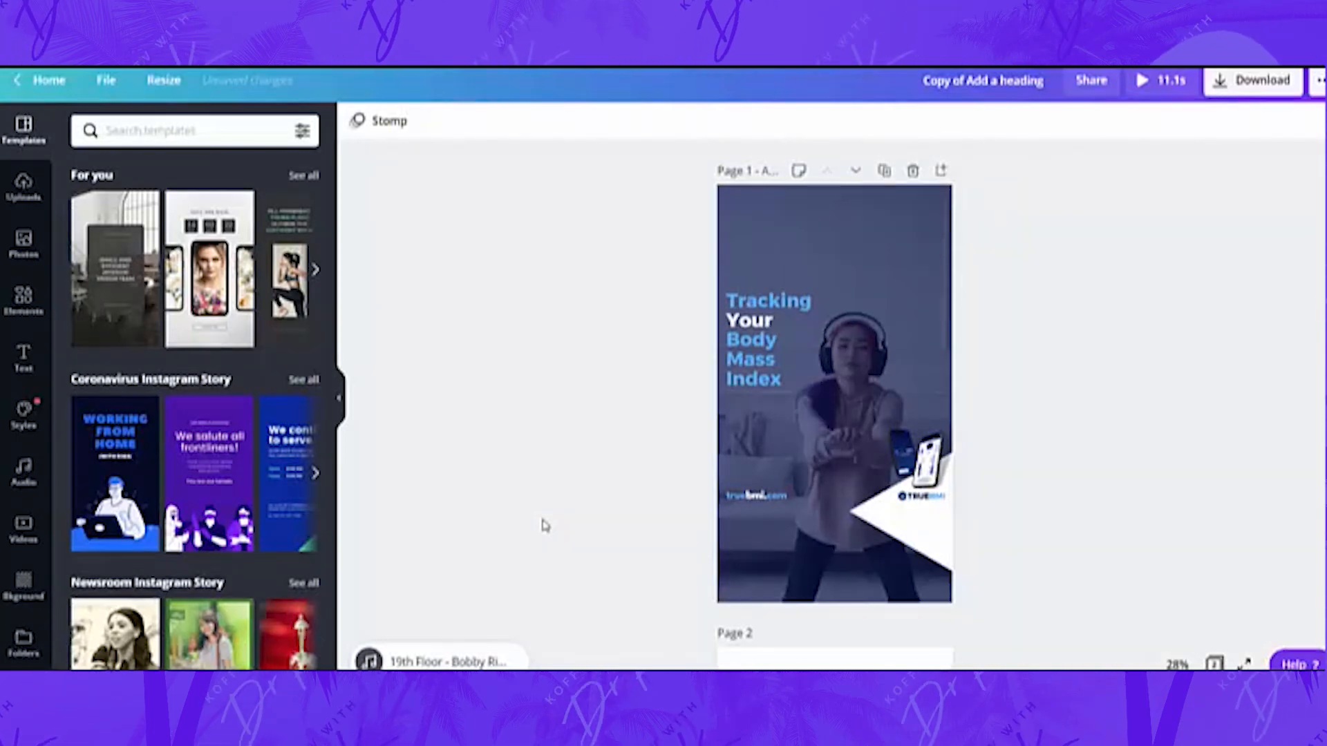
# Step: Move the story page's heading near the top edge and enlarge it, and place the truebmi.com text near the bottom edge
pyautogui.moveTo(680, 254); pyautogui.dragTo(770, 435)
pyautogui.moveTo(769, 343); pyautogui.dragTo(774, 261)
pyautogui.moveTo(815, 313); pyautogui.dragTo(850, 391)
pyautogui.moveTo(765, 503); pyautogui.dragTo(771, 595)
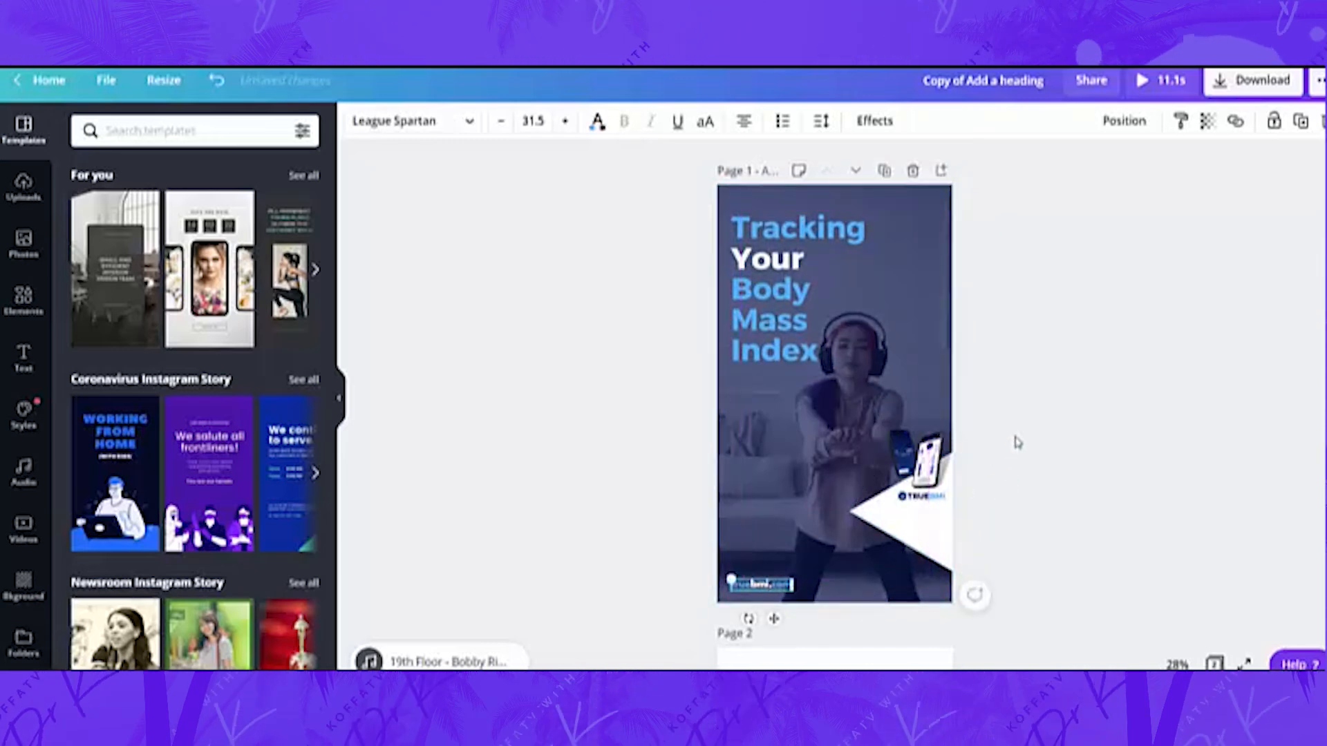
# Step: Enlarge the phones, white triangle and TrueBMI logo together and fit them into page 1's lower-right corner
pyautogui.click(1022, 413)
pyautogui.moveTo(1020, 403); pyautogui.dragTo(912, 620)
pyautogui.moveTo(845, 493); pyautogui.dragTo(742, 408)
pyautogui.moveTo(829, 572); pyautogui.dragTo(859, 613)
# Step: Enlarge the story page's heading slightly to font size 108
pyautogui.click(975, 367)
pyautogui.click(837, 357)
pyautogui.moveTo(869, 366)
pyautogui.mouseDown()
pyautogui.moveTo(891, 404)
pyautogui.moveTo(876, 375)
pyautogui.mouseUp()
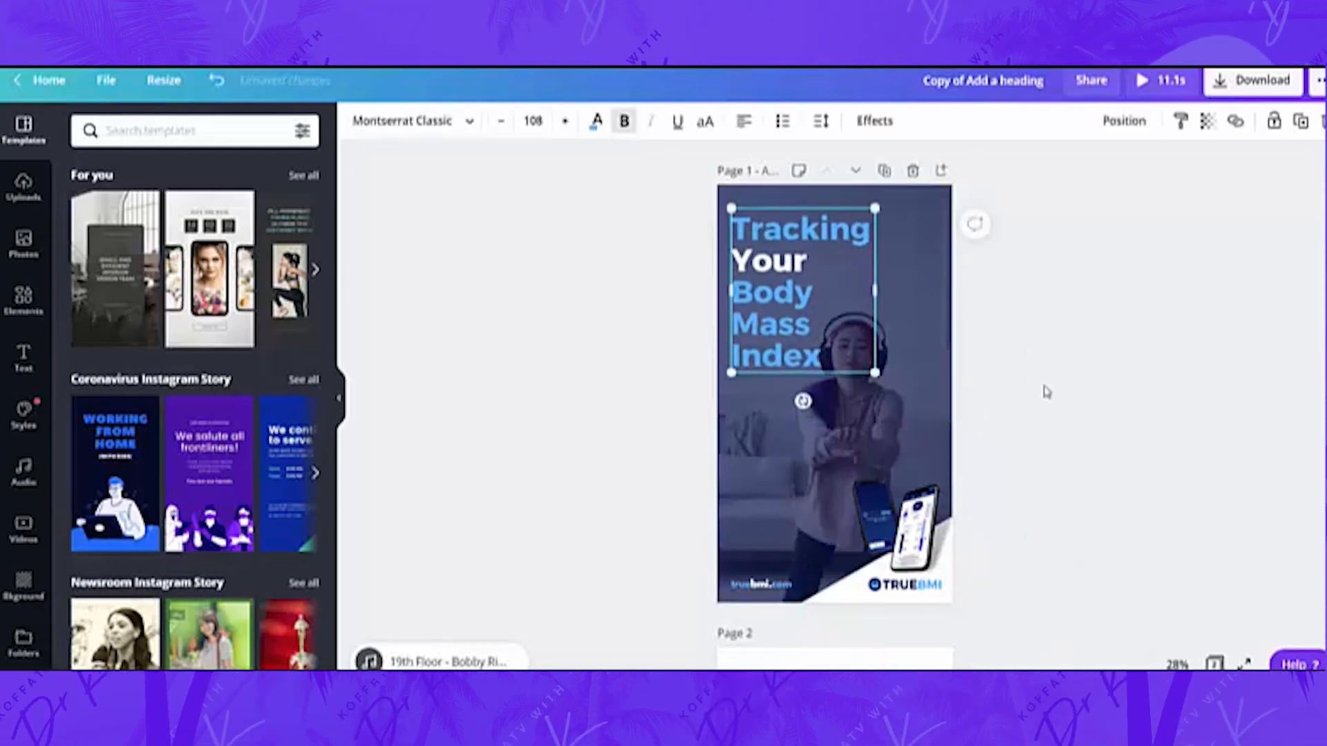
# Step: Reposition the background video within page 1's frame so the woman's head and raised arms stand beside the heading
pyautogui.click(881, 415)
pyautogui.doubleClick(878, 411)
pyautogui.moveTo(890, 354); pyautogui.dragTo(893, 293)
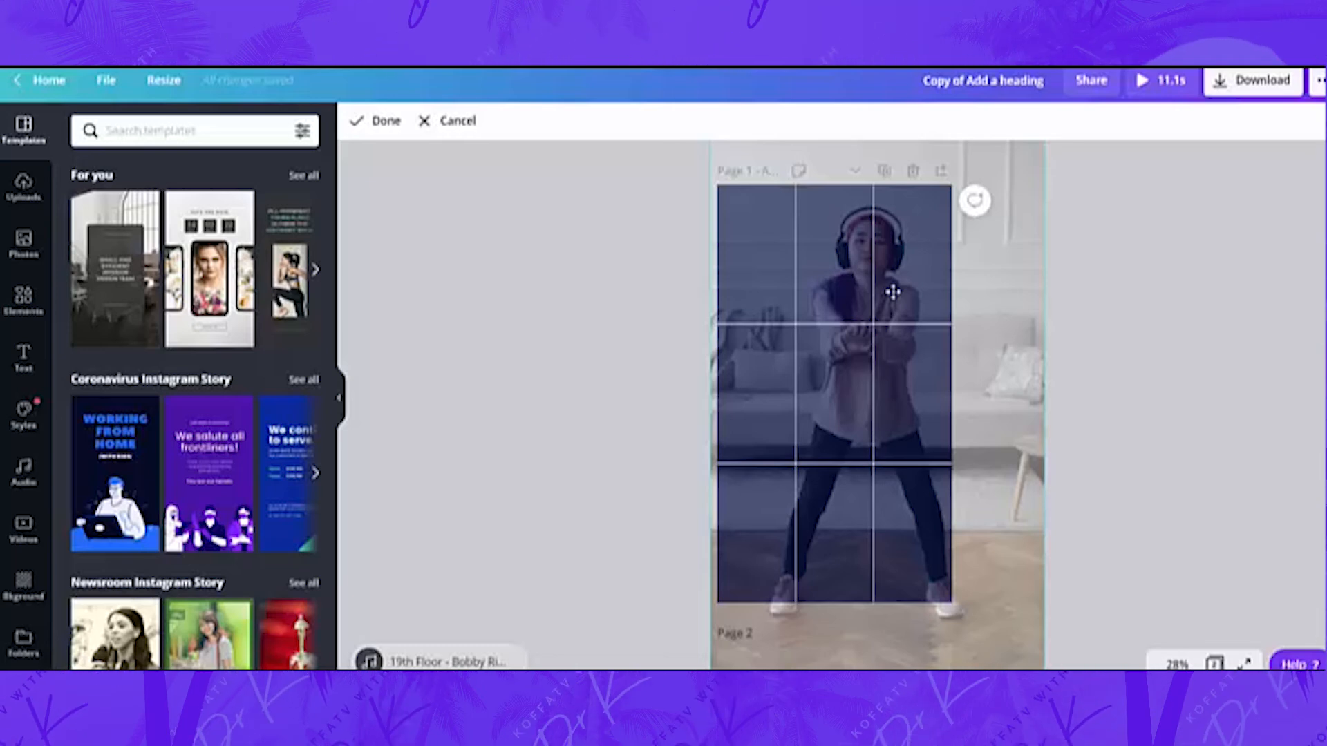
pyautogui.click(550, 360)
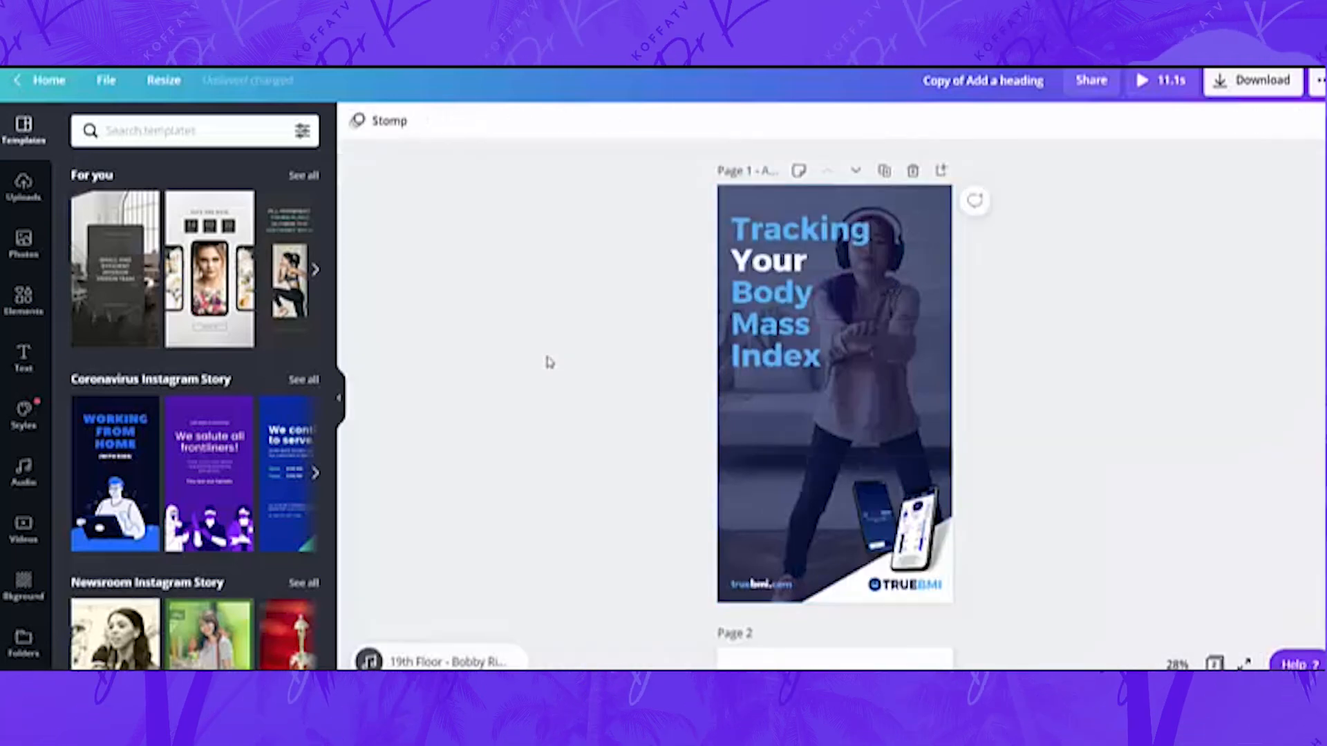
pyautogui.click(914, 324)
pyautogui.doubleClick(914, 324)
pyautogui.moveTo(909, 308); pyautogui.dragTo(930, 368)
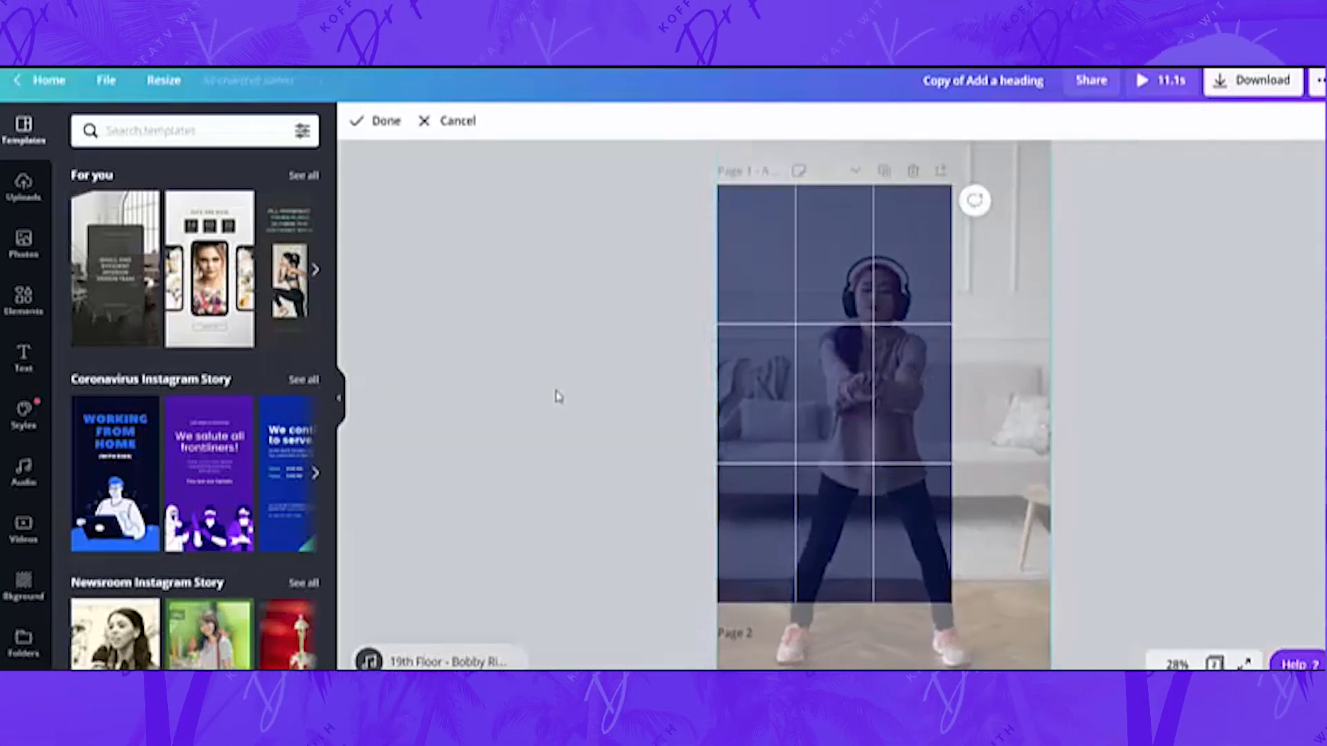
pyautogui.click(515, 400)
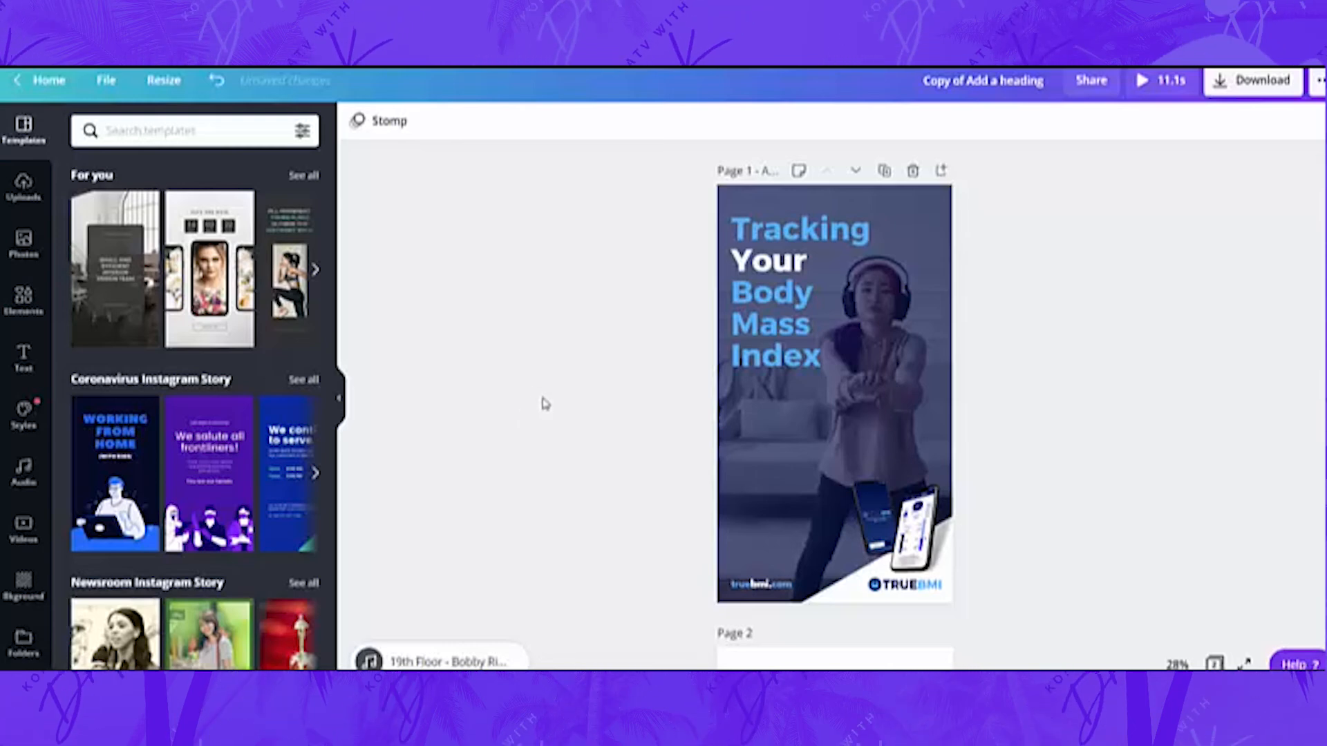
pyautogui.click(907, 378)
pyautogui.doubleClick(902, 370)
pyautogui.moveTo(903, 369); pyautogui.dragTo(916, 344)
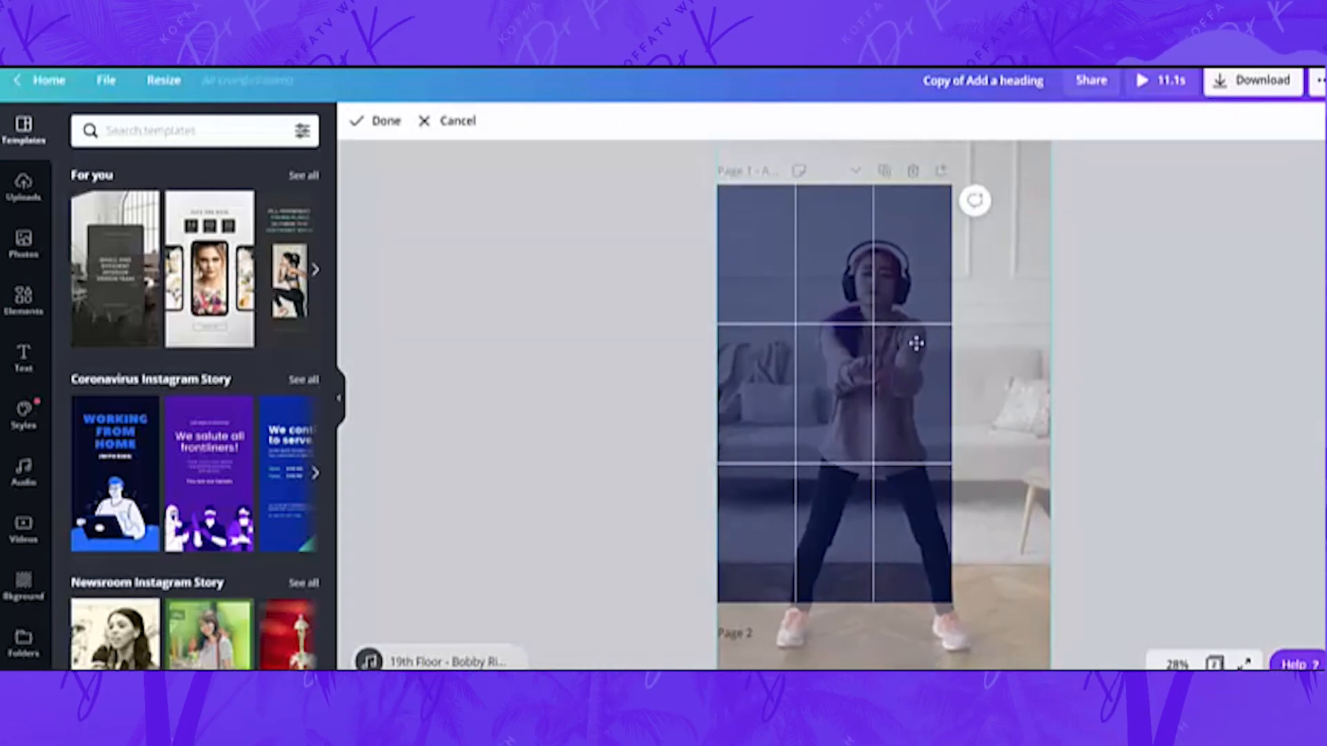
pyautogui.click(578, 370)
# Step: Move the heading down to just above the truebmi.com text, and shift the background video so the woman stands centred near the page's top
pyautogui.moveTo(757, 332); pyautogui.dragTo(768, 494)
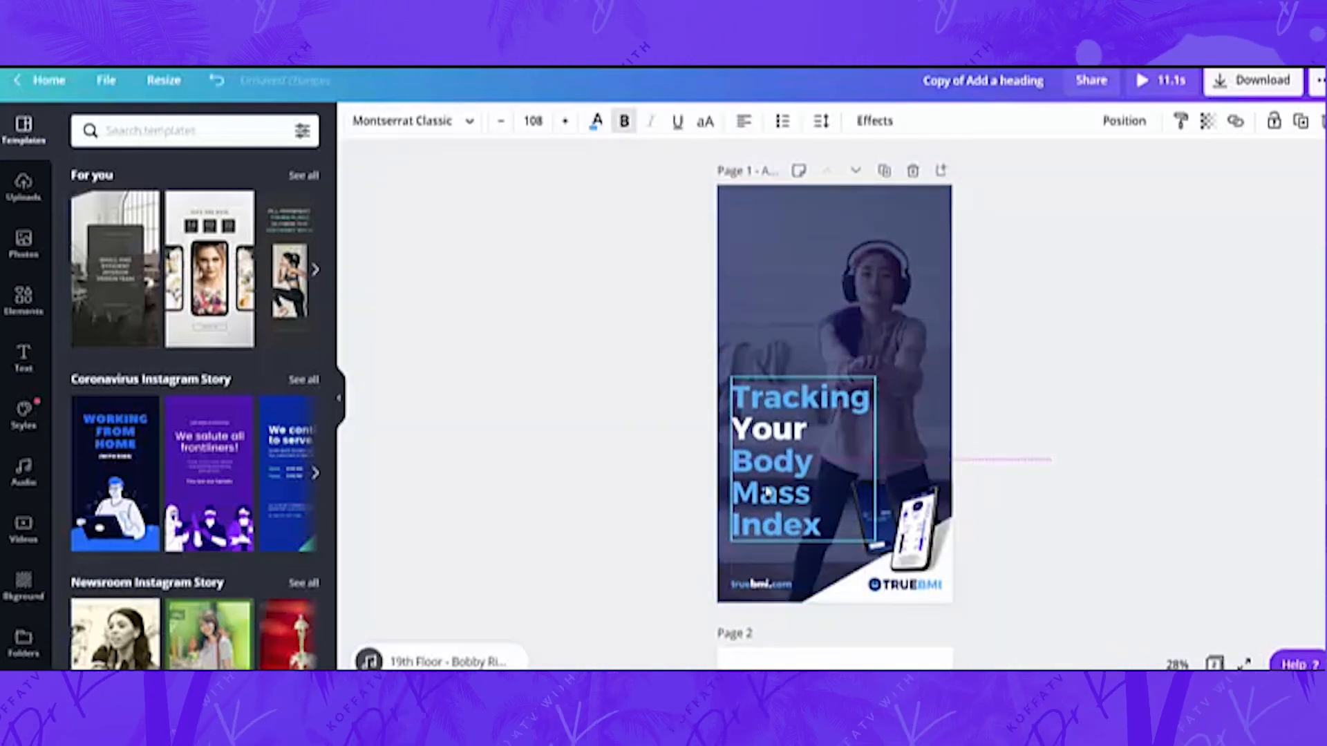
pyautogui.moveTo(768, 494); pyautogui.dragTo(760, 493)
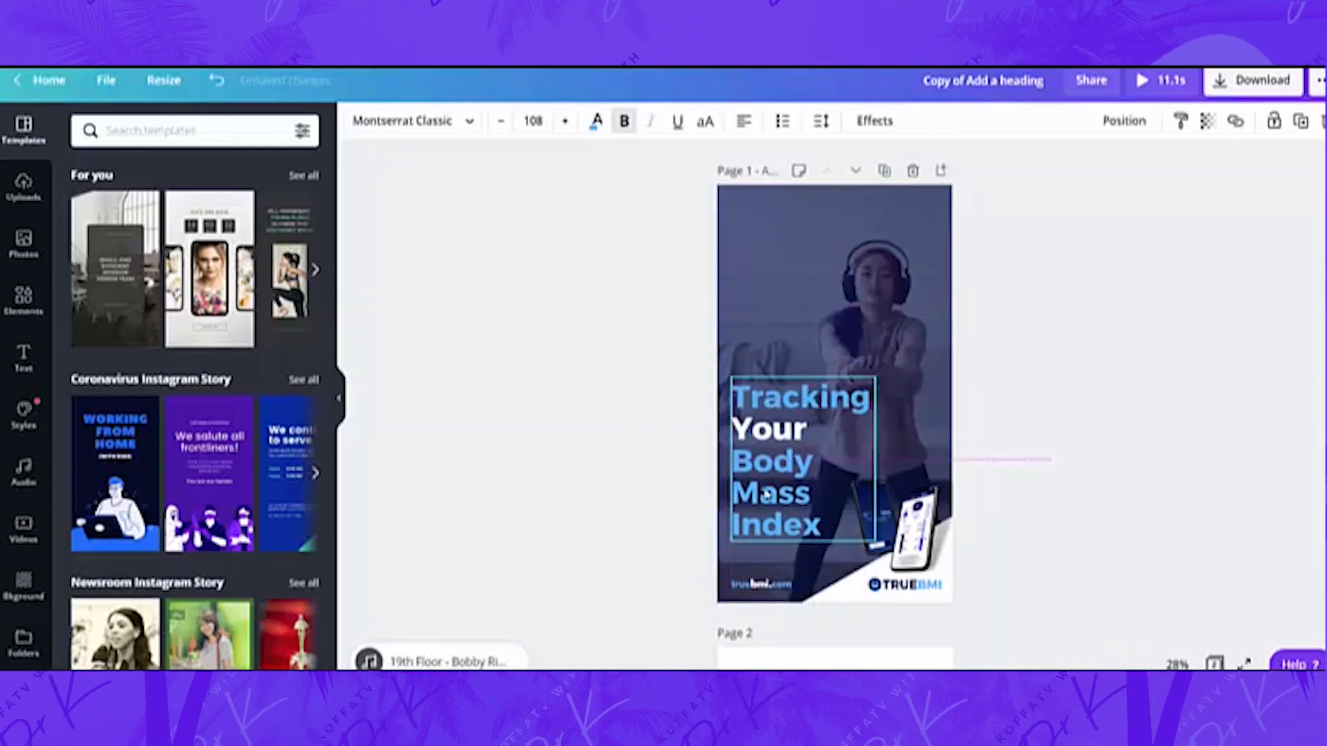
pyautogui.doubleClick(846, 287)
pyautogui.moveTo(846, 287); pyautogui.dragTo(788, 254)
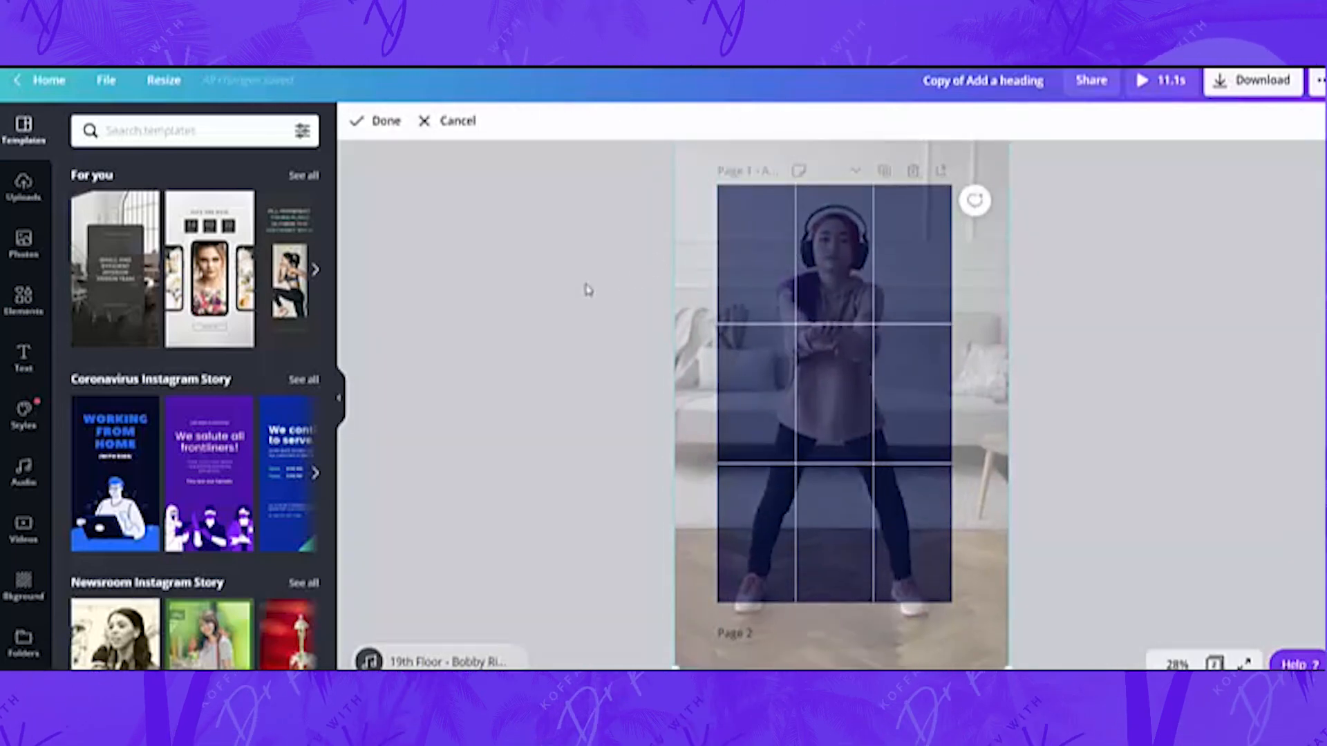
pyautogui.click(587, 290)
# Step: Enlarge and centre page 2's logo, truebmi.com text and App Store badge together, and lower the logo to just above the web address
pyautogui.scroll(-6, 592, 318)
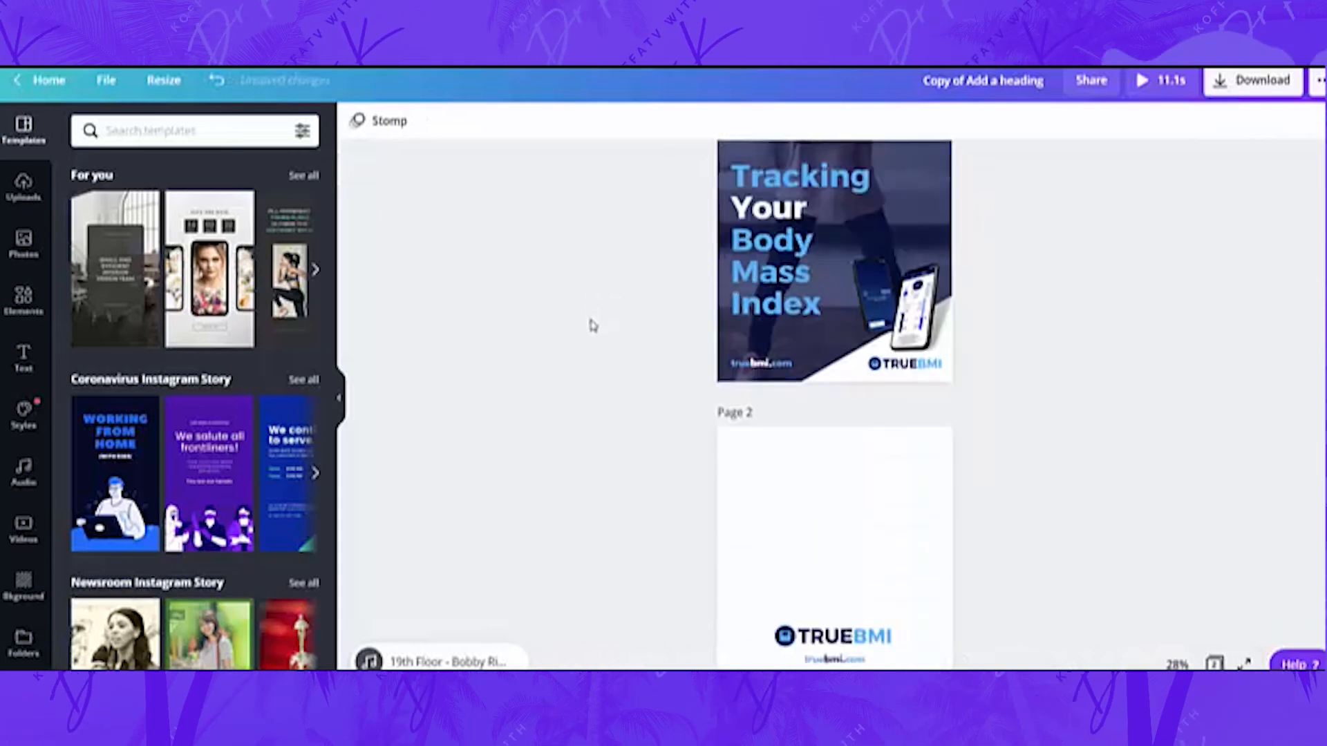
pyautogui.moveTo(750, 358); pyautogui.dragTo(902, 534)
pyautogui.moveTo(899, 384); pyautogui.dragTo(936, 314)
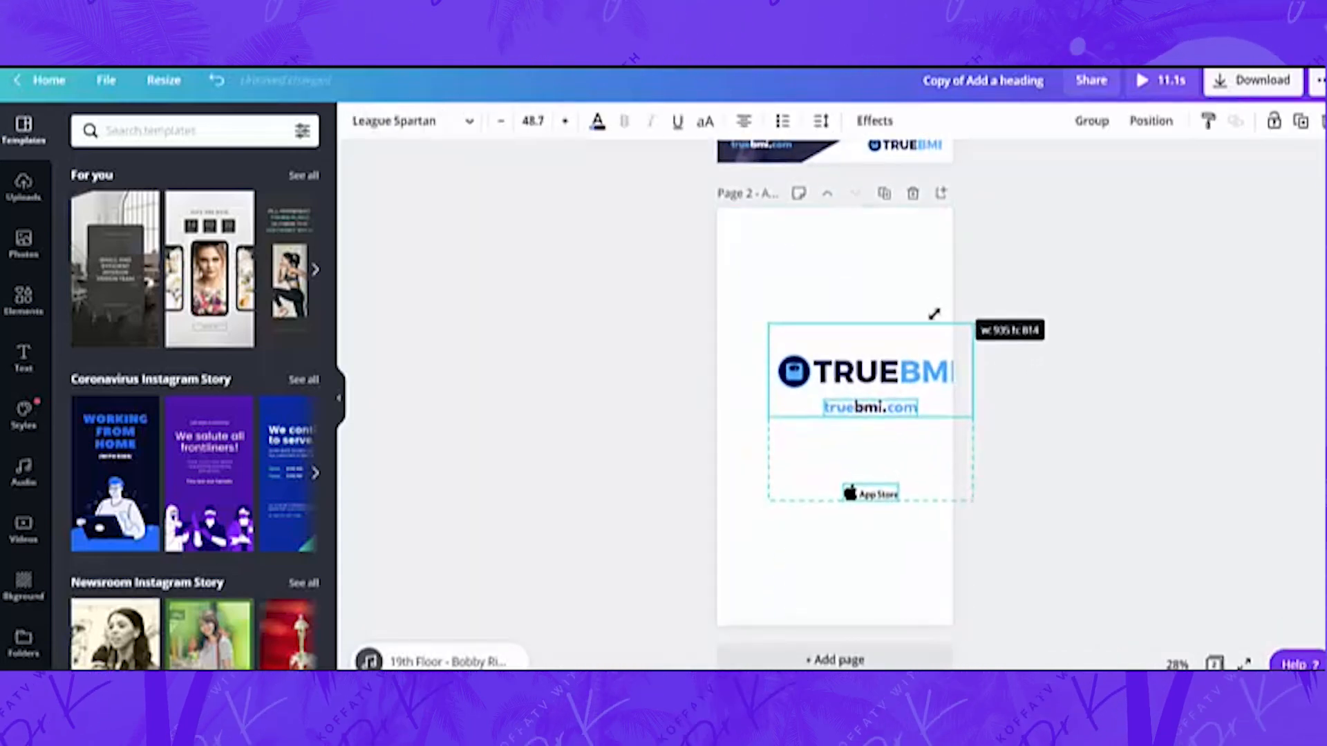
pyautogui.moveTo(904, 364); pyautogui.dragTo(870, 367)
pyautogui.click(1063, 425)
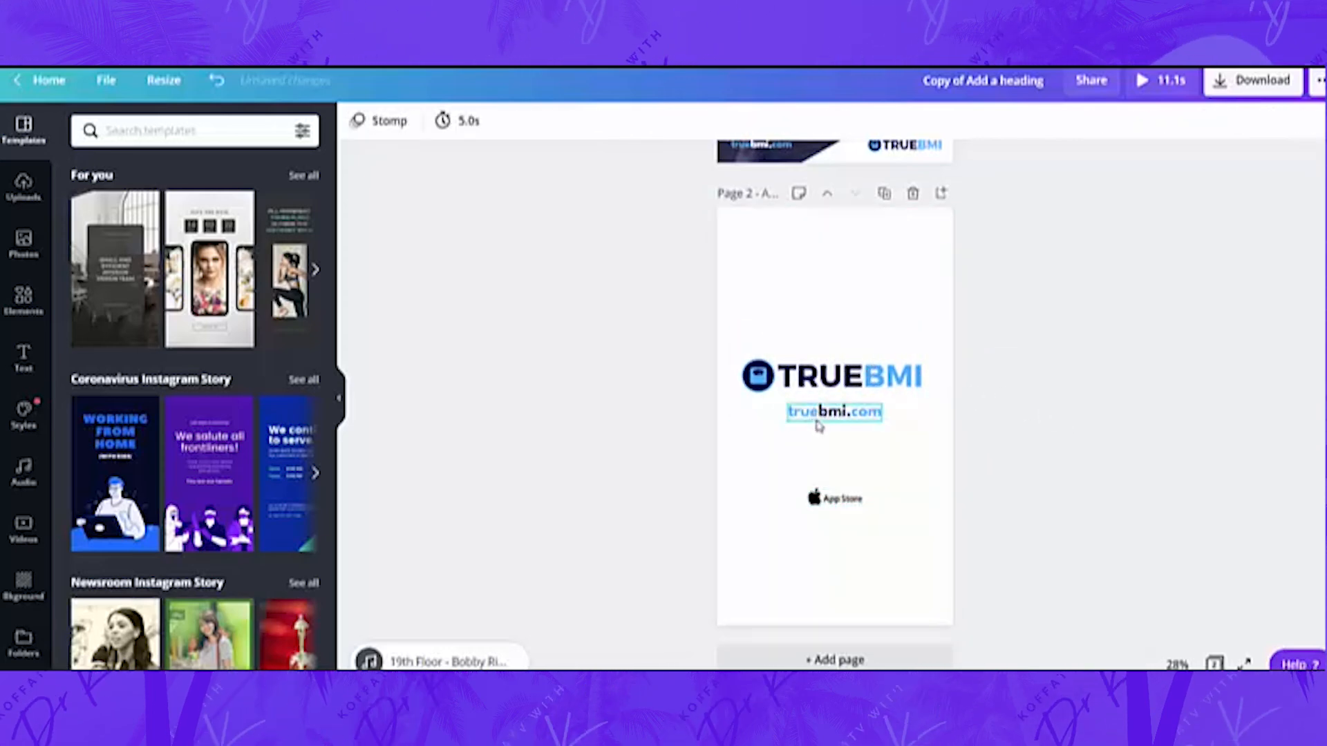
pyautogui.moveTo(836, 384); pyautogui.dragTo(834, 396)
pyautogui.click(616, 403)
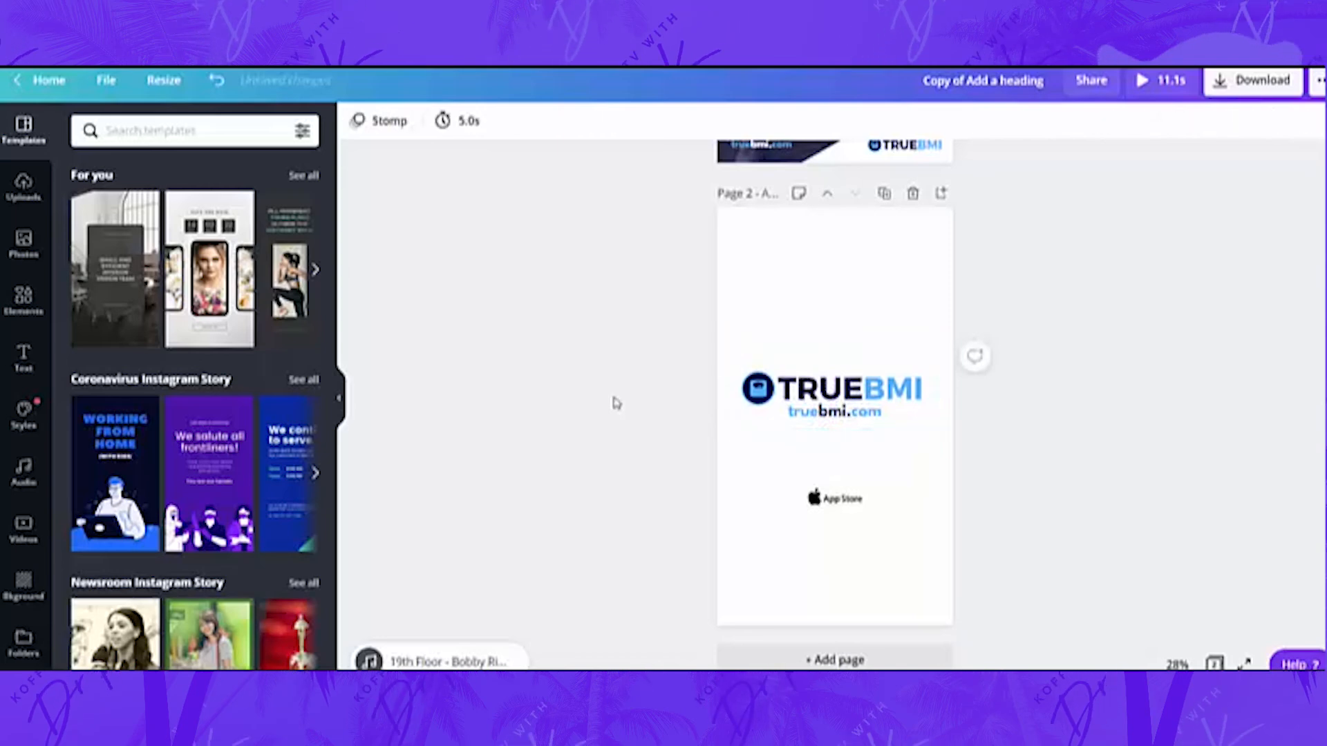
# Step: Rename the design as IG Story Version TURE BMI and preview the whole animation
pyautogui.scroll(6, 616, 414)
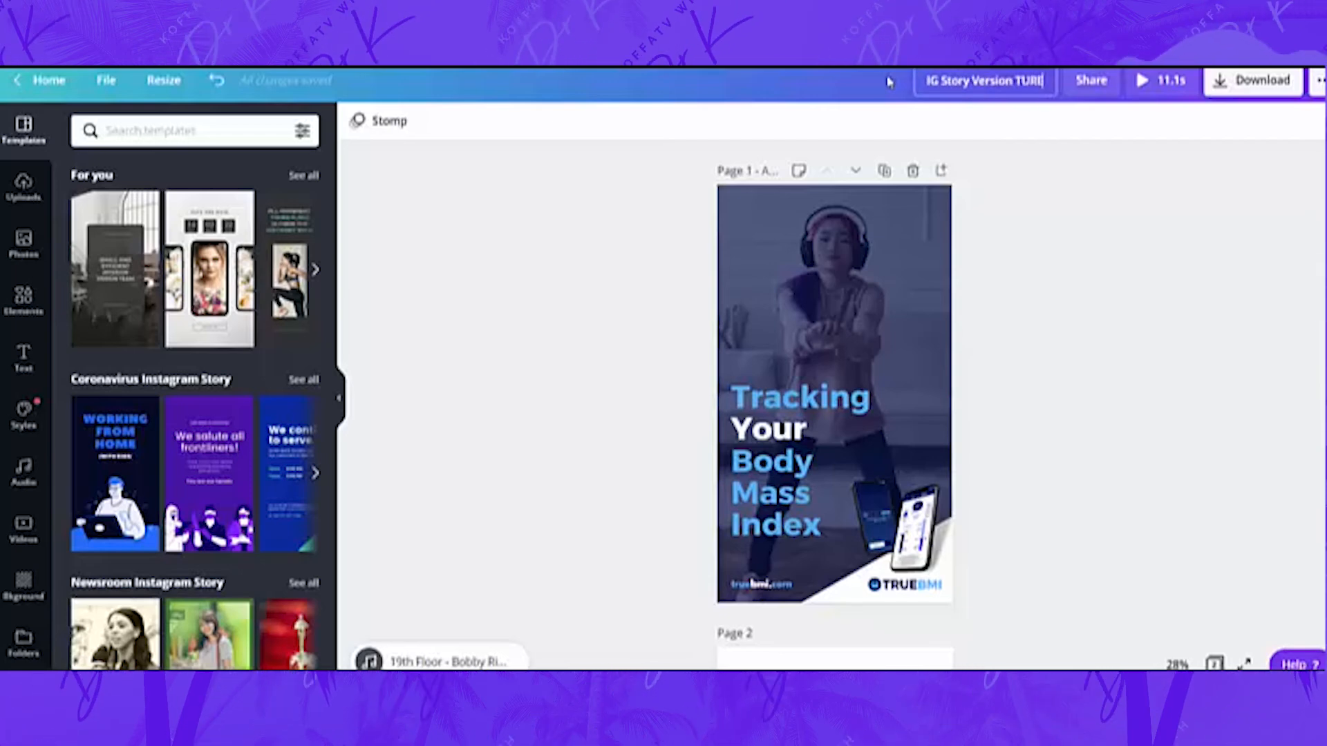
pyautogui.click(1141, 81)
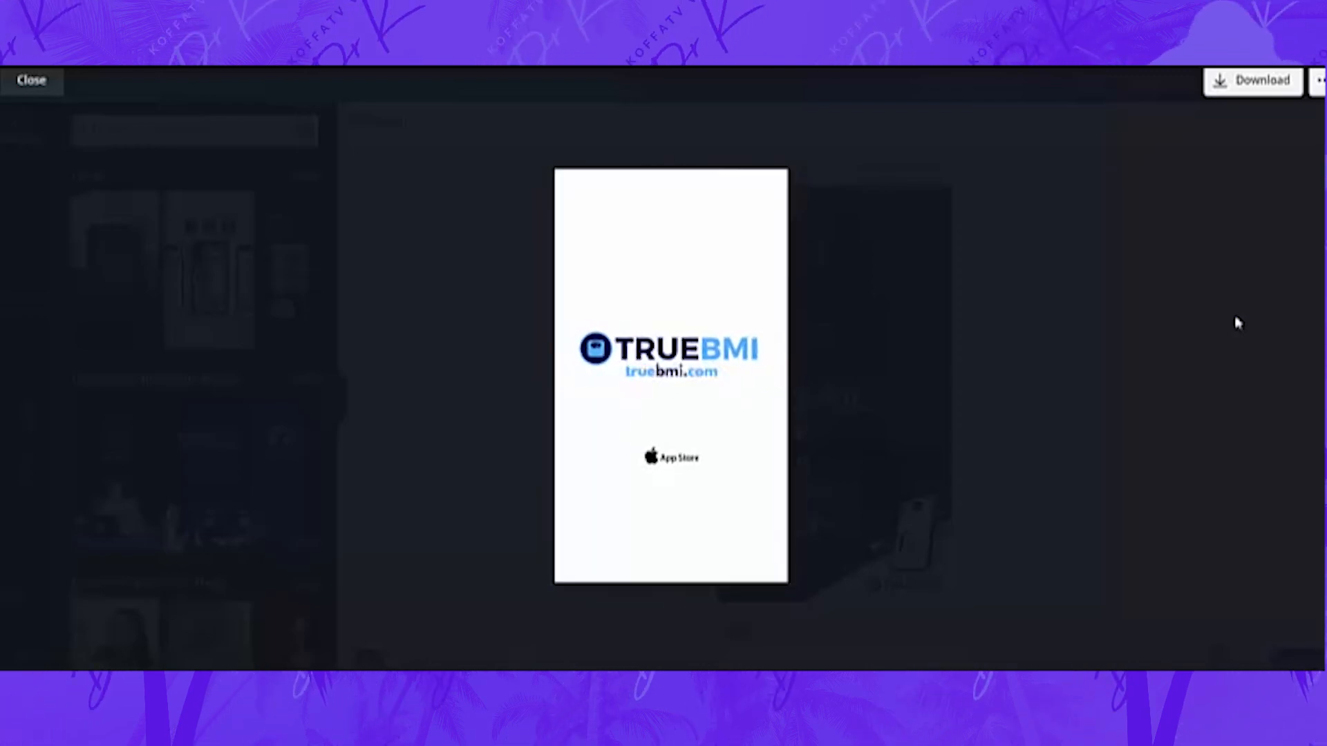
pyautogui.click(1145, 286)
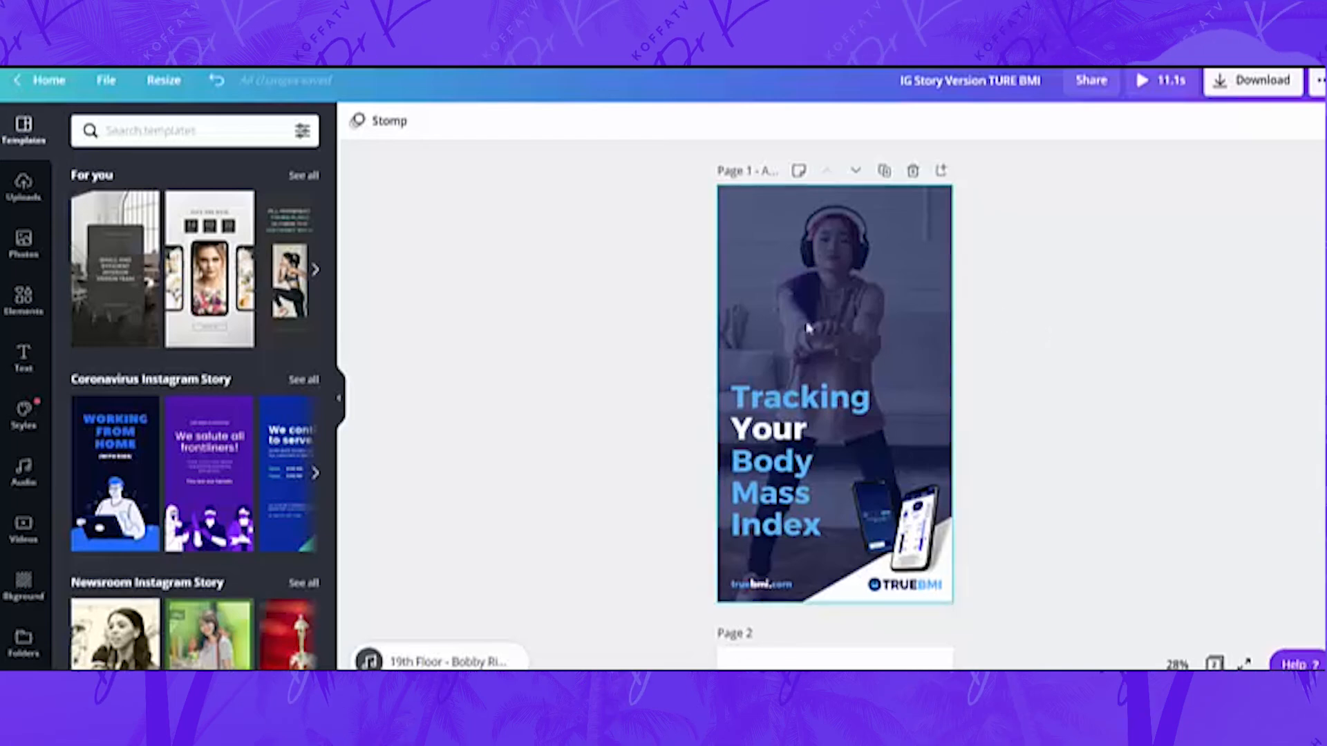
# Step: Create a resized copy of the design in the Video format, 1920 x 1080 px
pyautogui.click(161, 86)
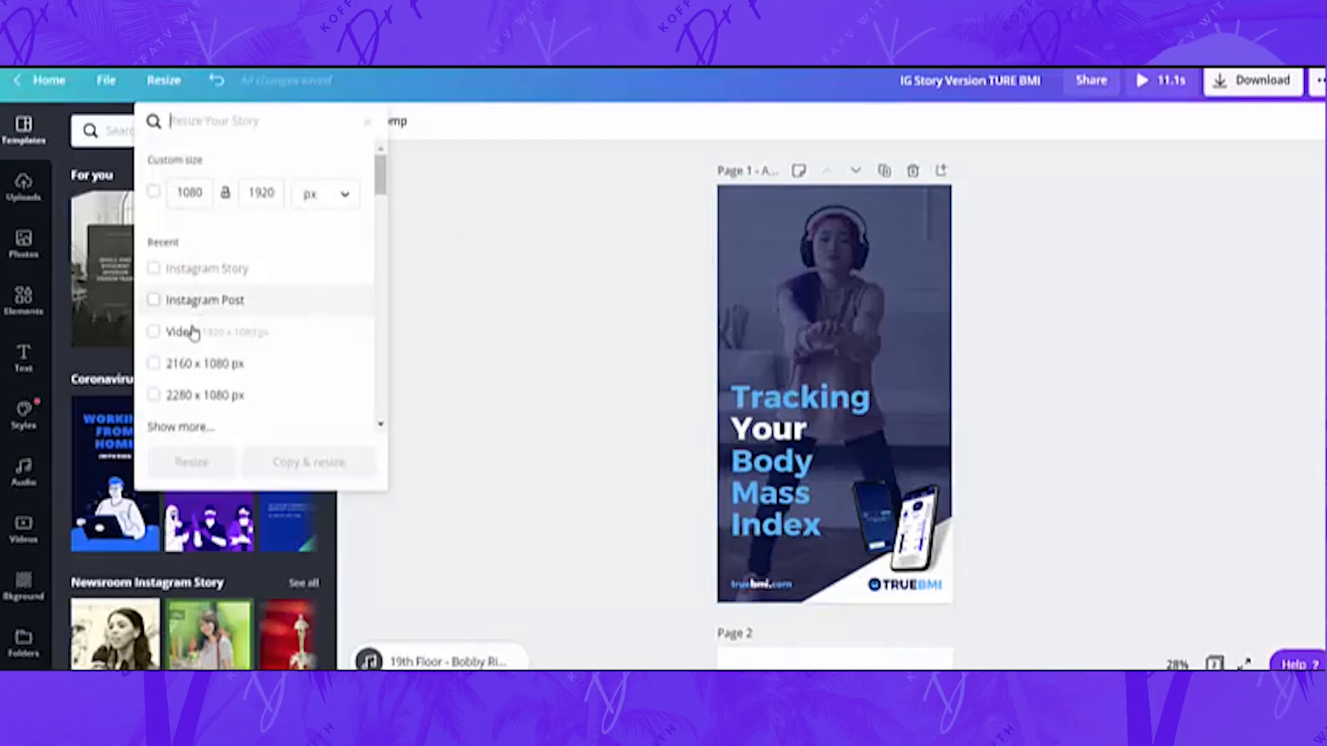
pyautogui.click(180, 338)
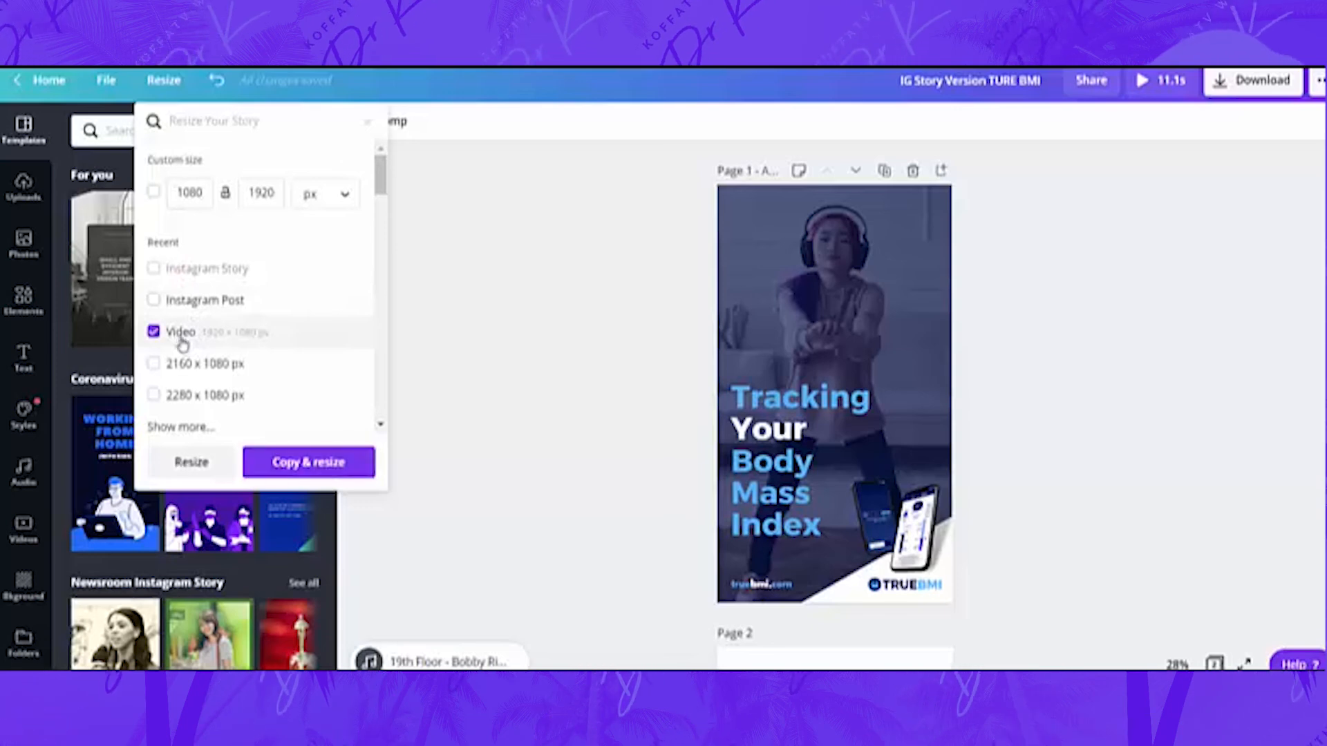
pyautogui.click(306, 475)
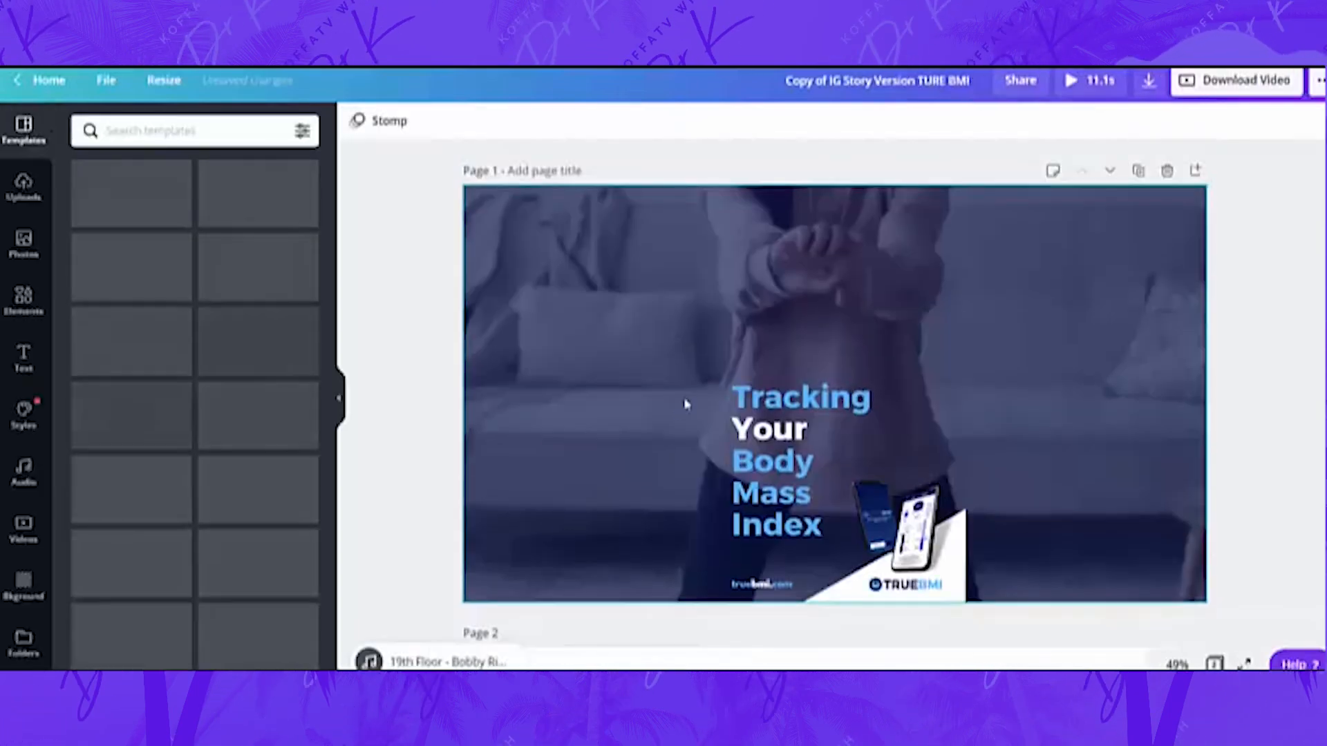
# Step: Move the heading to page 1's upper-left corner and shift the background video down to show the woman's head
pyautogui.click(807, 464)
pyautogui.moveTo(807, 464); pyautogui.dragTo(543, 310)
pyautogui.click(828, 381)
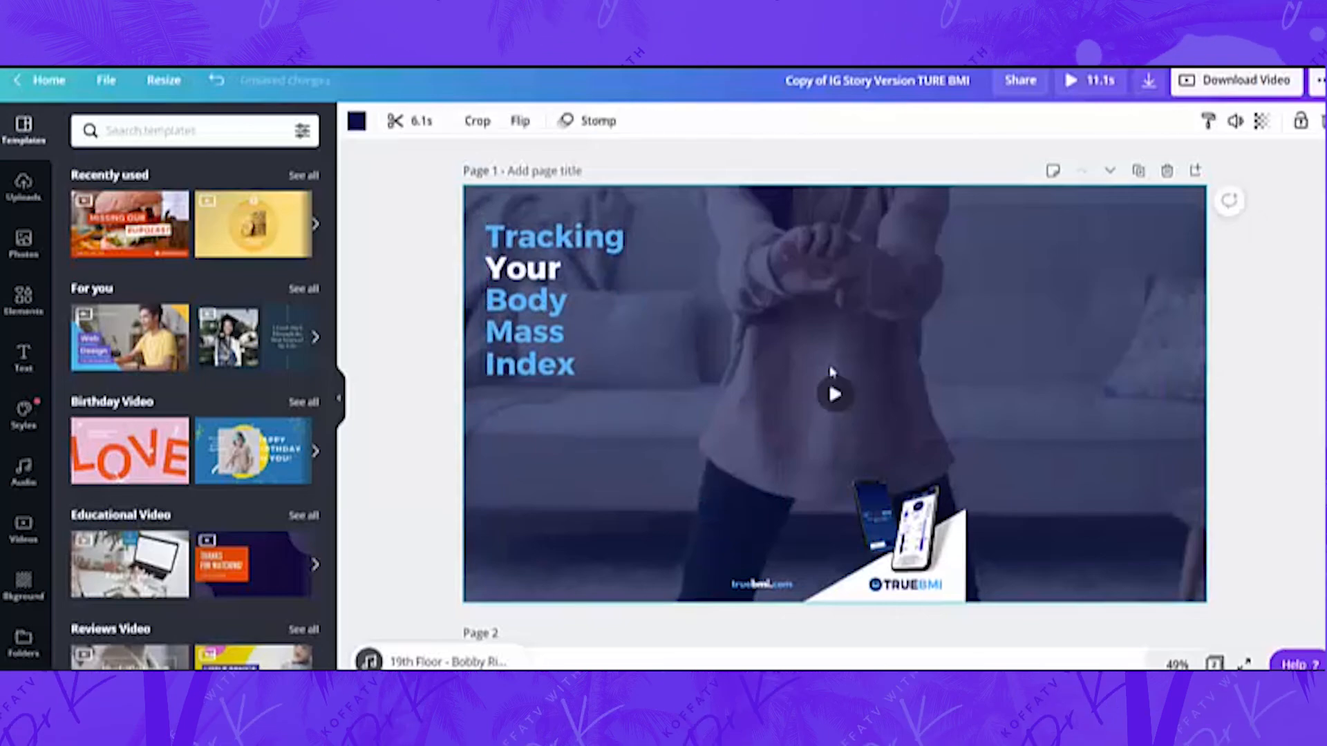
pyautogui.doubleClick(828, 382)
pyautogui.moveTo(818, 309); pyautogui.dragTo(840, 545)
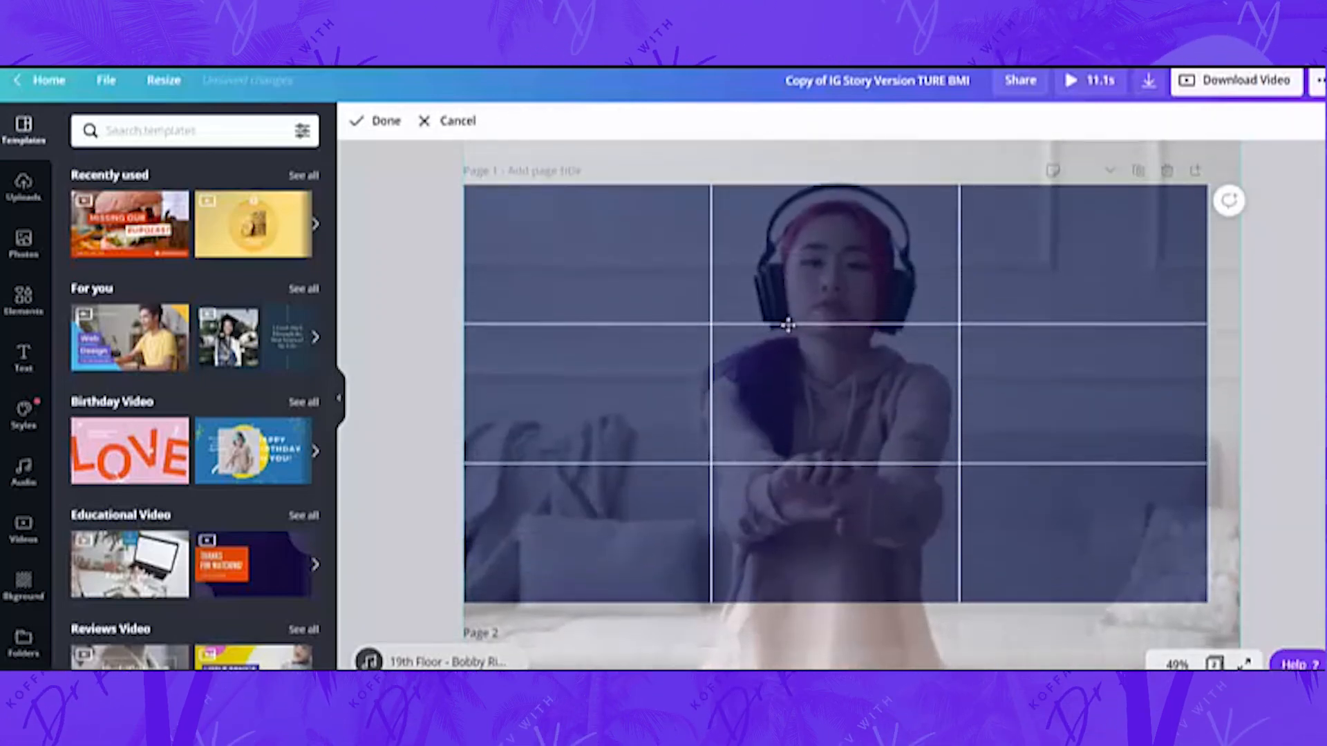
pyautogui.click(388, 347)
# Step: Move the phones, white triangle, TrueBMI logo and web address together into page 1's lower-right corner and enlarge them
pyautogui.moveTo(674, 499); pyautogui.dragTo(892, 653)
pyautogui.moveTo(901, 591); pyautogui.dragTo(1139, 580)
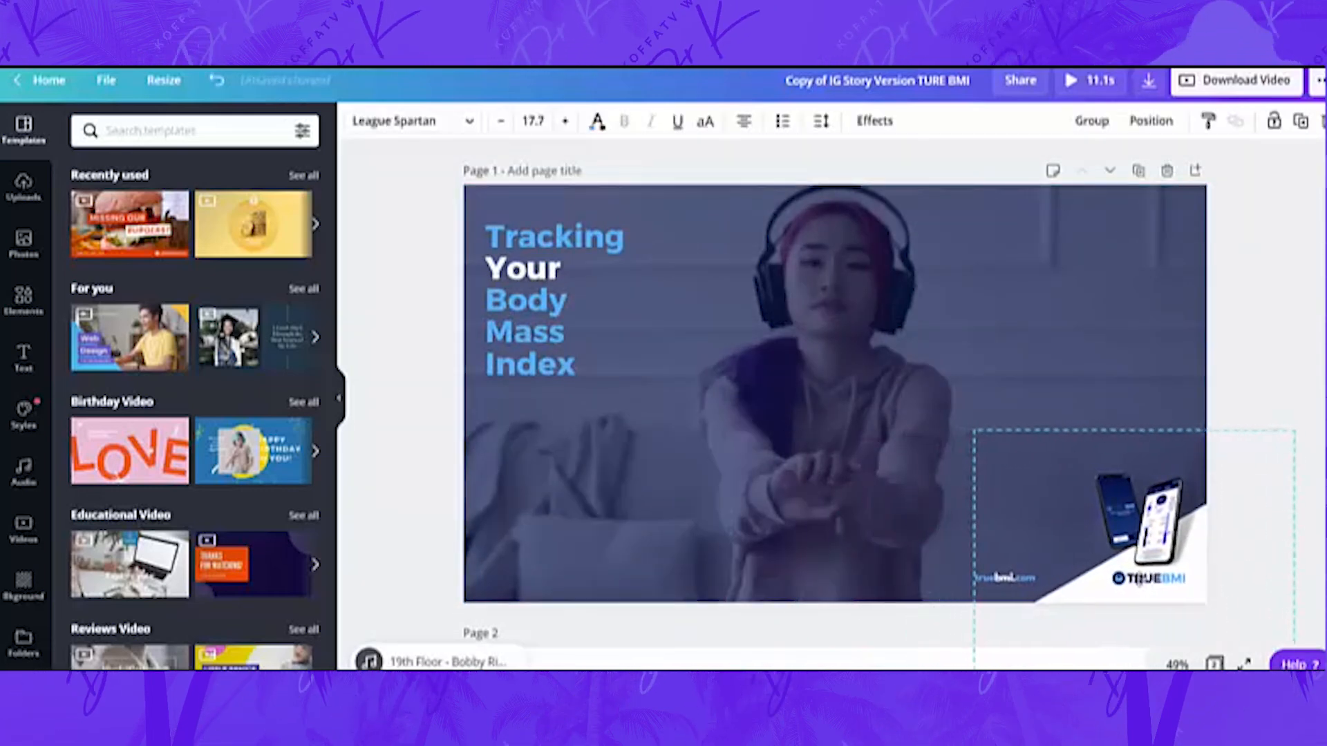
pyautogui.moveTo(973, 430); pyautogui.dragTo(813, 322)
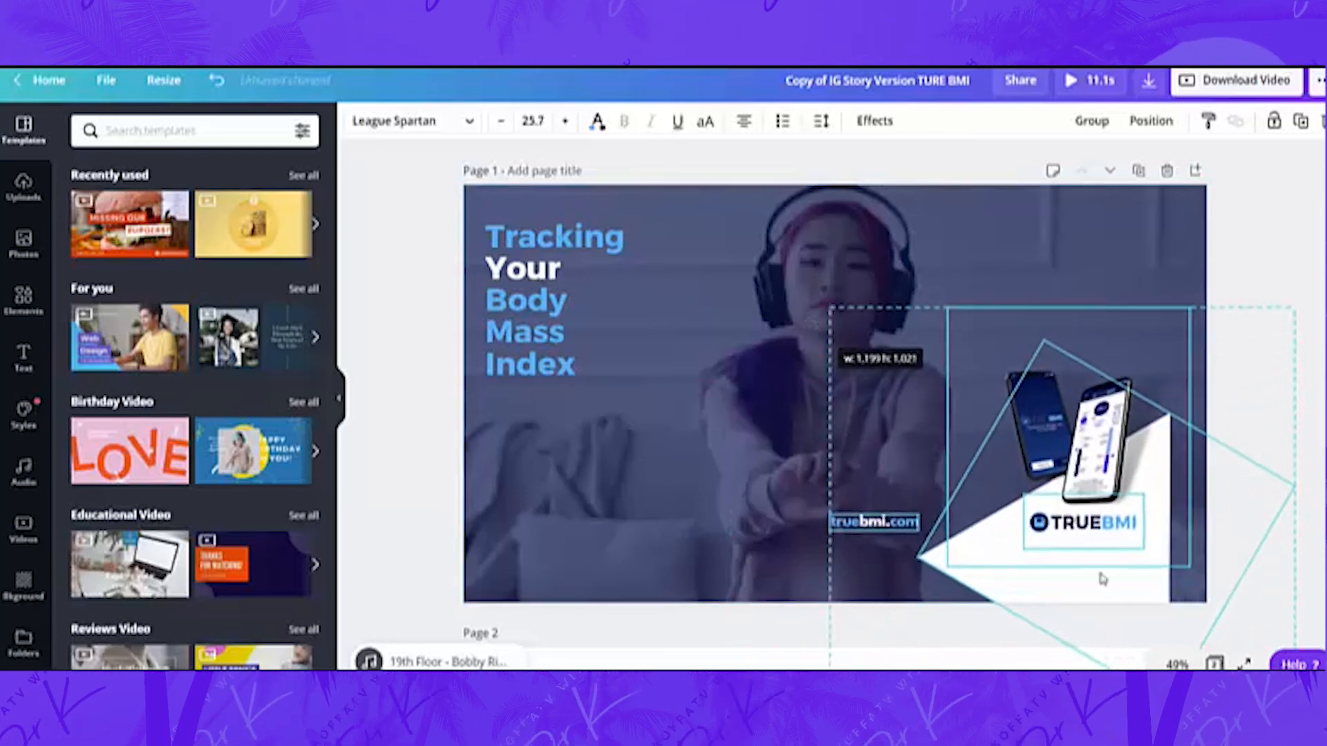
pyautogui.moveTo(1058, 571); pyautogui.dragTo(1089, 594)
pyautogui.click(1249, 293)
# Step: Place the truebmi.com text in page 1's lower-left corner and enlarge the heading to fill the space above it
pyautogui.moveTo(916, 575); pyautogui.dragTo(528, 580)
pyautogui.click(553, 362)
pyautogui.moveTo(628, 380); pyautogui.dragTo(750, 532)
# Step: Scale the background video down slightly within page 1 and reposition it to leave some space above the woman's headphones
pyautogui.click(877, 314)
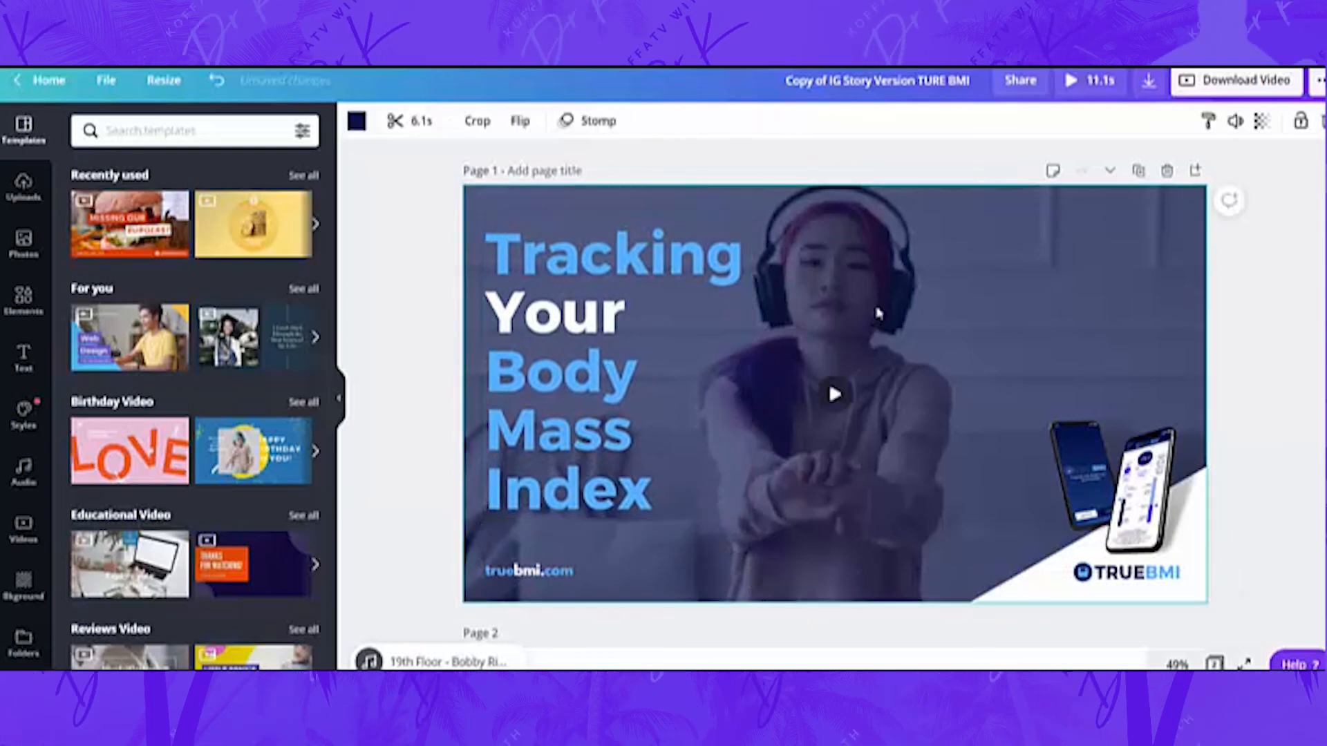
pyautogui.doubleClick(877, 313)
pyautogui.moveTo(1015, 350); pyautogui.dragTo(1006, 432)
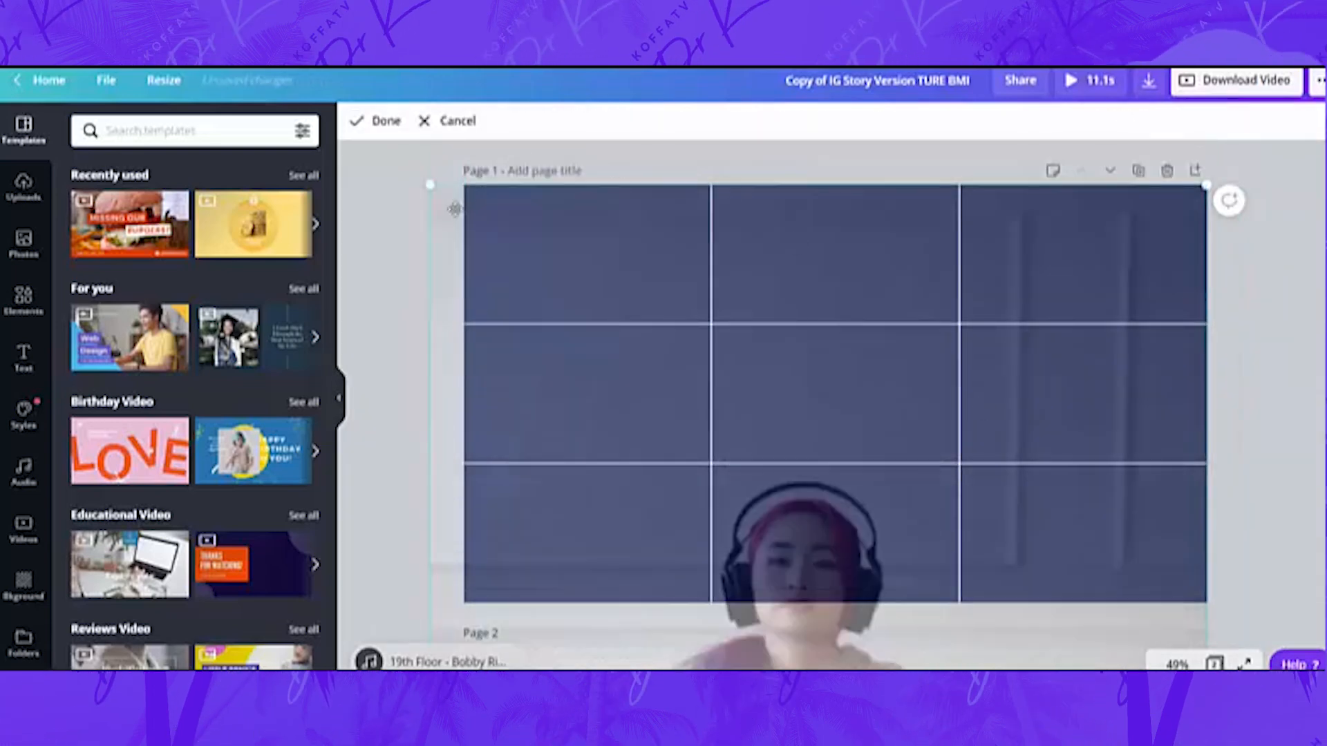
pyautogui.moveTo(548, 225); pyautogui.dragTo(475, 199)
pyautogui.moveTo(936, 347); pyautogui.dragTo(930, 311)
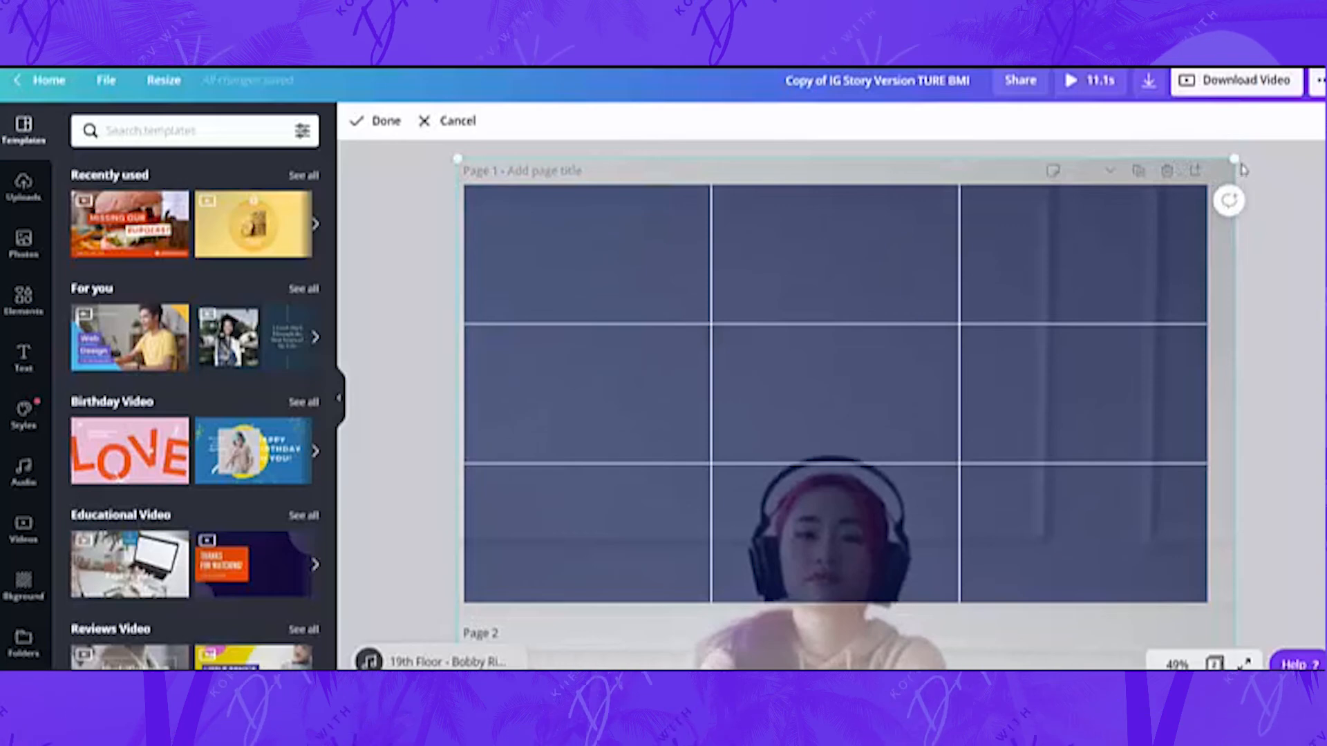
pyautogui.moveTo(977, 331); pyautogui.dragTo(980, 230)
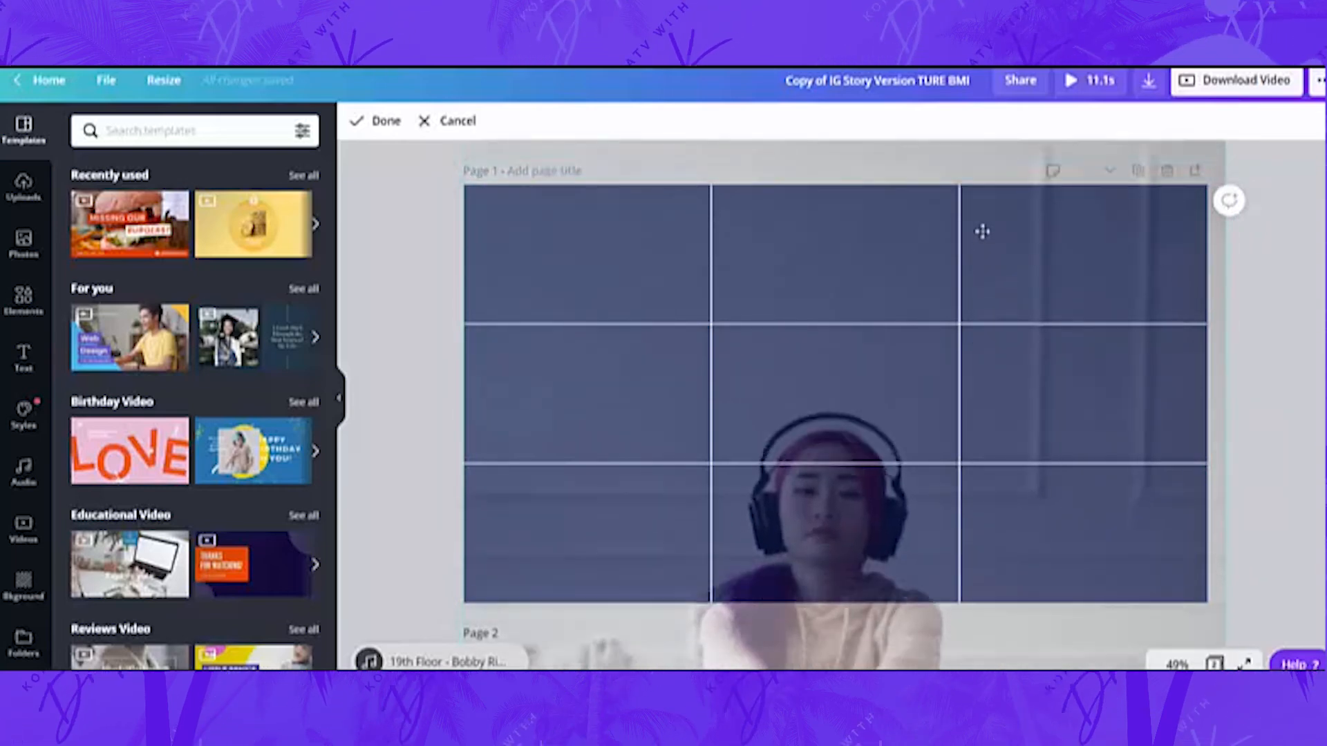
pyautogui.moveTo(927, 369); pyautogui.dragTo(926, 276)
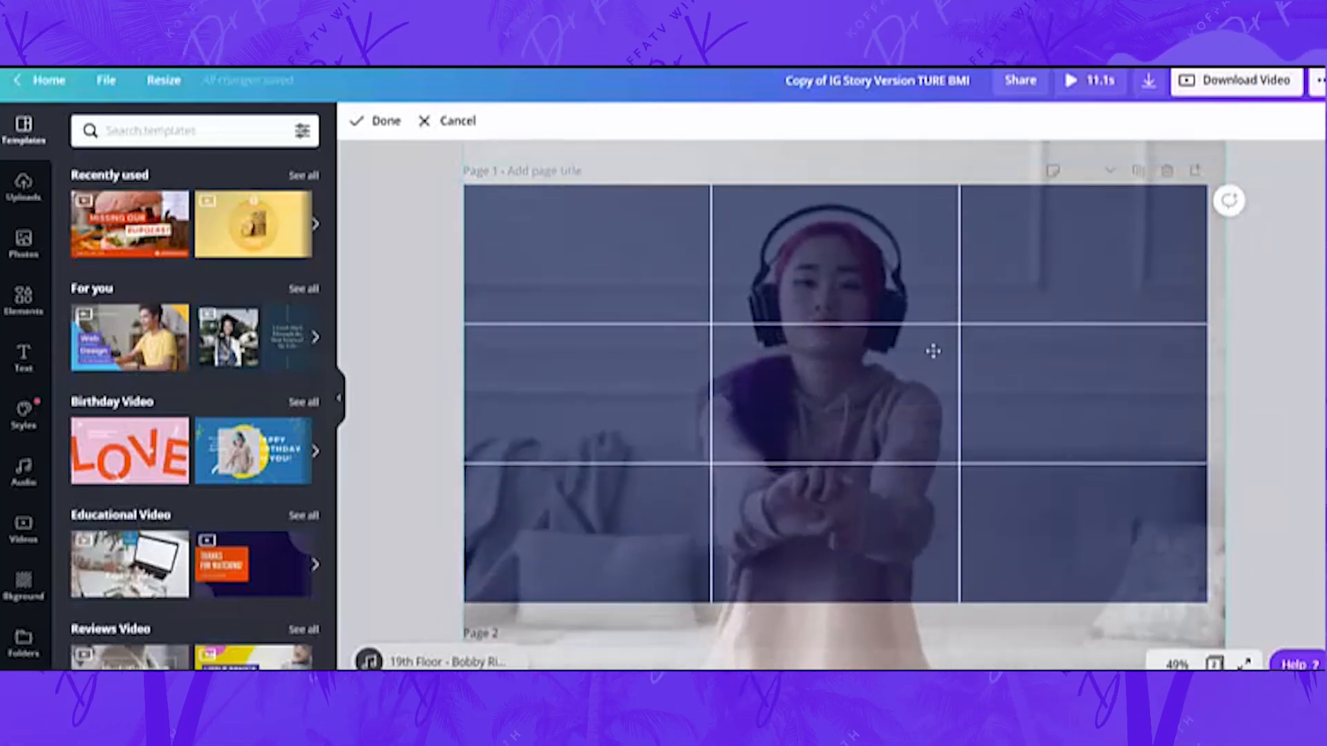
pyautogui.click(434, 364)
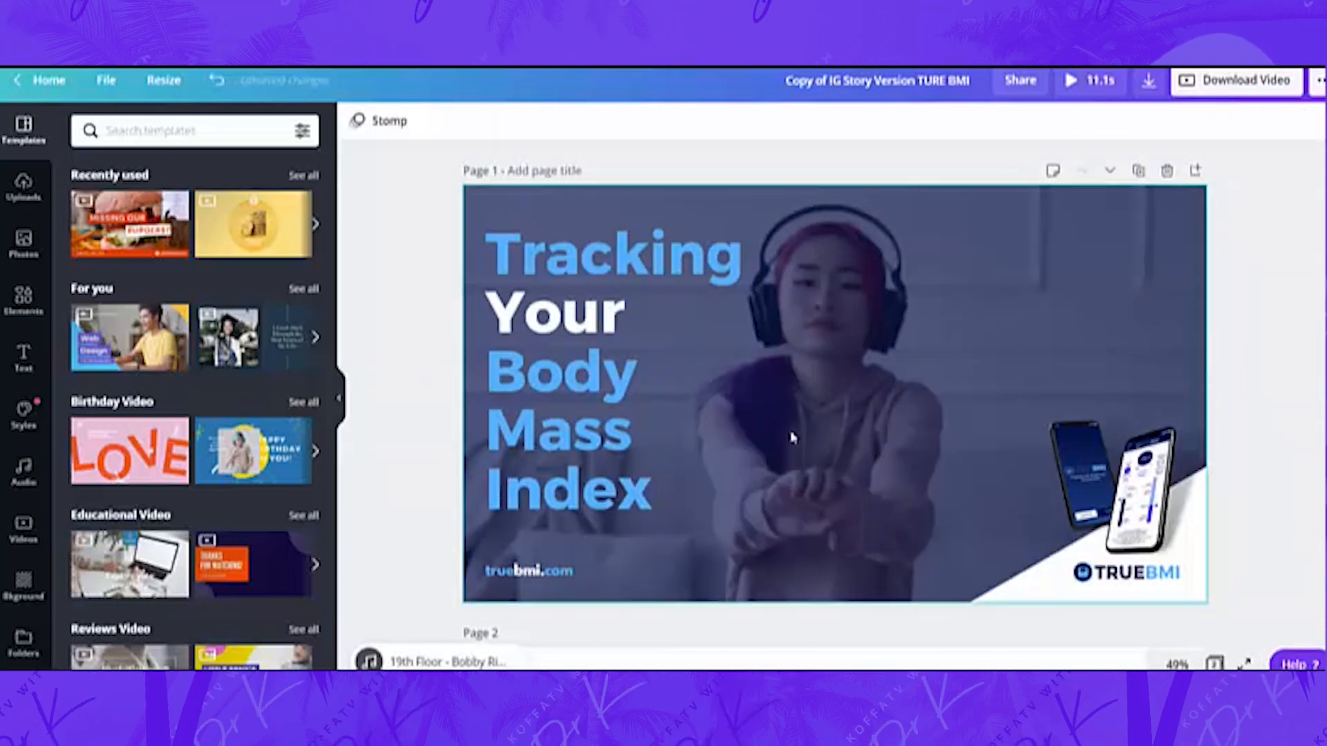
# Step: Play page 1's background video to check the framing, and readjust the video's position within the page
pyautogui.click(837, 405)
pyautogui.click(837, 402)
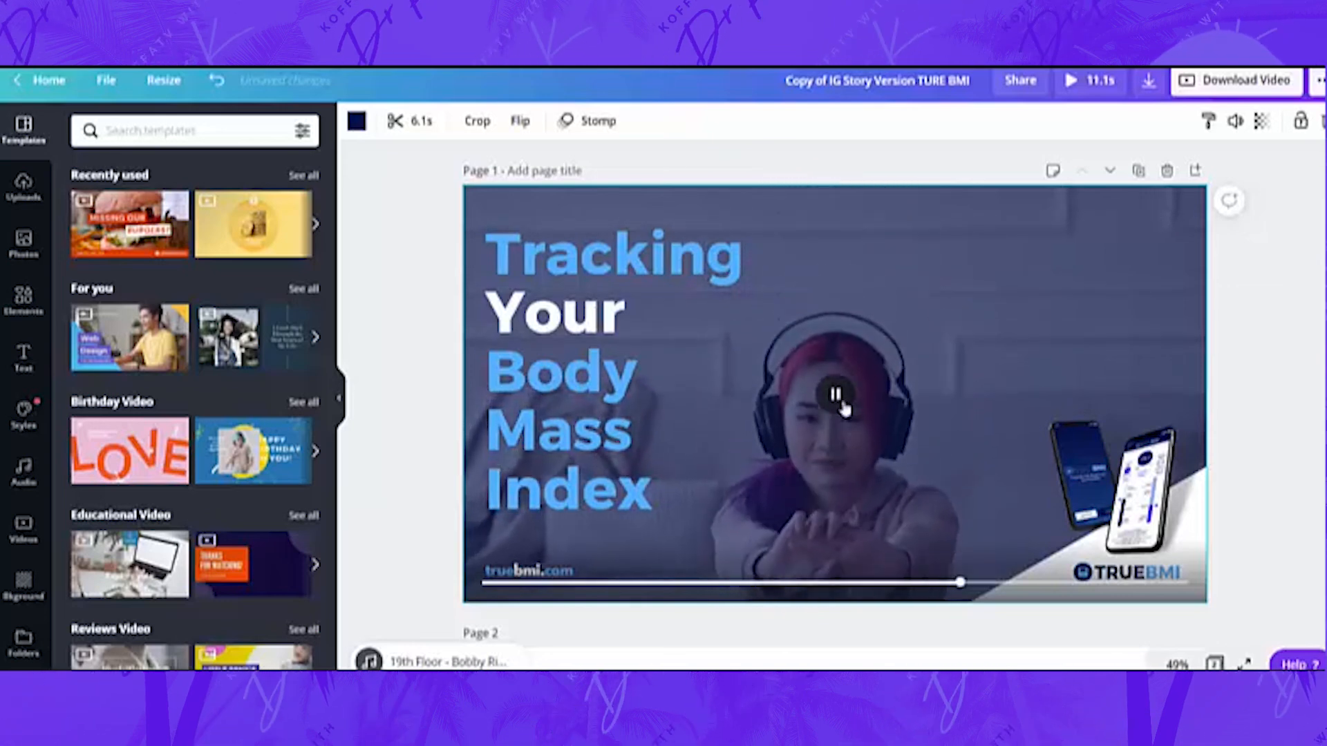
pyautogui.doubleClick(954, 342)
pyautogui.moveTo(955, 310); pyautogui.dragTo(572, 373)
pyautogui.click(439, 385)
pyautogui.click(823, 410)
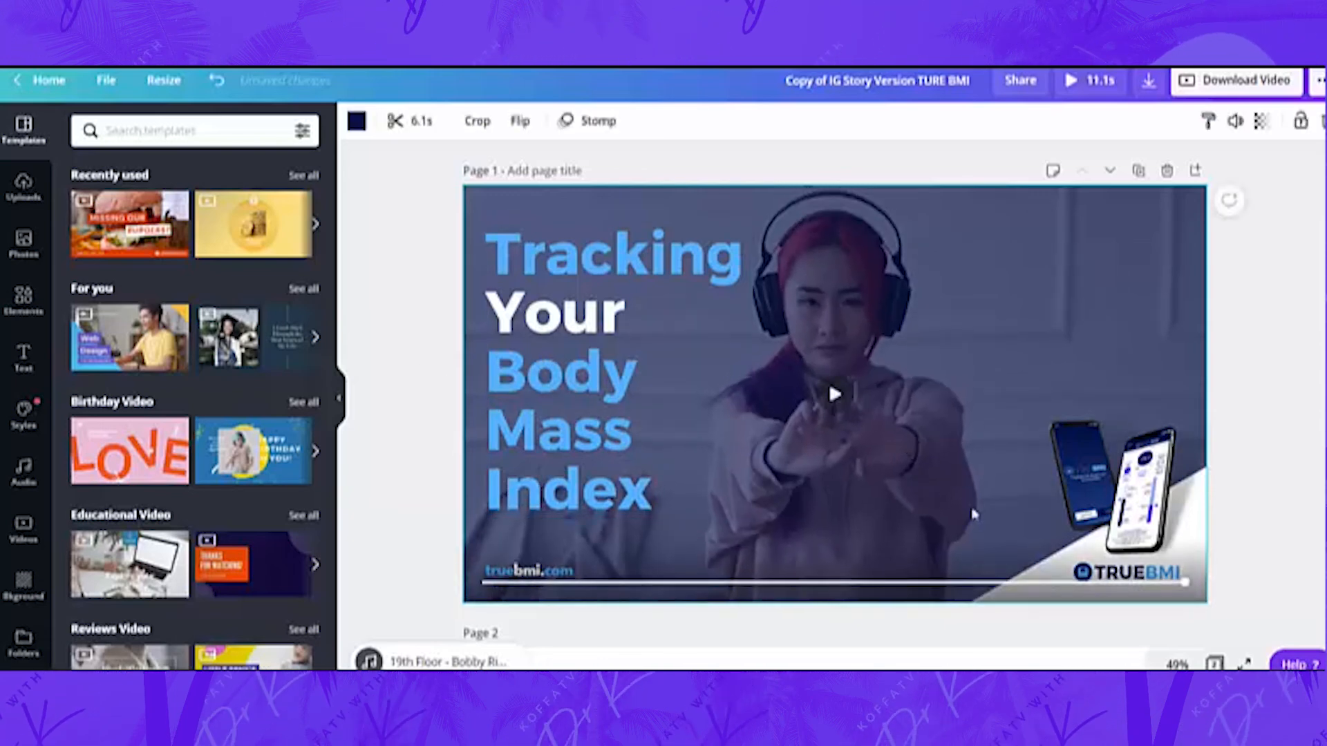
pyautogui.click(838, 398)
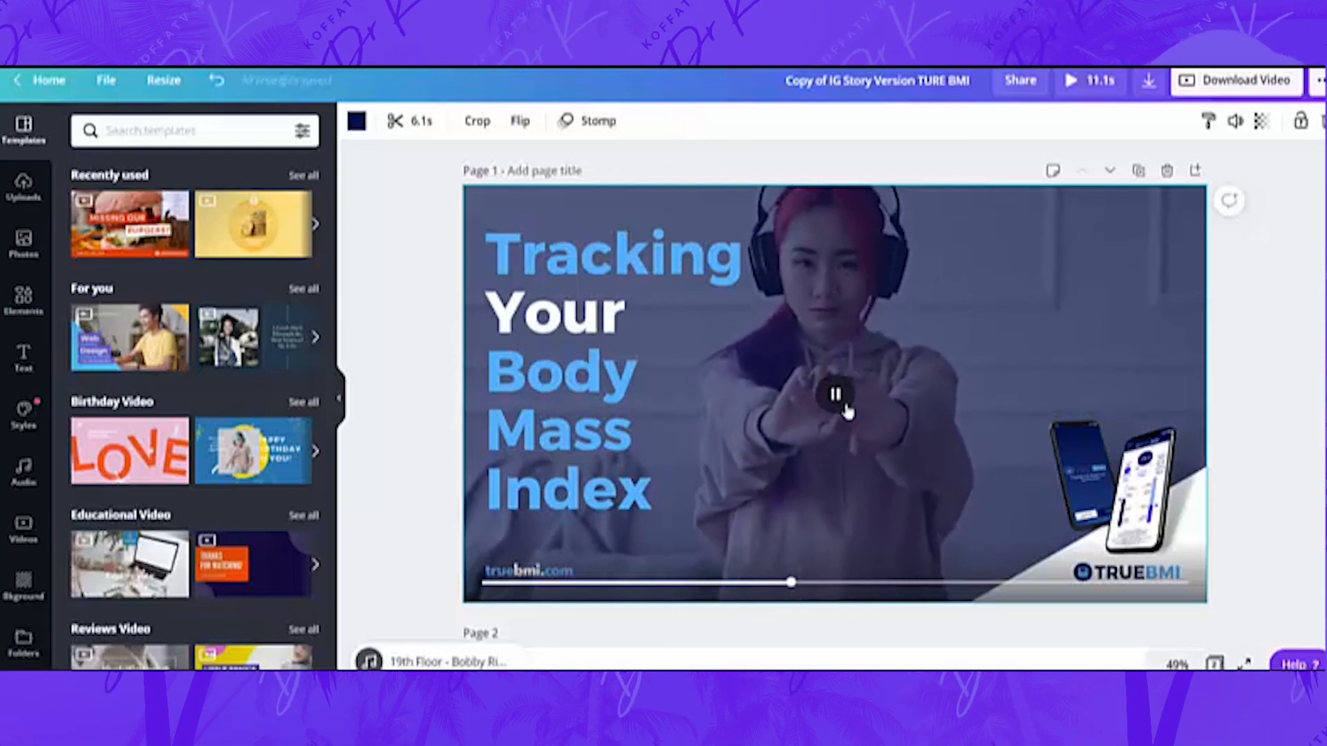
pyautogui.click(421, 432)
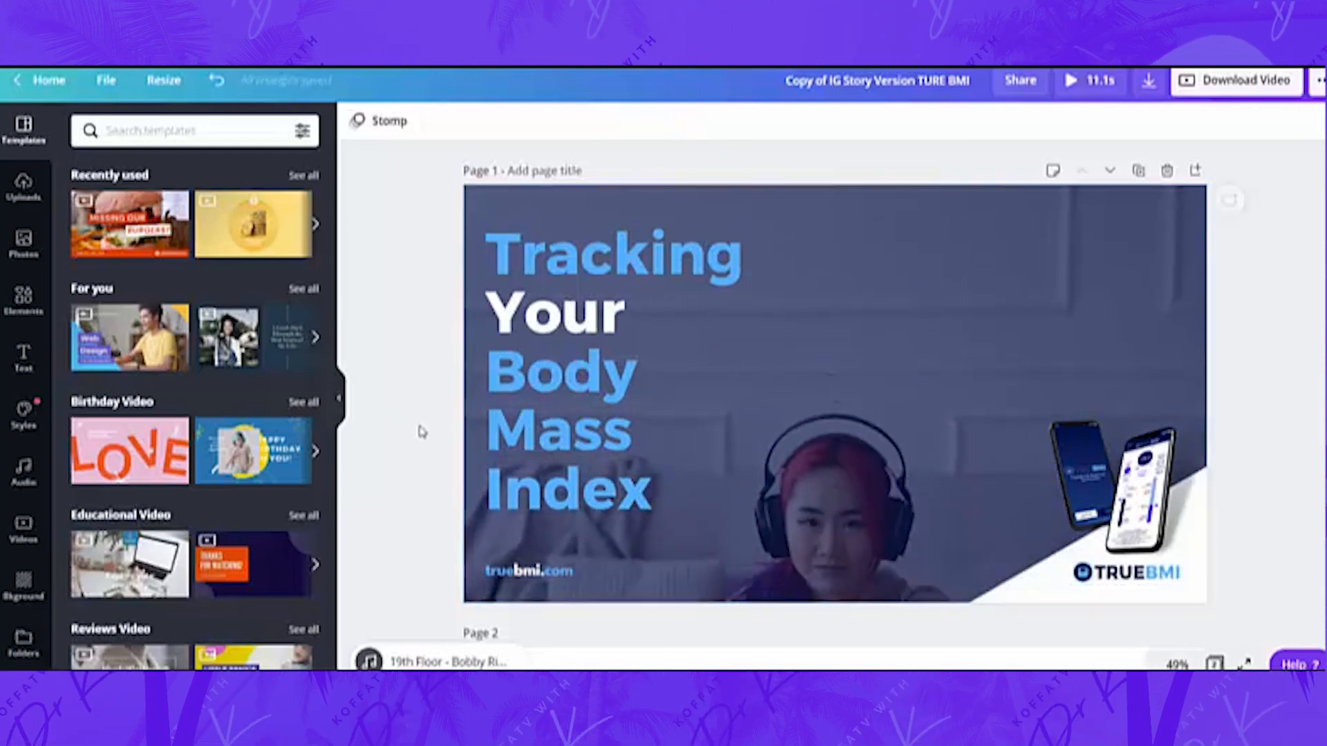
# Step: Move page 2's TrueBMI logo and truebmi.com text down together, closer to the App Store badge
pyautogui.scroll(-5, 424, 433)
pyautogui.scroll(-3, 421, 432)
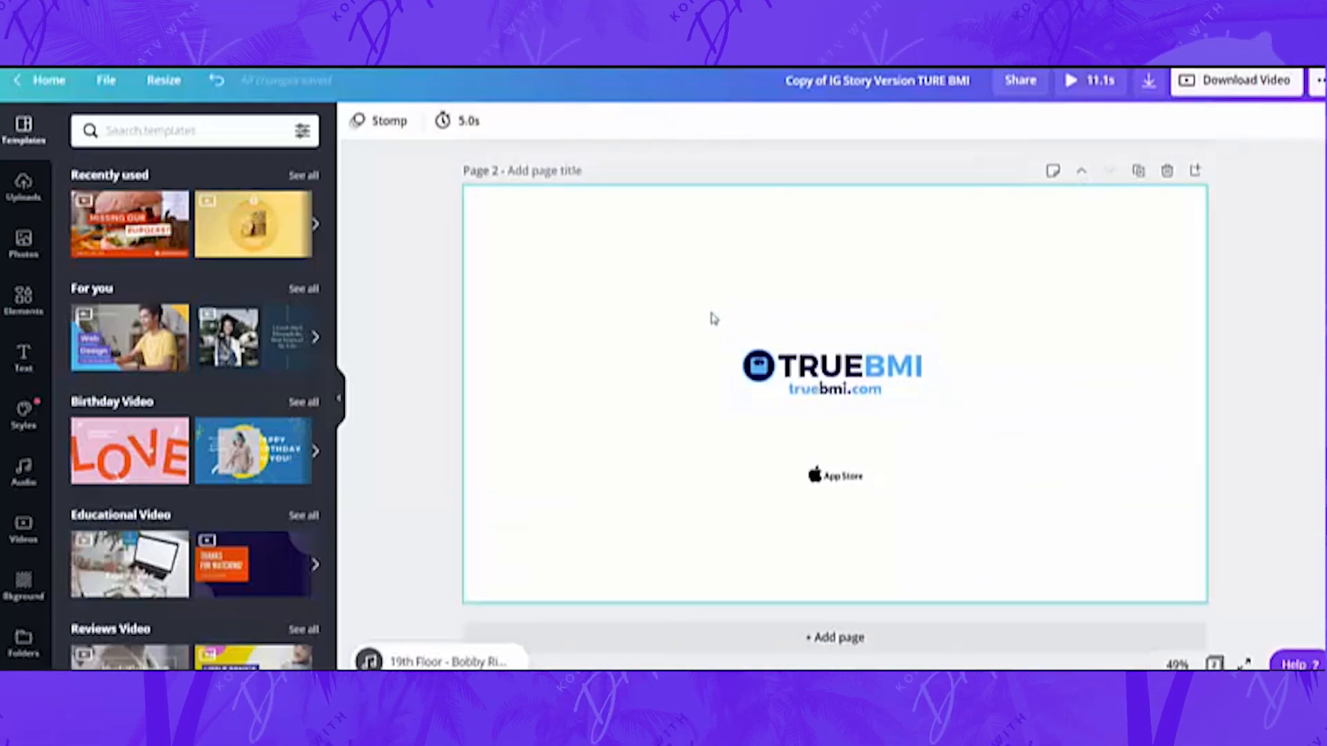
pyautogui.moveTo(832, 432); pyautogui.dragTo(832, 465)
pyautogui.click(797, 506)
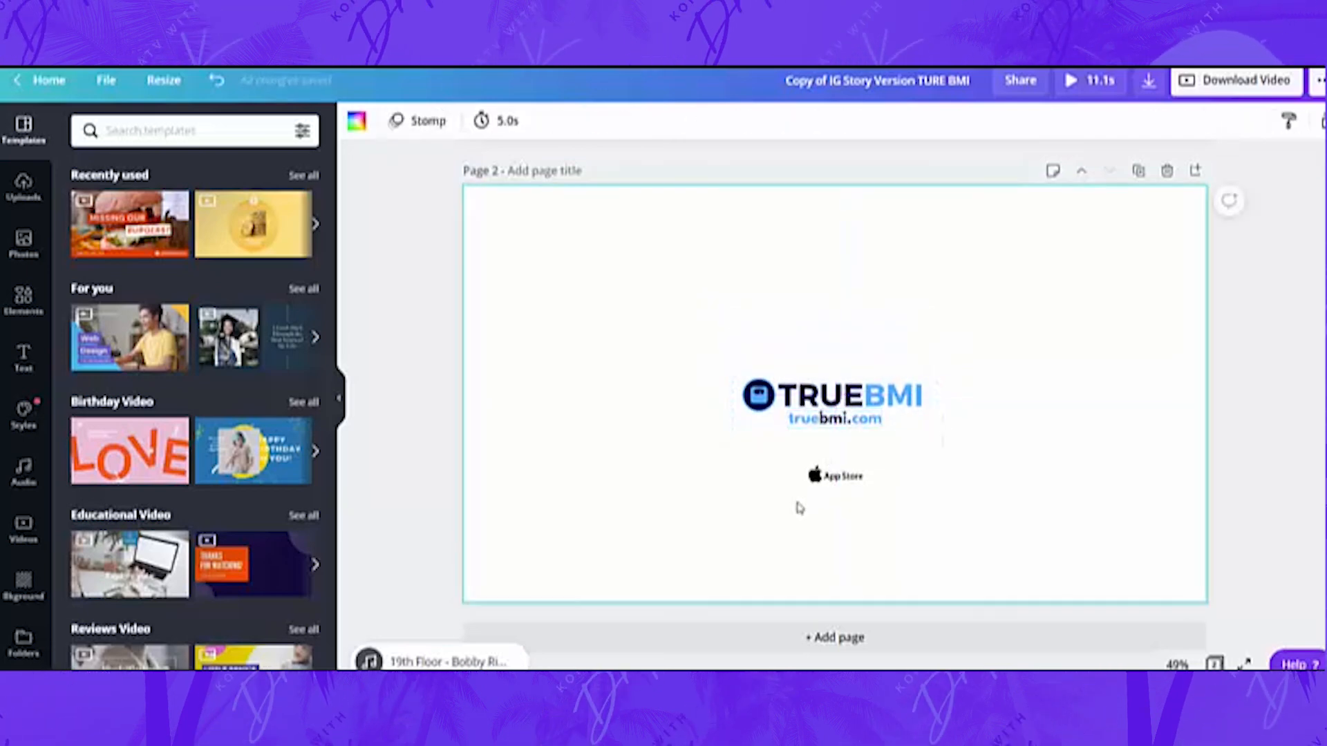
# Step: Copy the phone mockup image from page 1 onto page 2 and place it directly above the TrueBMI logo
pyautogui.scroll(1, 998, 490)
pyautogui.scroll(5, 998, 489)
pyautogui.click(1140, 378)
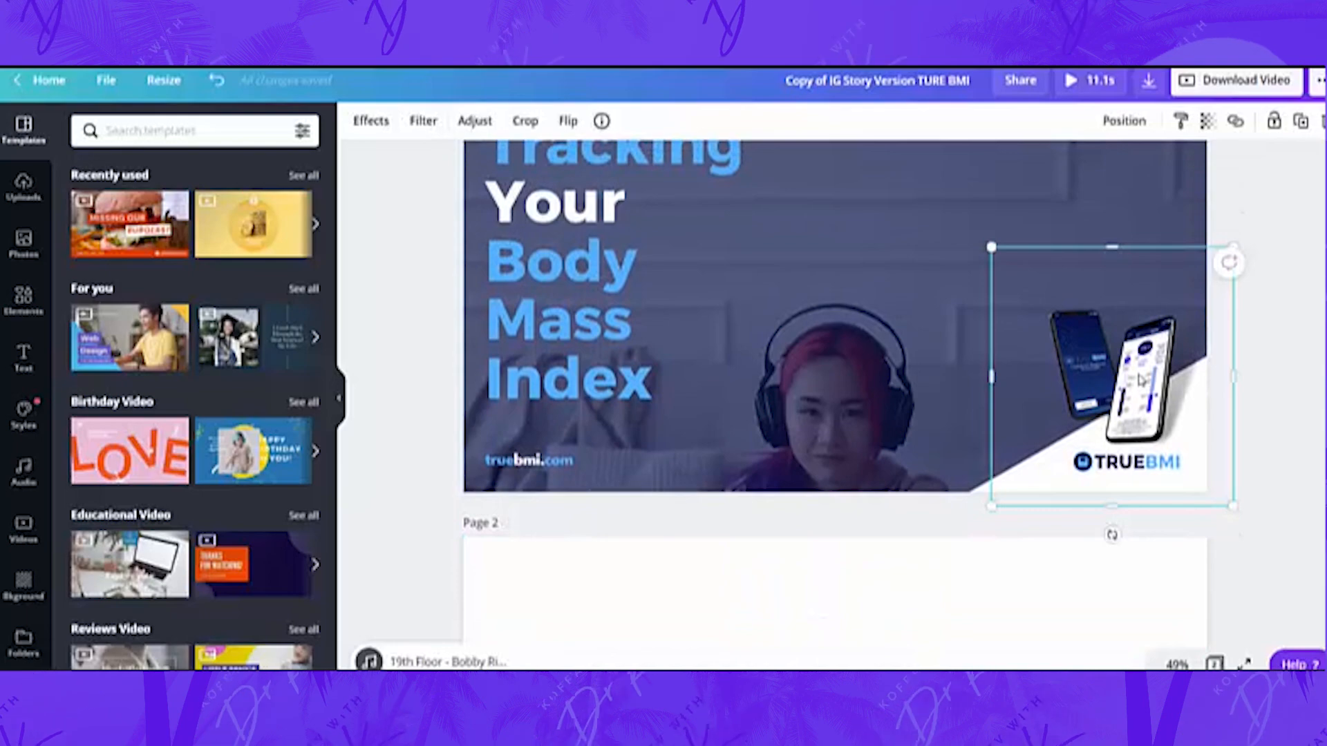
pyautogui.scroll(-5, 1137, 379)
pyautogui.click(1029, 418)
pyautogui.hotkey('ctrl', 'v')
pyautogui.moveTo(1105, 511); pyautogui.dragTo(818, 335)
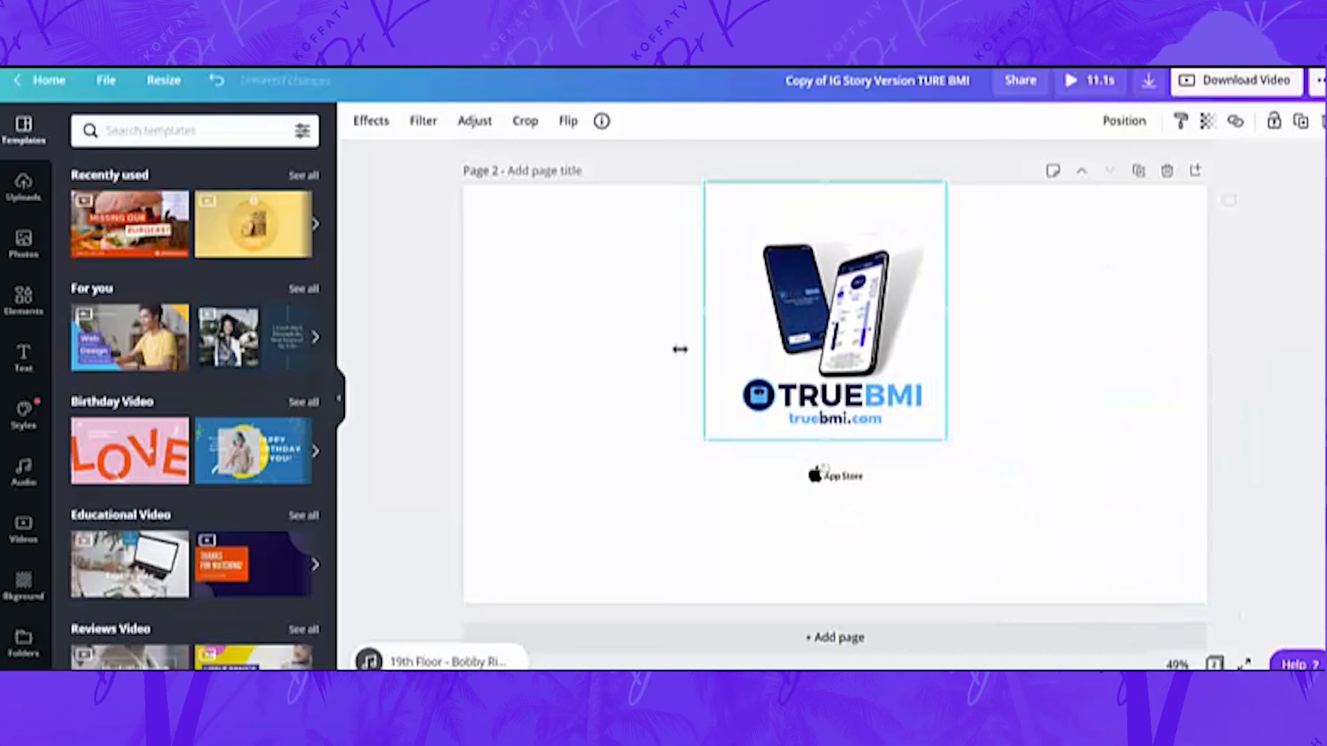
# Step: Move page 2's phone image, logo, truebmi.com text and App Store badge down together and centre the group horizontally
pyautogui.click(669, 284)
pyautogui.moveTo(659, 246); pyautogui.dragTo(965, 509)
pyautogui.moveTo(854, 371); pyautogui.dragTo(858, 425)
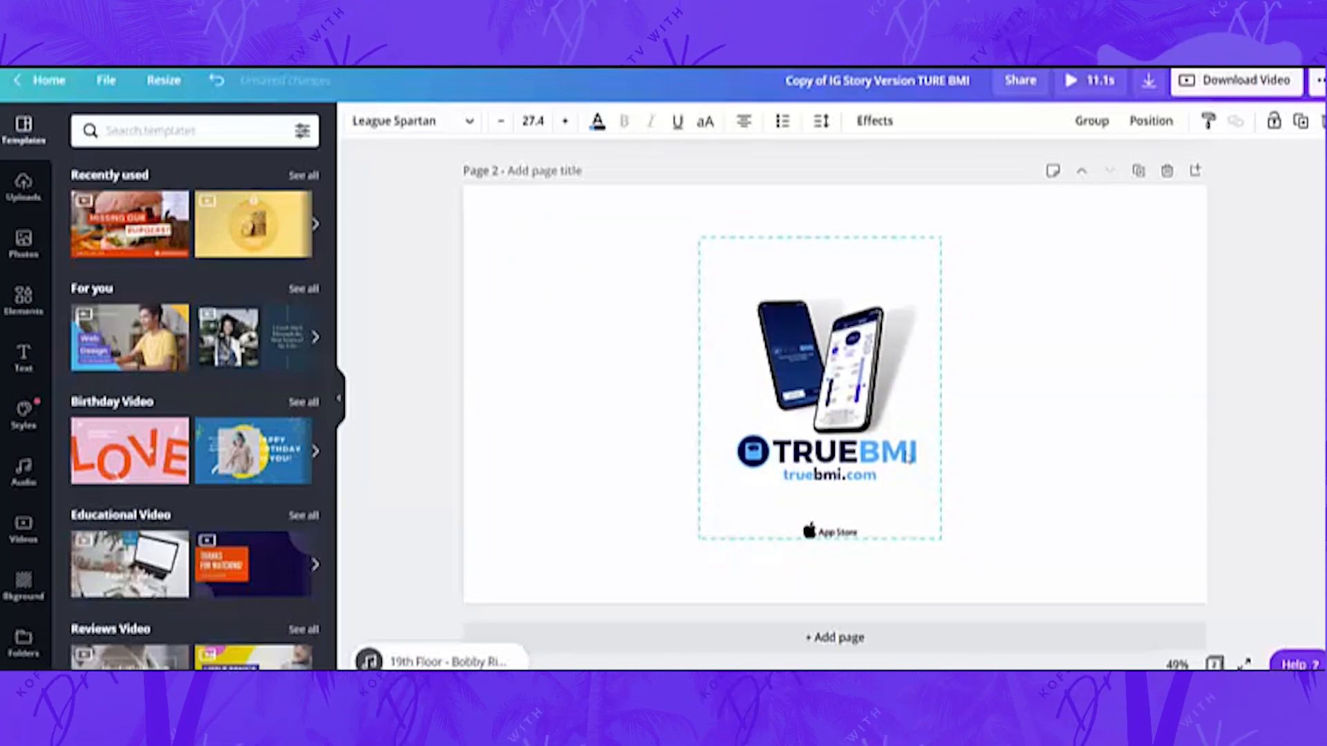
pyautogui.click(1035, 509)
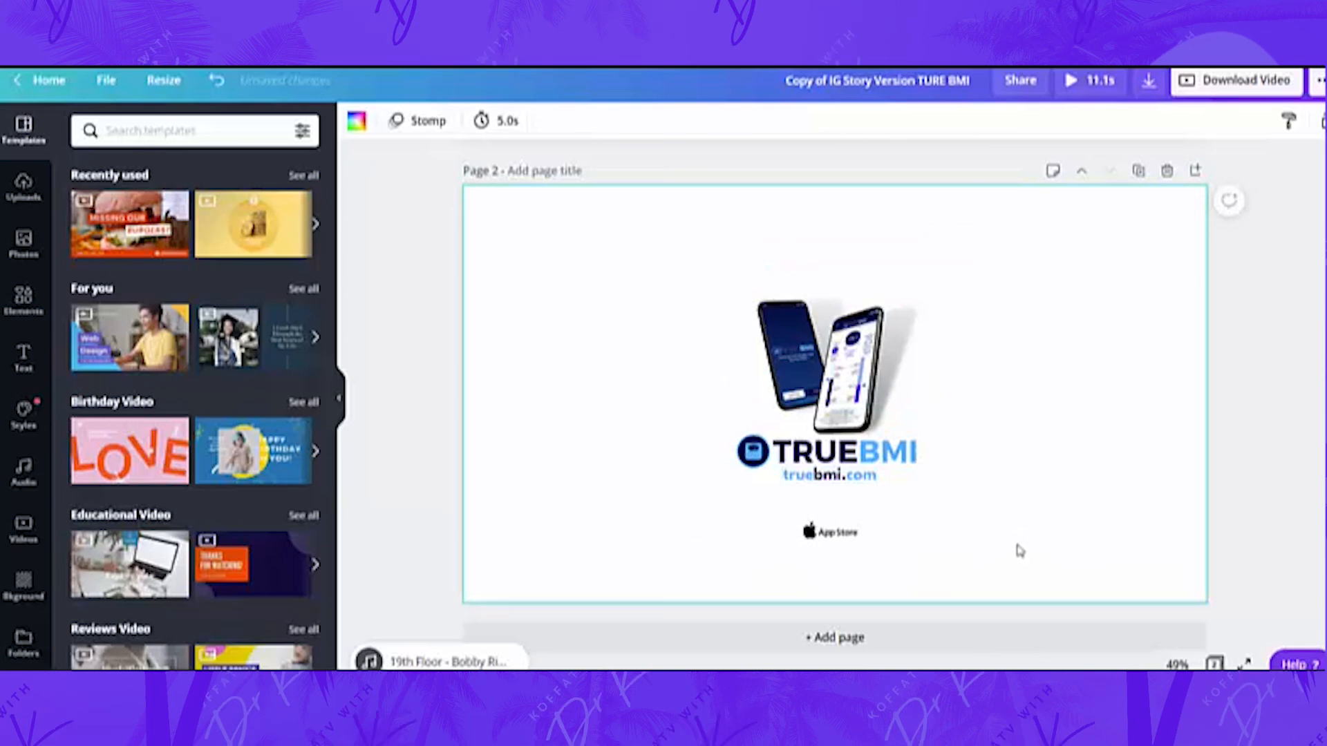
pyautogui.moveTo(638, 261); pyautogui.dragTo(961, 605)
pyautogui.moveTo(848, 464); pyautogui.dragTo(862, 469)
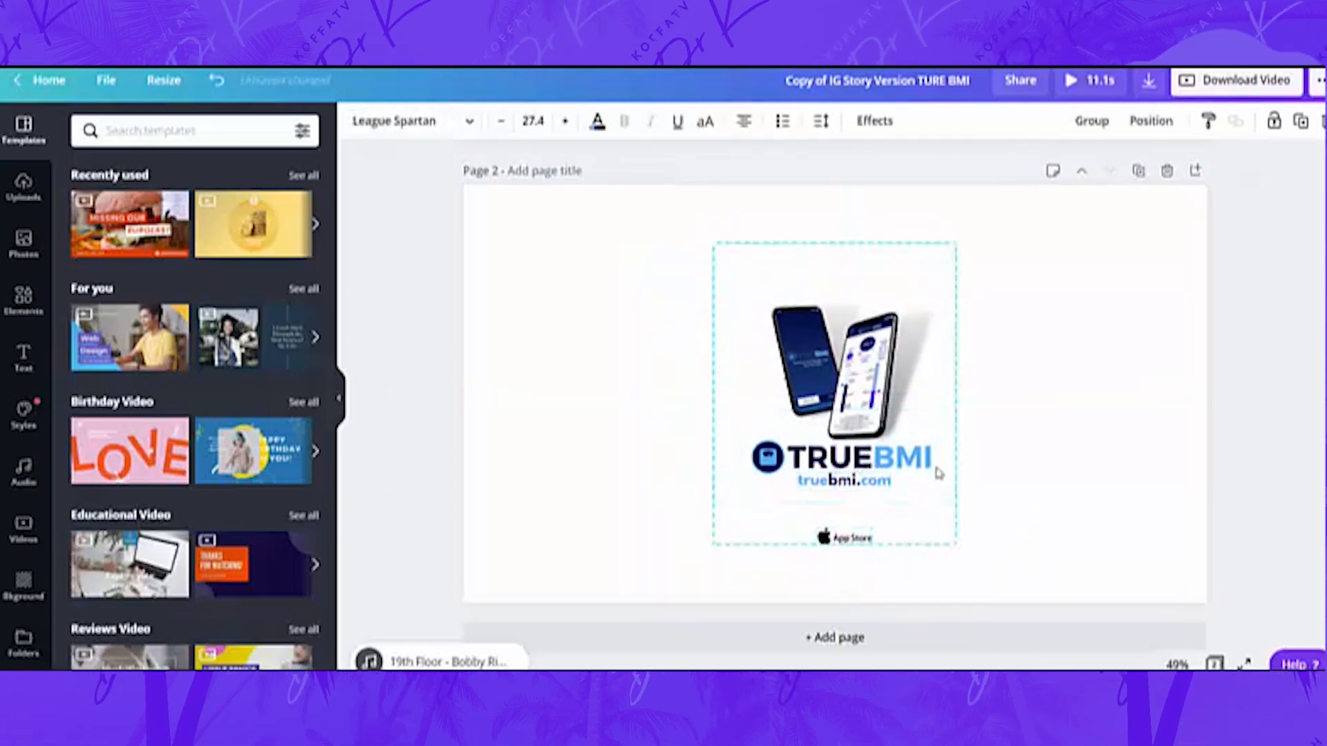
pyautogui.click(1096, 433)
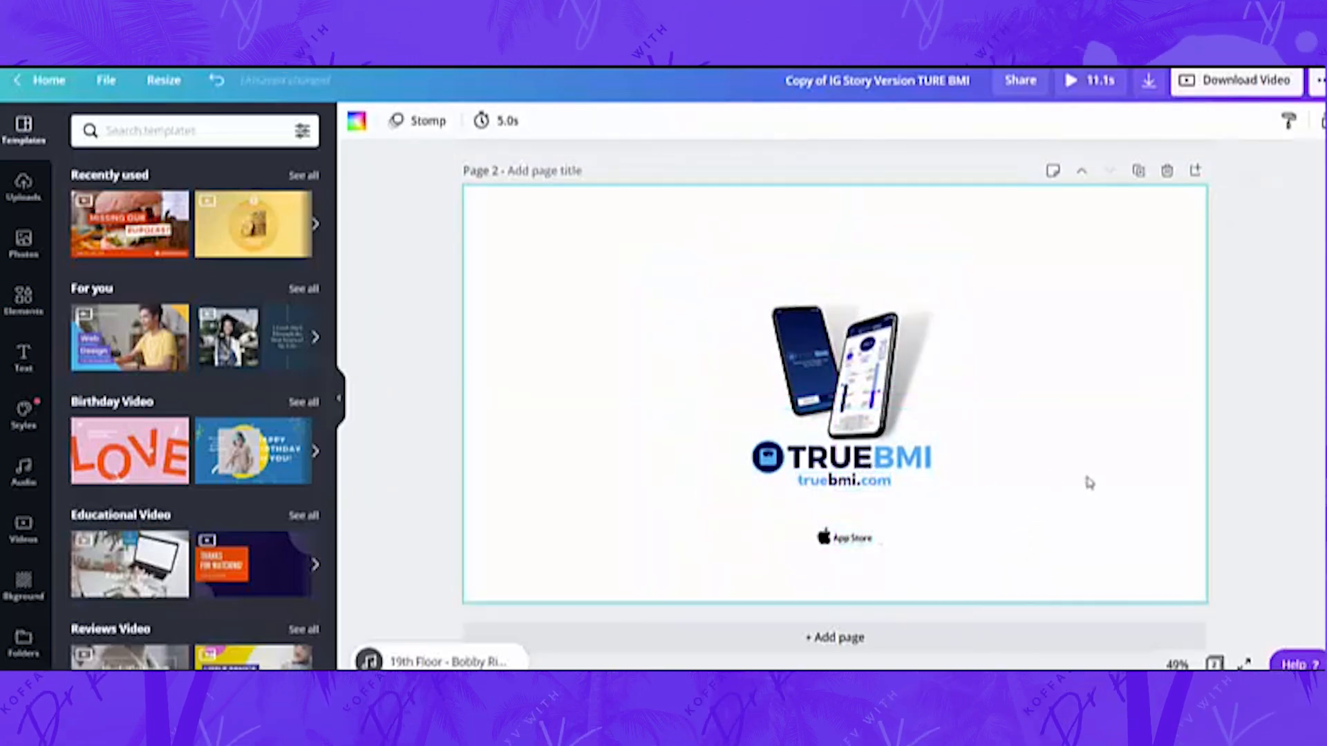
# Step: Preview the whole landscape video, including its animations, and return to the editor
pyautogui.click(1071, 82)
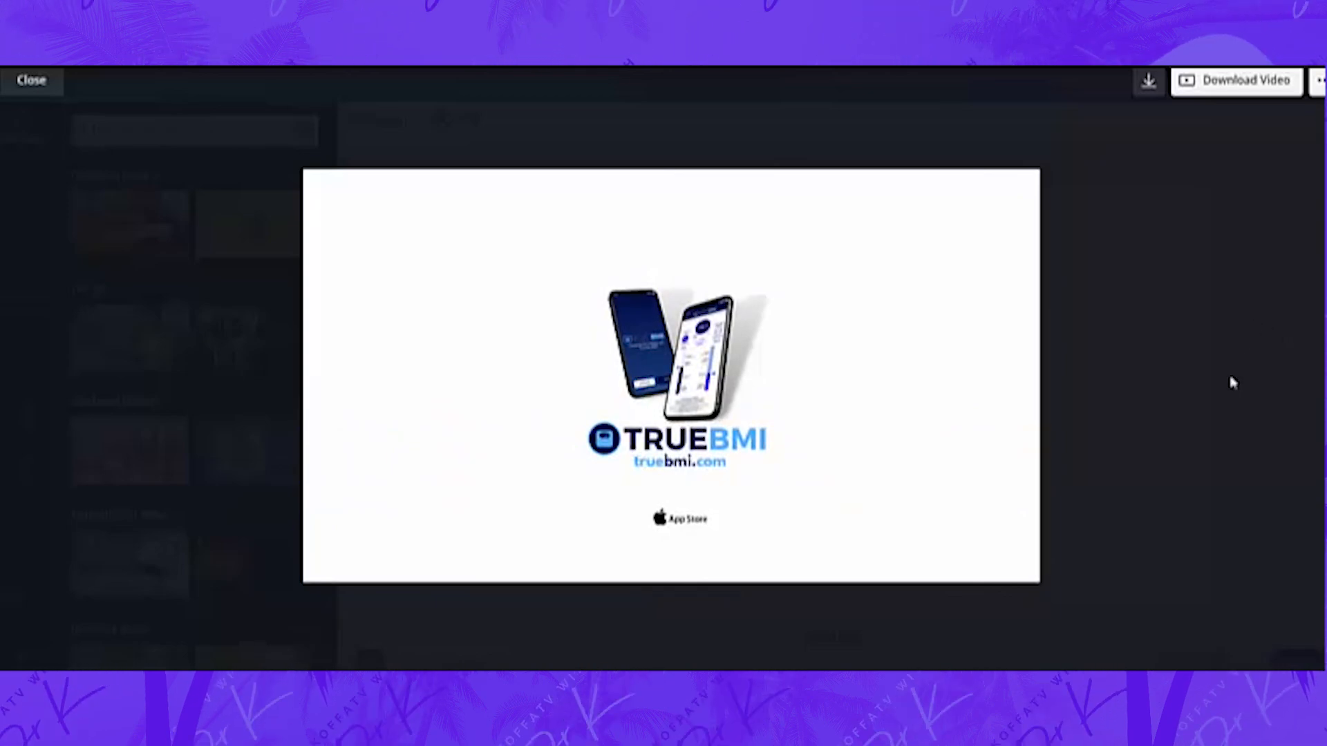
pyautogui.click(35, 88)
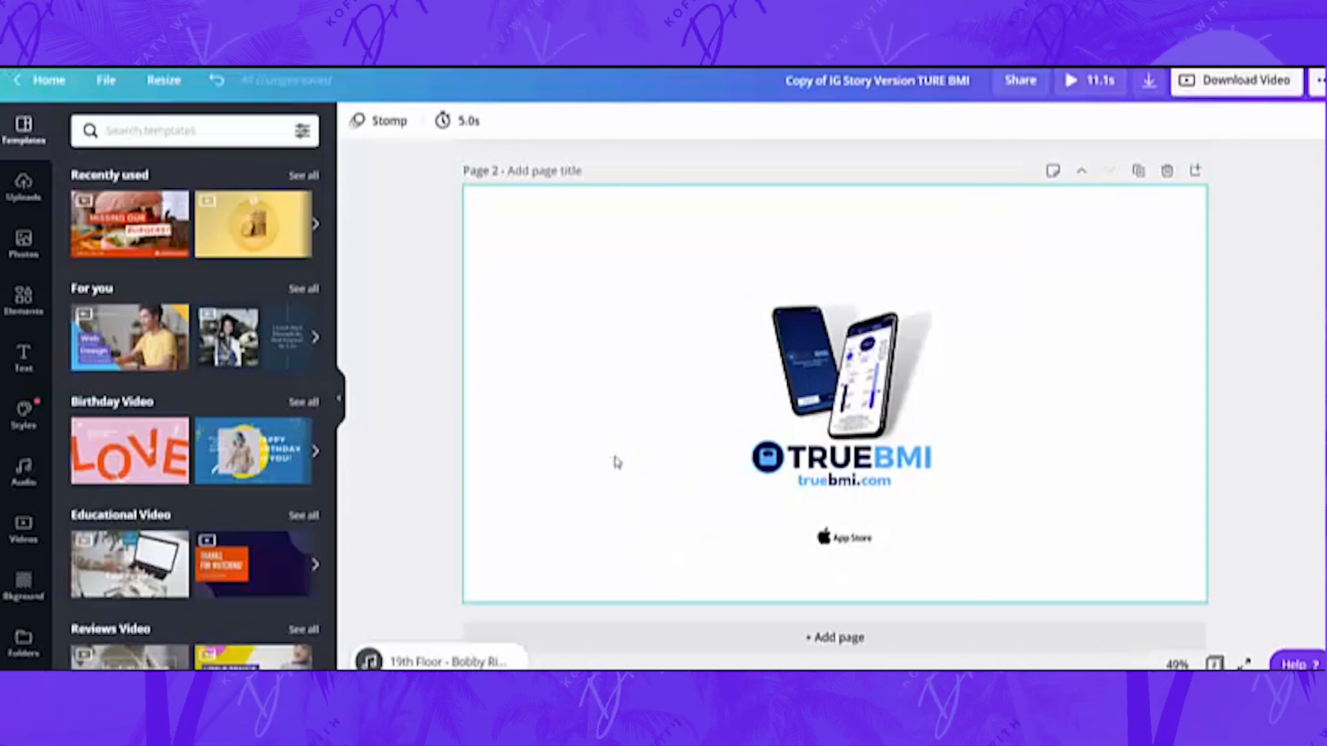